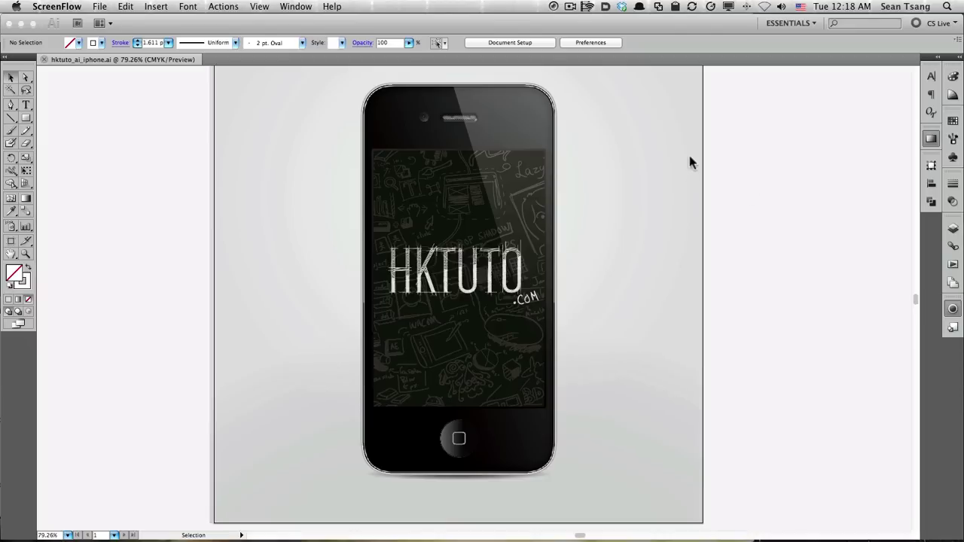
- Bring the iPhone mockup document forward and show its Appearance panel with Shift+F6
left_click(695, 205)
key("shift+F6")
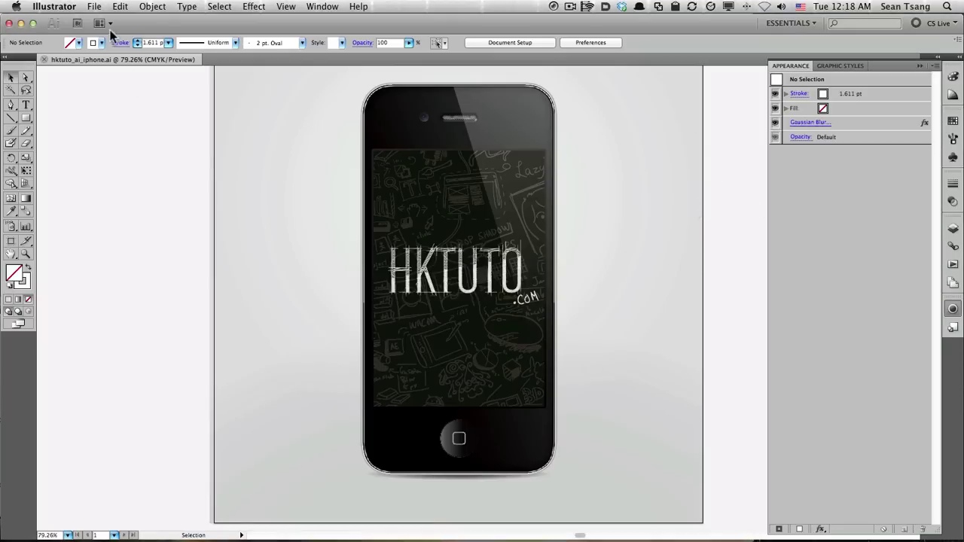
key("ctrl+k")
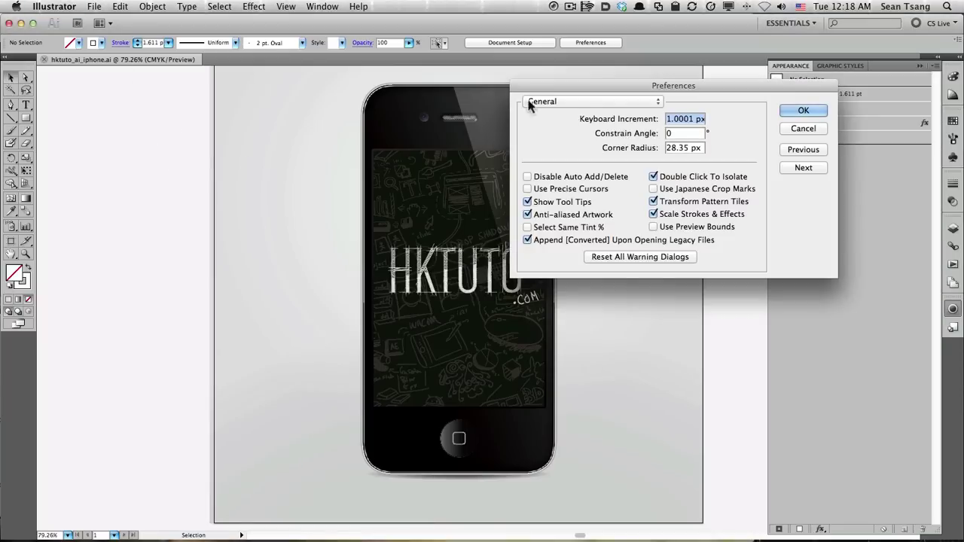
left_click_drag(571, 94, 399, 107)
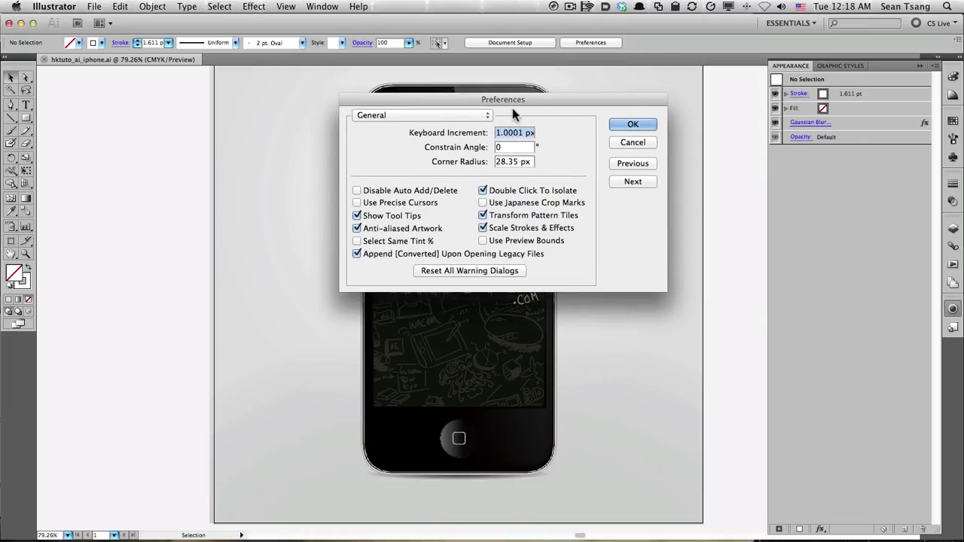
left_click(441, 118)
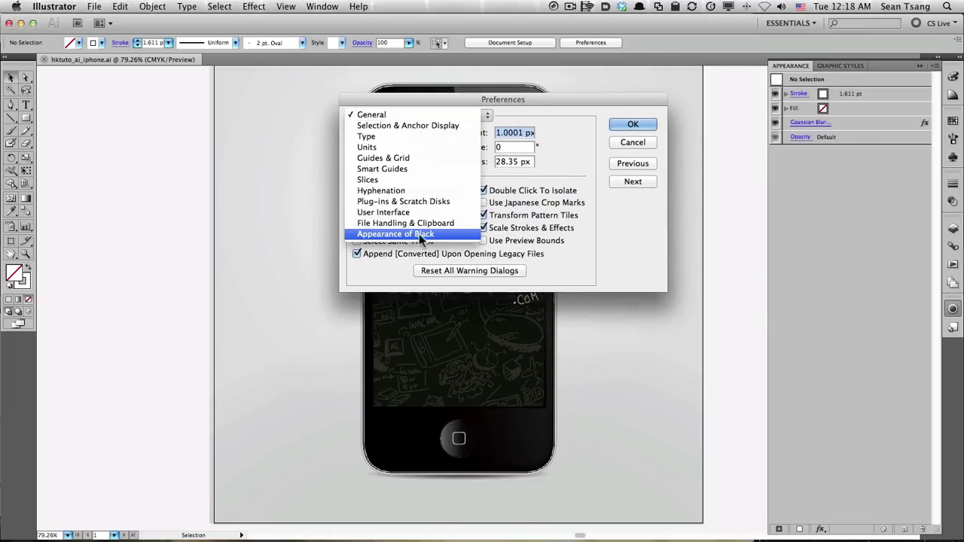
left_click(447, 237)
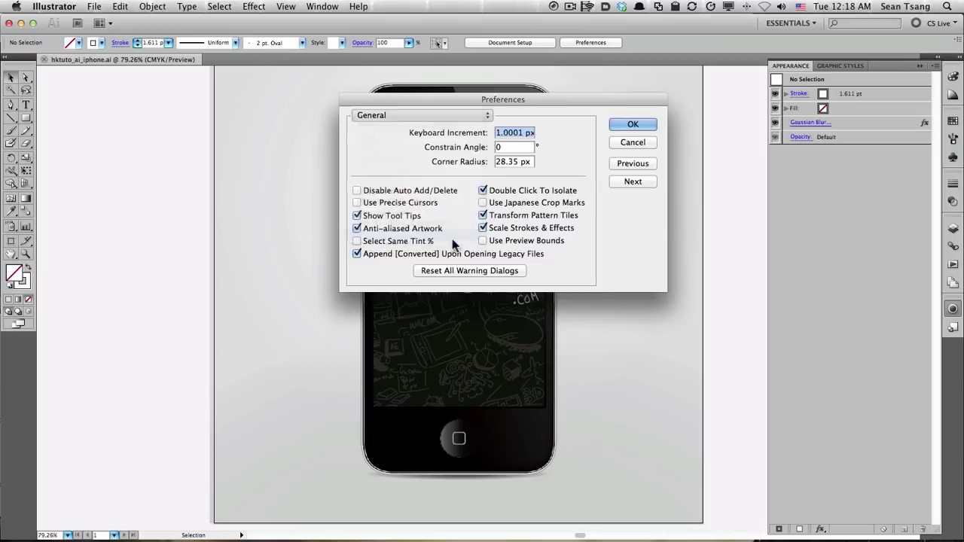
left_click(543, 148)
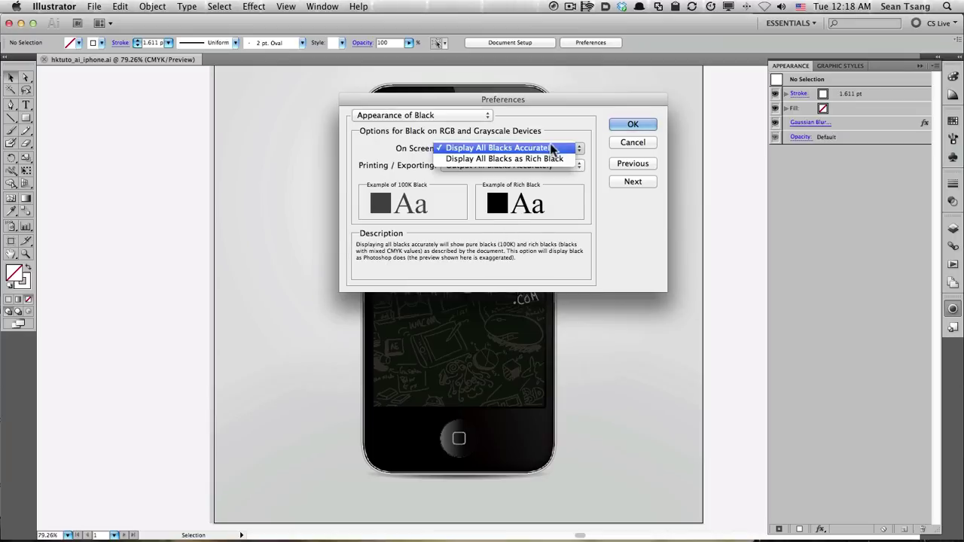
left_click(577, 147)
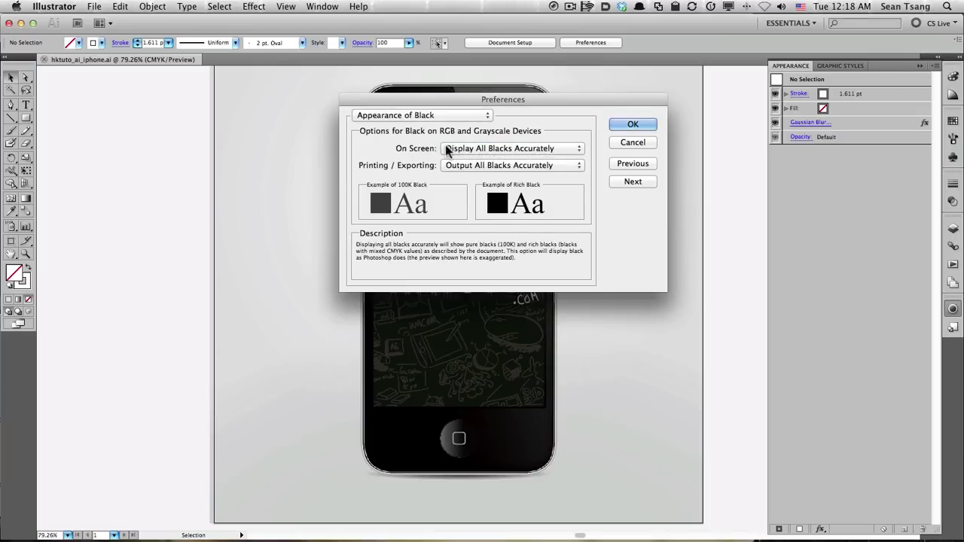
left_click(475, 150)
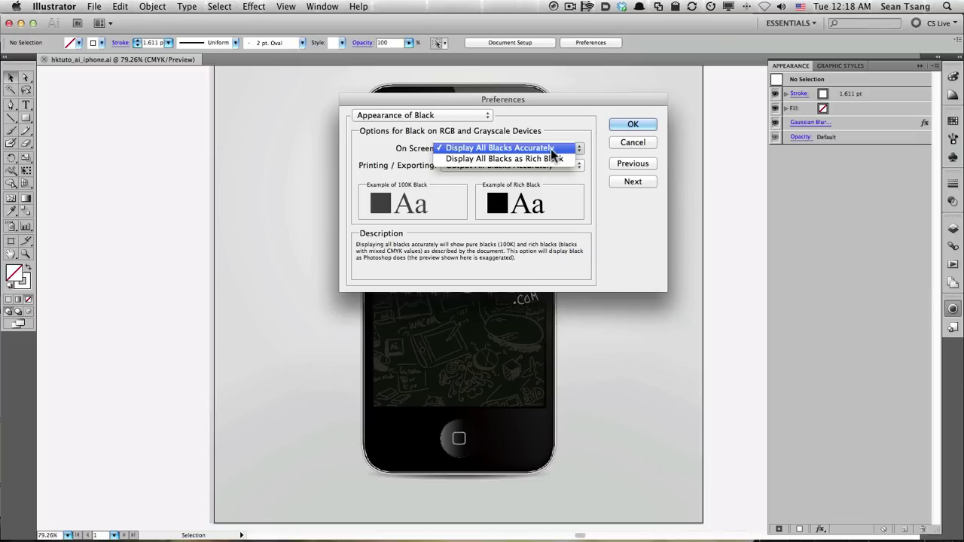
left_click(553, 149)
left_click(578, 165)
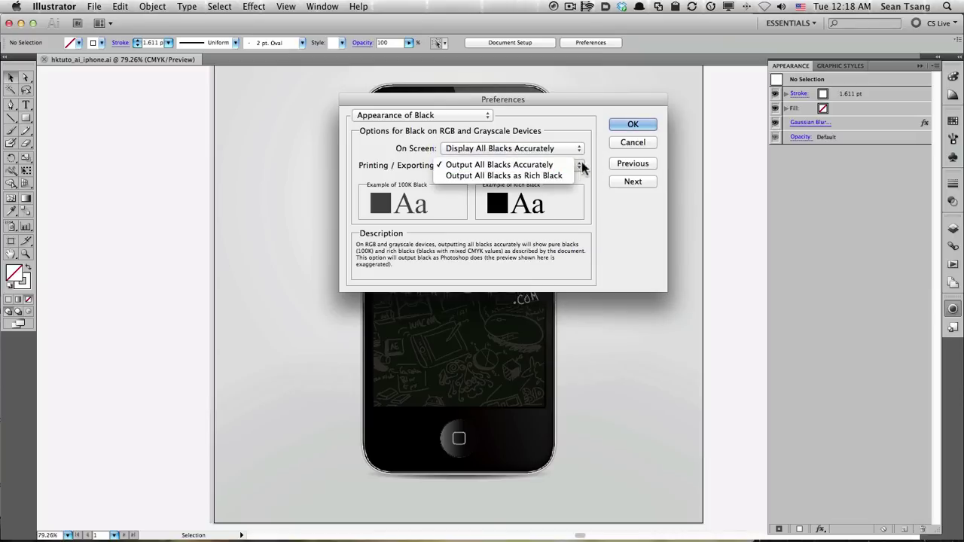
left_click(578, 165)
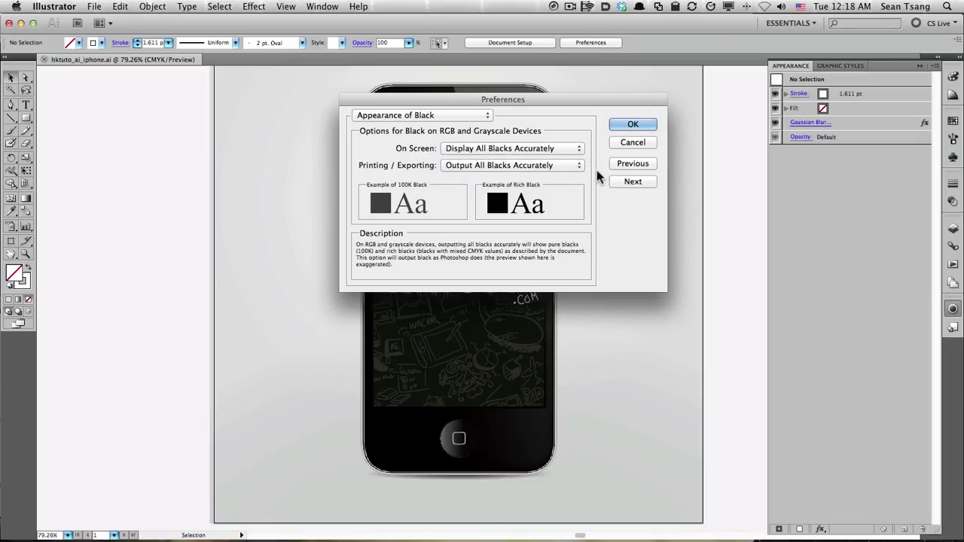
left_click(565, 149)
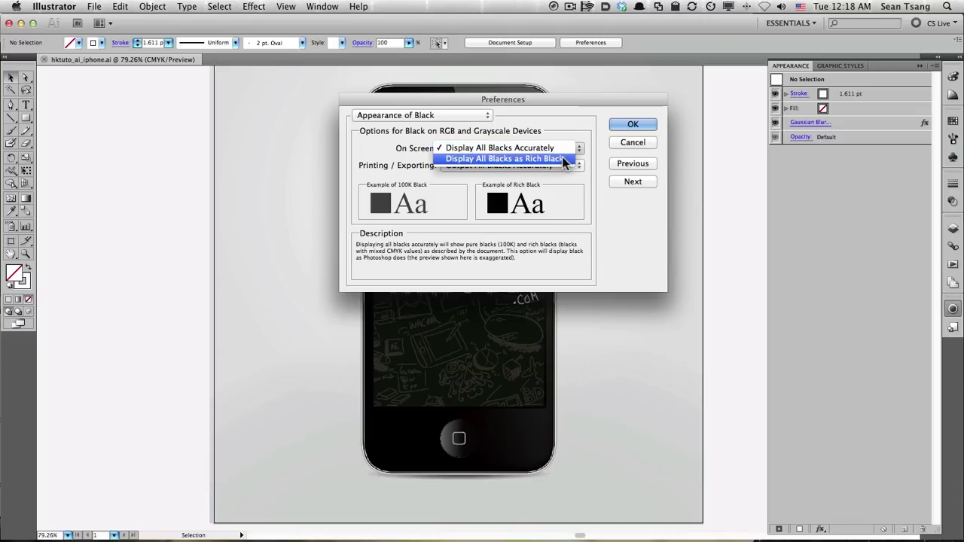
left_click(608, 155)
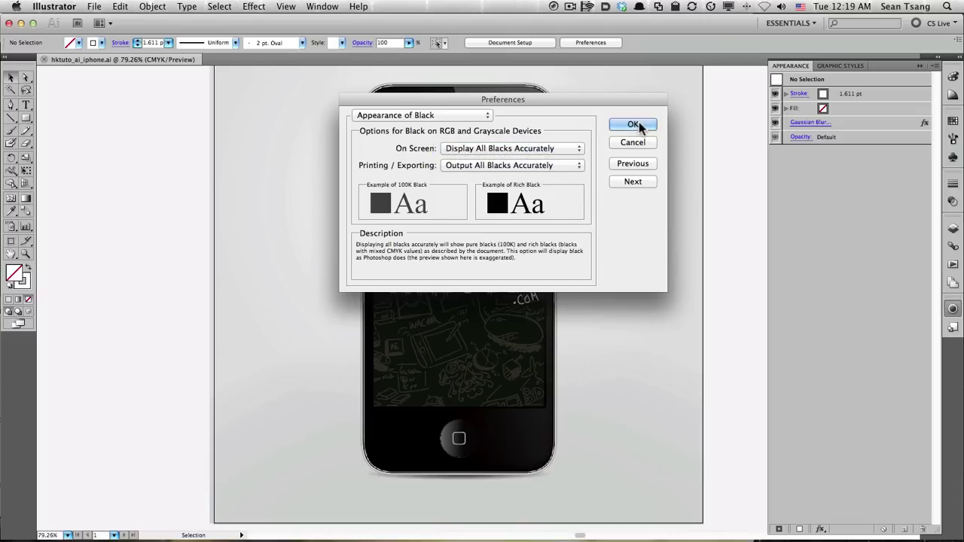
left_click(635, 125)
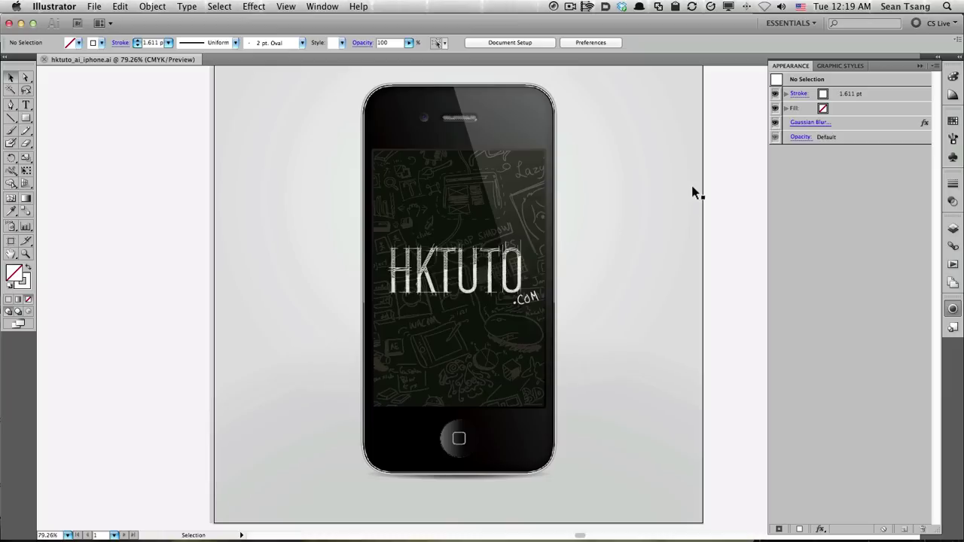
key("super+n")
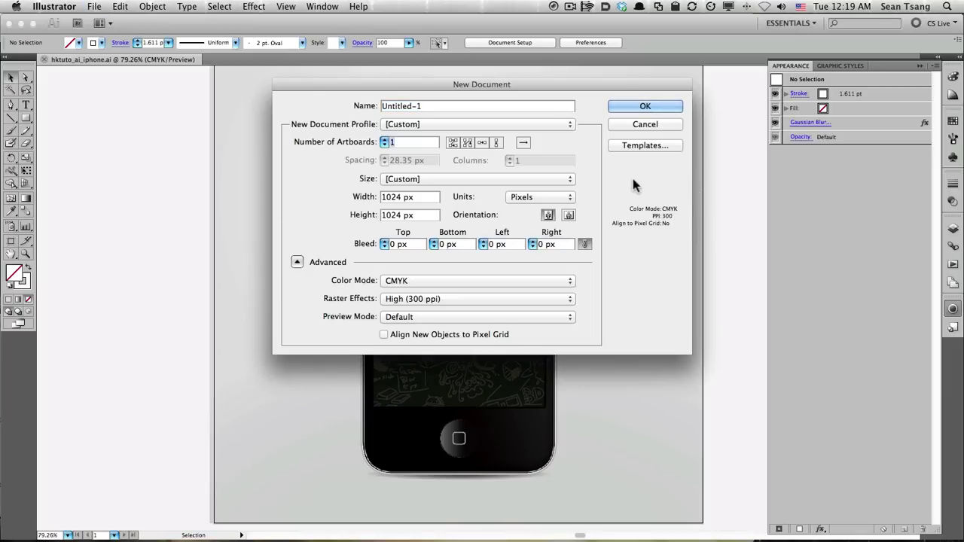
- Create a 1024 × 1024 px document and enter a 411 × 822 px rectangle size
key("Tab")
key("Tab")
left_click(657, 108)
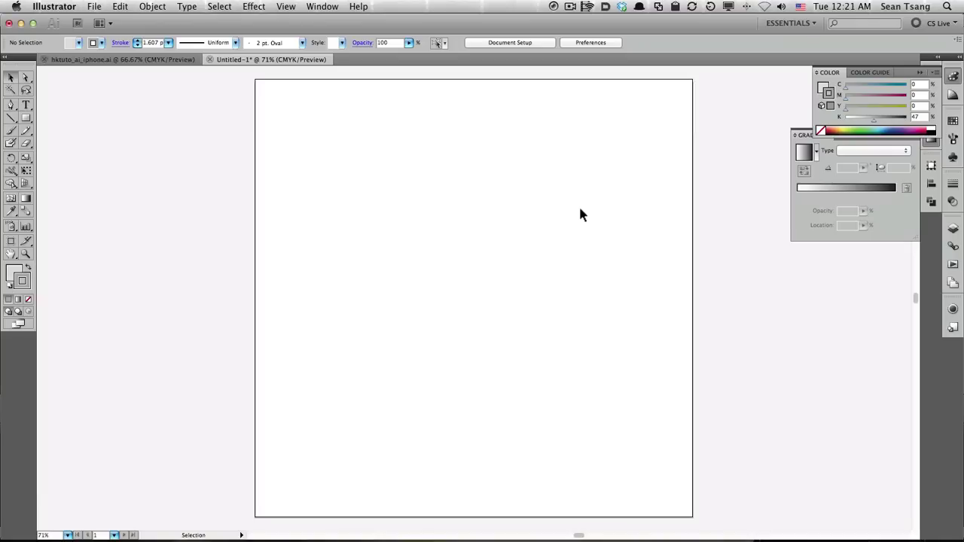
key("m")
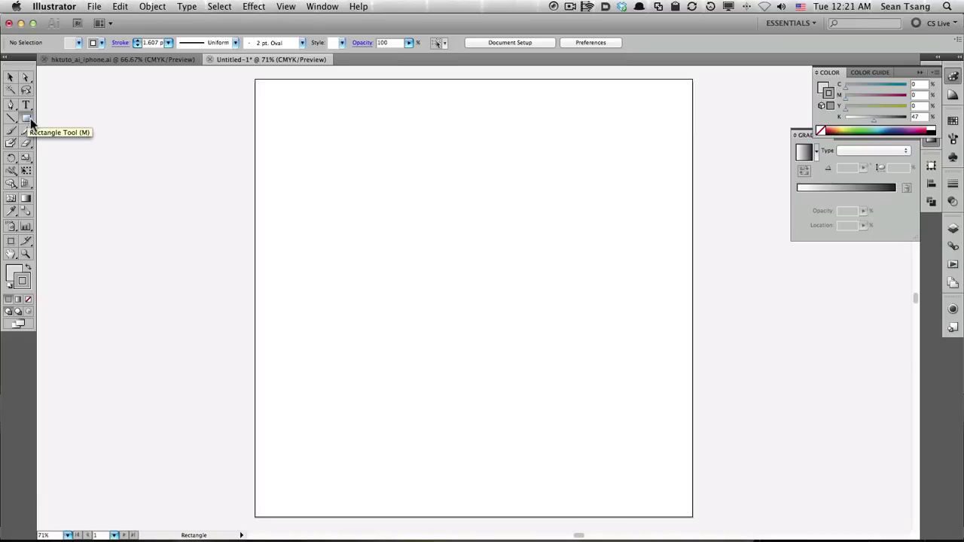
left_click(471, 275)
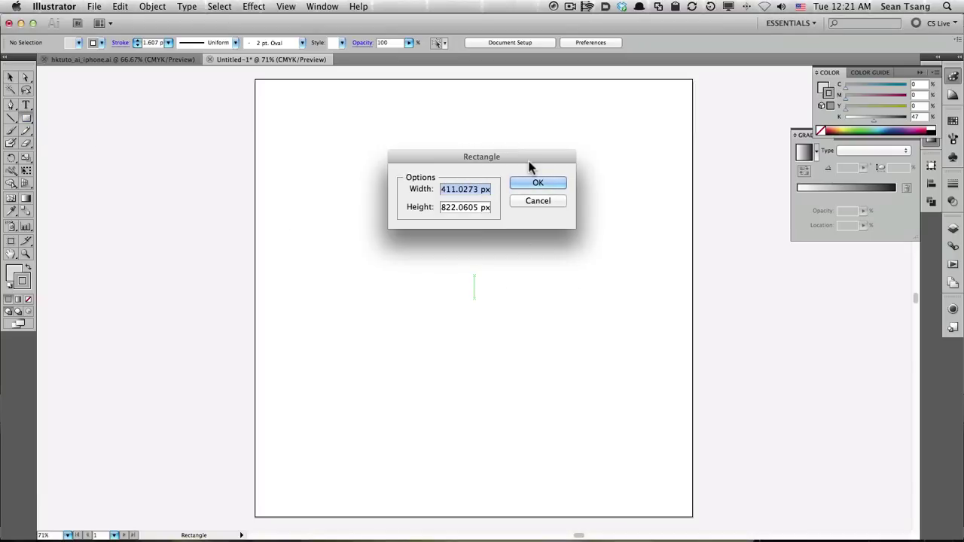
type("411")
key("Tab")
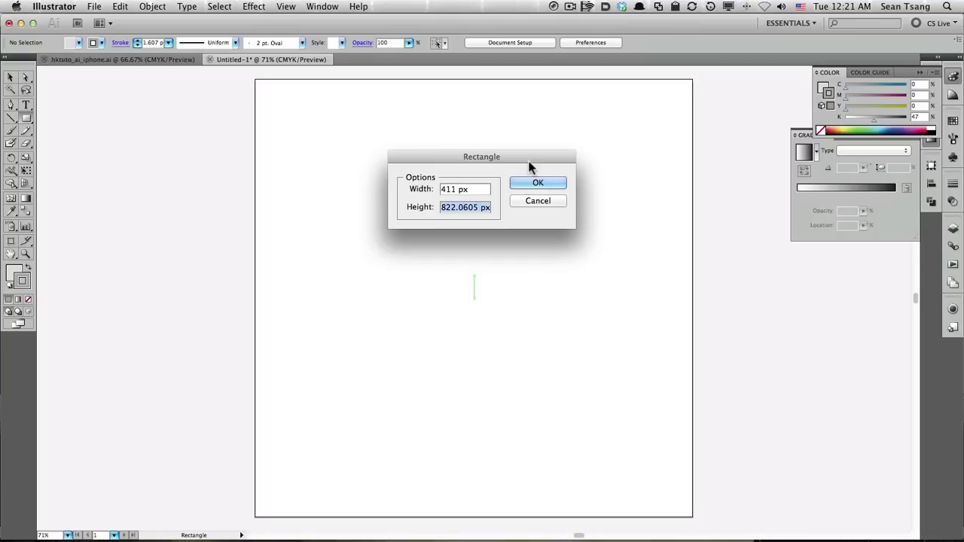
type("822")
key("Tab")
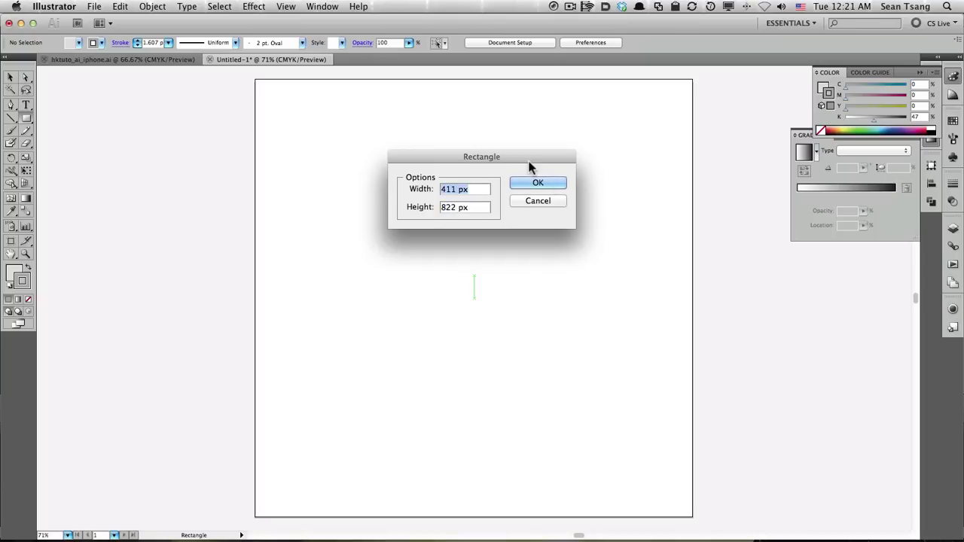
- Confirm the 411 × 822 px grey rectangle and move it to the artboard's top centre
left_click(483, 190)
left_click(483, 208)
left_click(551, 188)
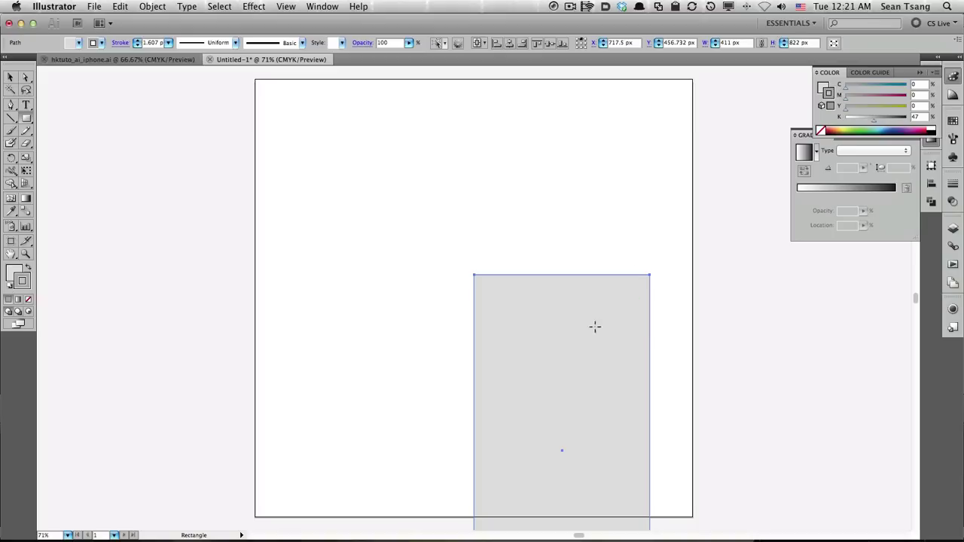
key("v")
left_click_drag(618, 368, 531, 208)
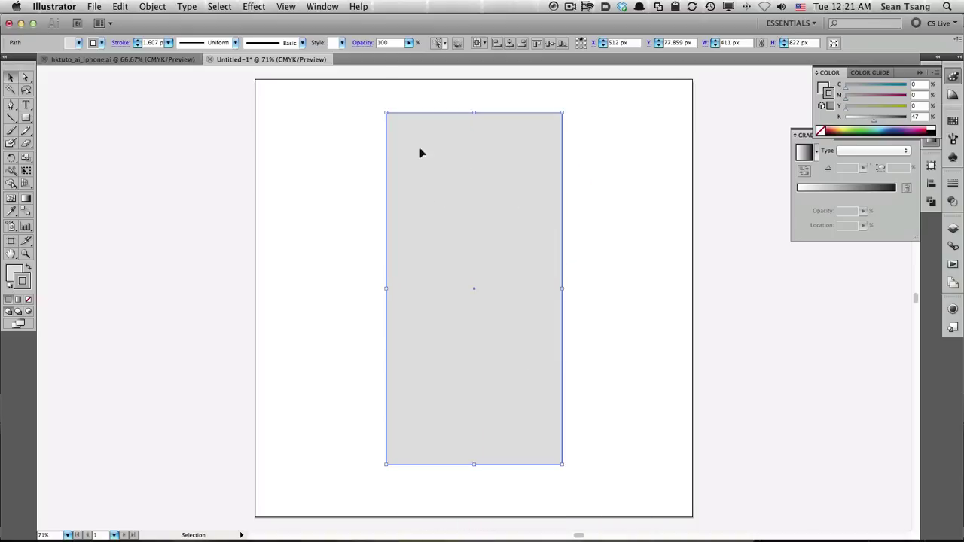
- Apply a Stylize > Round Corners effect with a 65 px radius to the grey rectangle
left_click(259, 7)
mouse_move(274, 170)
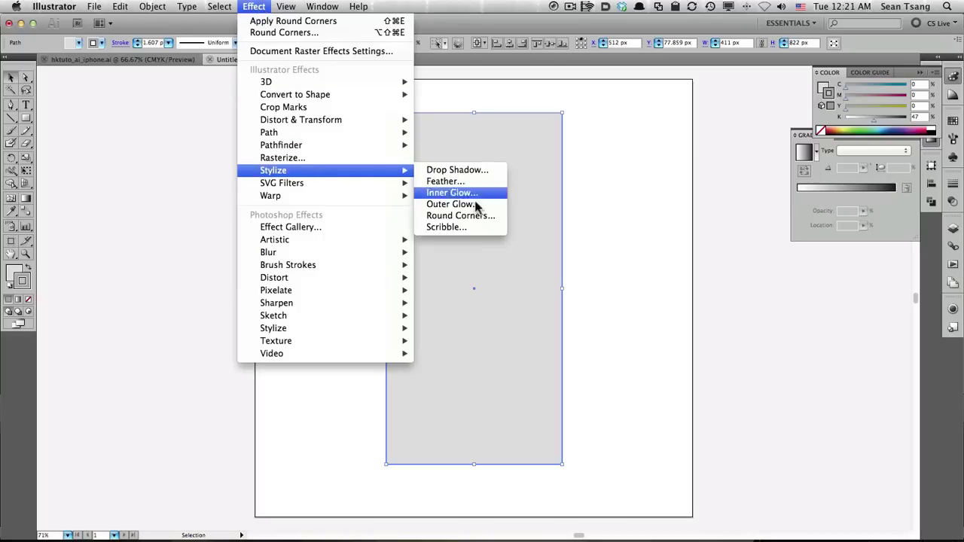
left_click(484, 215)
left_click_drag(542, 165, 721, 172)
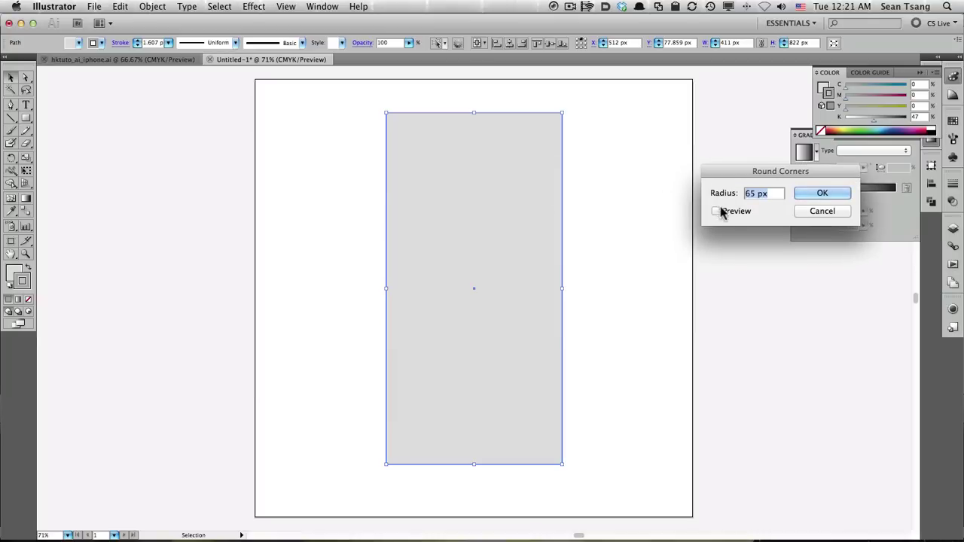
left_click(716, 211)
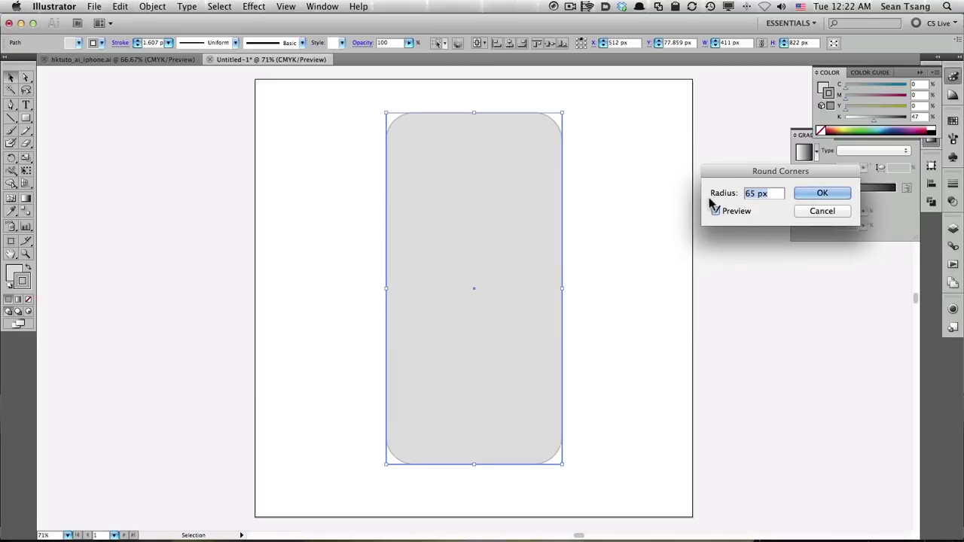
left_click(822, 194)
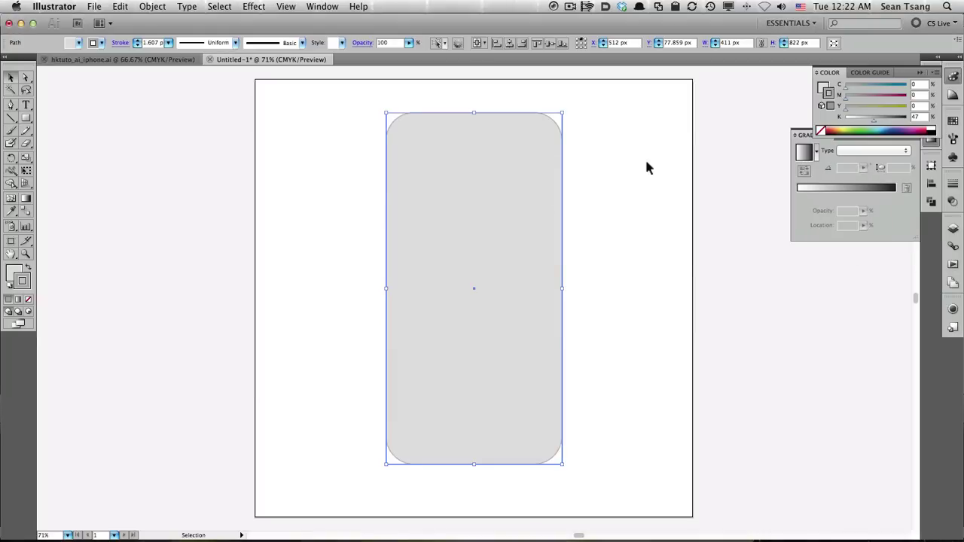
left_click(648, 162)
- Give the rounded rectangle a 1.6 pt stroke tinted 47% black
left_click_drag(597, 111, 551, 200)
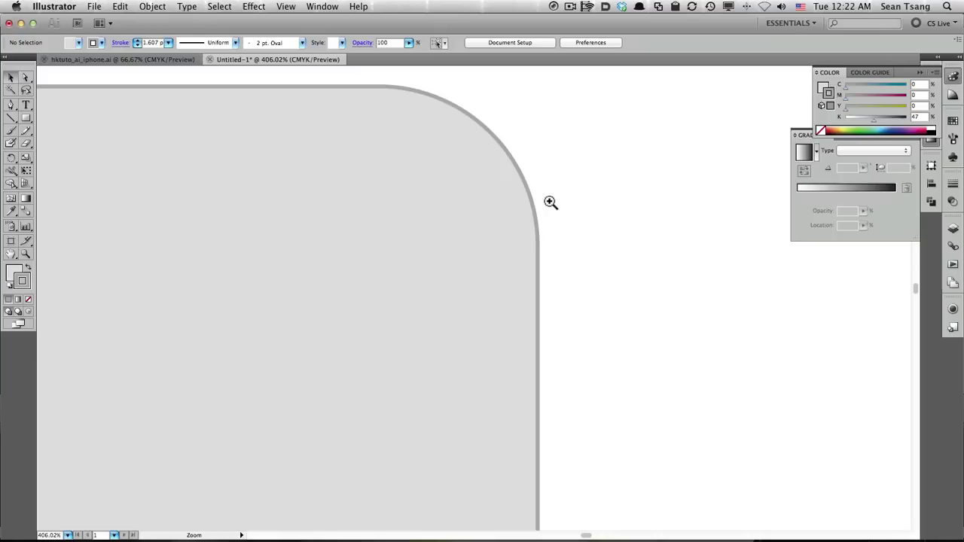
left_click(485, 194)
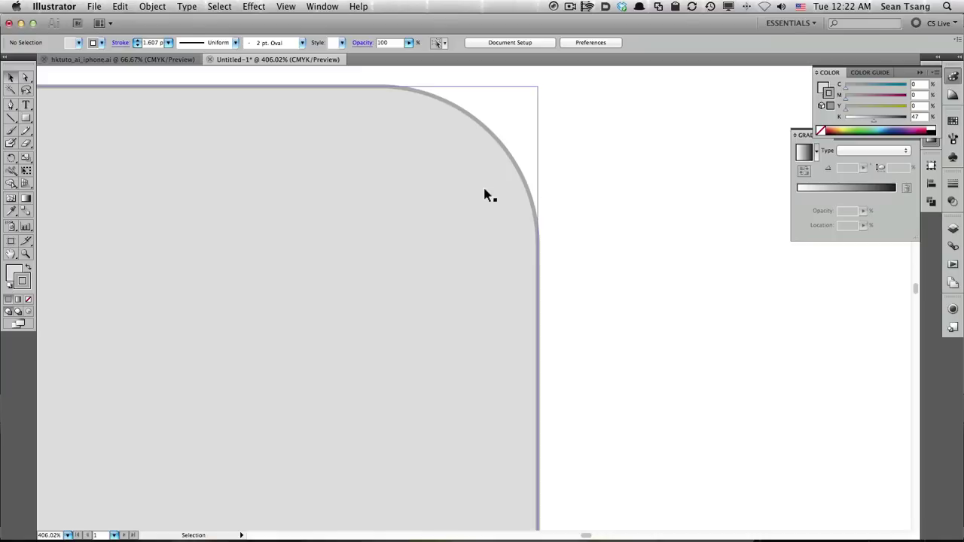
left_click(824, 89)
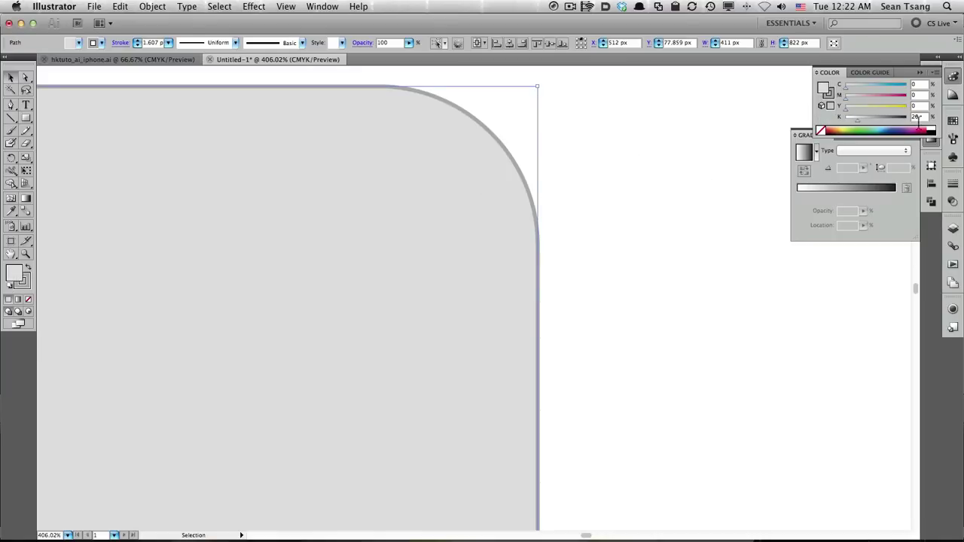
left_click(828, 94)
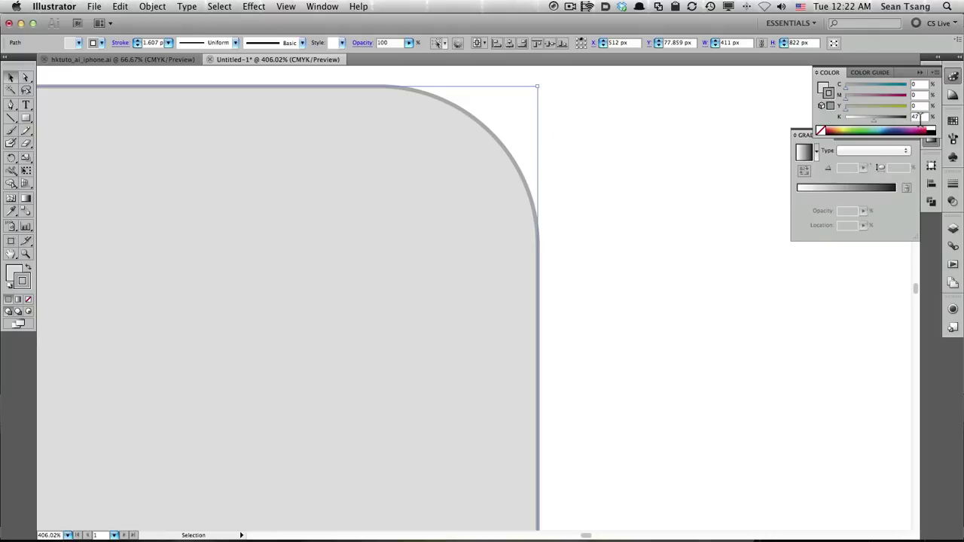
left_click(953, 183)
type("1.6")
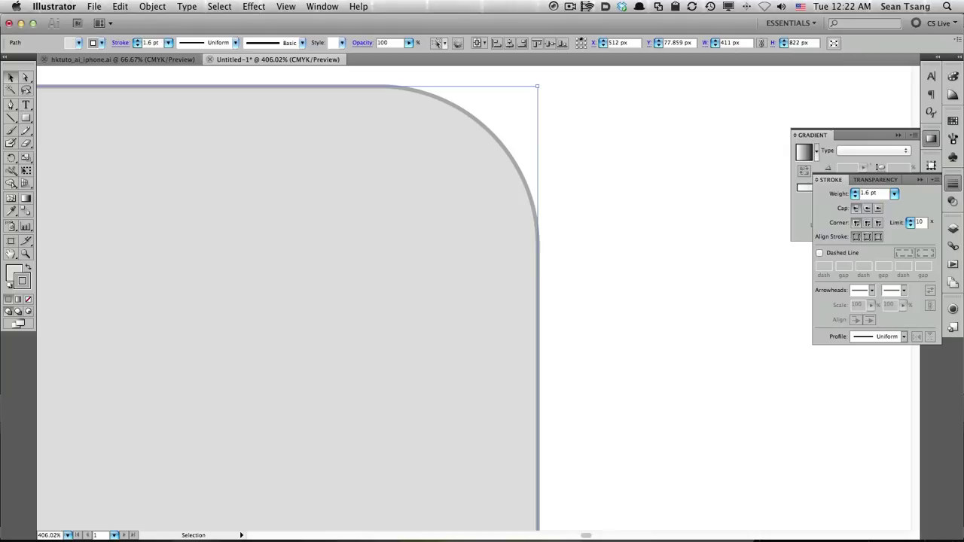
left_click(674, 202)
- Zoom out and pan until the whole artboard and phone body are visible
left_click(519, 327, "alt+super")
left_click(383, 319, "alt+super")
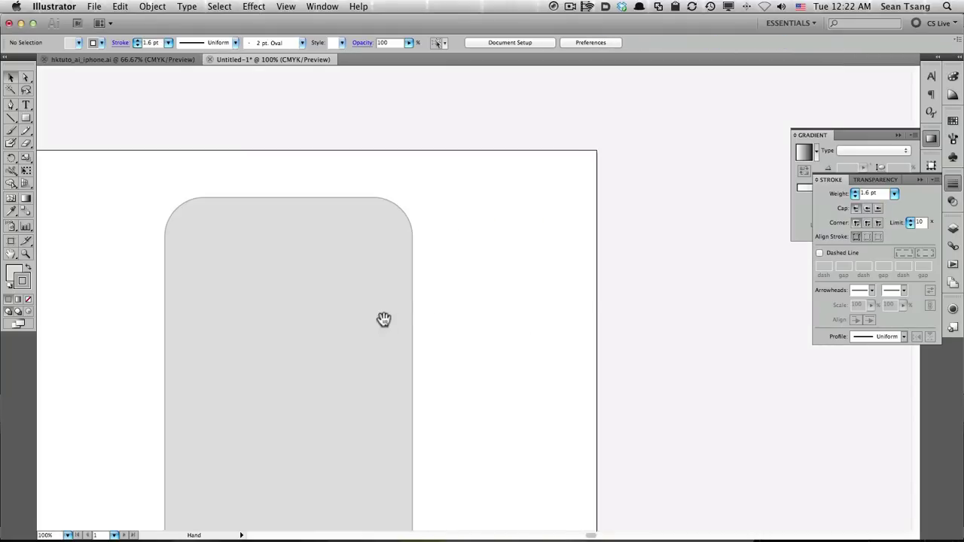
left_click_drag(384, 319, 580, 216)
left_click(572, 260, "alt+super")
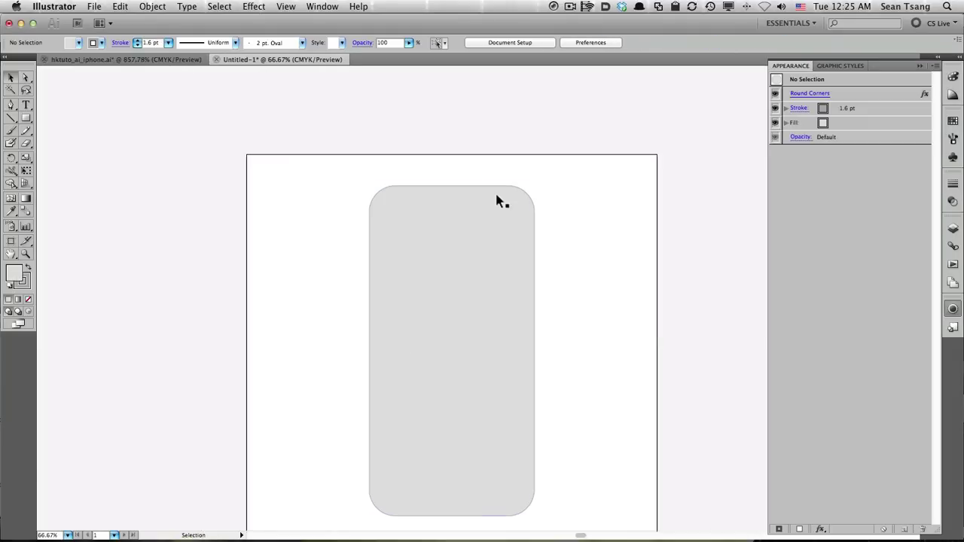
- Duplicate the rectangle's fill in Appearance and set the new top fill to black
left_click(433, 329)
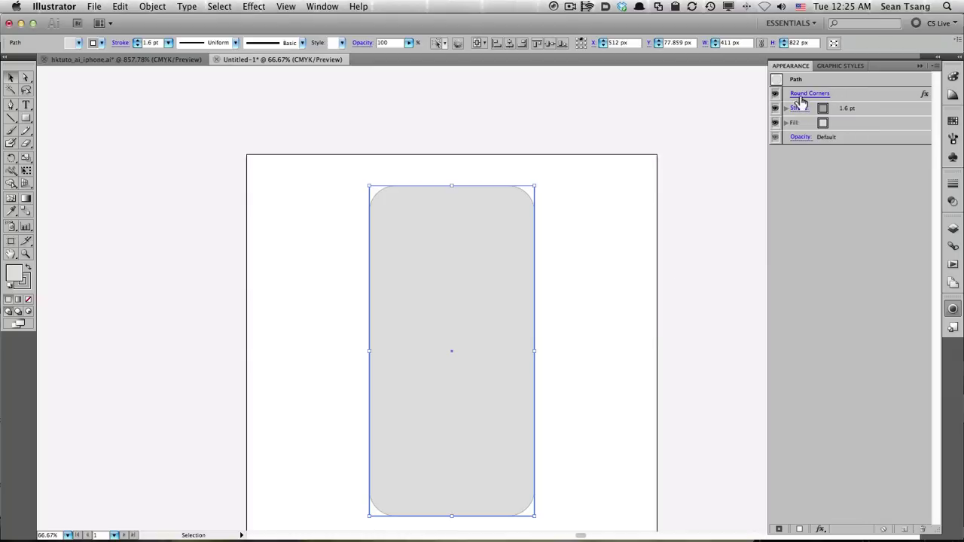
left_click(832, 125)
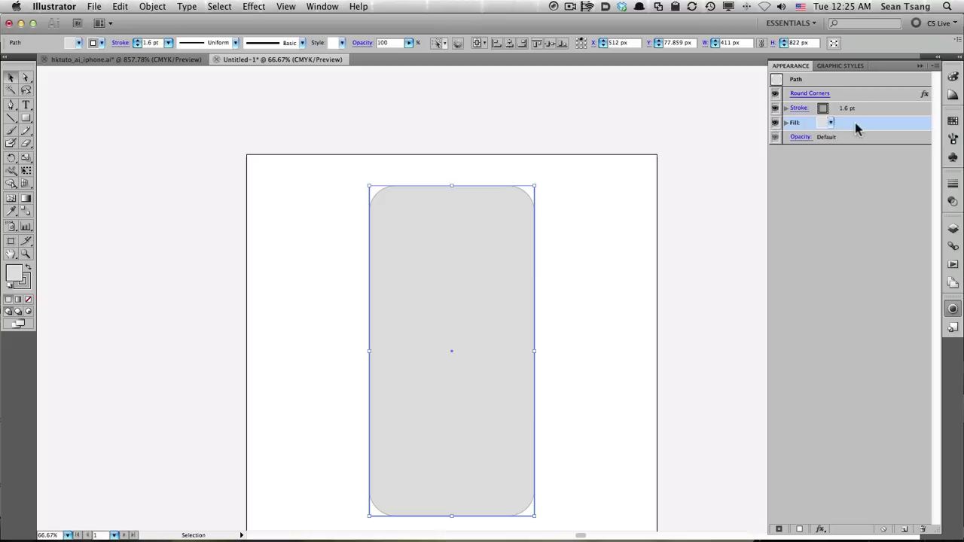
left_click(904, 530)
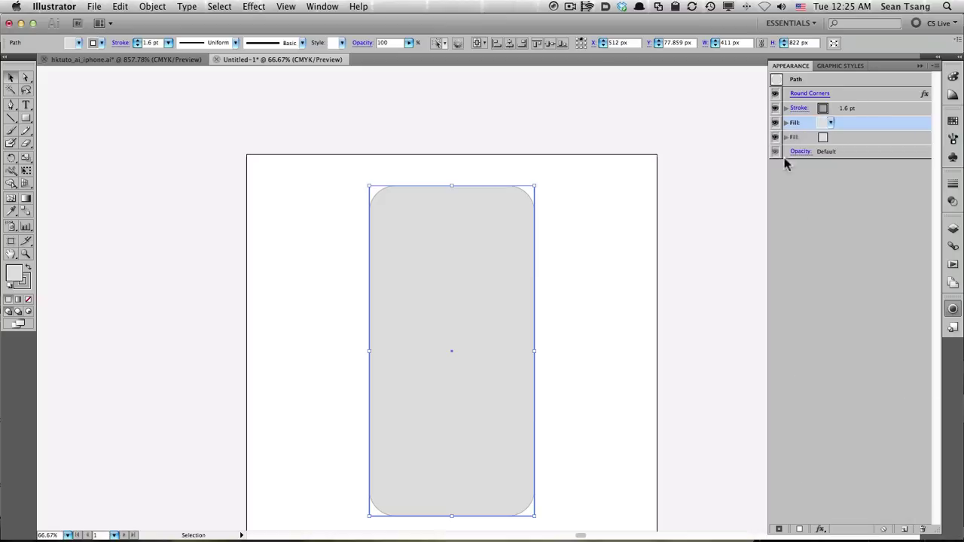
left_click(832, 124)
left_click(831, 123)
left_click(831, 123)
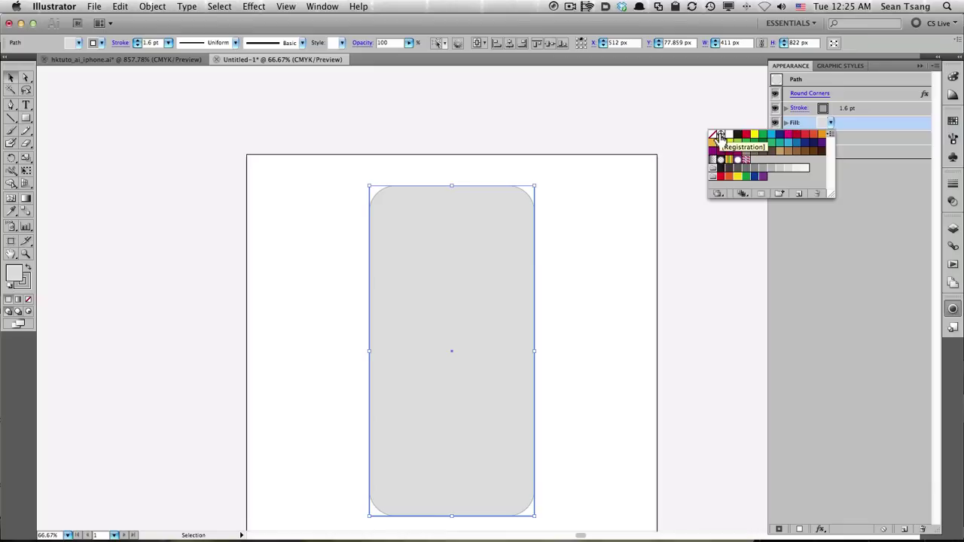
left_click(720, 135)
left_click(874, 134)
- Switch the Color panel to CMYK mode and return to the Appearance panel
left_click(953, 79)
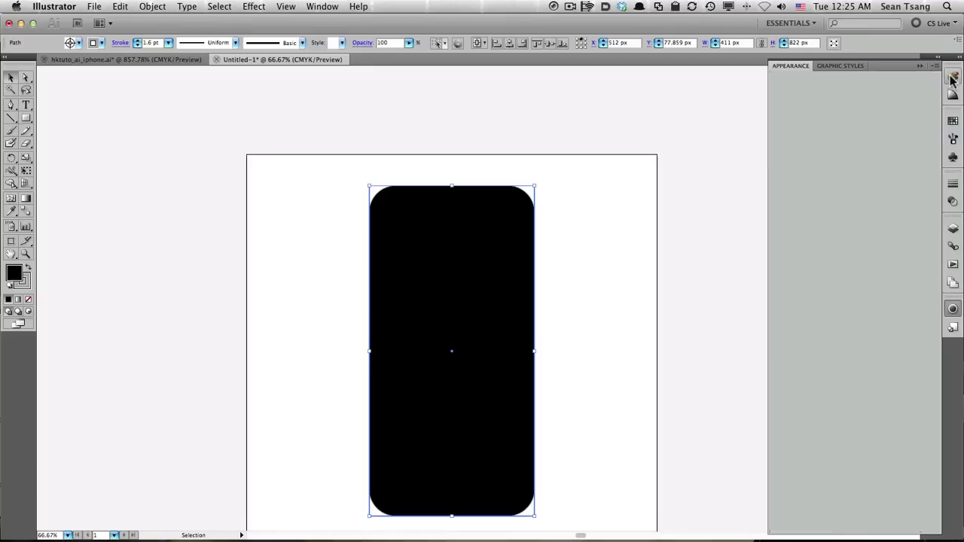
left_click(935, 73)
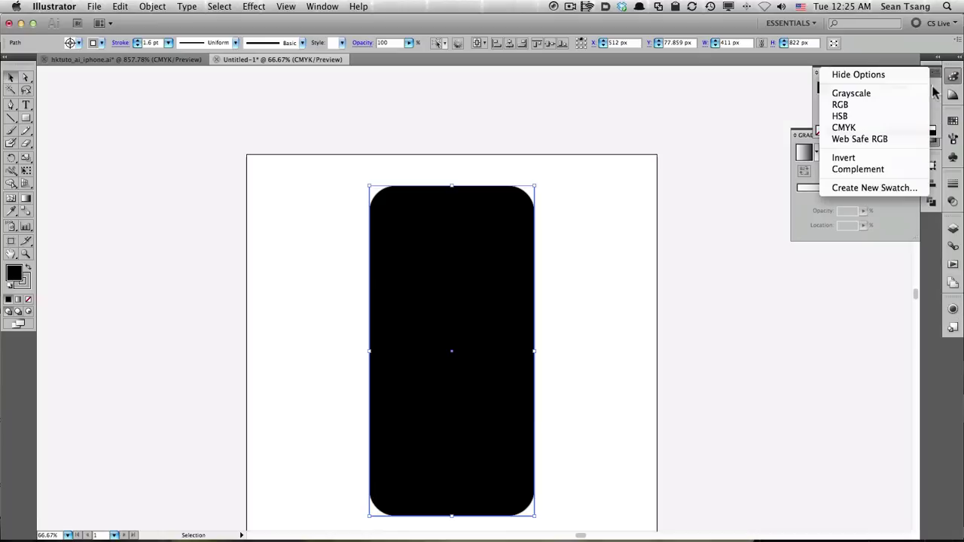
left_click(904, 128)
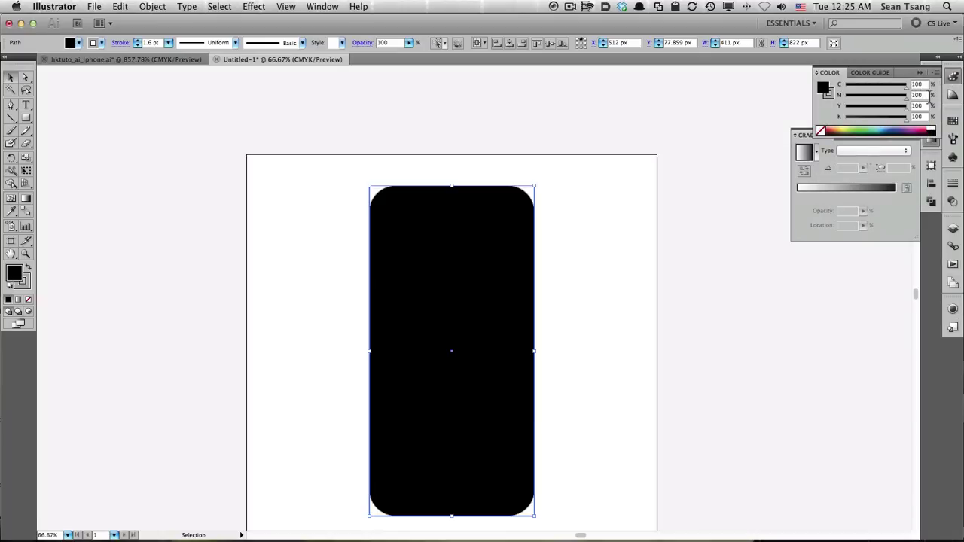
left_click(953, 309)
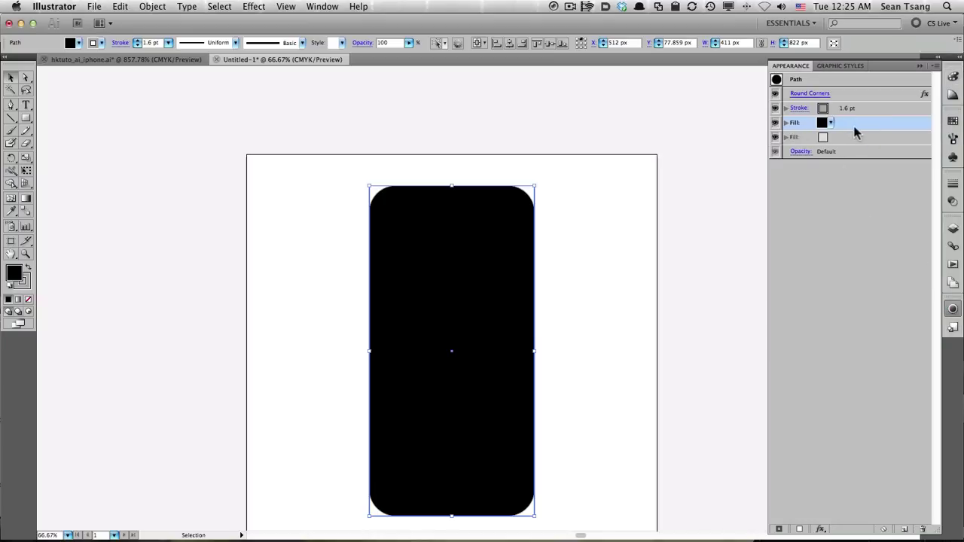
- Add a -6 px Offset Path effect to the black fill
left_click(822, 530)
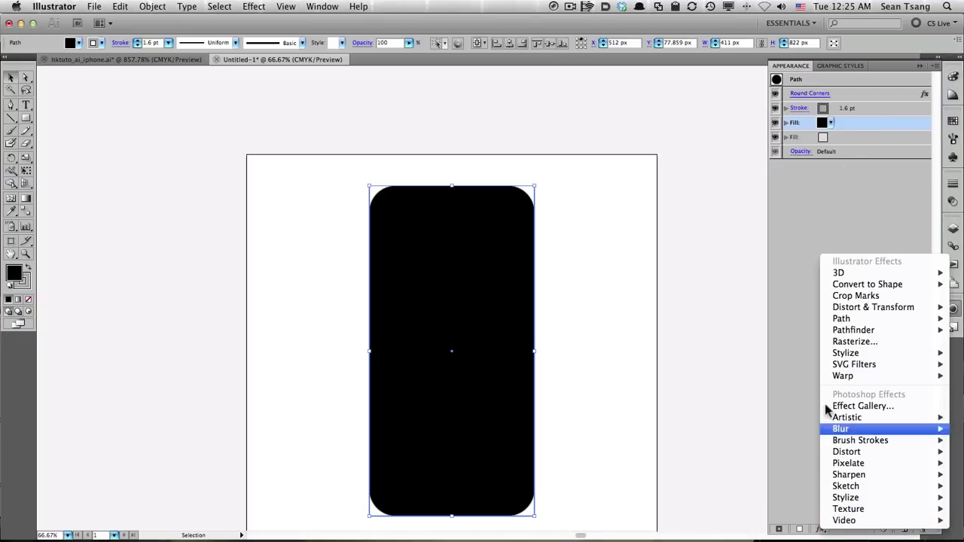
mouse_move(842, 319)
left_click(776, 317)
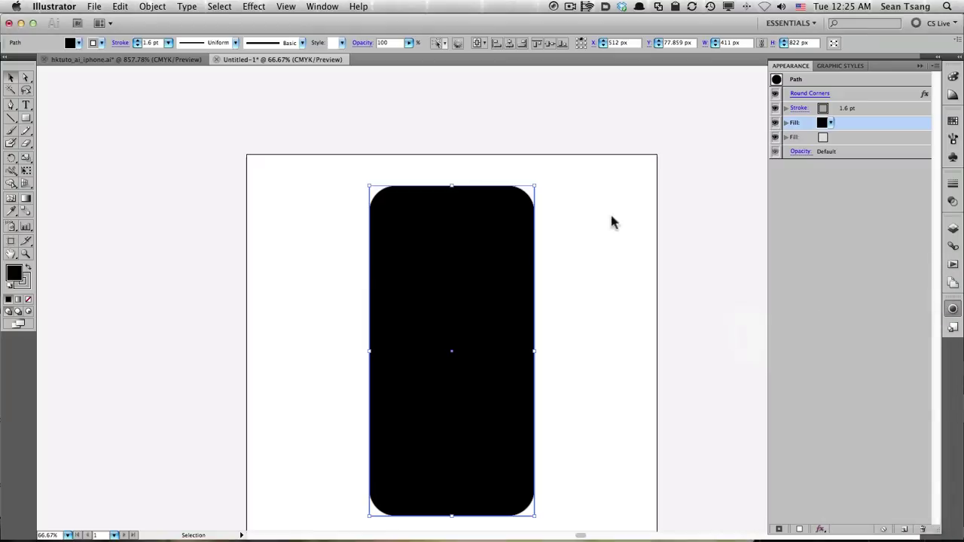
left_click_drag(538, 154, 762, 140)
type("-6")
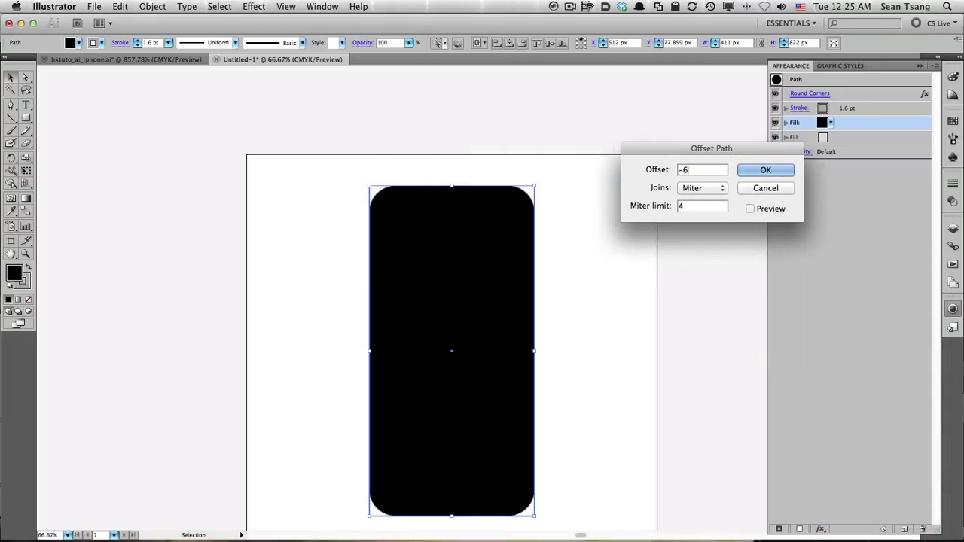
key("Tab")
left_click(773, 210)
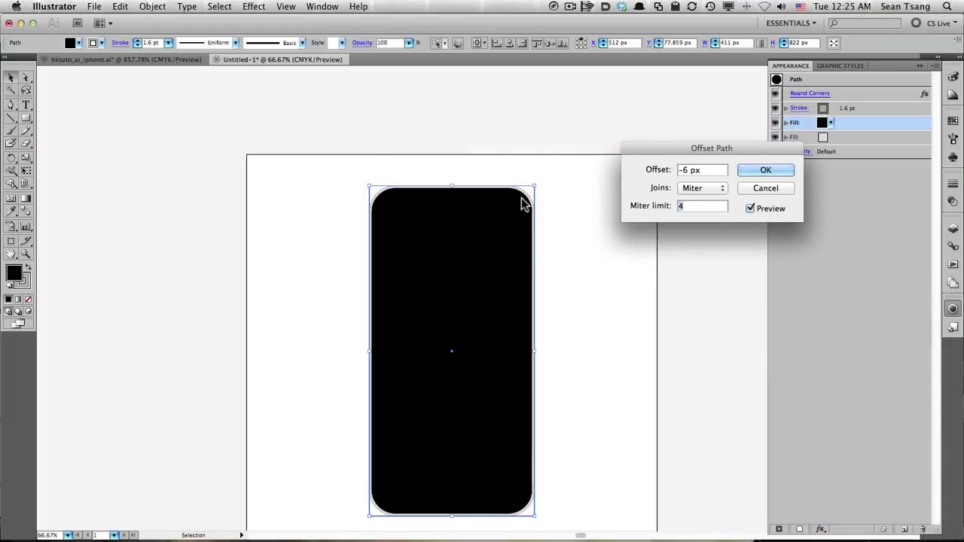
left_click(757, 170)
- Zoom in to inspect the grey rim at the corner, then zoom back out
left_click(561, 195)
mouse_move(486, 172)
left_mouse_down()
mouse_move(575, 265)
mouse_move(626, 249)
left_mouse_up()
left_click(545, 269, "alt+super")
left_click(670, 256, "alt+super")
scroll(663, 258, "left", 3)
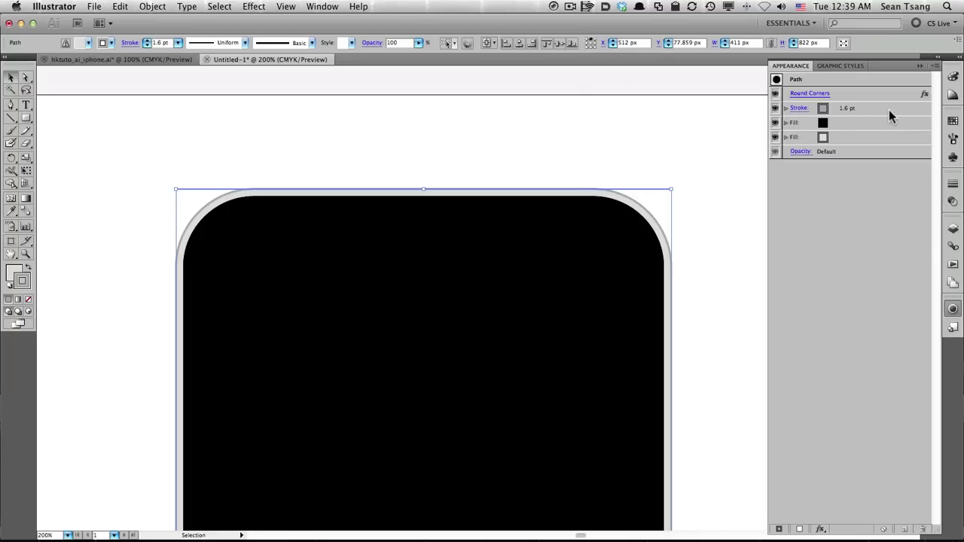
- Duplicate the stroke and make the new top stroke white
left_click(891, 111)
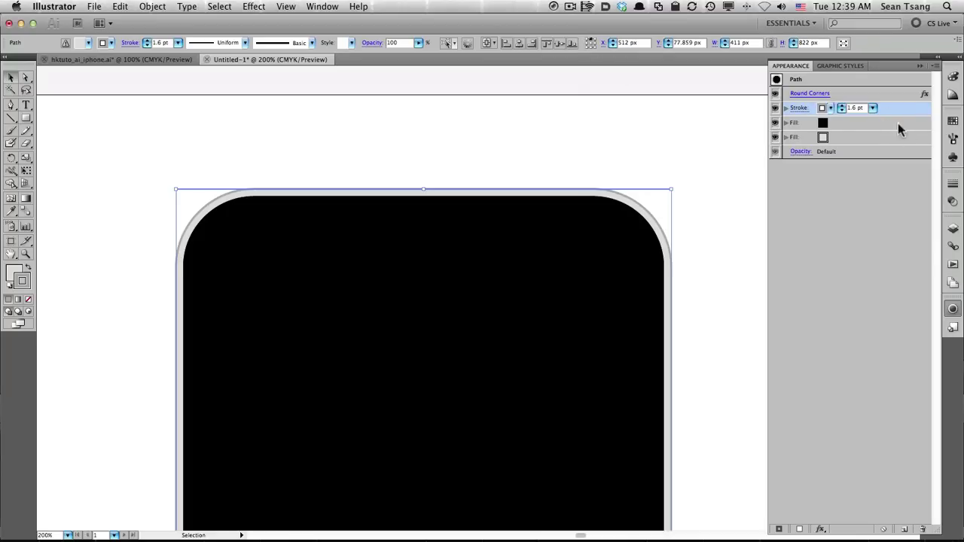
left_click(904, 529)
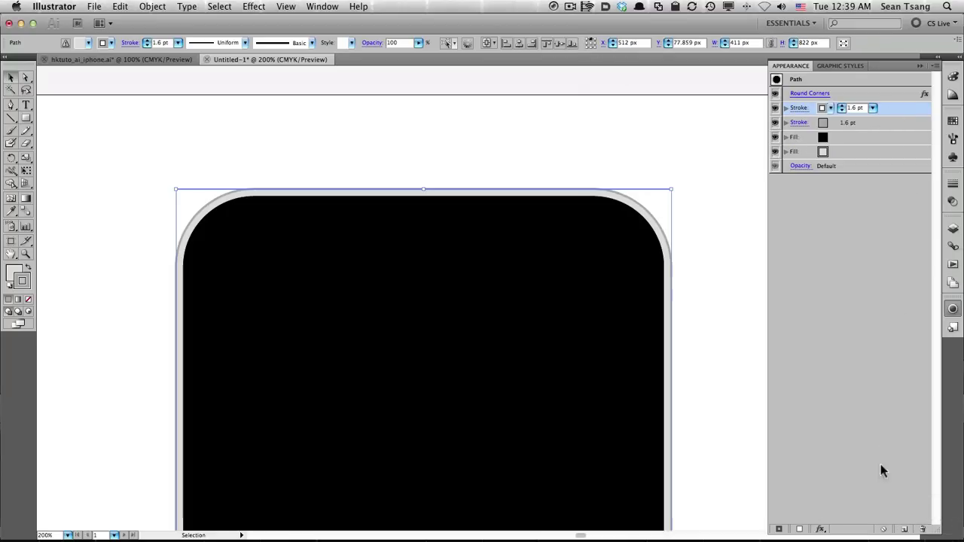
left_click(831, 109)
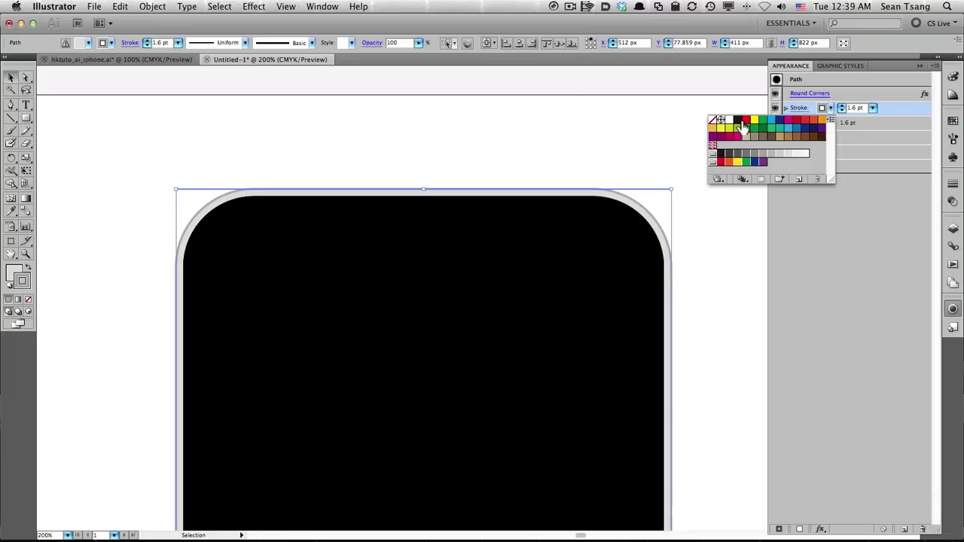
left_click(729, 126)
left_click(904, 115)
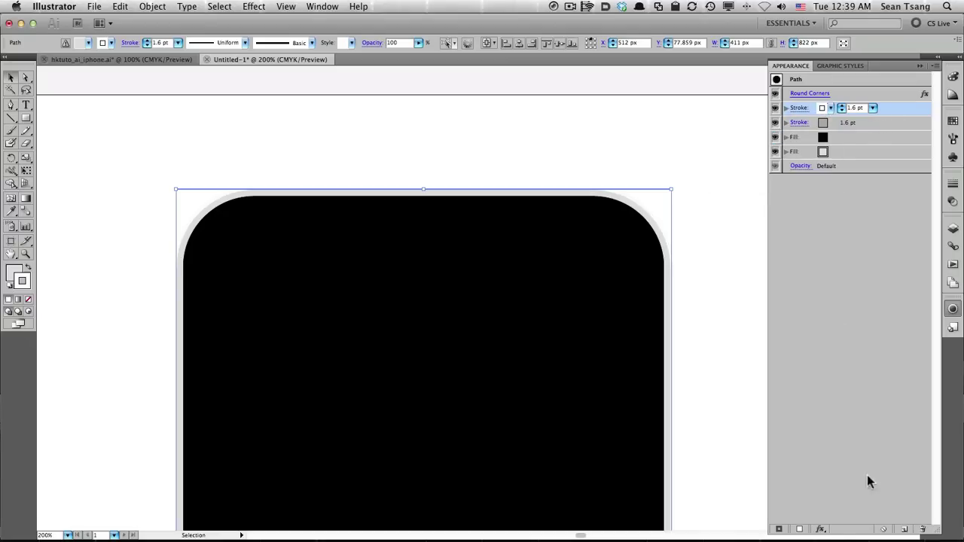
- Inset the white stroke with a -9 px Offset Path effect
left_click(824, 529)
mouse_move(845, 320)
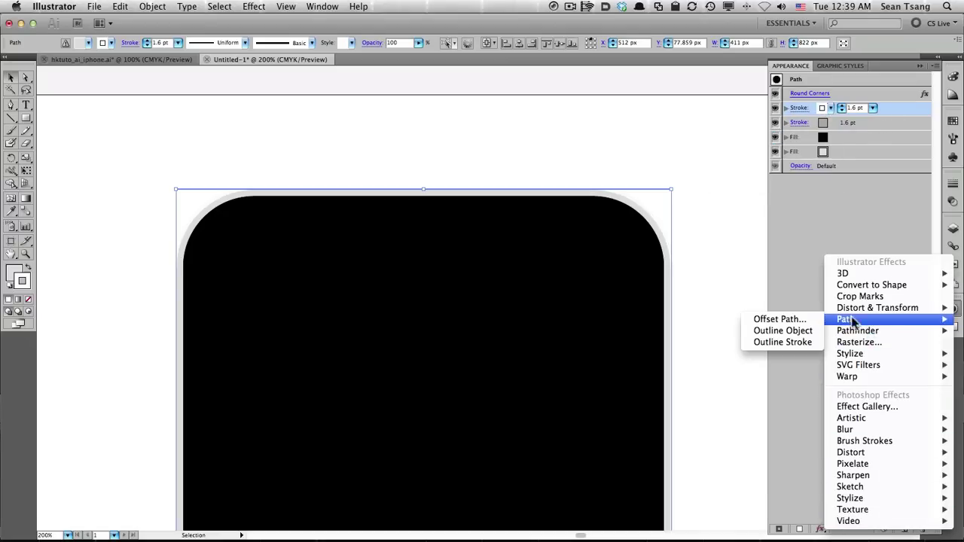
left_click(780, 319)
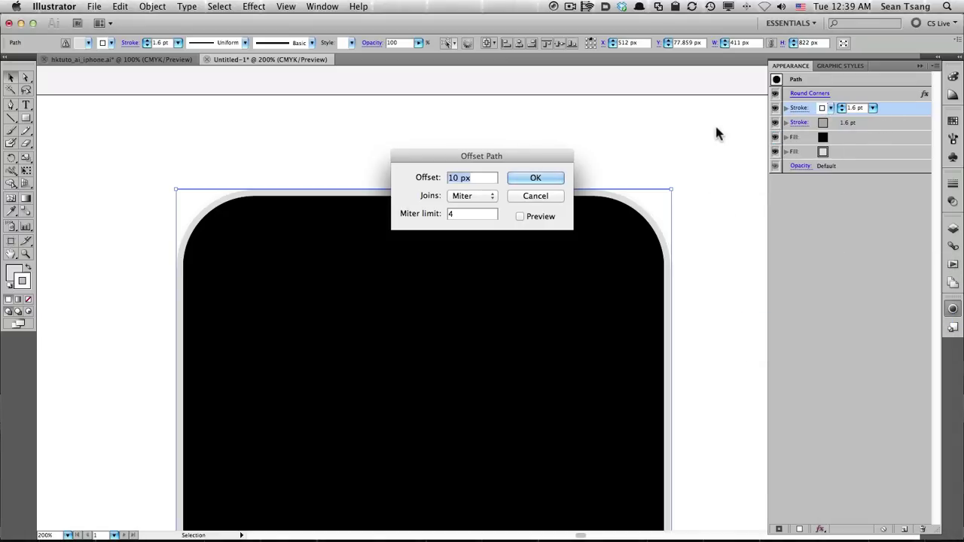
type("-8")
key("Tab")
left_click(532, 214)
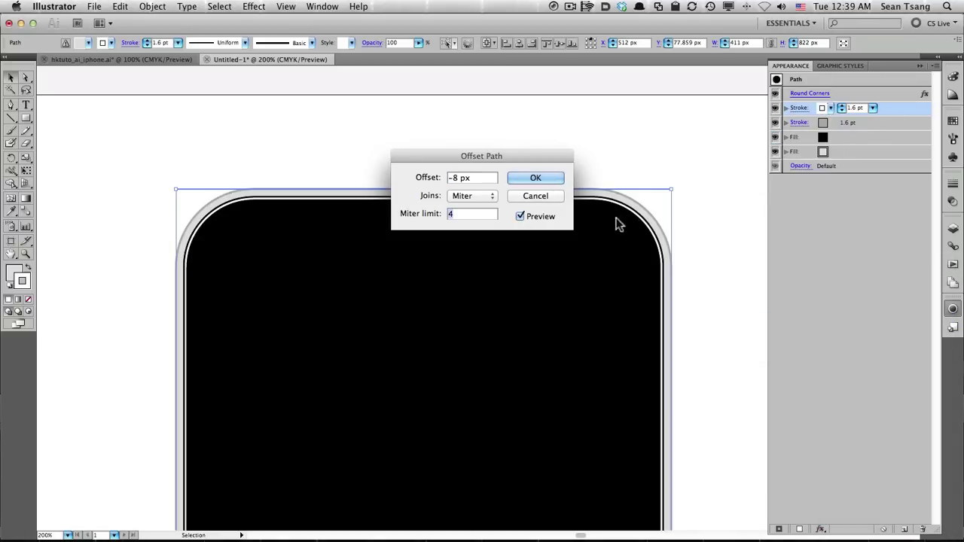
double_click(461, 178)
type("-9")
key("Tab")
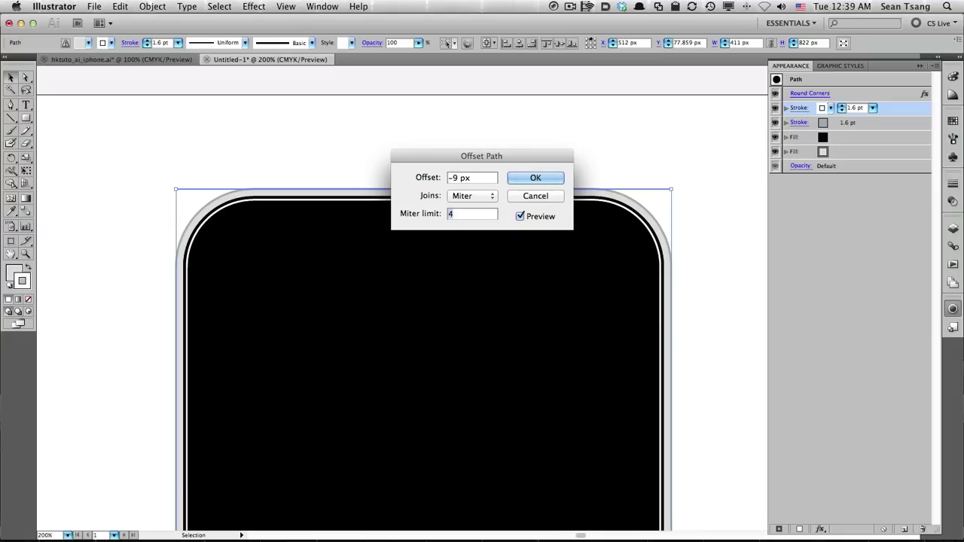
key("Return")
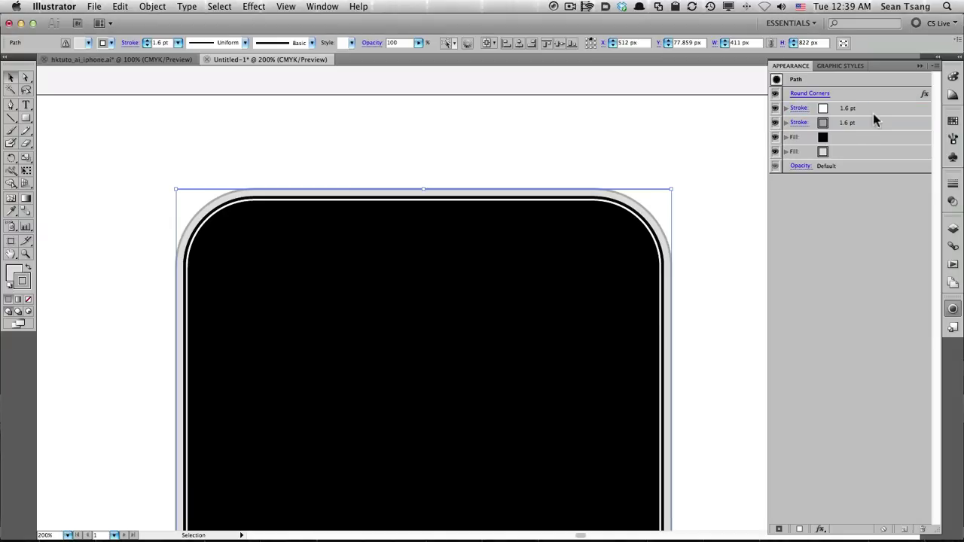
left_click(792, 110)
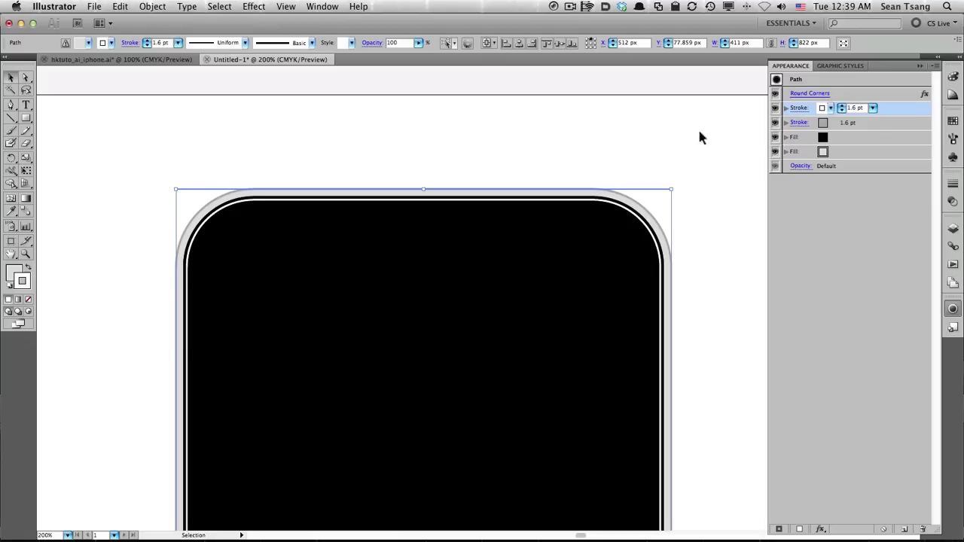
left_click(821, 529)
mouse_move(843, 431)
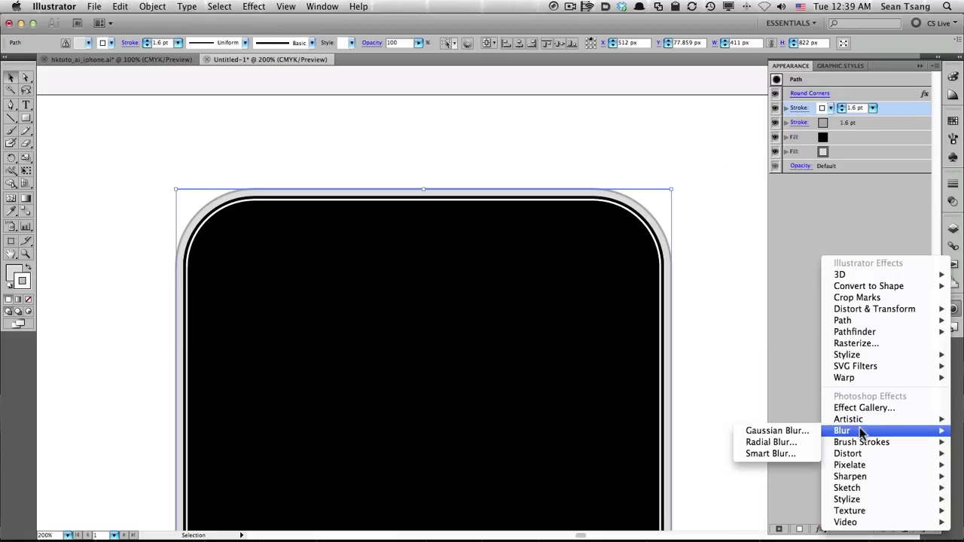
left_click(776, 431)
type("2")
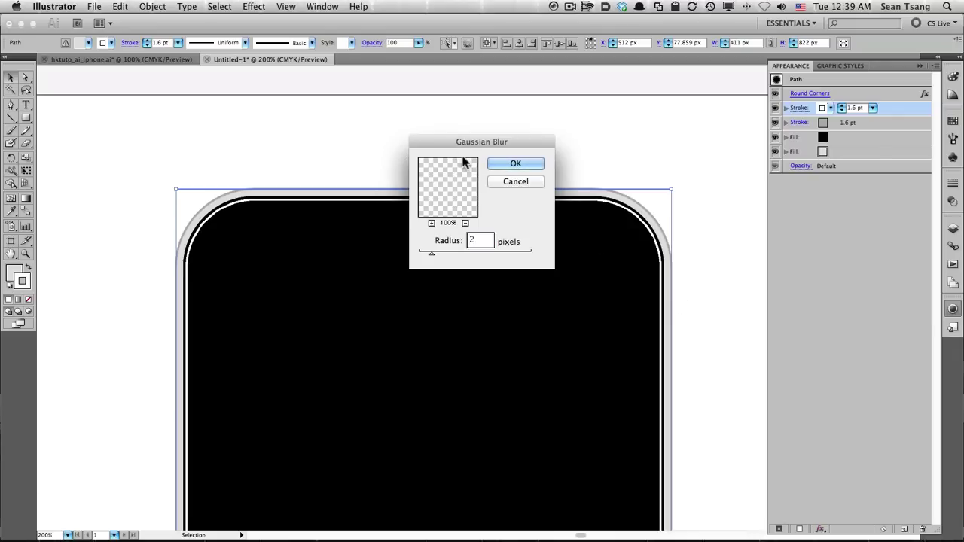
key("Return")
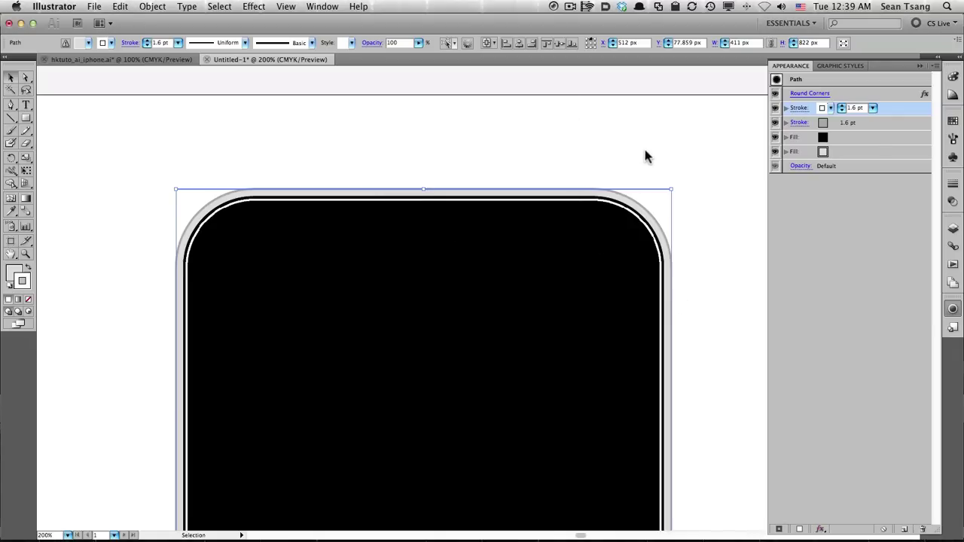
left_click(683, 155)
key("z")
mouse_move(643, 206)
left_mouse_down()
mouse_move(688, 304)
mouse_move(570, 265)
left_mouse_up()
left_click(521, 312, "alt")
mouse_move(521, 312)
left_mouse_down()
mouse_move(483, 288)
mouse_move(545, 279)
left_mouse_up()
left_click(486, 349, "alt")
mouse_move(486, 348)
left_mouse_down()
mouse_move(545, 140)
mouse_move(545, 240)
left_mouse_up()
key("z")
left_click_drag(305, 114, 615, 312)
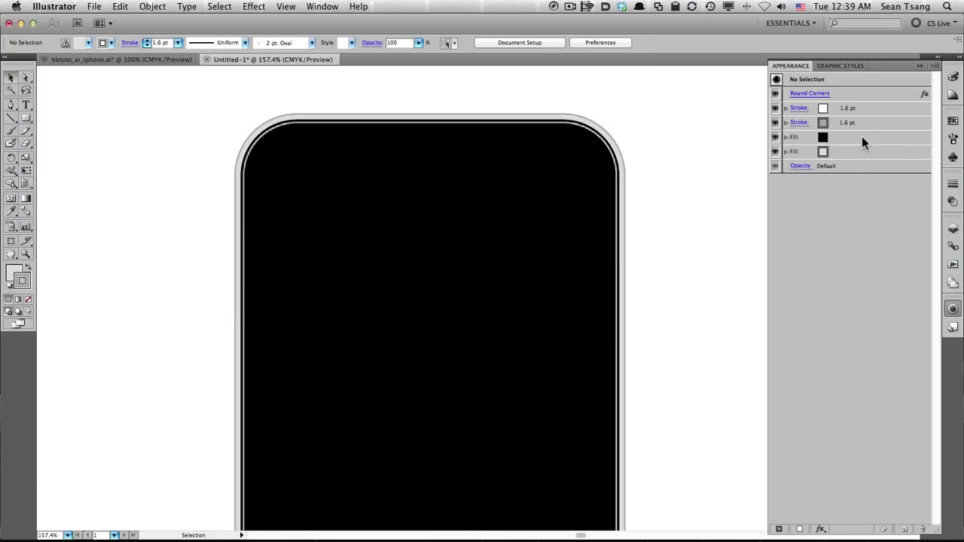
left_click_drag(861, 137, 897, 508)
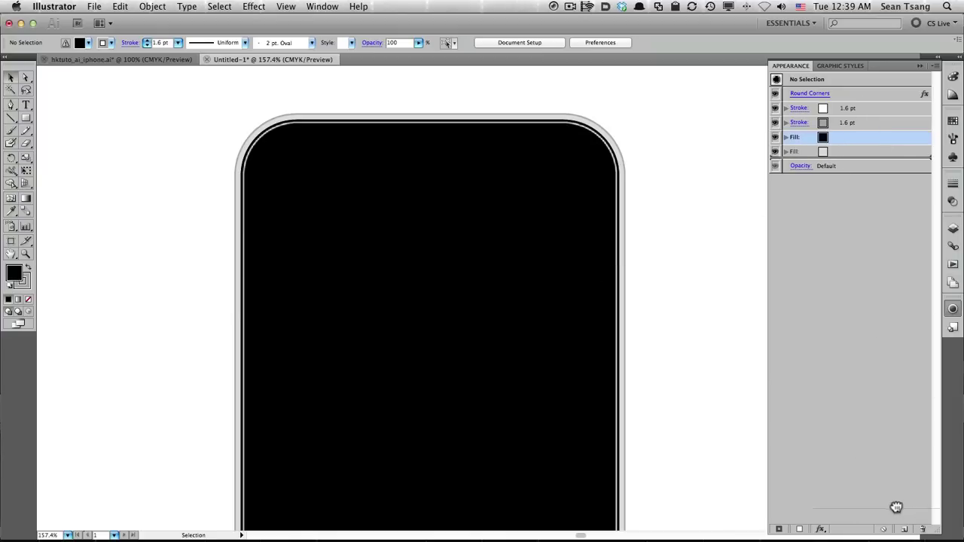
left_click_drag(897, 507, 904, 528)
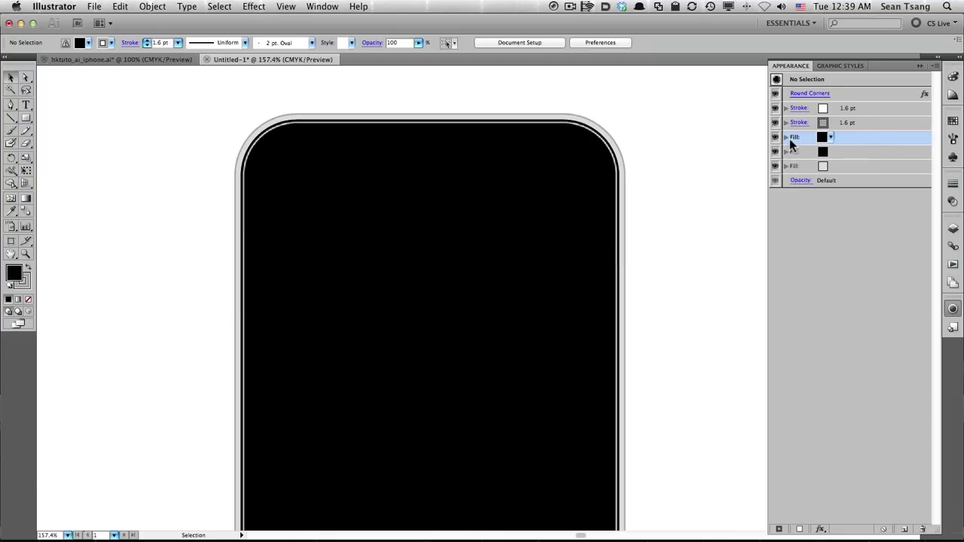
left_click(787, 138)
left_click(810, 151)
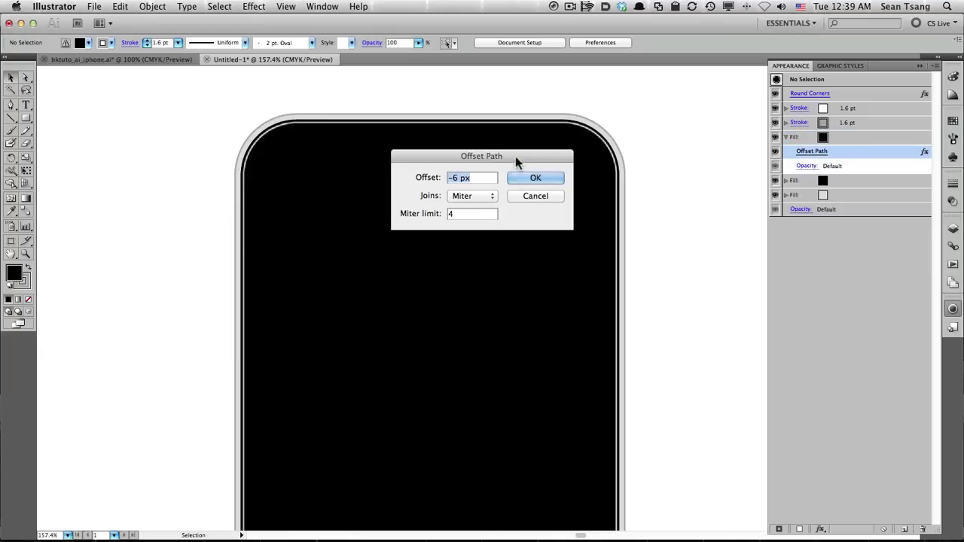
left_click_drag(517, 156, 726, 184)
left_click(675, 203)
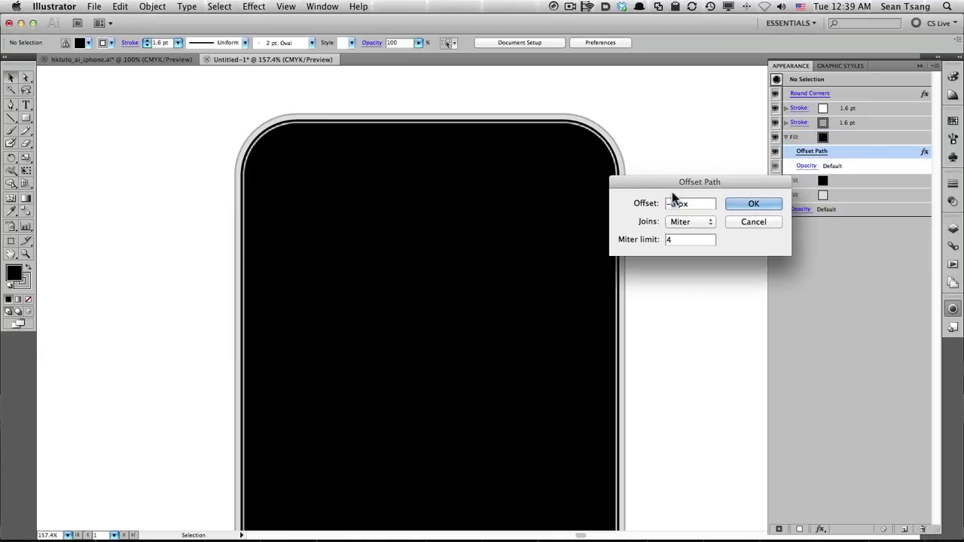
key("Delete")
type("9")
key("BackSpace")
type("10")
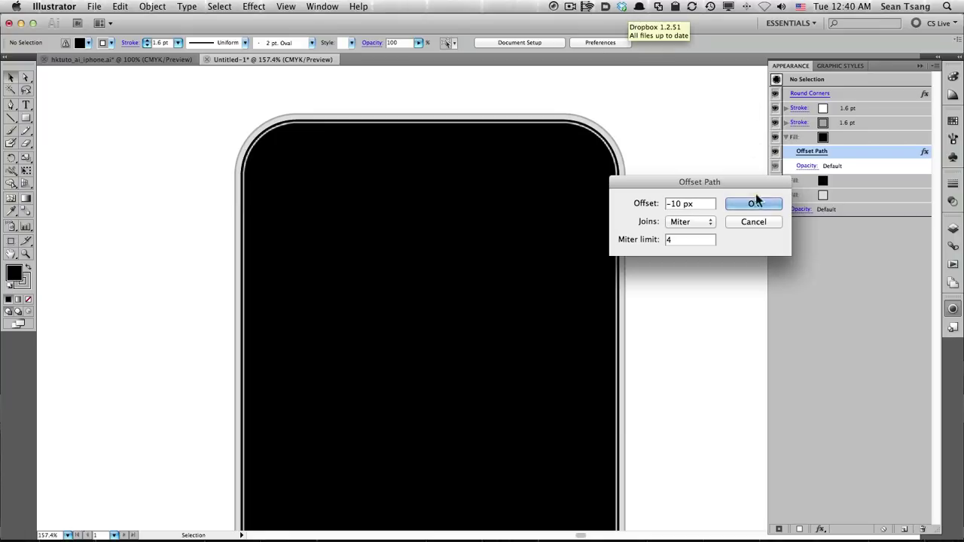
left_click(755, 203)
left_click(826, 138)
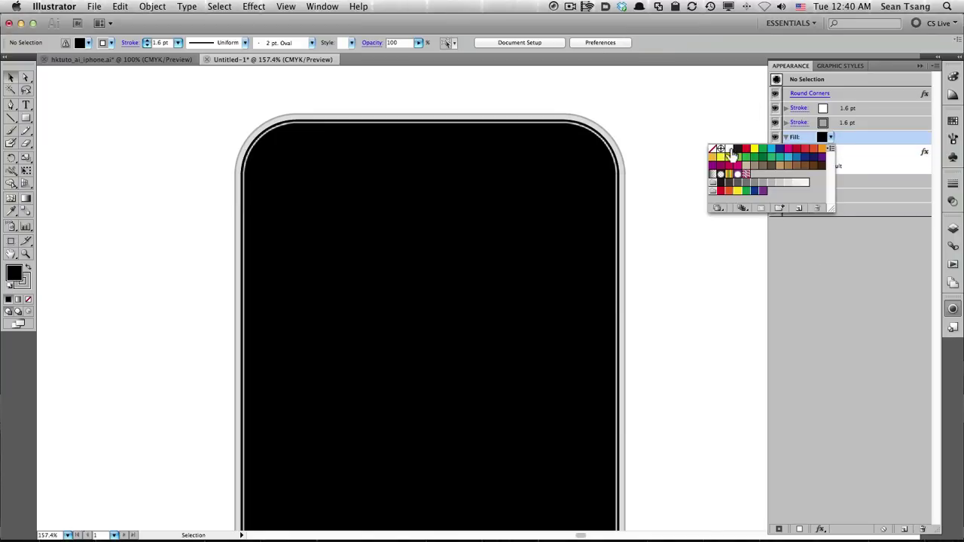
left_click(730, 148)
left_click(620, 132)
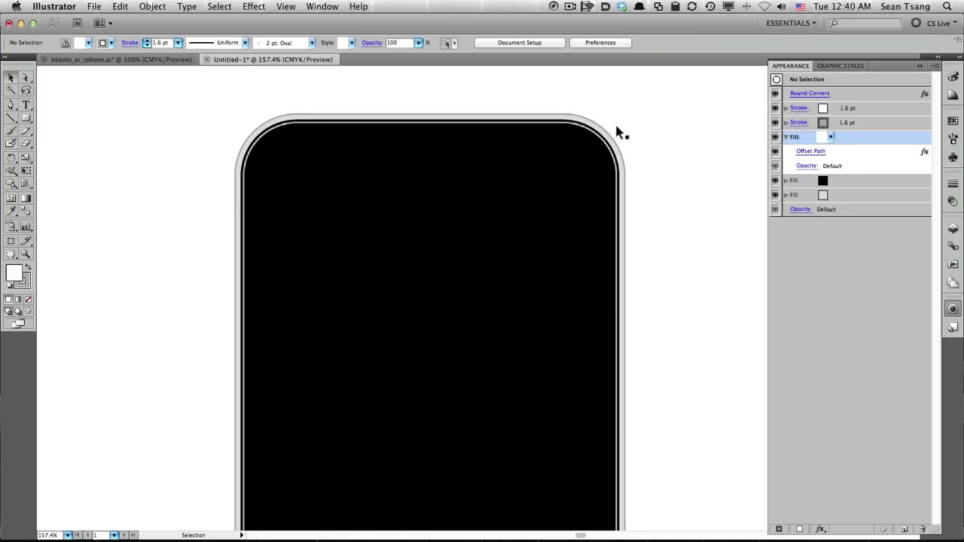
left_click(599, 155)
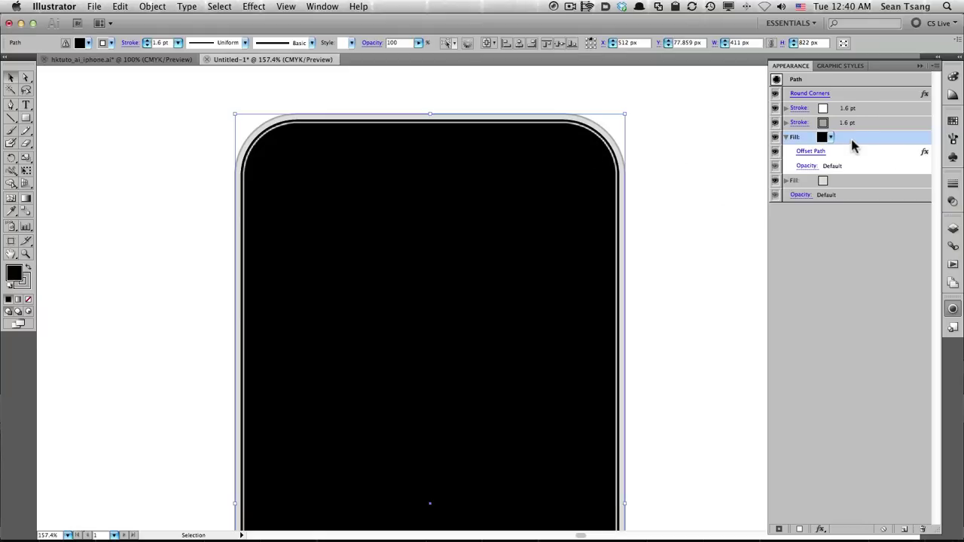
left_click_drag(855, 143, 912, 525)
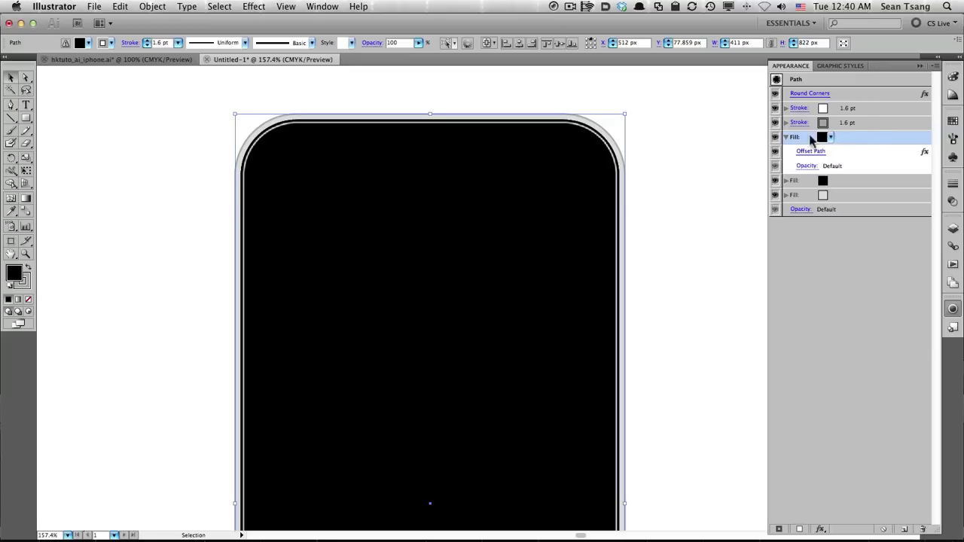
- Hide the outer stroke's Gaussian Blur and edit the top fill's Offset Path value
left_click(785, 108)
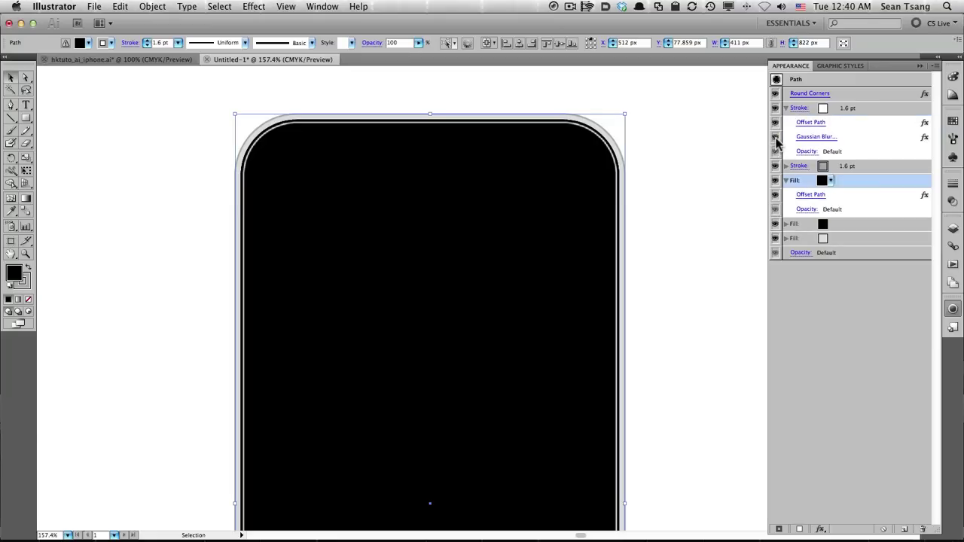
left_click(775, 137)
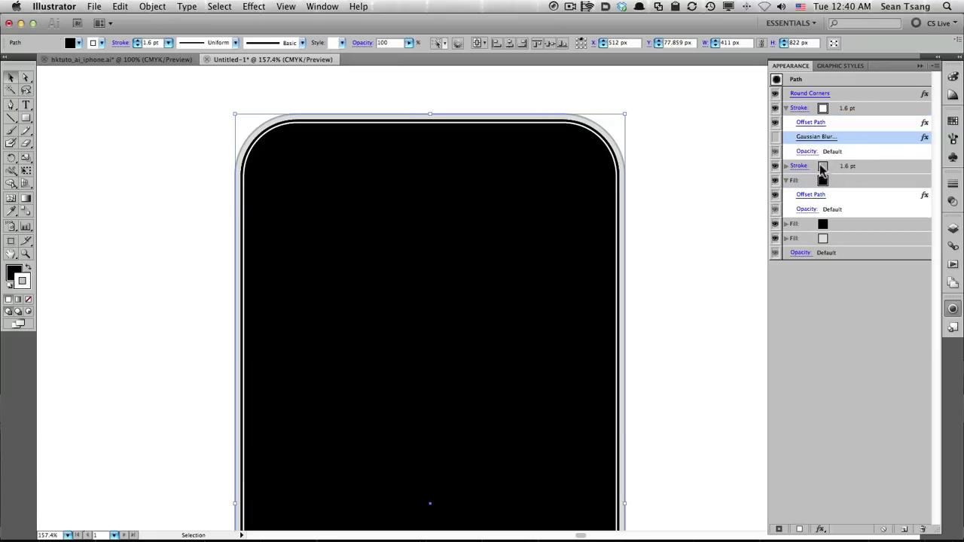
left_click(814, 196)
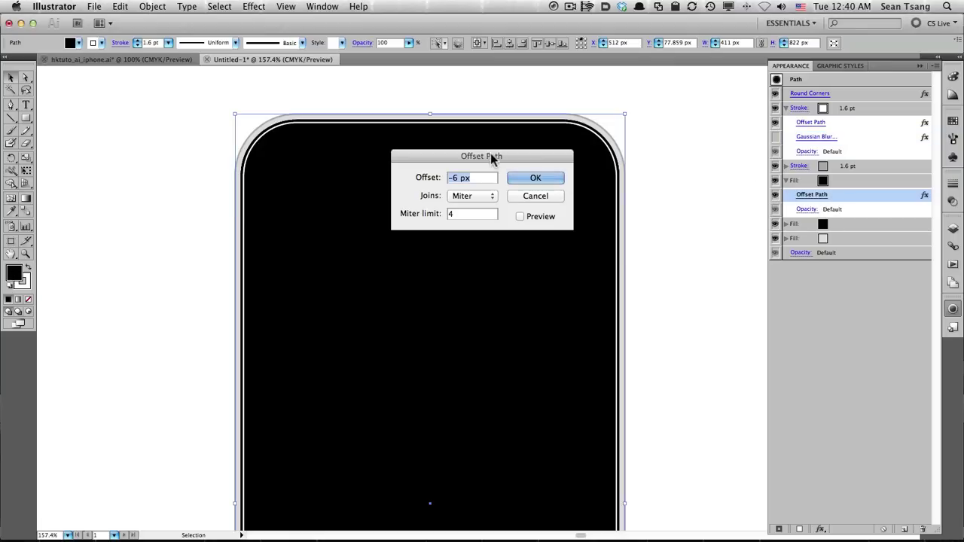
left_click_drag(490, 157, 646, 157)
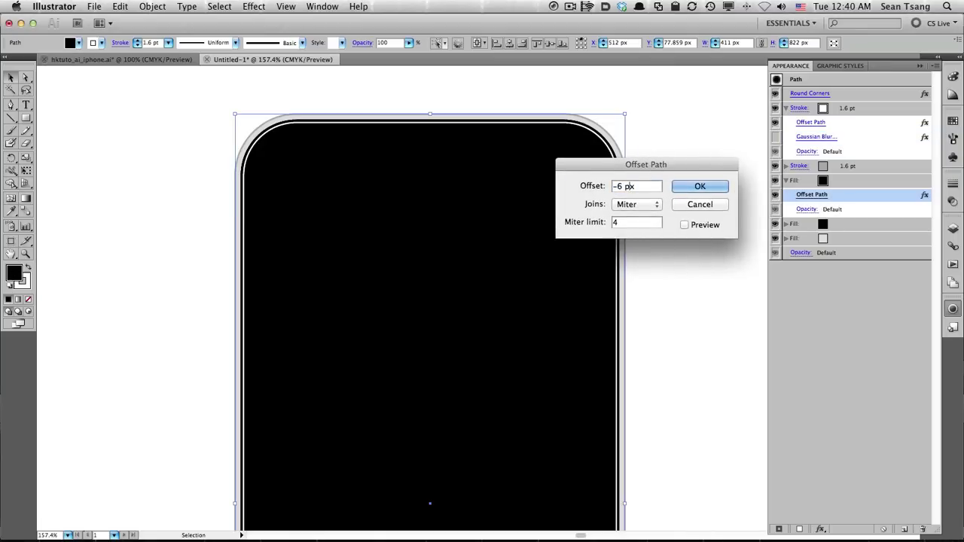
key("BackSpace")
type("2")
left_click(697, 188)
- Set the inner fill colour to white
left_click(823, 180)
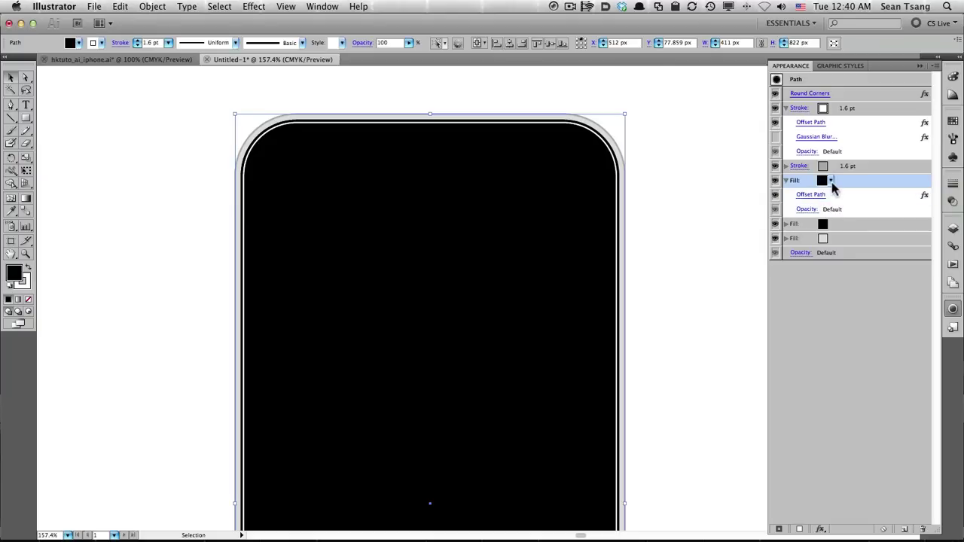
left_click(831, 181)
left_click(730, 193)
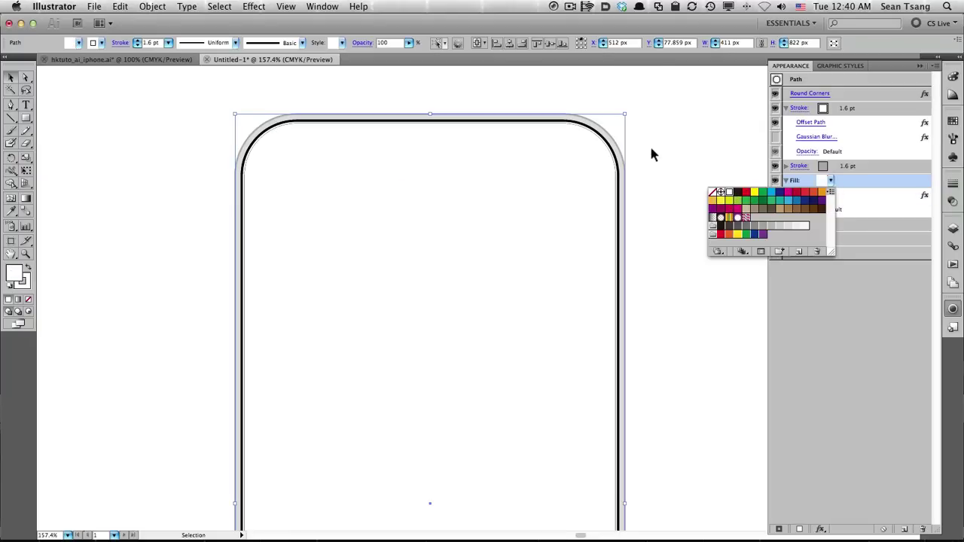
- Zoom in closely on the phone body's top-right rounded corner
key("Escape")
key("z")
left_click(586, 183)
left_click(452, 301)
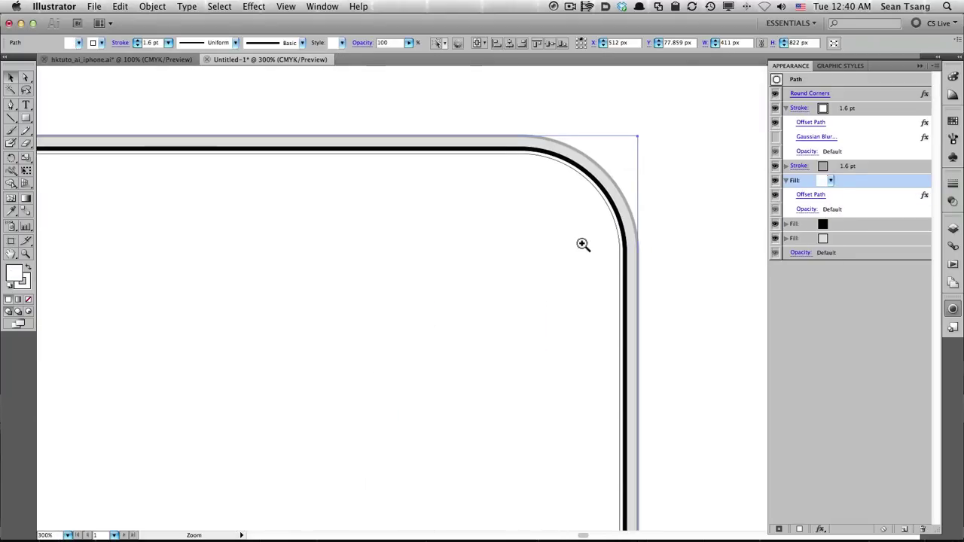
left_click(583, 244)
left_click(566, 232)
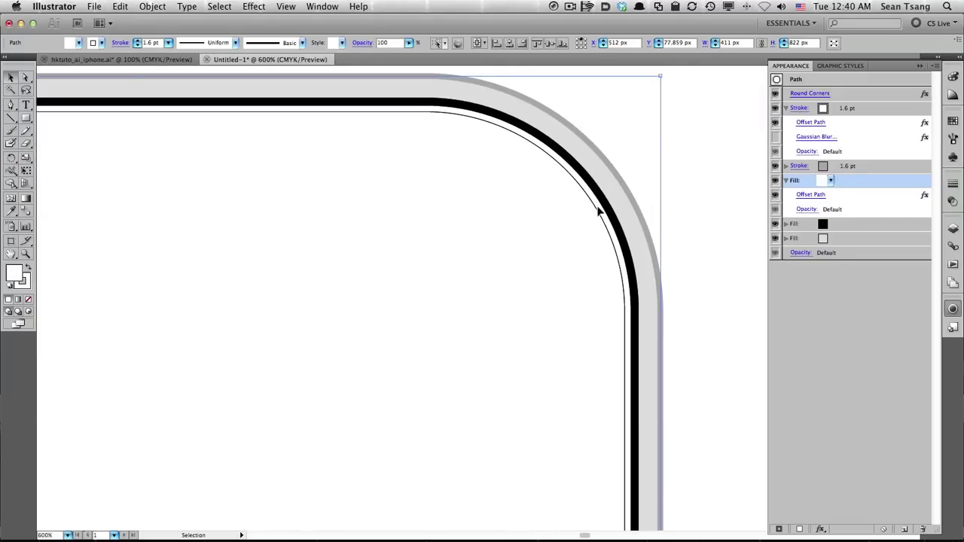
- Change the inner fill's offset to -12 px and turn the stroke's Gaussian Blur back on
left_click(806, 194)
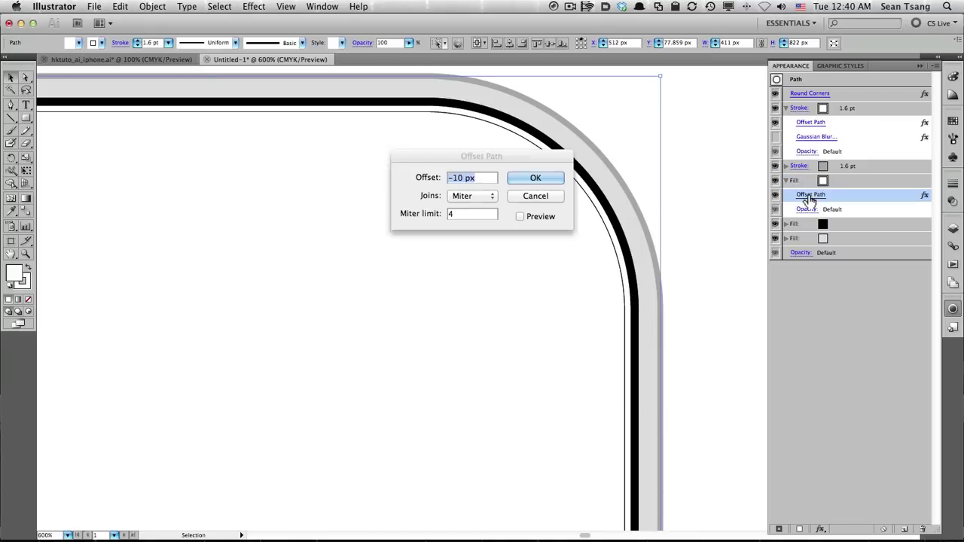
left_click_drag(545, 156, 856, 169)
left_click(771, 191)
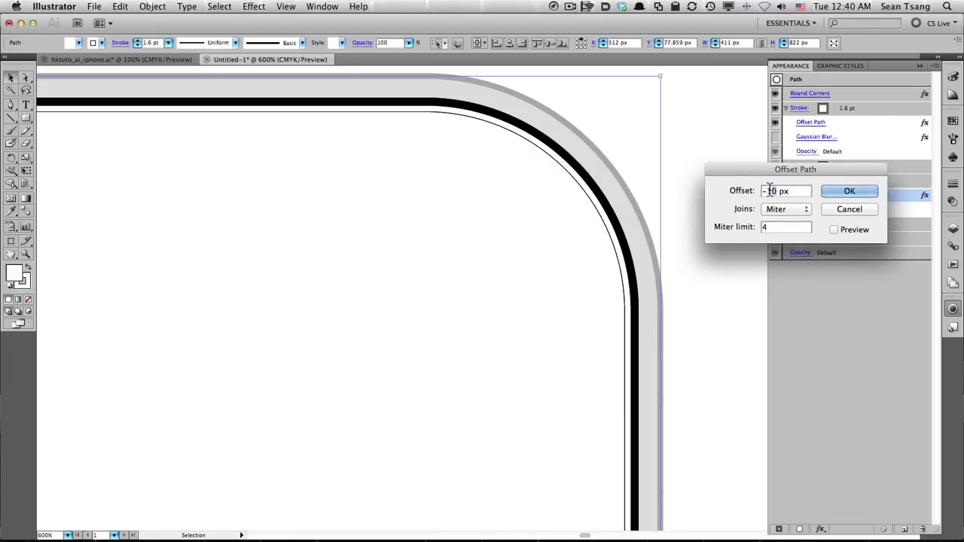
key("BackSpace")
type("2")
key("Tab")
left_click(837, 192)
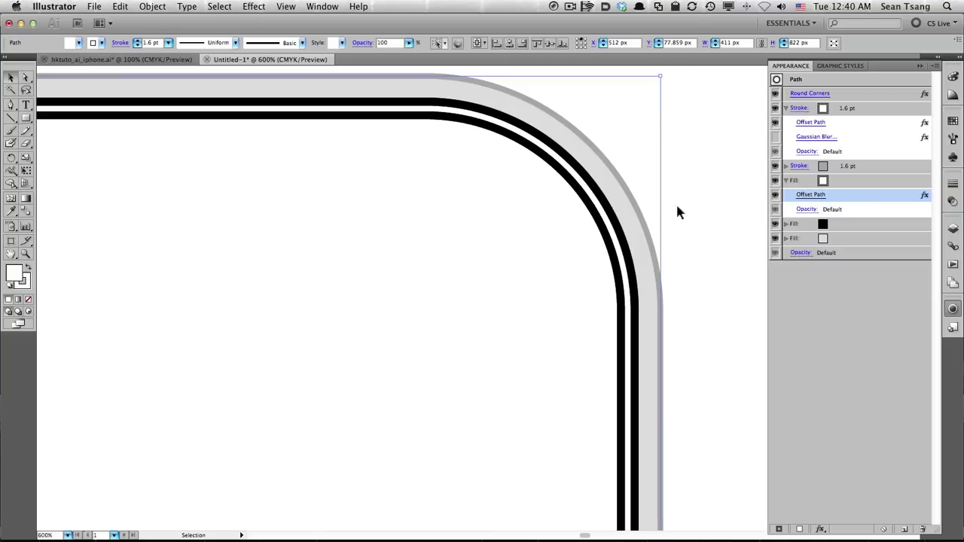
left_click(777, 139)
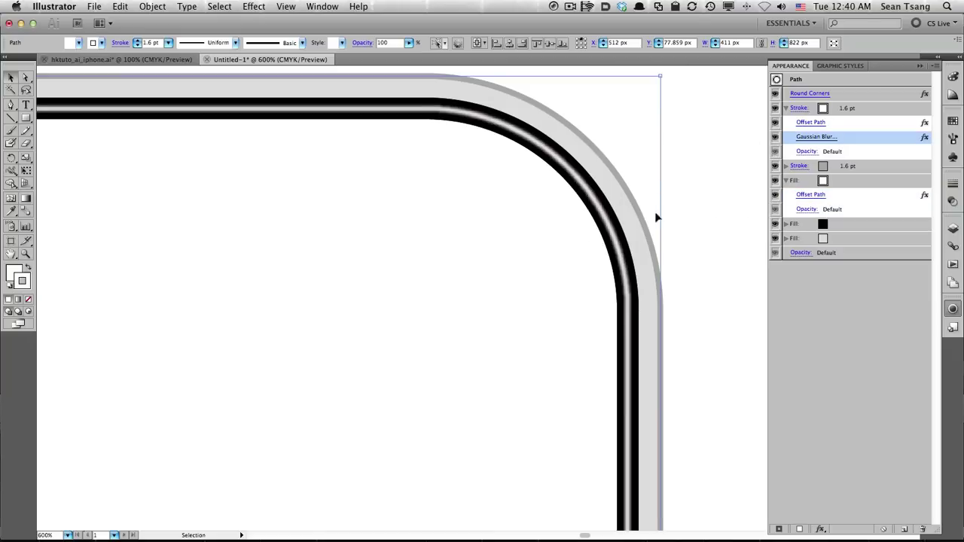
- Refine the inner fill's offset to -11 px and zoom back out to the phone top
left_click(810, 194)
left_click_drag(556, 156, 833, 167)
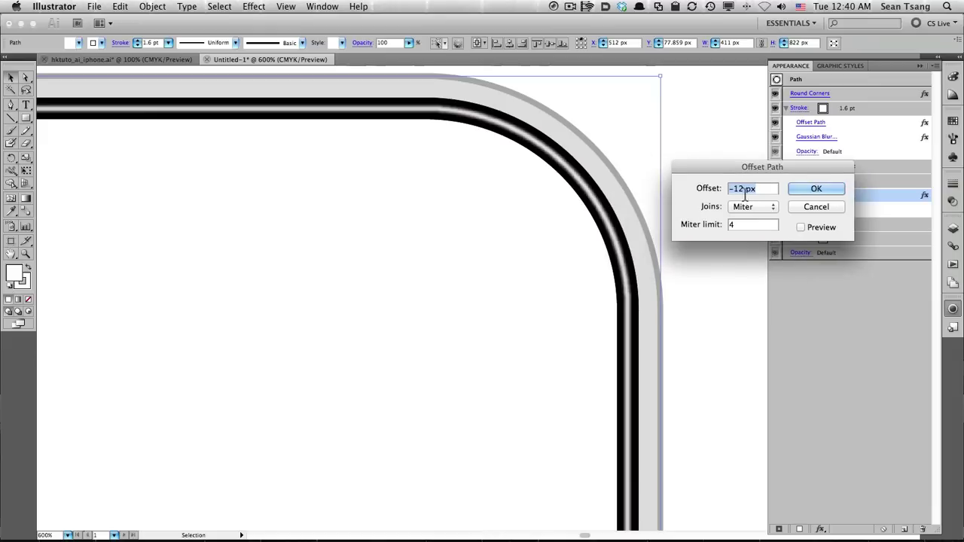
type("-11")
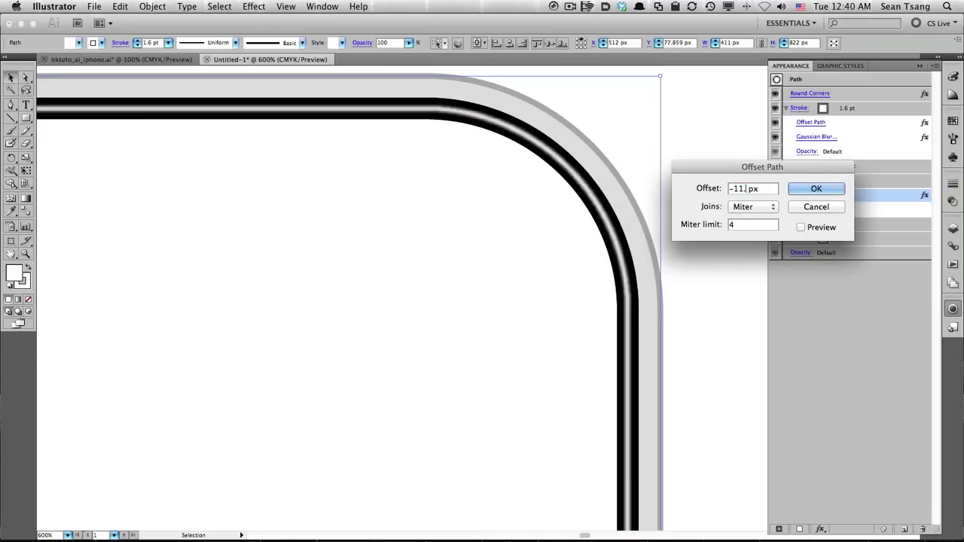
key("Return")
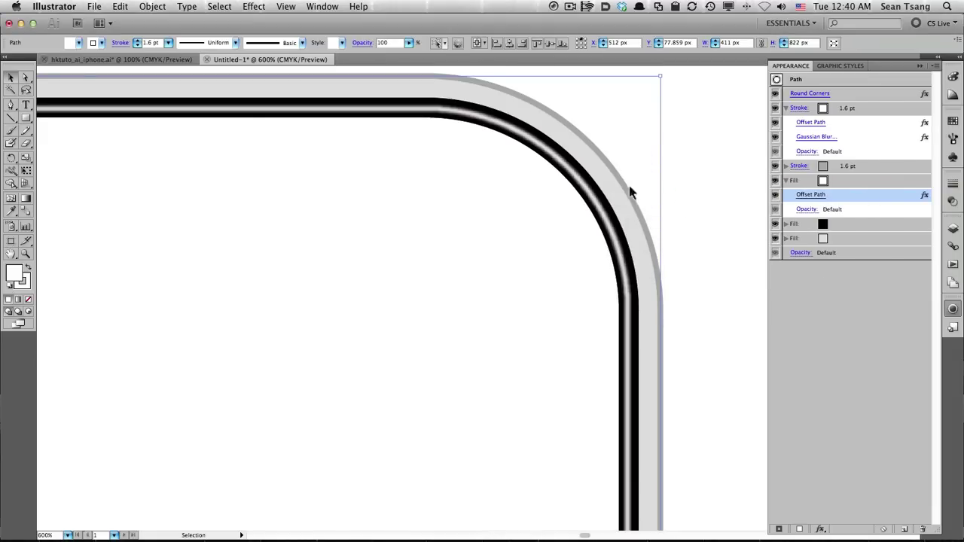
left_click(488, 273, "alt")
left_click(422, 327, "alt")
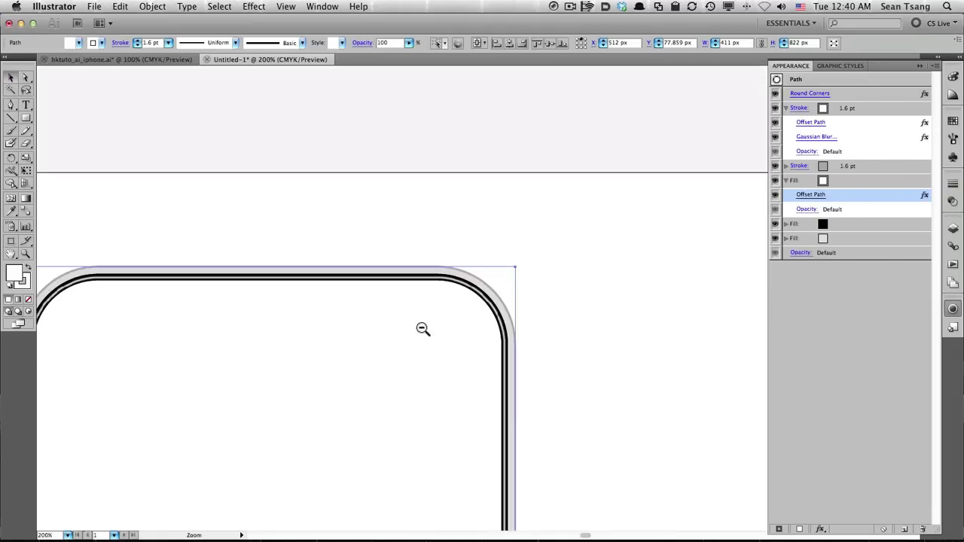
left_click(560, 291, "alt")
left_click(558, 301, "alt")
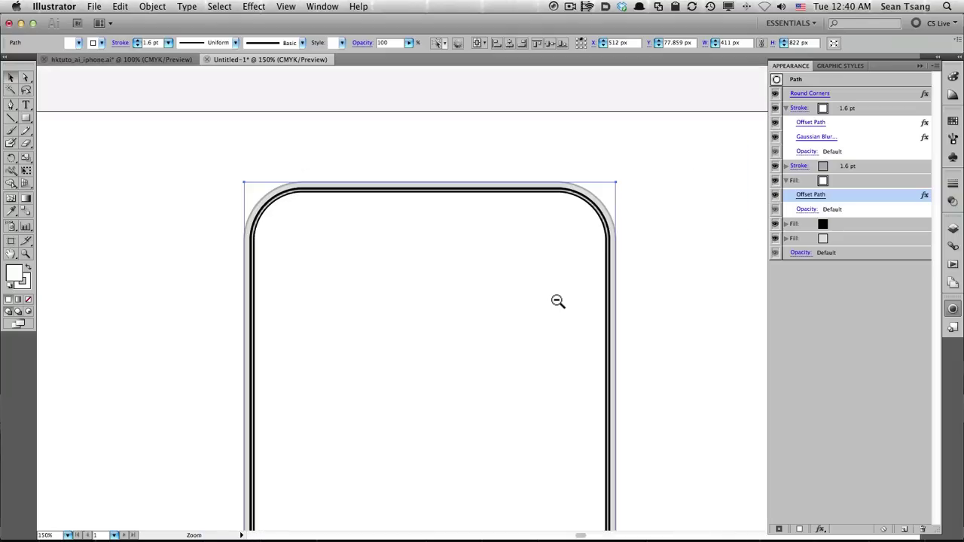
left_click(850, 182)
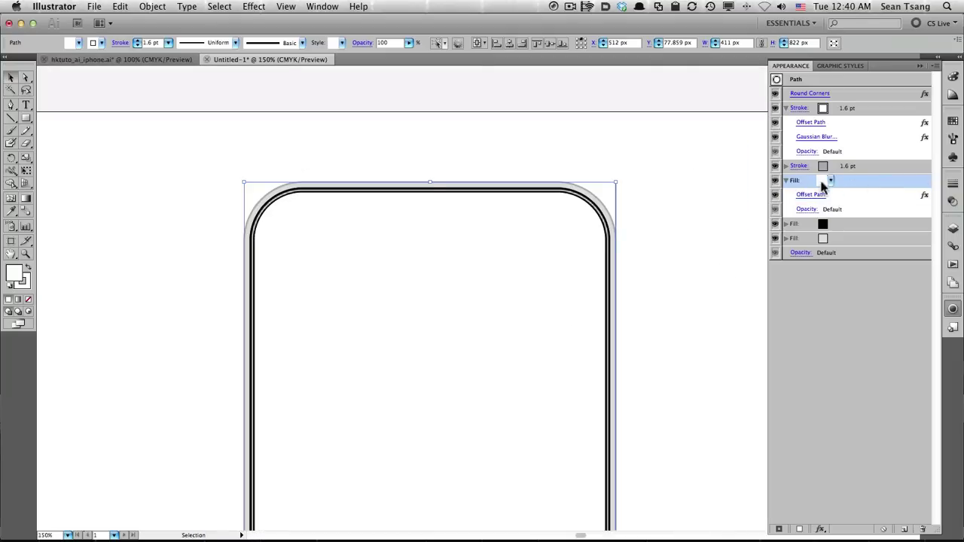
- Give the inner fill a reversed linear gradient and reposition its stops
left_click(953, 79)
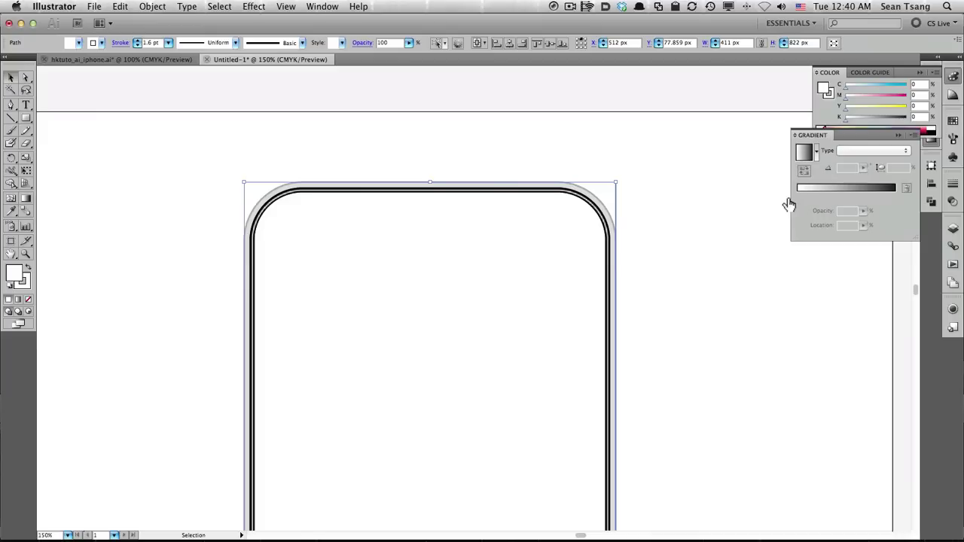
left_click(803, 154)
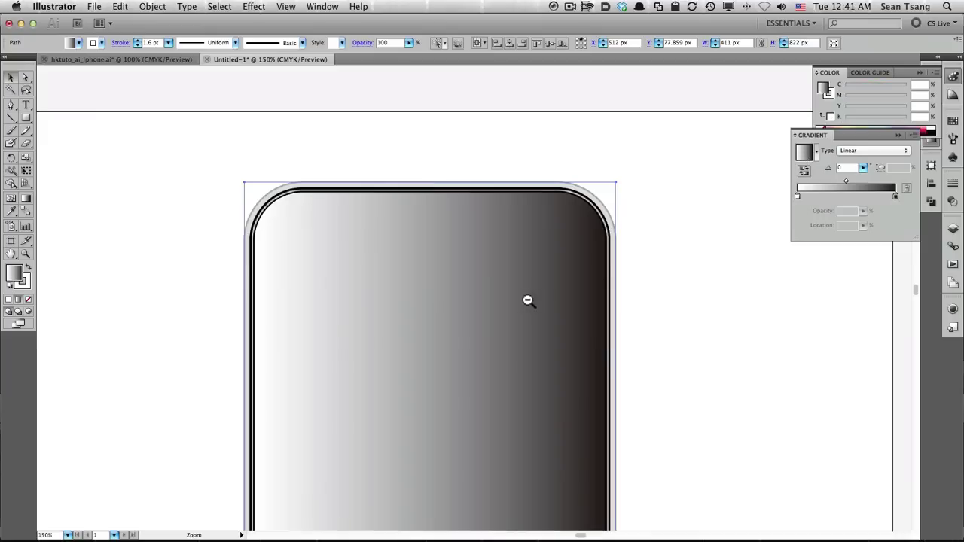
key("super+minus")
key("super+minus")
left_click_drag(506, 324, 605, 271)
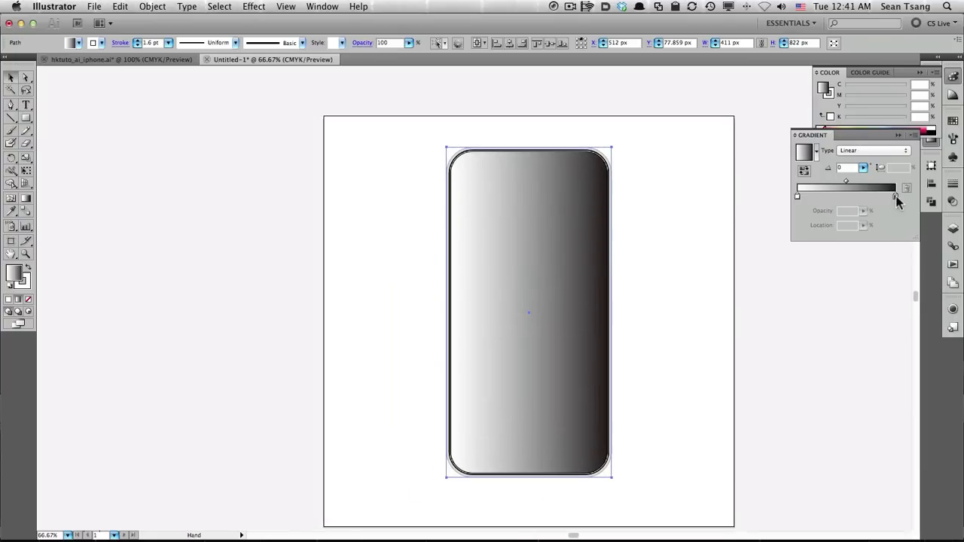
left_click_drag(897, 198, 817, 198)
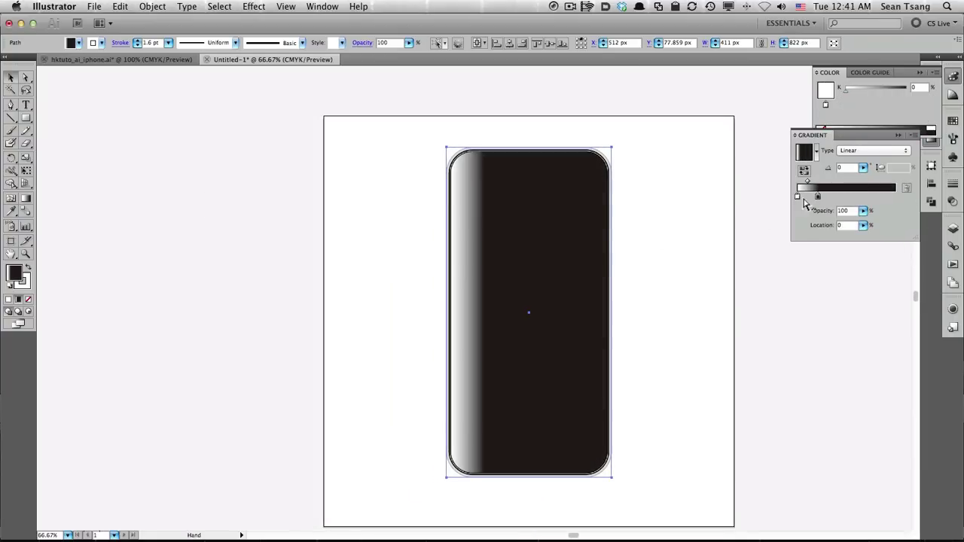
left_click(798, 197)
left_click(804, 170)
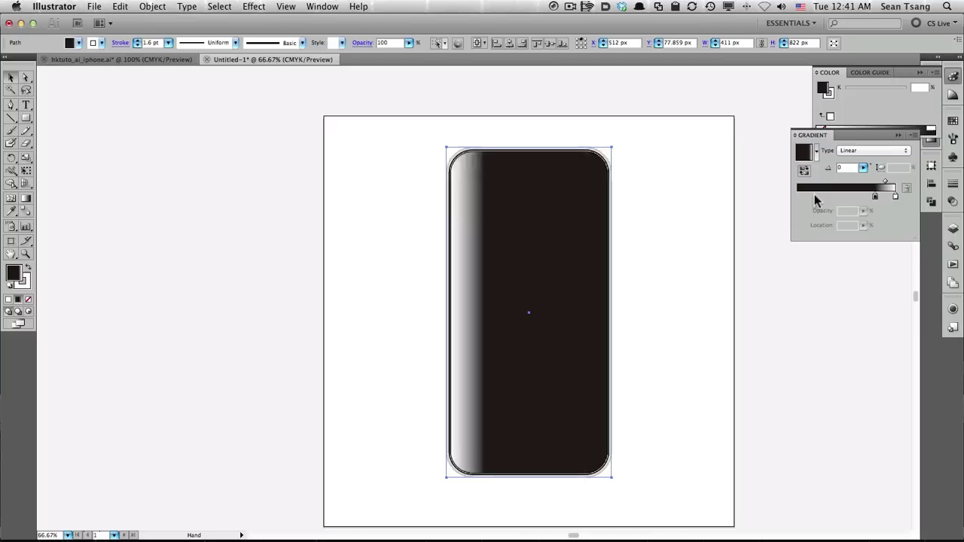
left_click_drag(876, 197, 781, 199)
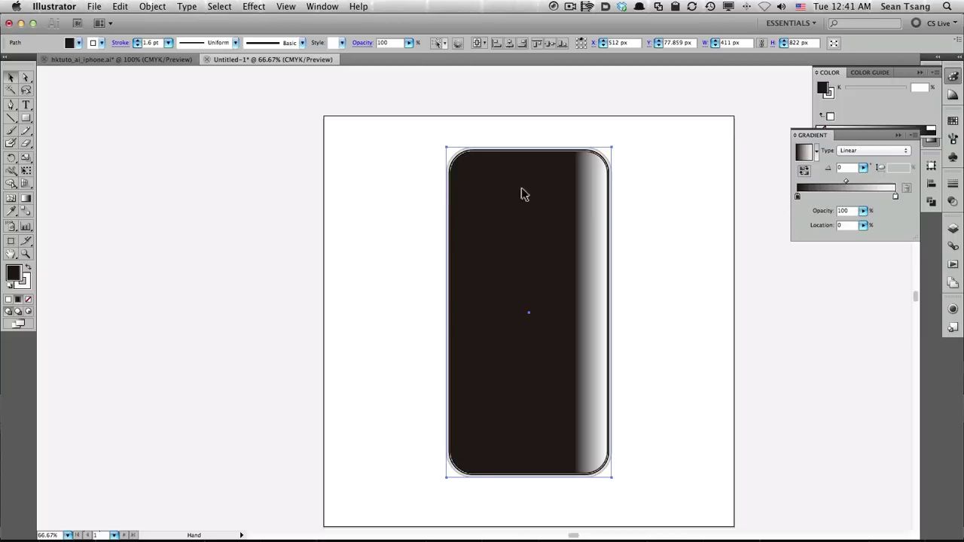
- Set the right gradient stop to a CMYK dark grey of 11% cyan, 84% black
left_click(934, 72)
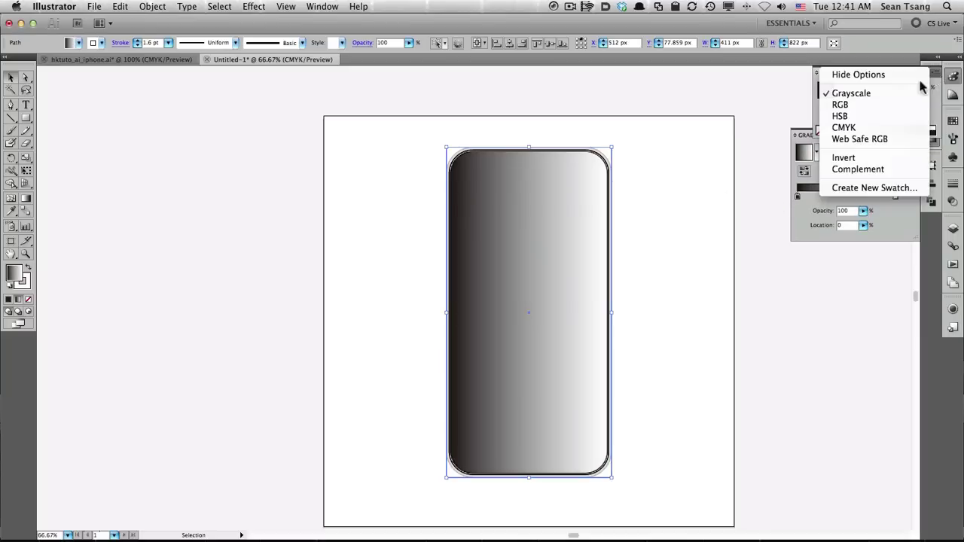
left_click(874, 127)
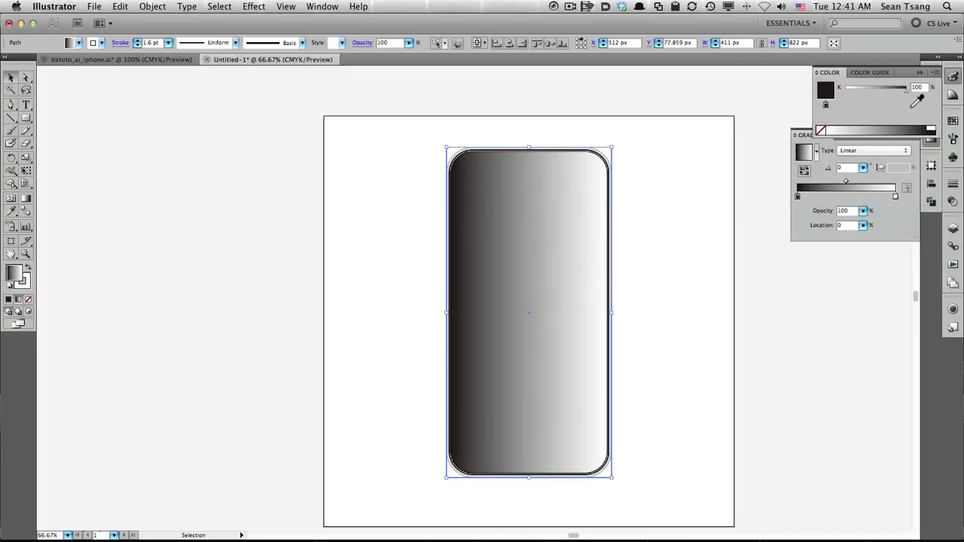
left_click(934, 75)
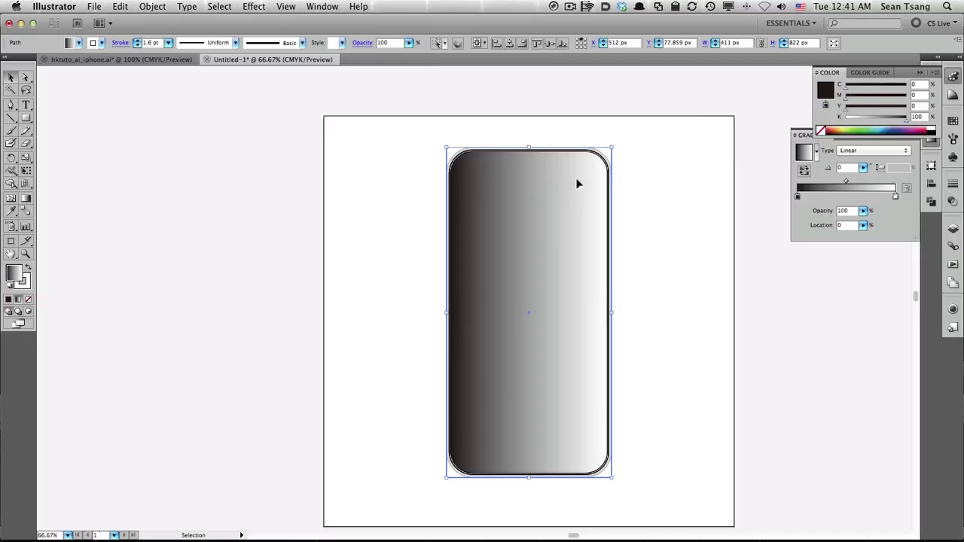
left_click(897, 197)
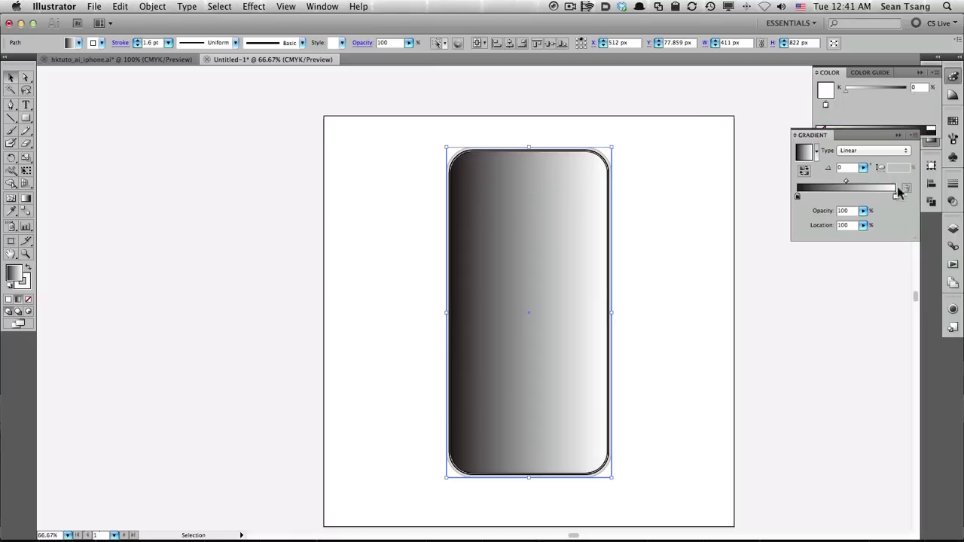
left_click(935, 73)
key("Escape")
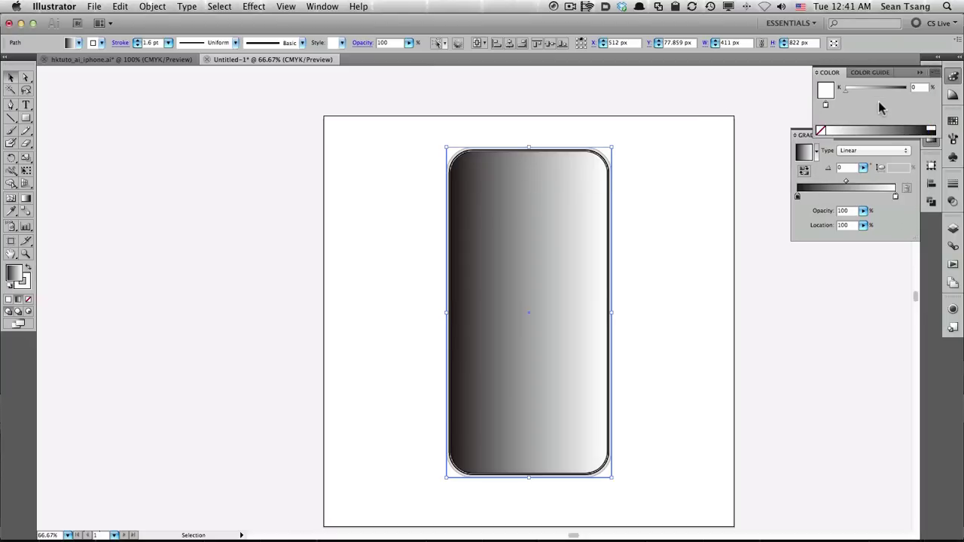
left_click(878, 128, "shift")
left_click_drag(864, 118, 896, 118)
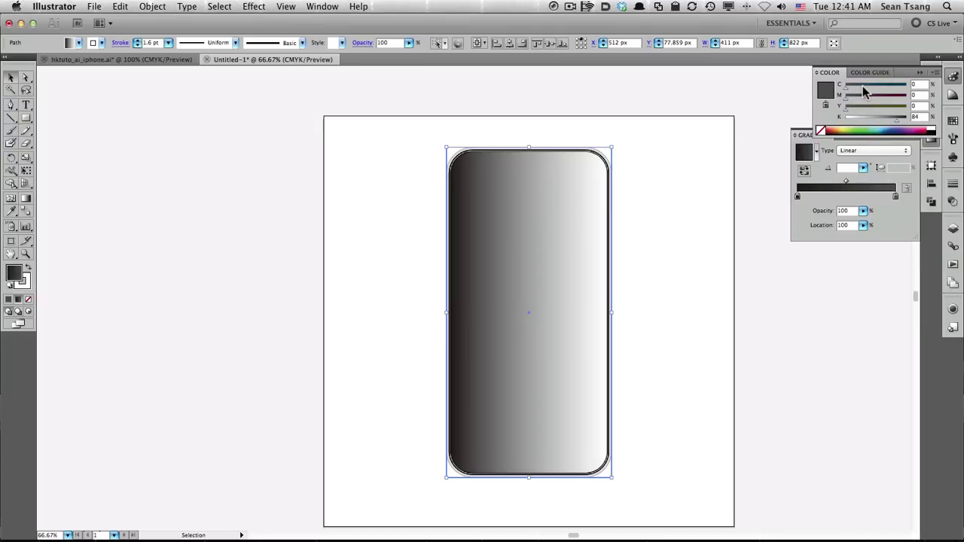
left_click_drag(865, 90, 871, 92)
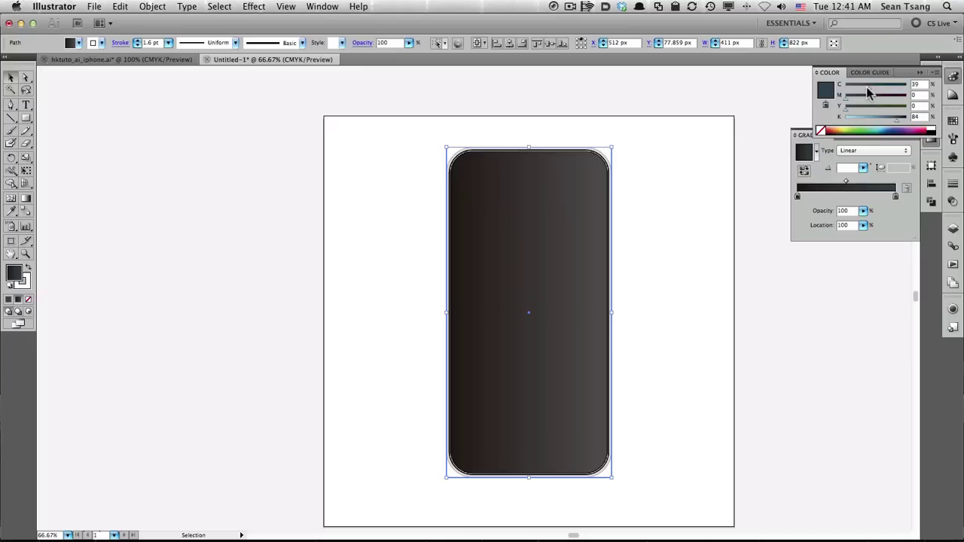
left_click_drag(866, 91, 854, 91)
- Angle the body's dark gradient diagonally to about 17° and zoom in on the phone's top
key("g")
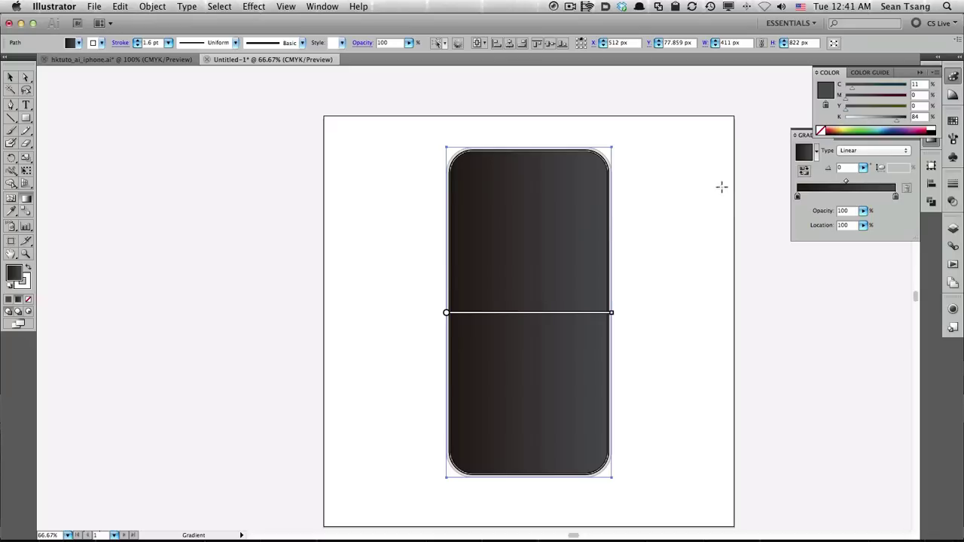
mouse_move(693, 196)
left_mouse_down()
mouse_move(404, 273)
mouse_move(716, 195)
left_mouse_up()
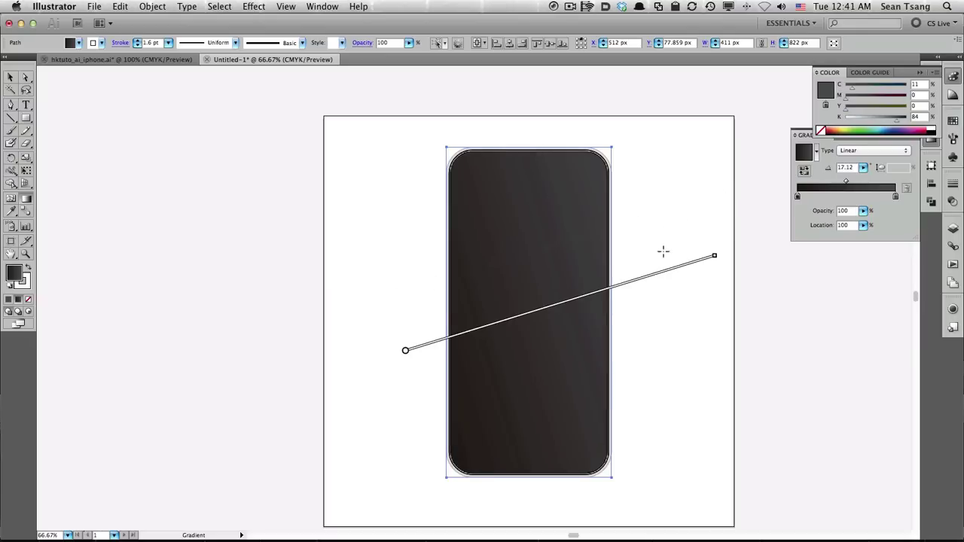
key("ctrl+shift+a")
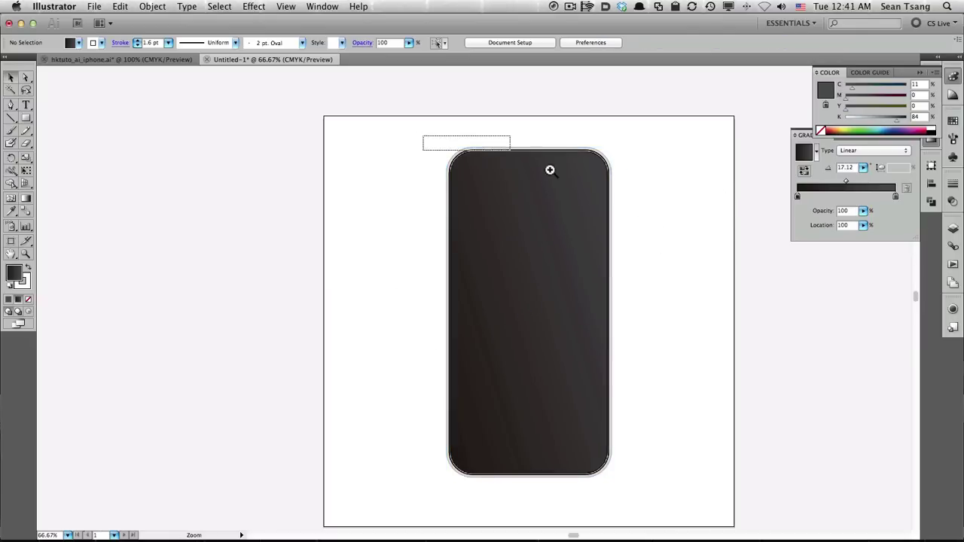
left_click_drag(550, 170, 661, 230)
- Select the phone body and show its attributes in the Appearance panel
key("v")
left_click(573, 224)
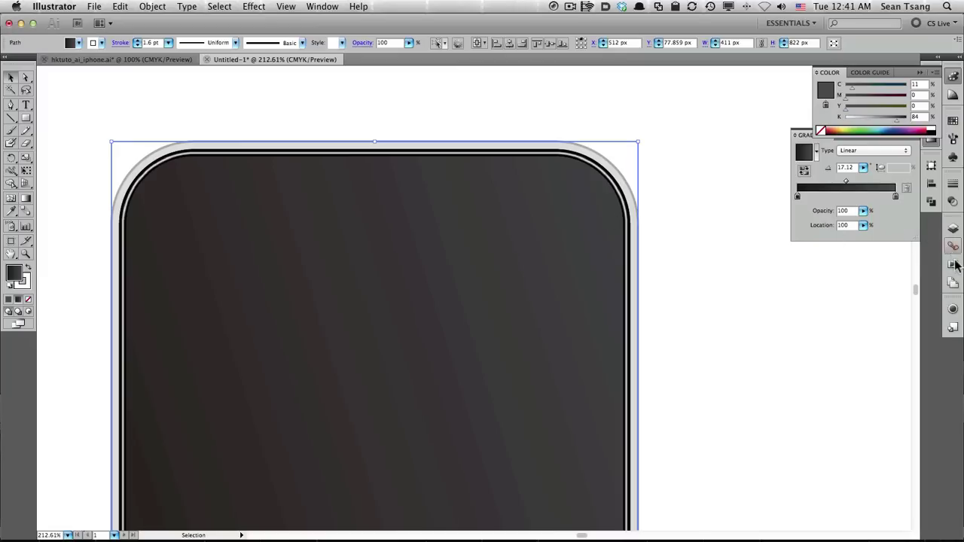
left_click(954, 263)
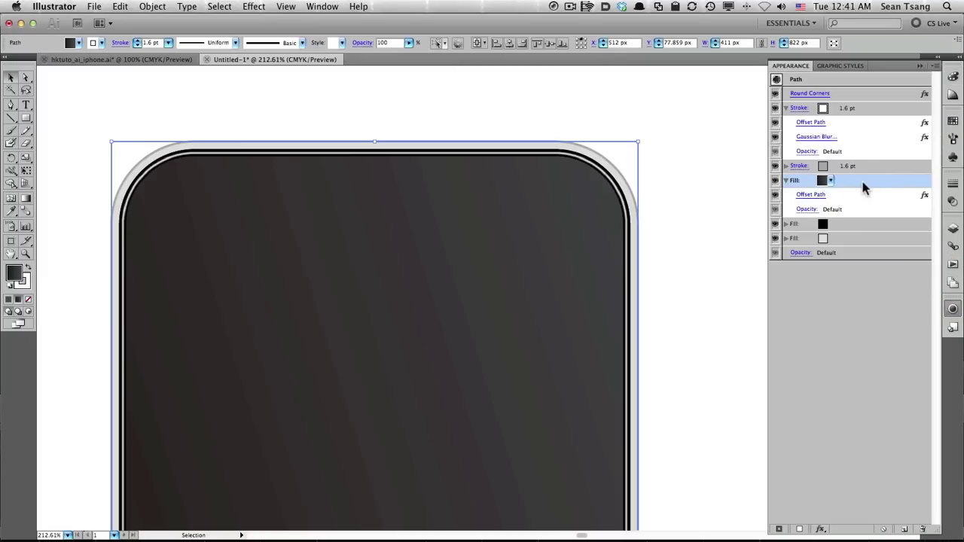
- Add an Inner Glow effect to the body fill in Multiply mode with a black colour
left_click(821, 529)
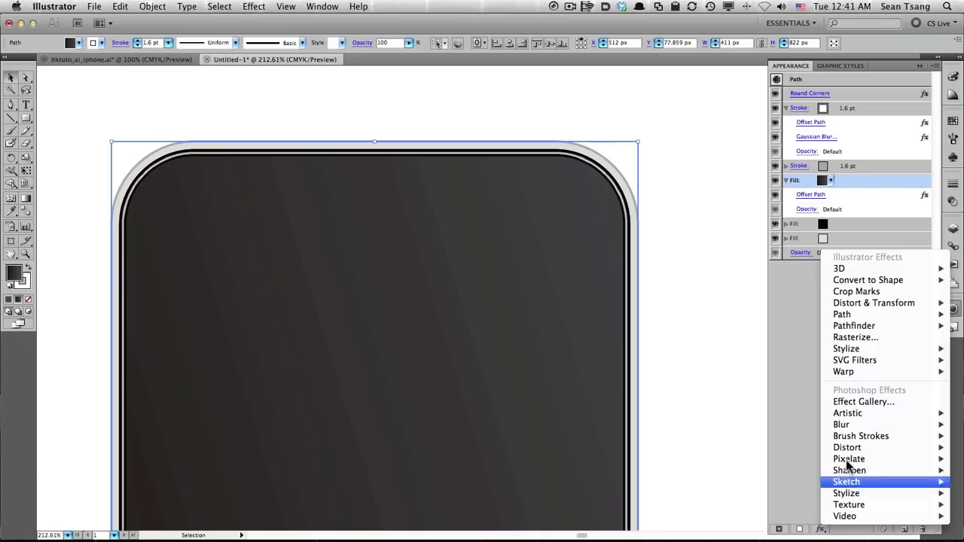
mouse_move(846, 349)
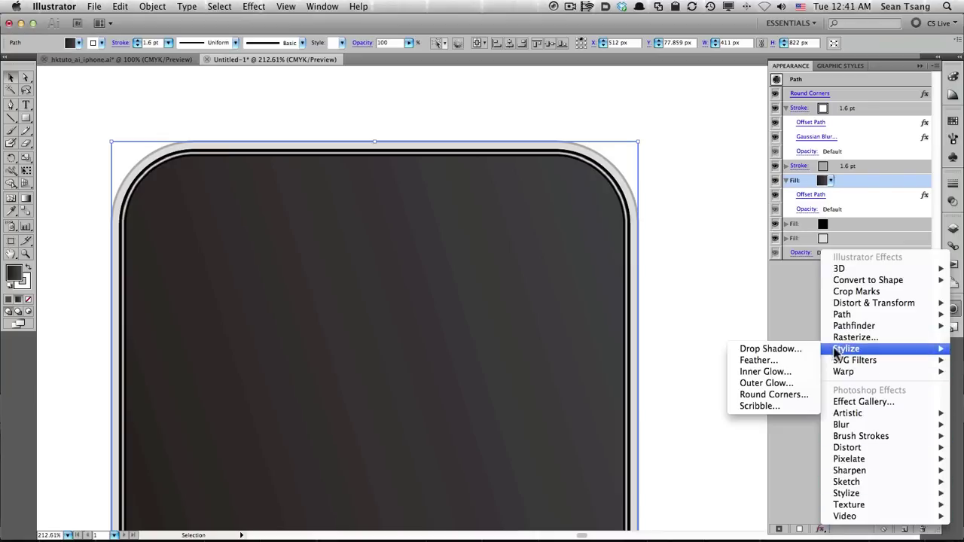
left_click(780, 371)
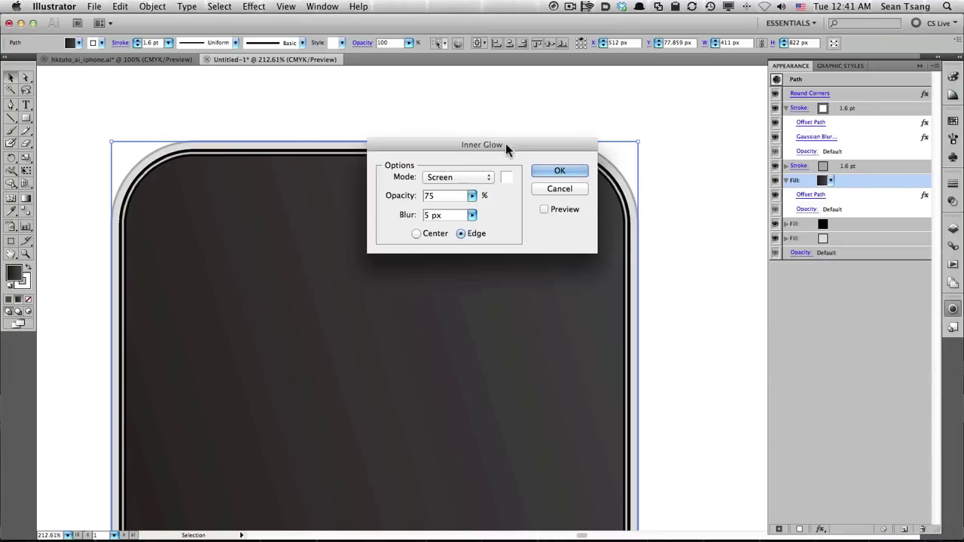
left_click_drag(505, 143, 672, 135)
left_click(640, 170)
left_click(640, 161)
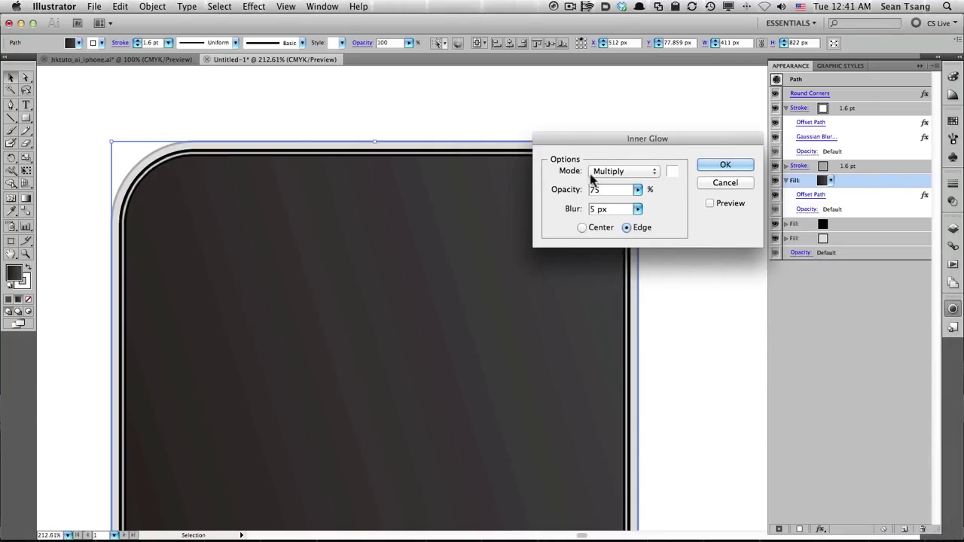
left_click(673, 172)
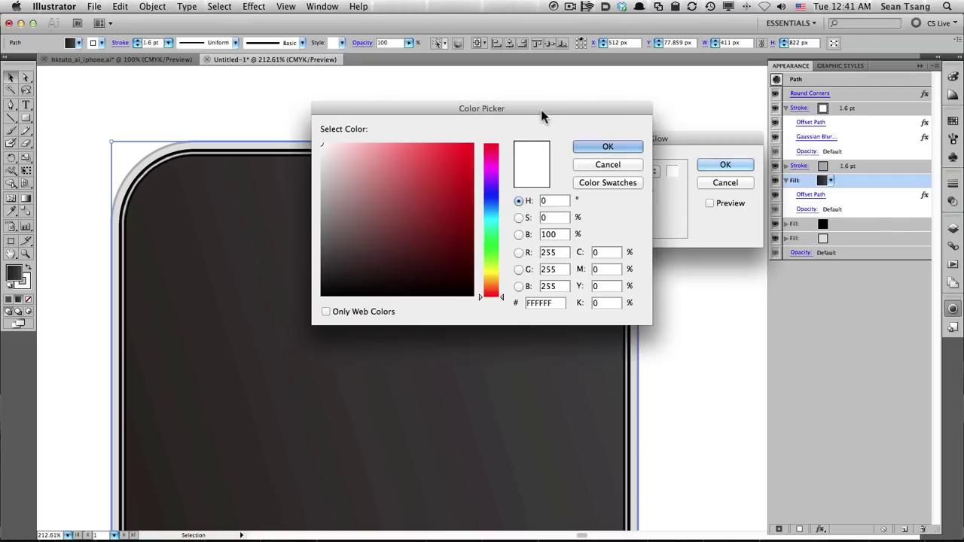
left_click_drag(482, 99, 692, 98)
left_click_drag(629, 189, 530, 282)
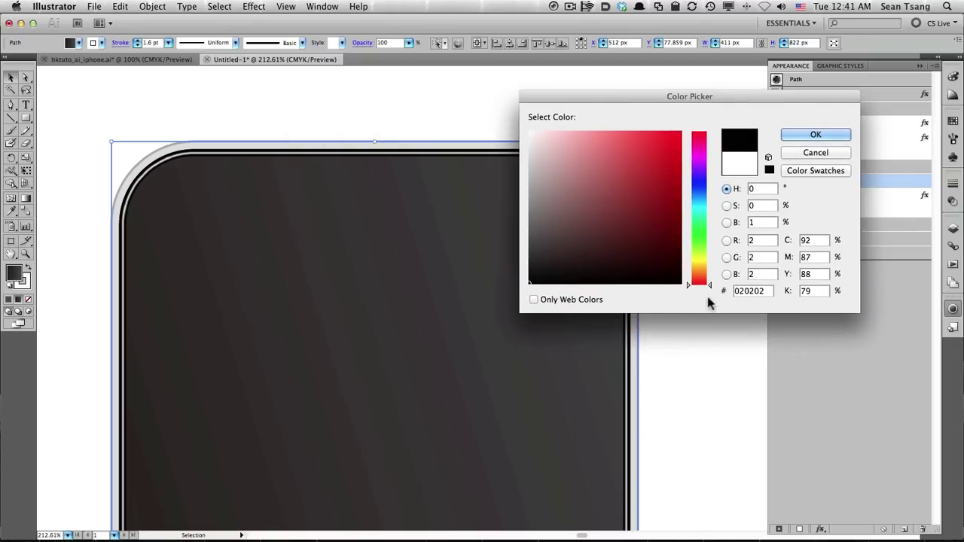
left_click(829, 135)
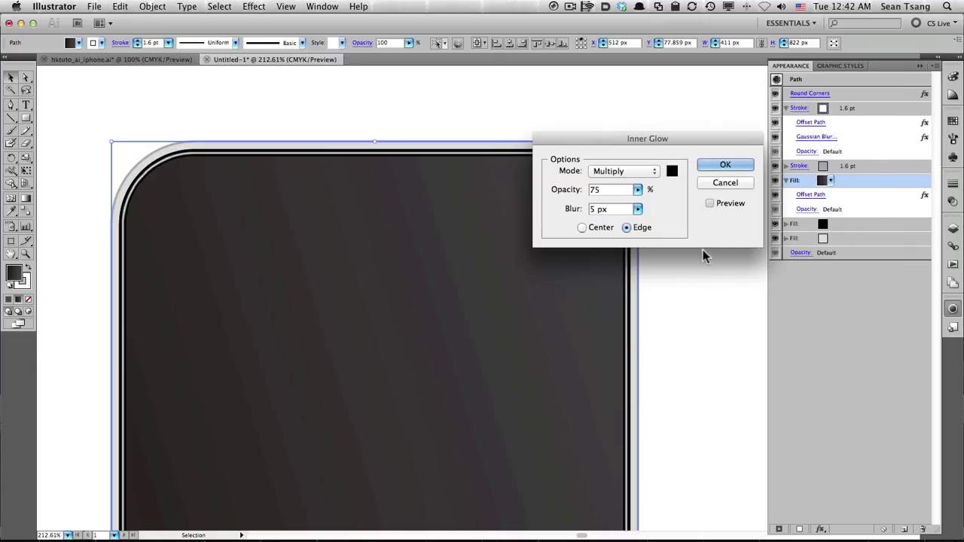
left_click(710, 204)
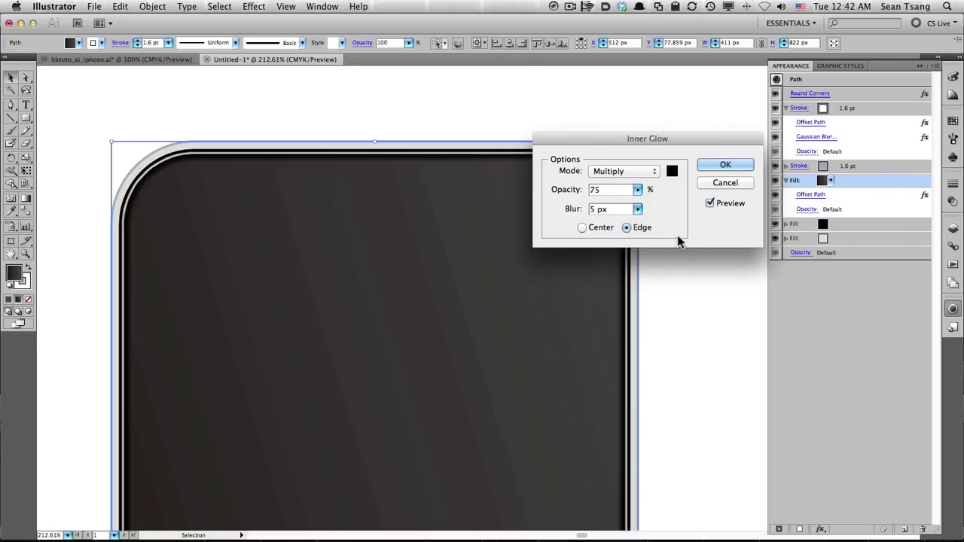
- Set the glow's blur to 10 px and opacity to 50%, apply it, and zoom out
left_click(609, 210)
type("10")
key("Tab")
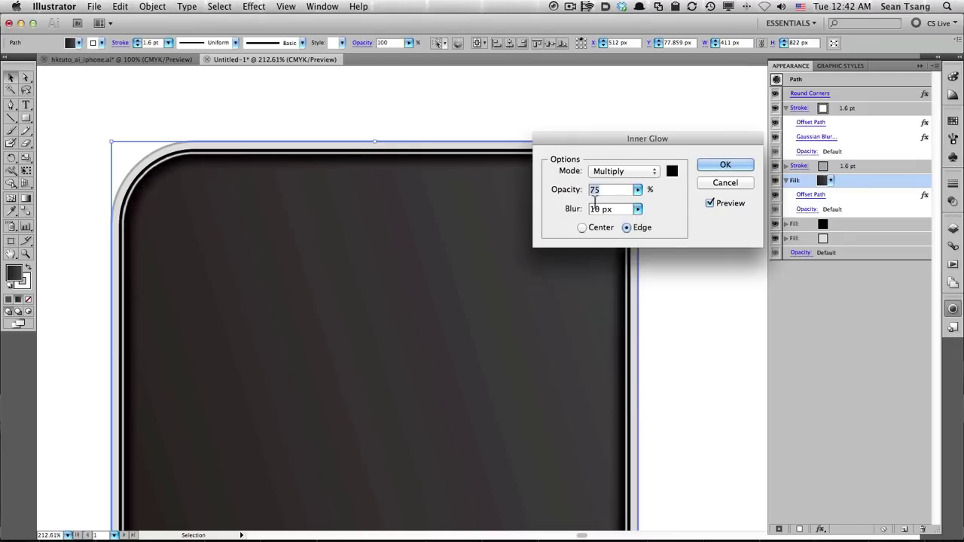
type("50")
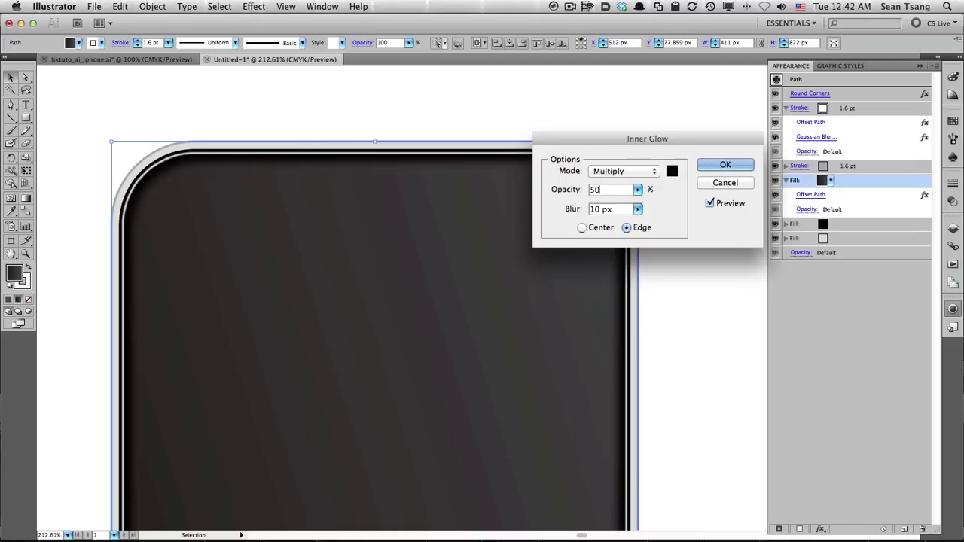
key("Tab")
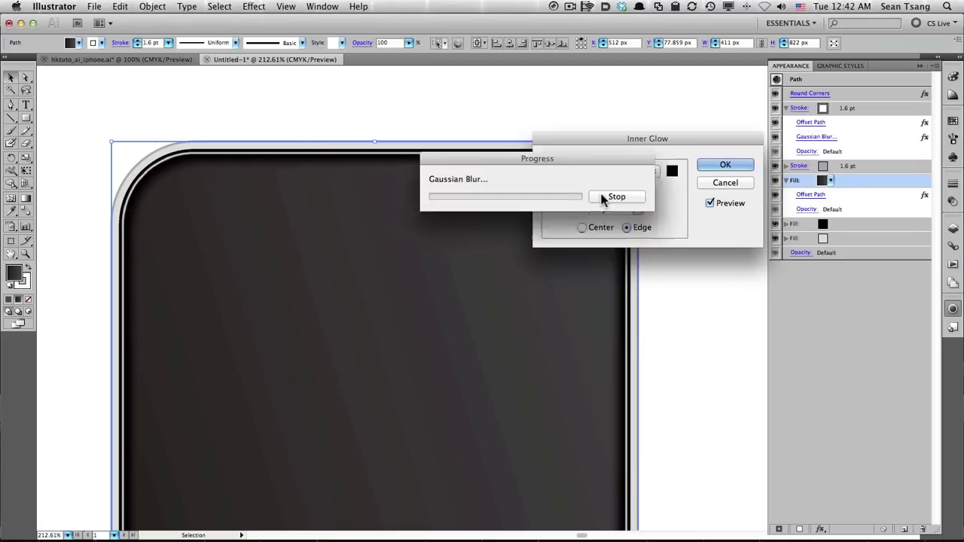
left_click(725, 165)
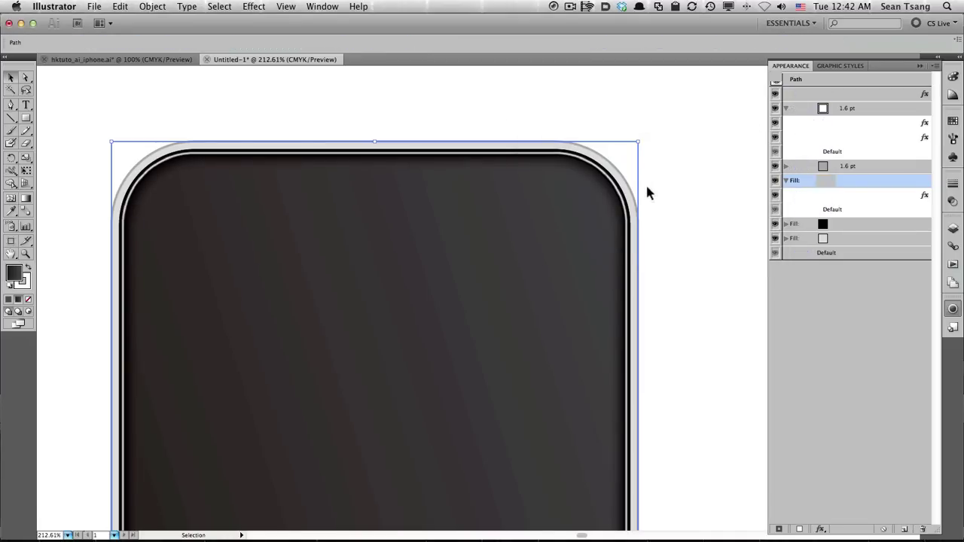
left_click(645, 189)
left_click(520, 283, "alt")
- Lower the body's Inner Glow to 30% opacity and 20 px blur, then deselect to review
left_click(512, 289, "alt")
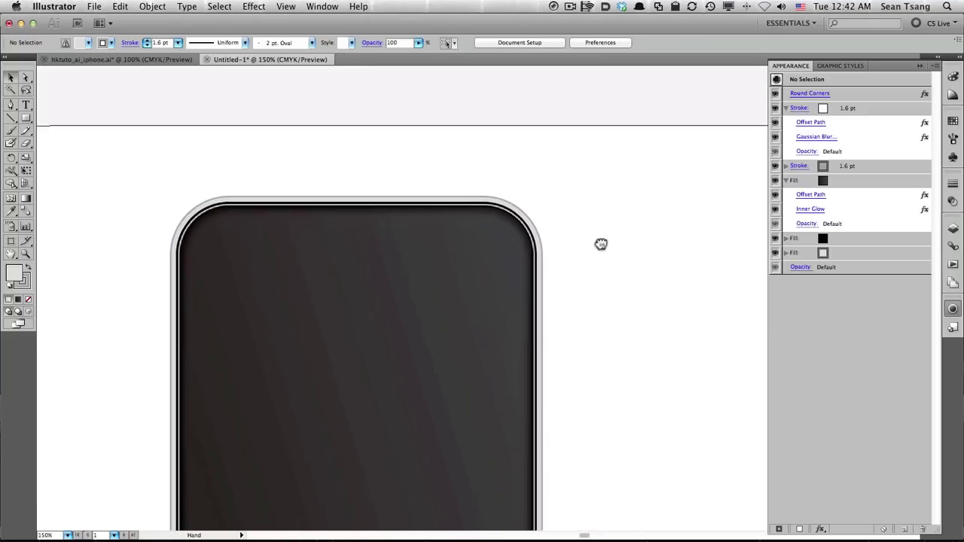
left_click(641, 175)
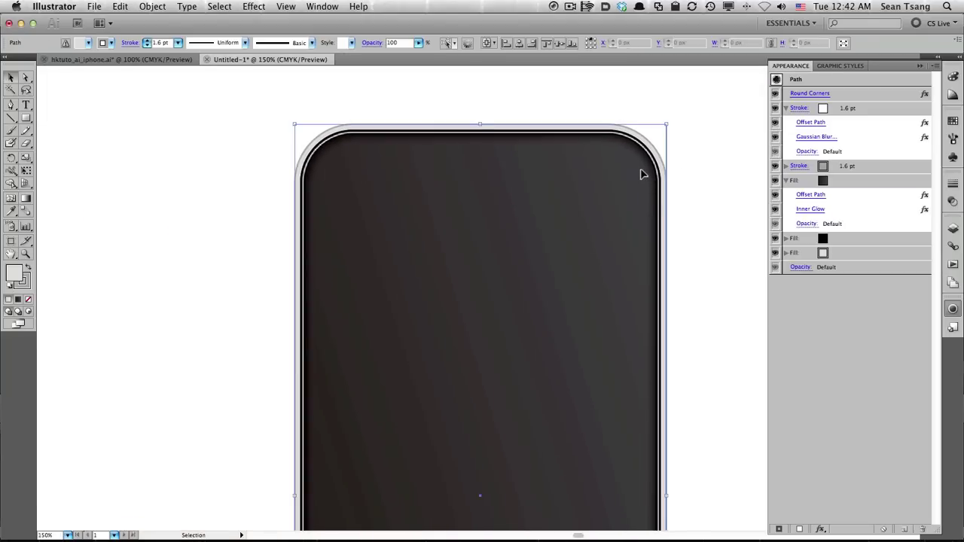
left_click(811, 211)
left_click_drag(624, 141, 727, 215)
double_click(714, 259)
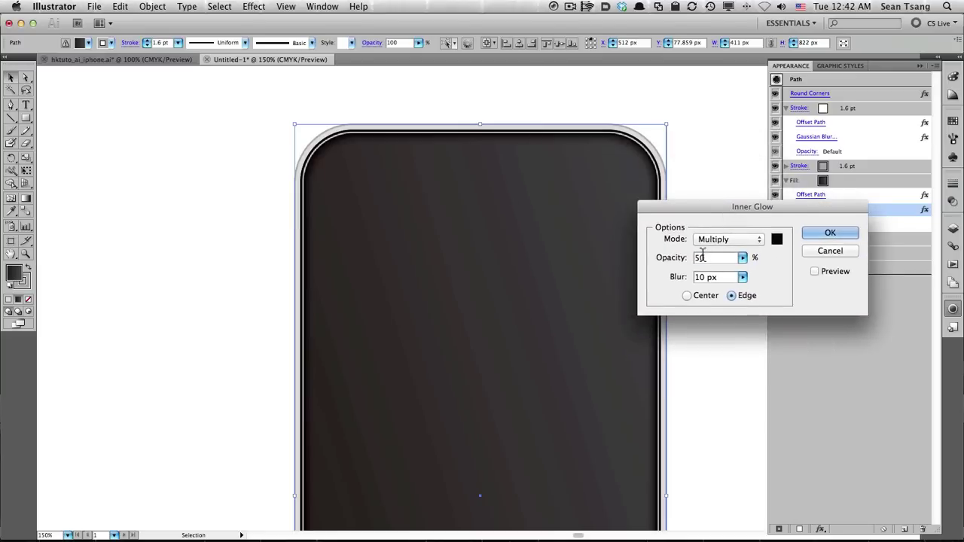
type("30")
key("Tab")
type("2")
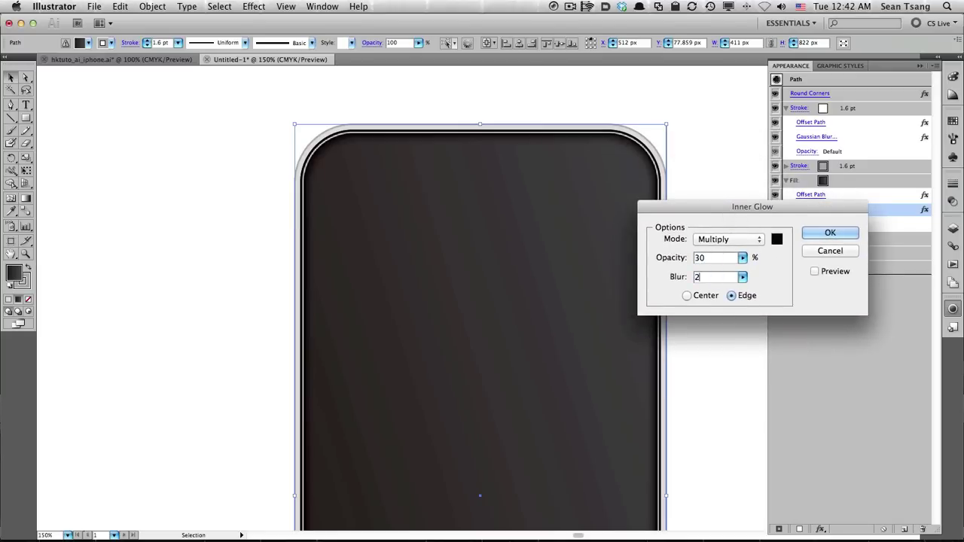
type("0")
key("Return")
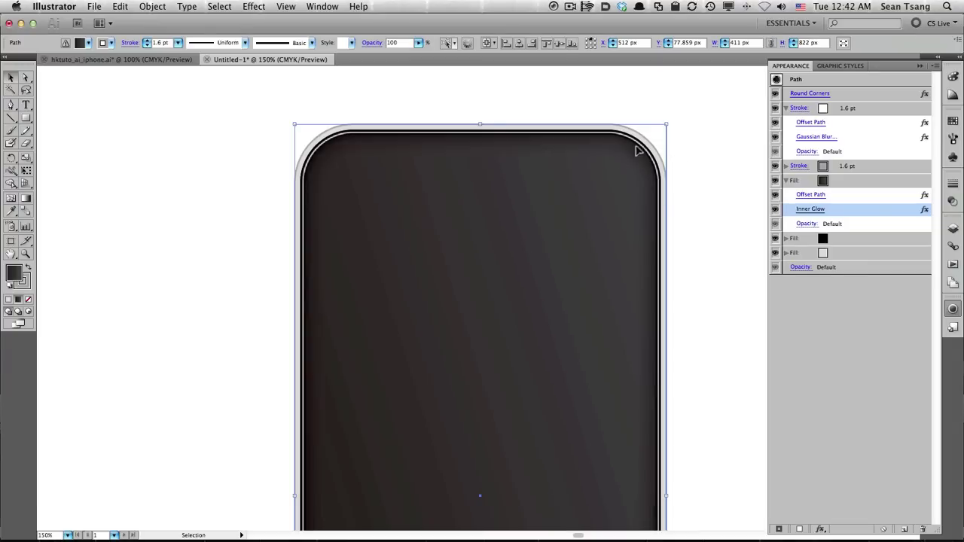
left_click(188, 113)
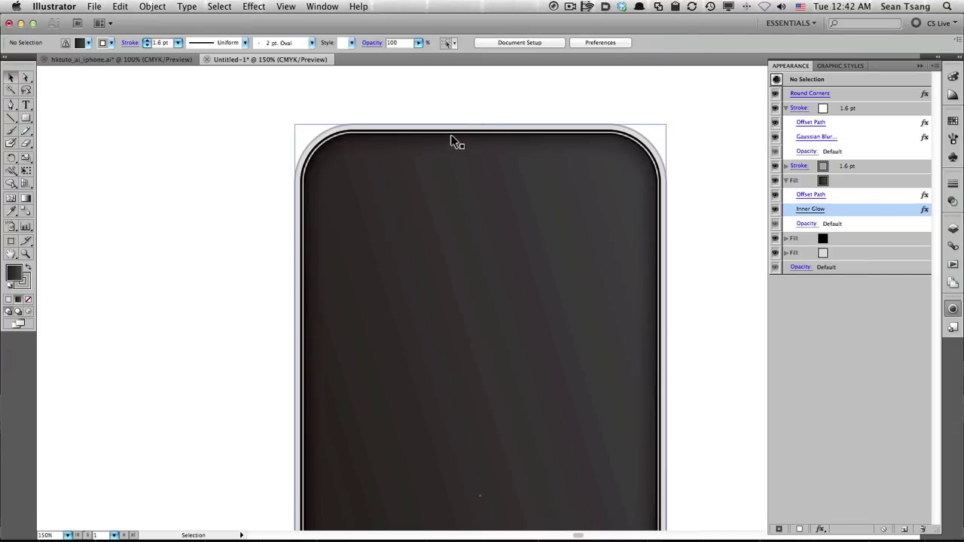
left_click_drag(599, 251, 580, 239)
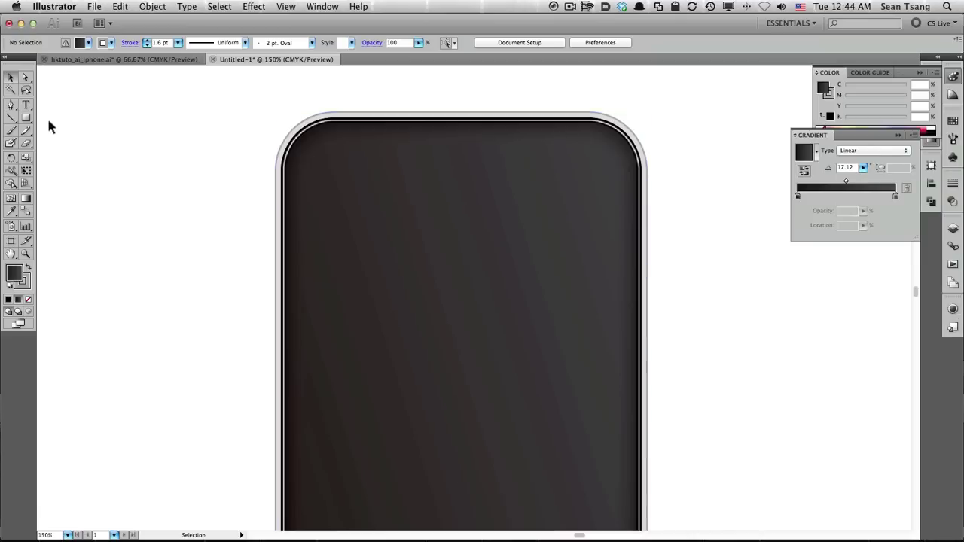
- Draw a 365 × 450 px rectangle with the Rectangle tool
left_click(27, 118)
left_click(460, 325, "alt")
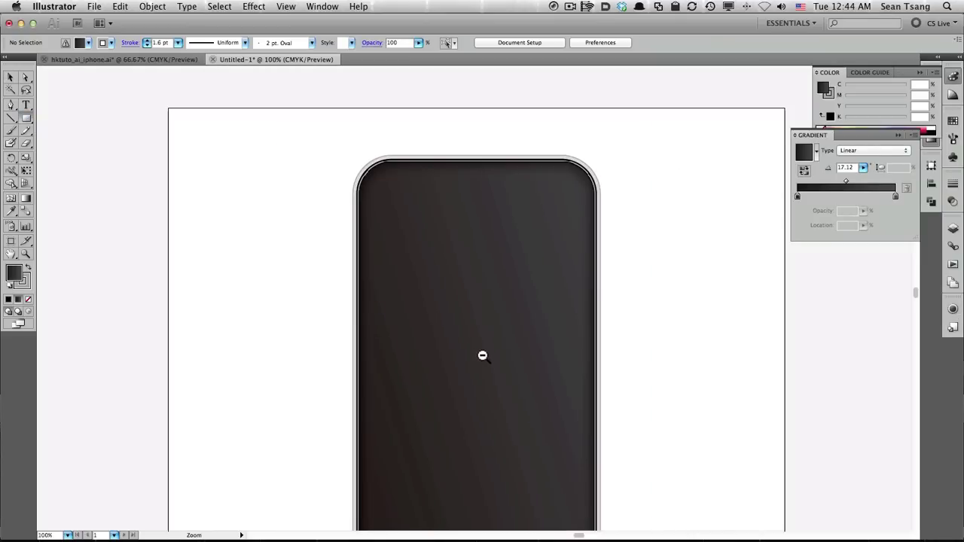
left_click(425, 270)
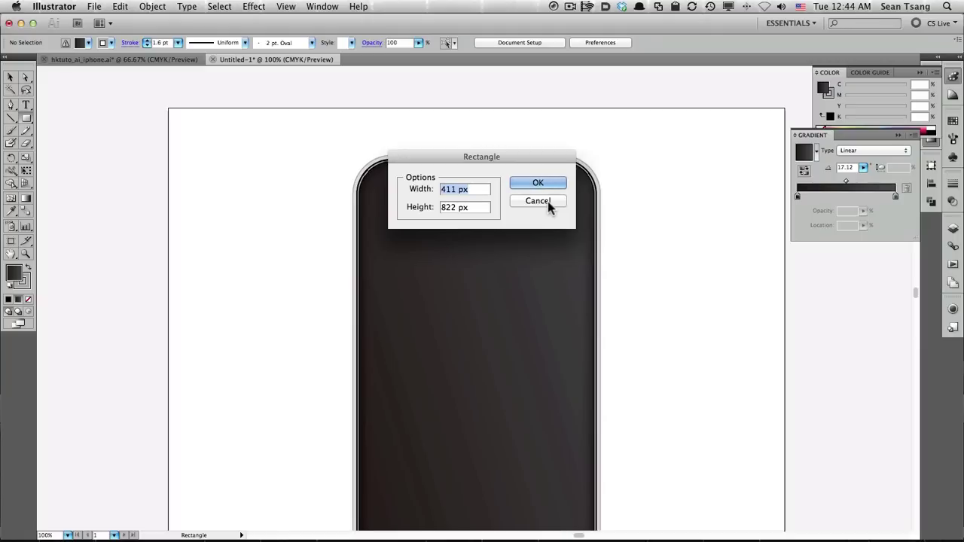
type("365")
key("Tab")
type("450")
key("Tab")
key("Return")
key("v")
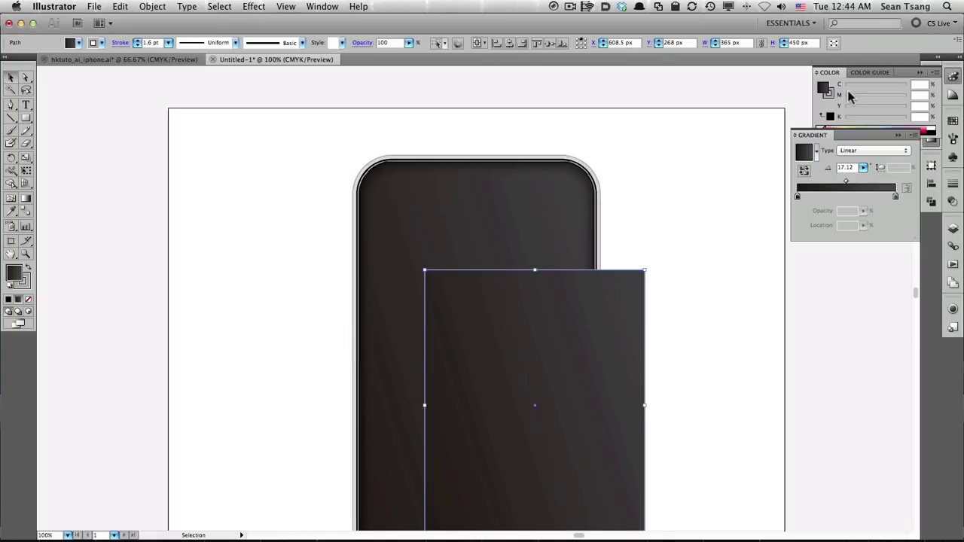
- Give the rectangle no stroke and a white fill, and position it over the phone body
left_click(832, 97)
left_click(821, 130)
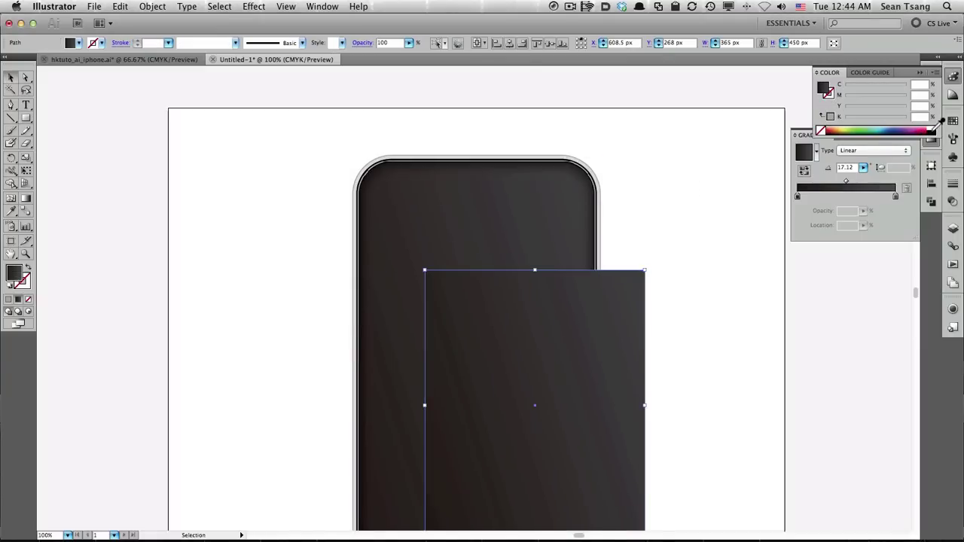
left_click(933, 131)
scroll(629, 202, "down", 3)
scroll(629, 202, "left", 2)
left_click(553, 274, "ctrl+alt")
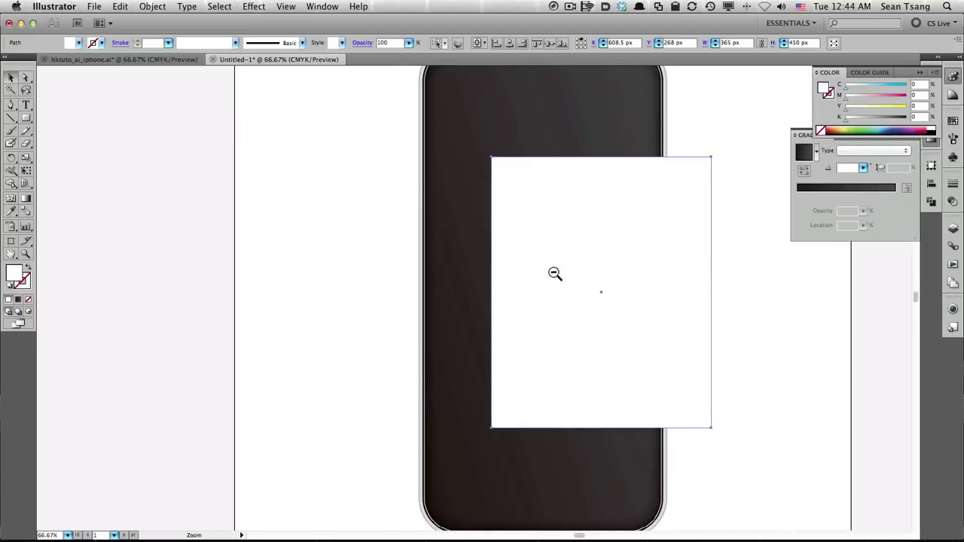
left_click_drag(519, 244, 482, 239)
left_click(626, 219)
left_click_drag(510, 273, 511, 263)
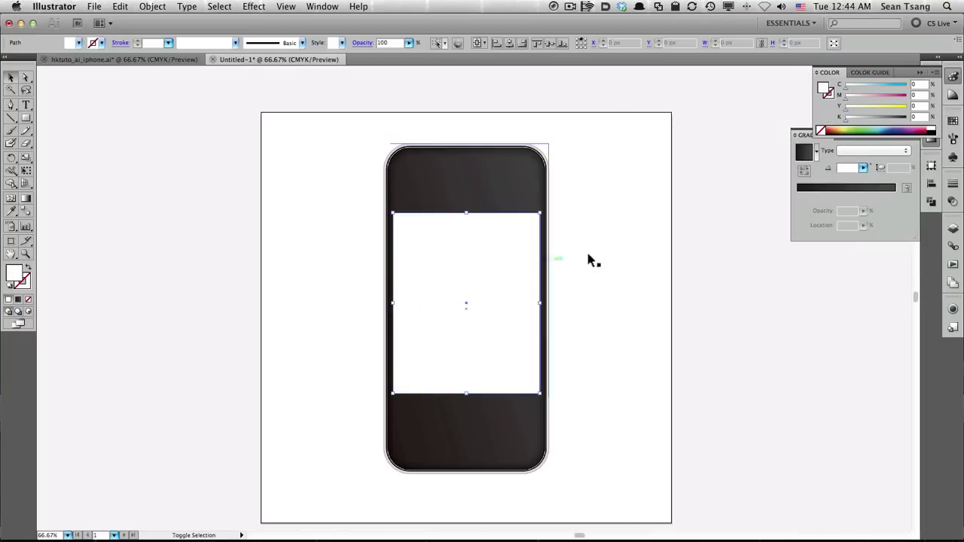
left_click(586, 240)
left_click(532, 262)
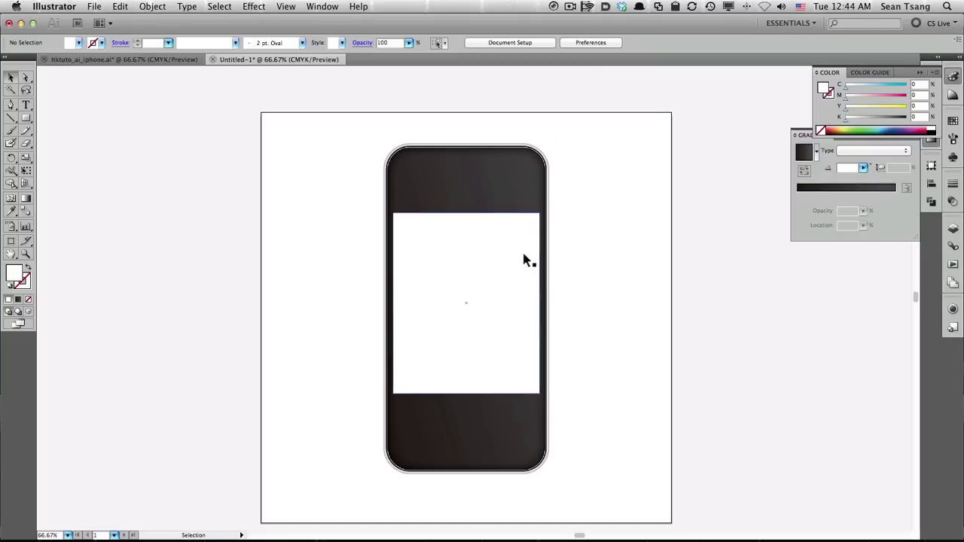
left_click(612, 268)
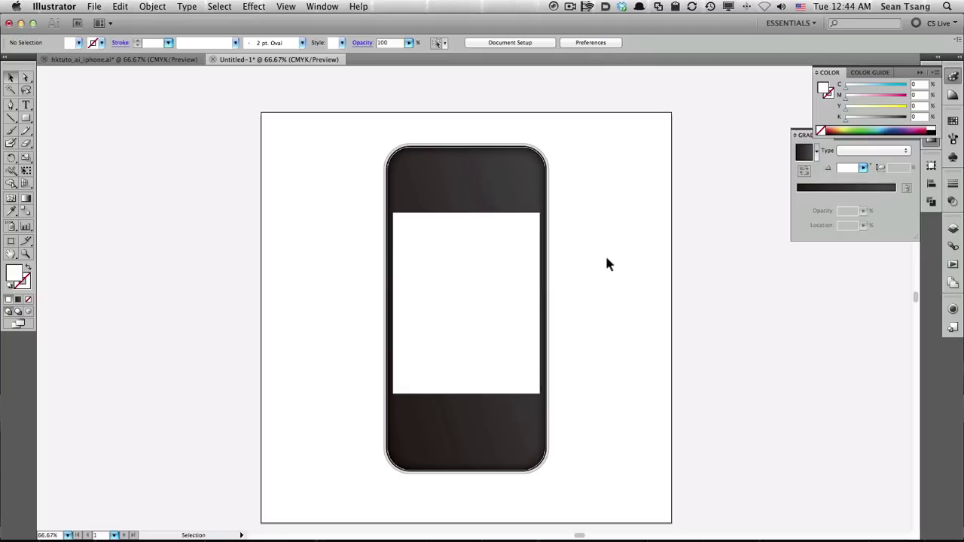
key("ctrl+z")
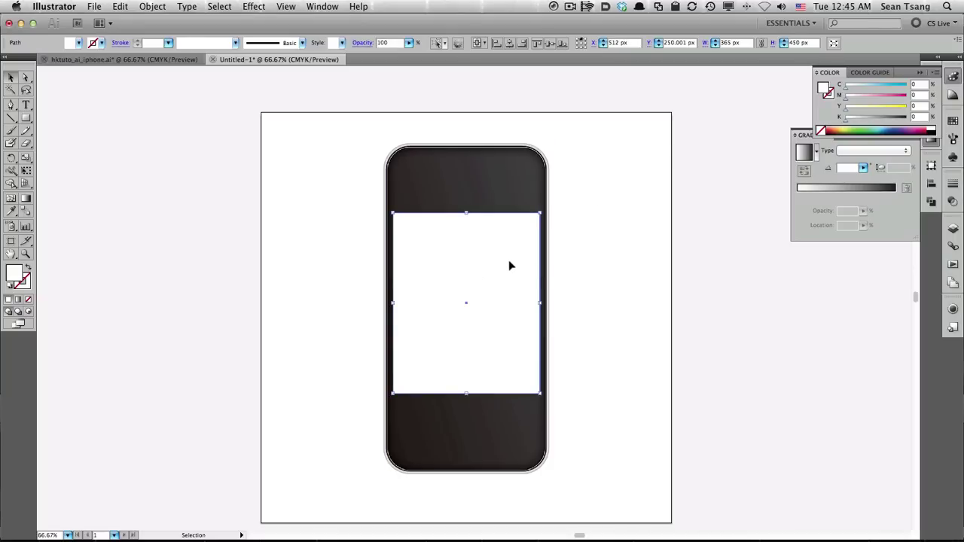
- Change the screen rectangle's height to 540 px and centre it on the phone
left_click(797, 42)
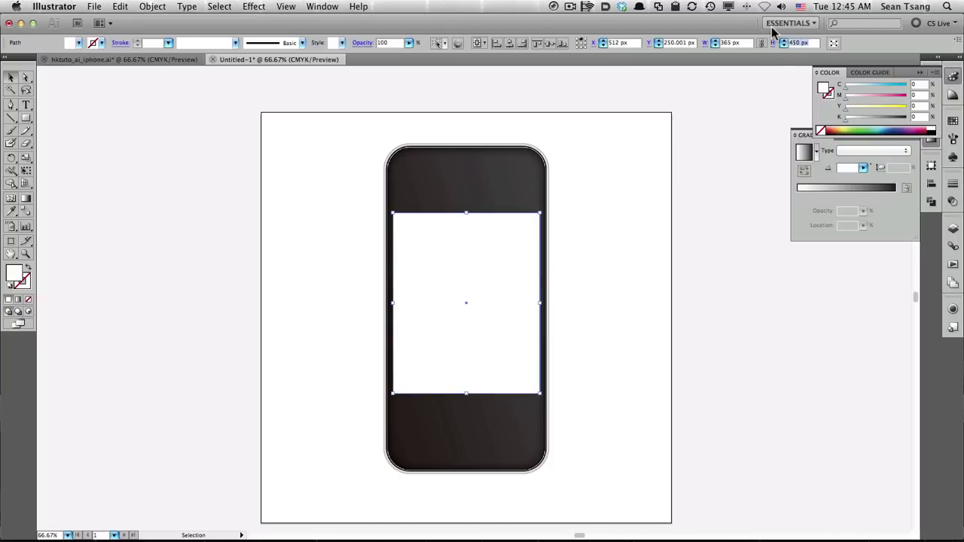
type("540")
key("Return")
left_click(579, 207)
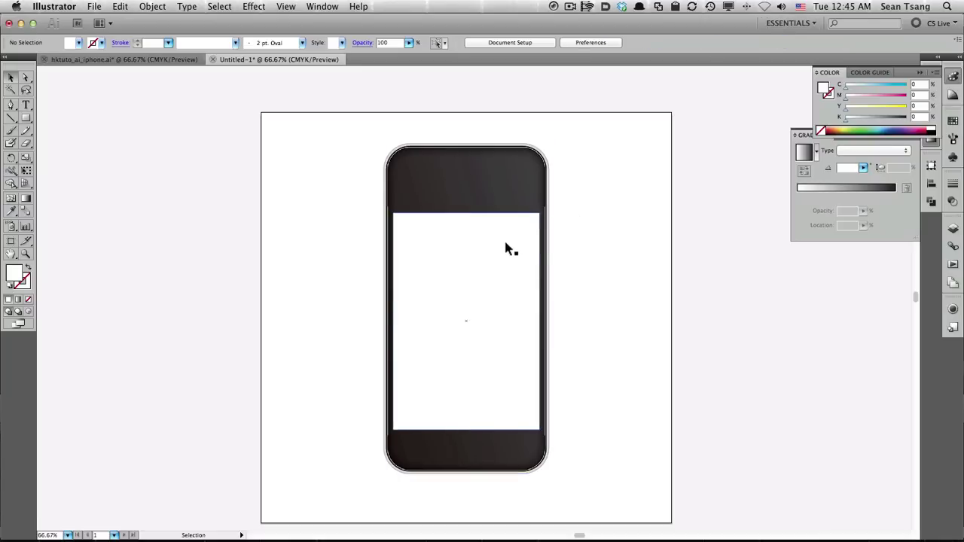
left_click_drag(505, 247, 517, 235)
left_click(660, 284)
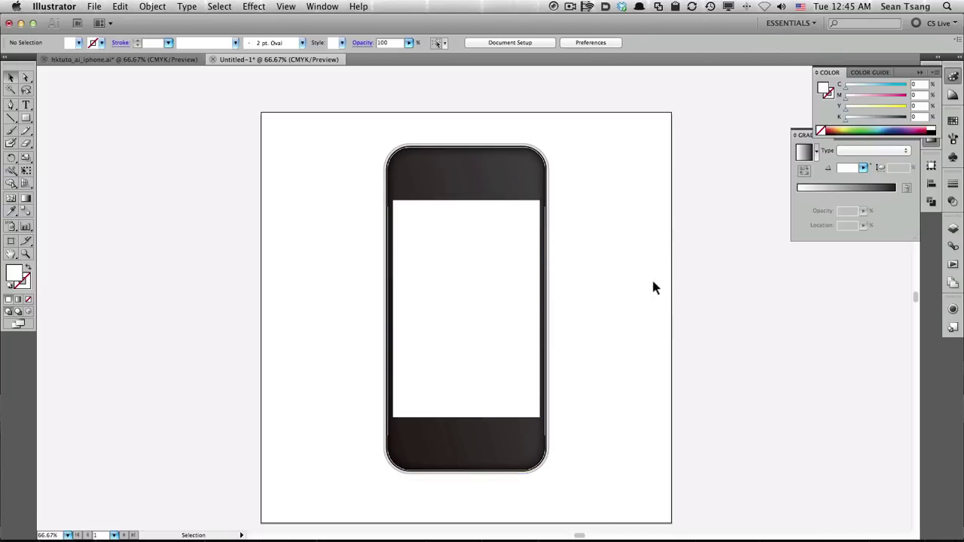
key("z")
left_click_drag(334, 170, 623, 432)
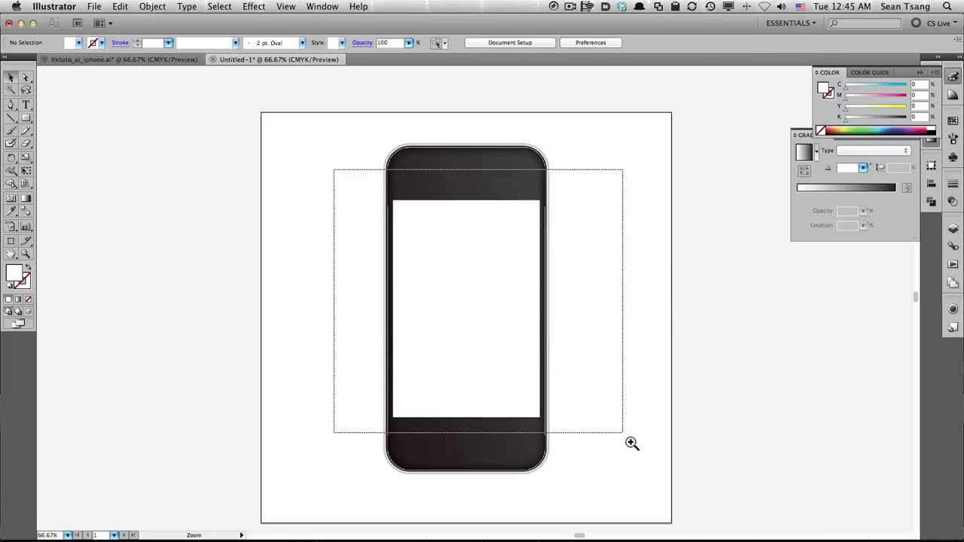
key("v")
left_click(545, 198)
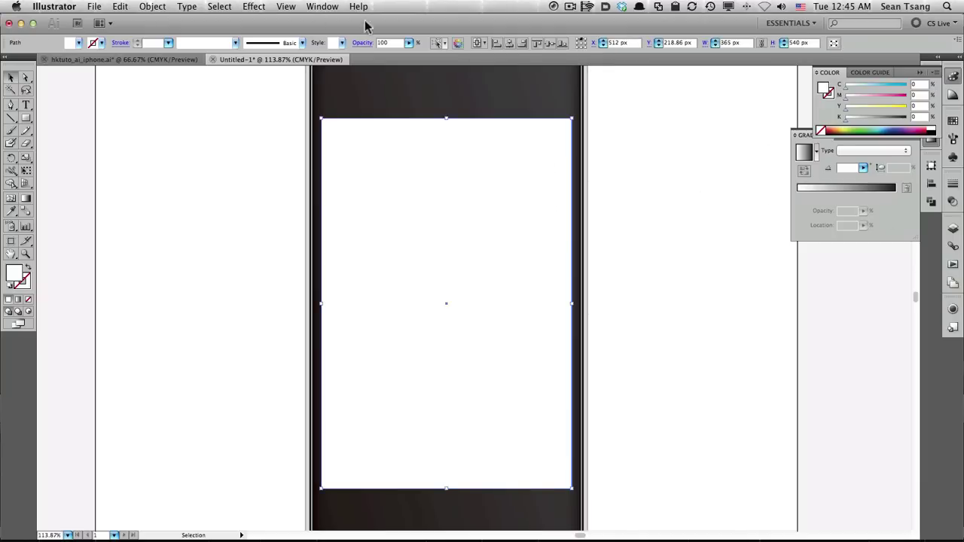
- Apply a Round Corners effect to the screen rectangle with a 10 px radius
left_click(284, 7)
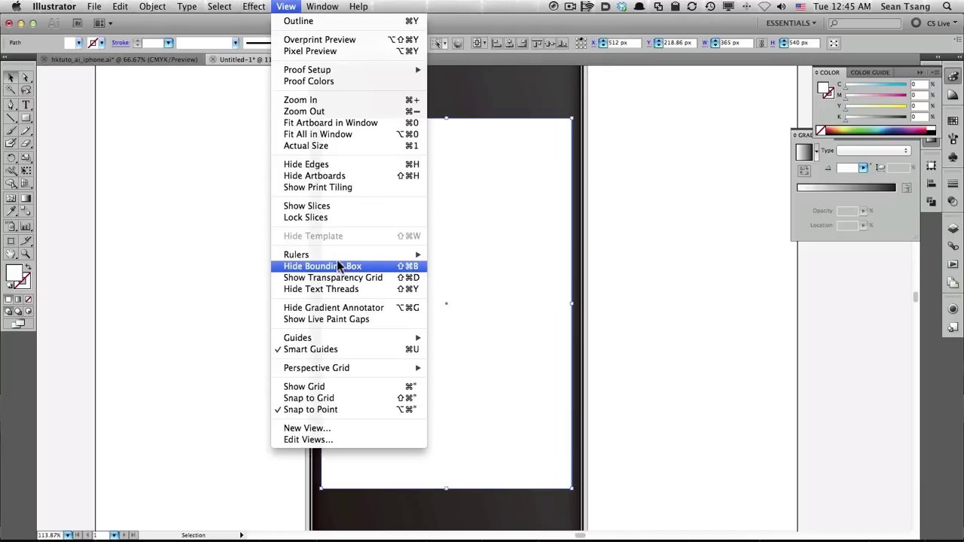
mouse_move(274, 170)
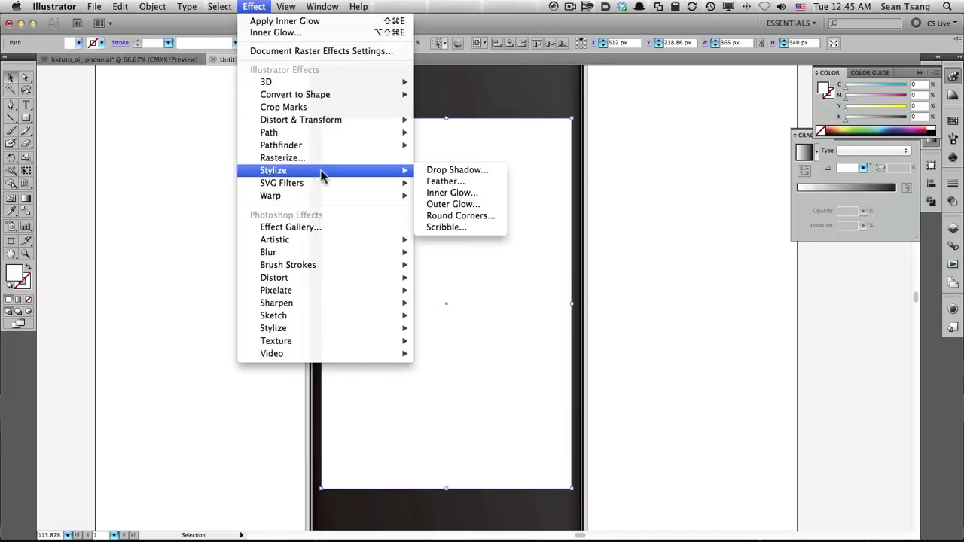
left_click(462, 216)
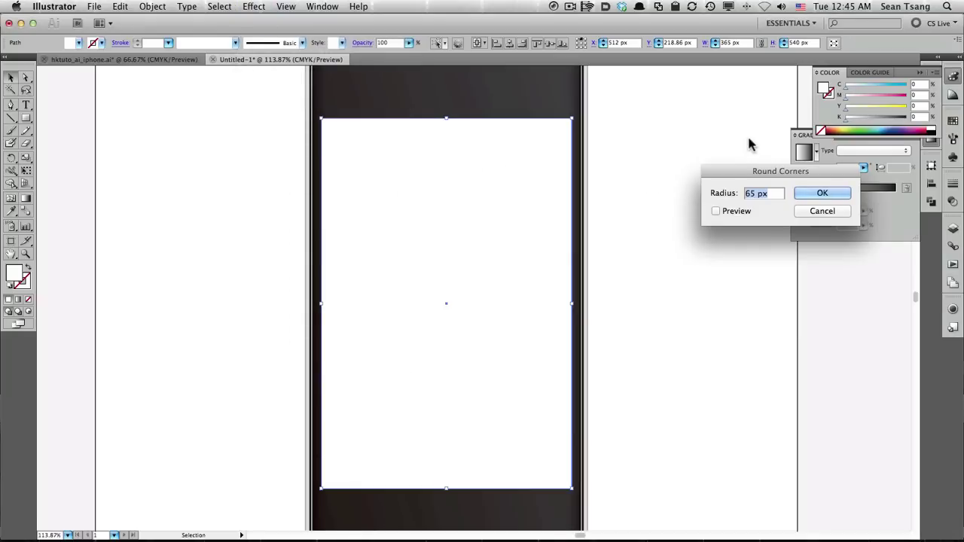
key("BackSpace")
type("10")
key("Return")
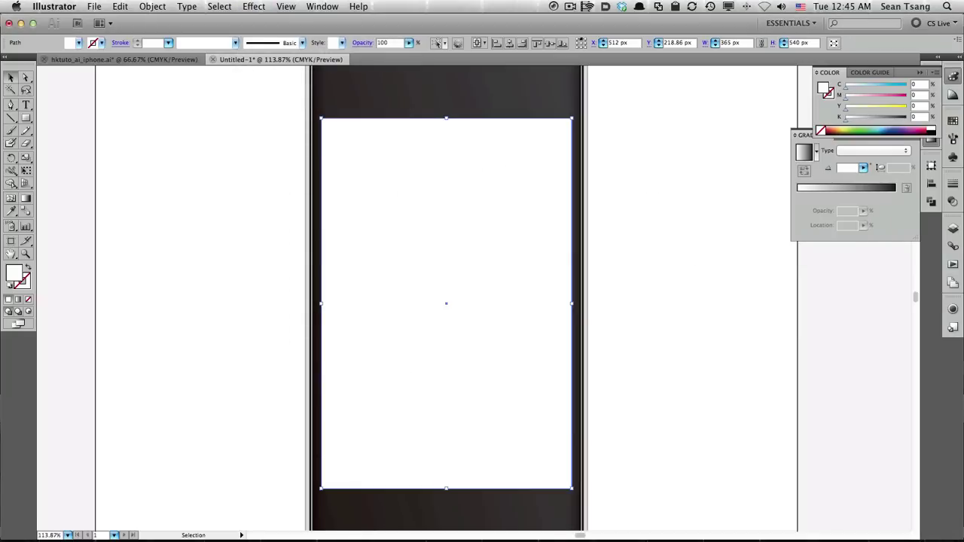
left_click_drag(570, 129, 458, 196)
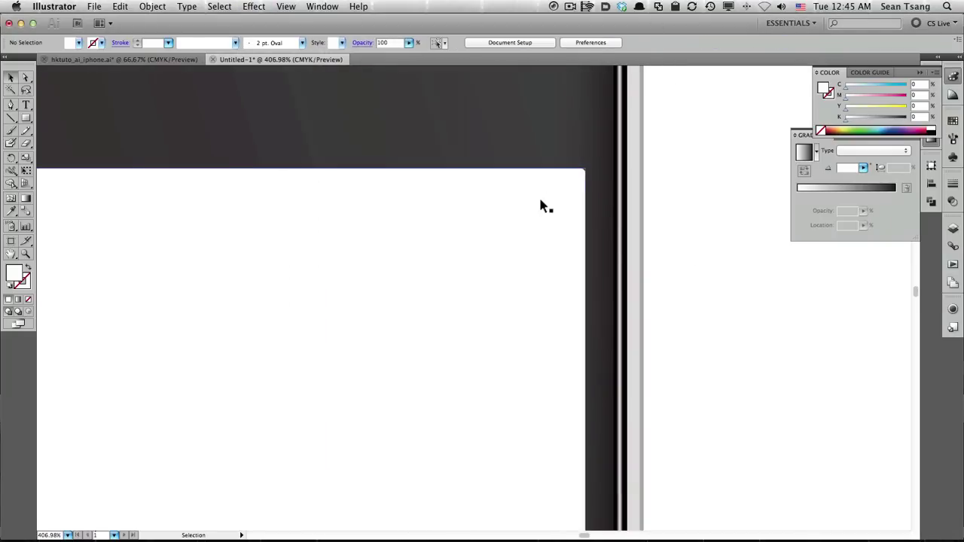
- Reduce the Round Corners radius to 4 px and check the rounded corner
left_click(953, 309)
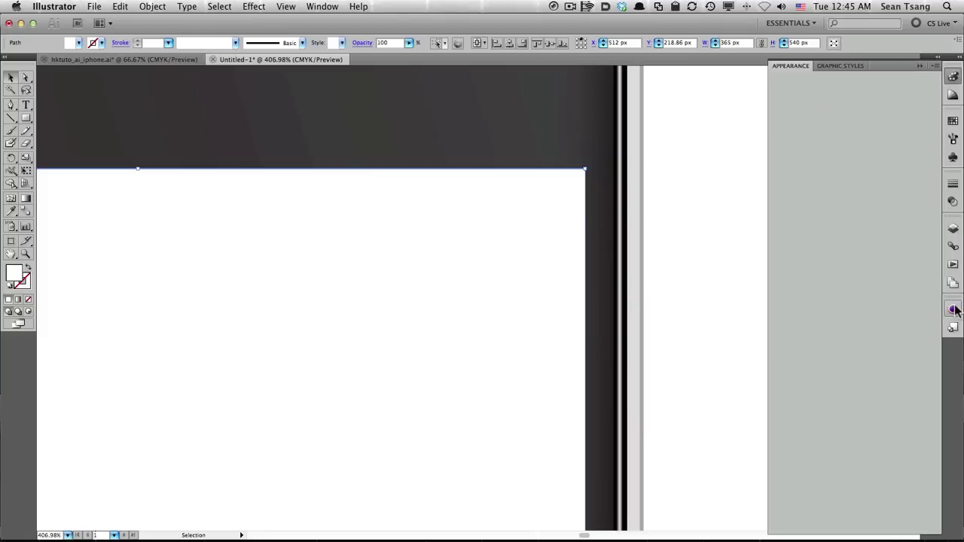
left_click(810, 94)
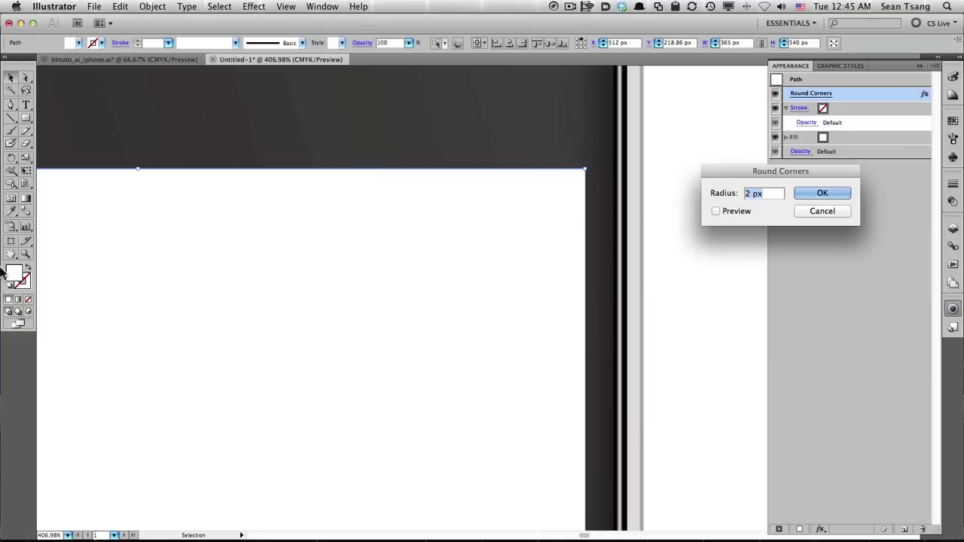
type("4")
left_click(800, 193)
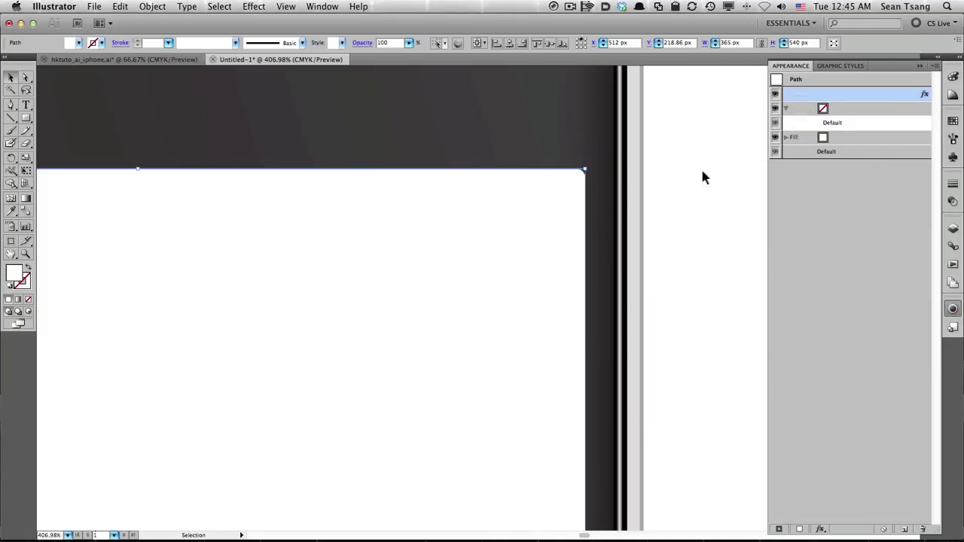
left_click(661, 215)
left_click(556, 230)
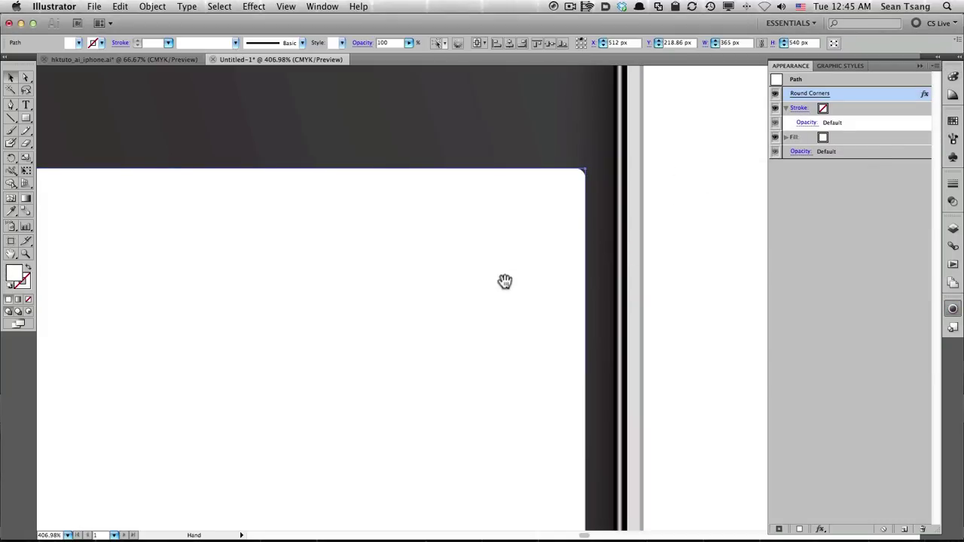
key("a")
key("v")
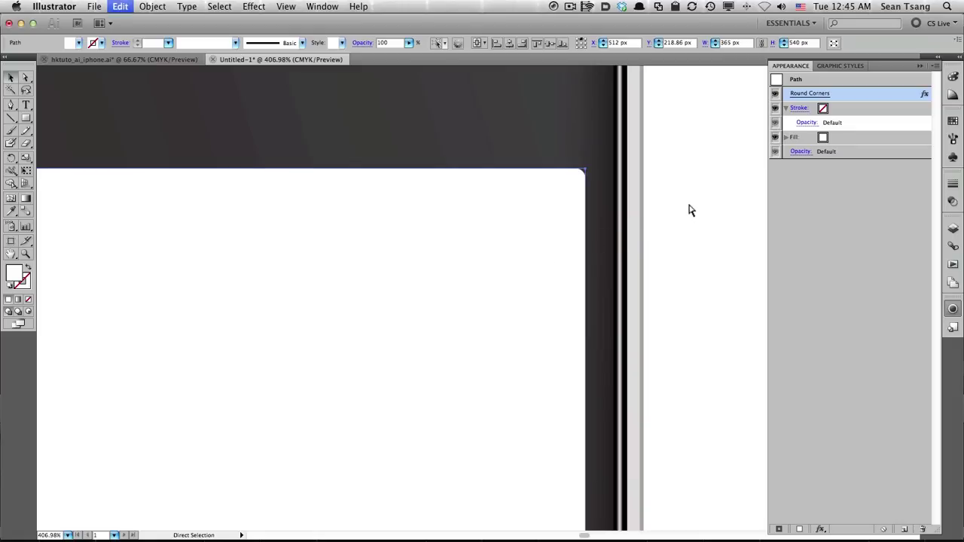
left_click(698, 208)
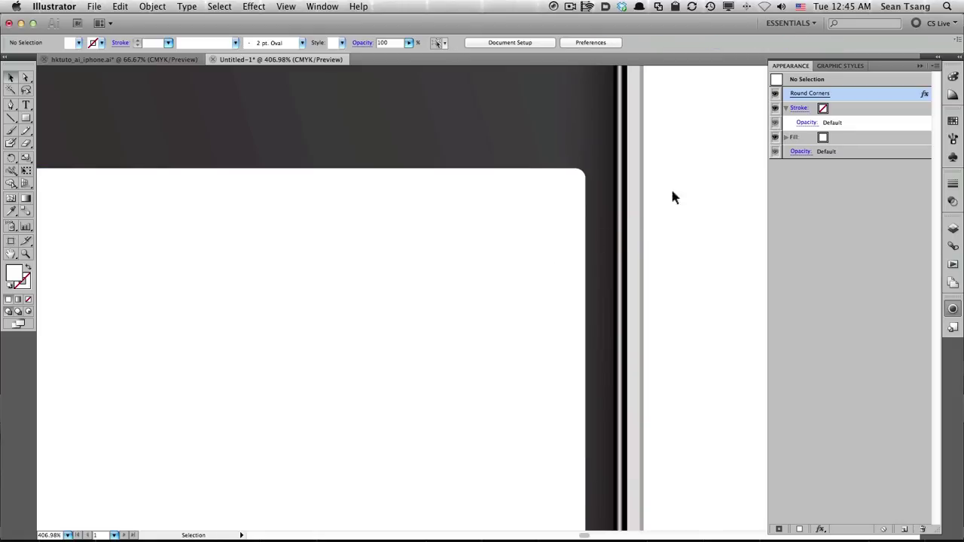
key("ctrl+z")
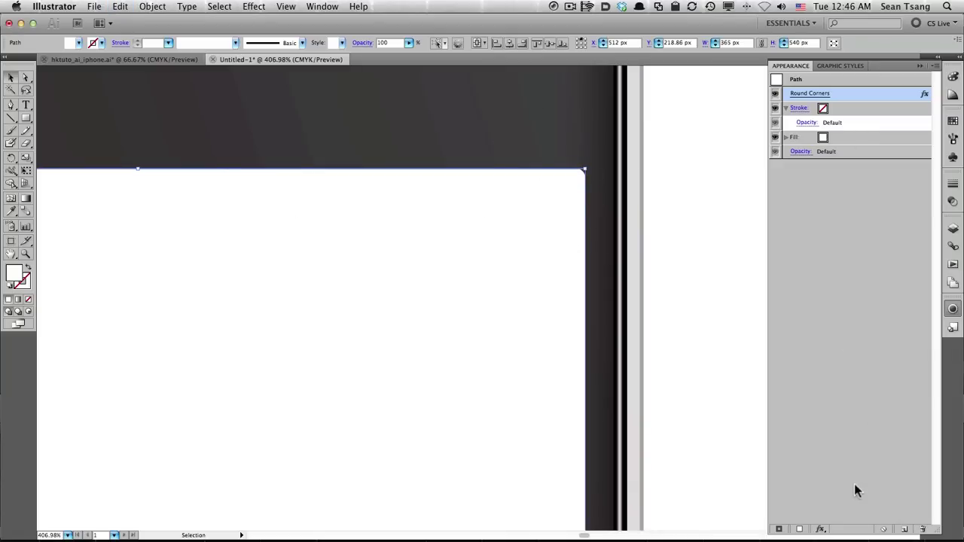
left_click(152, 6)
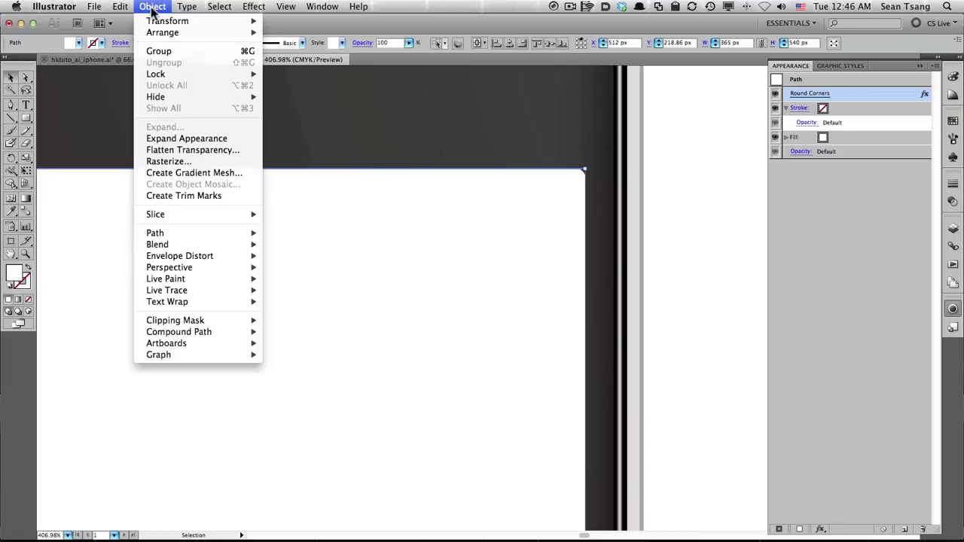
mouse_move(156, 233)
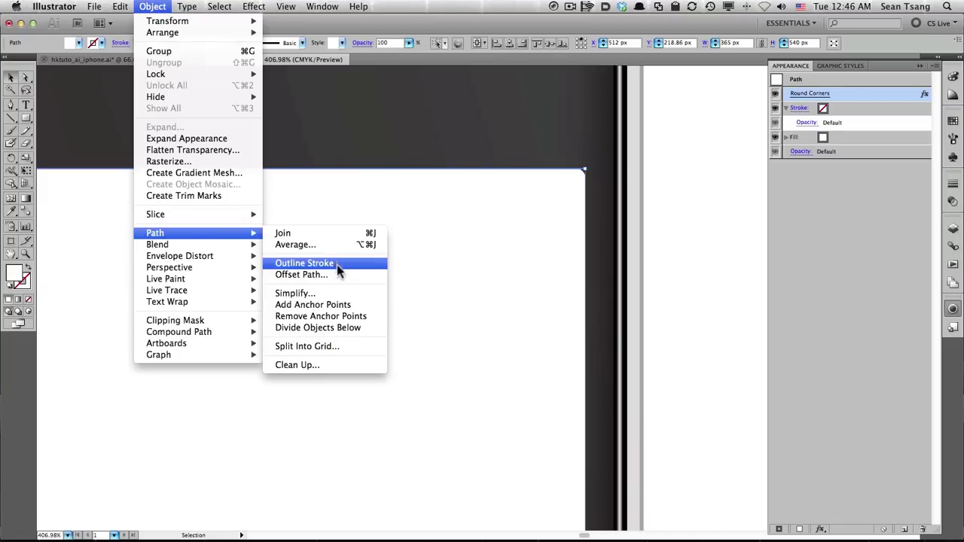
- Create a −2 px Offset Path inset inside the screen rectangle
left_click(336, 275)
left_click_drag(520, 156, 716, 198)
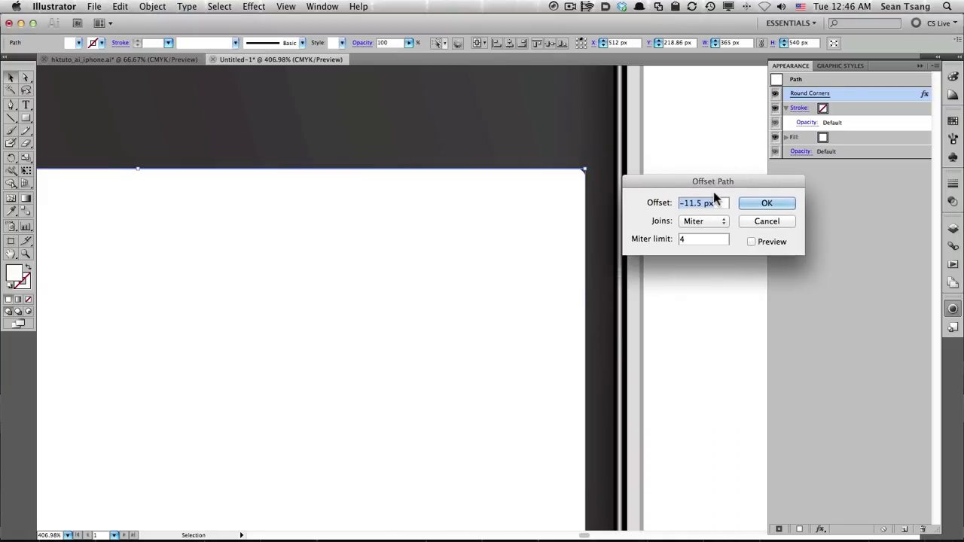
type("-2")
left_click(733, 125)
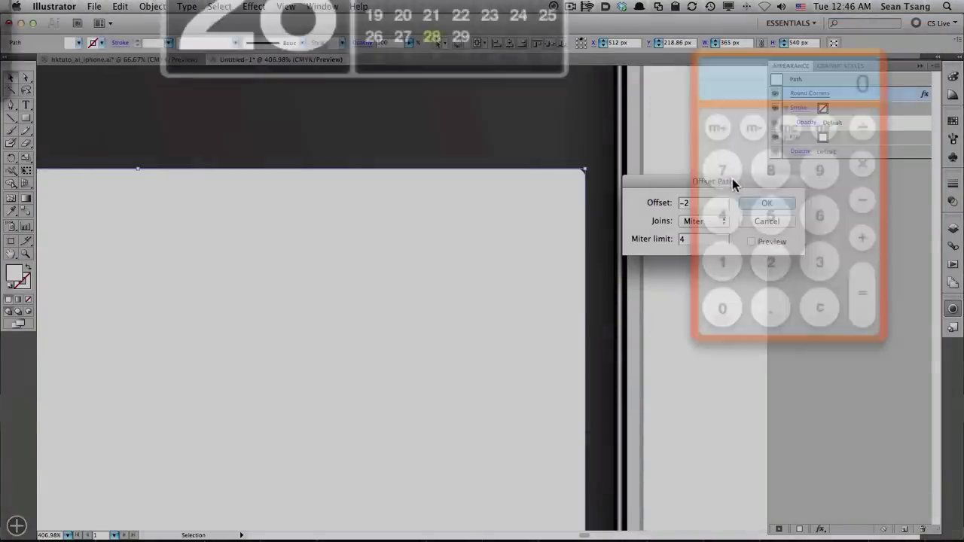
left_click_drag(720, 186, 689, 182)
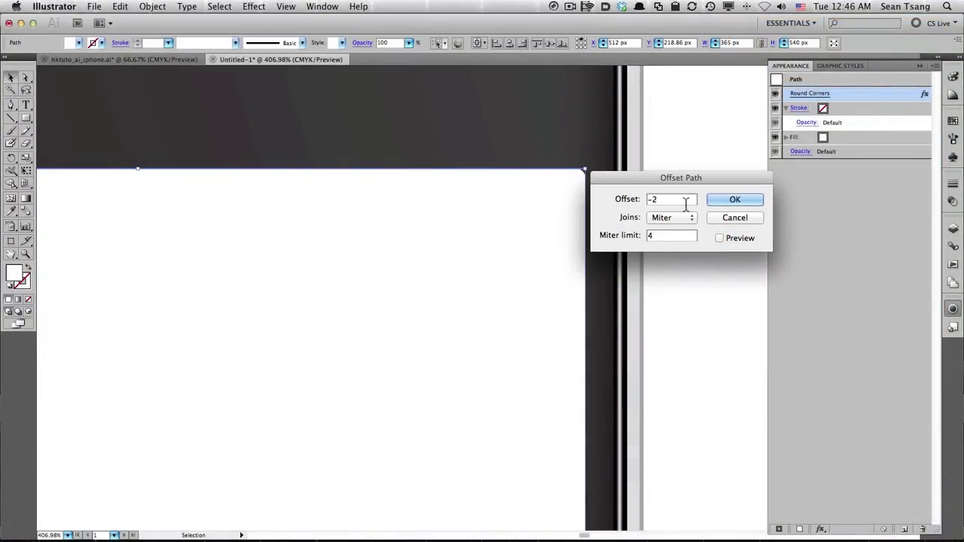
left_click(736, 199)
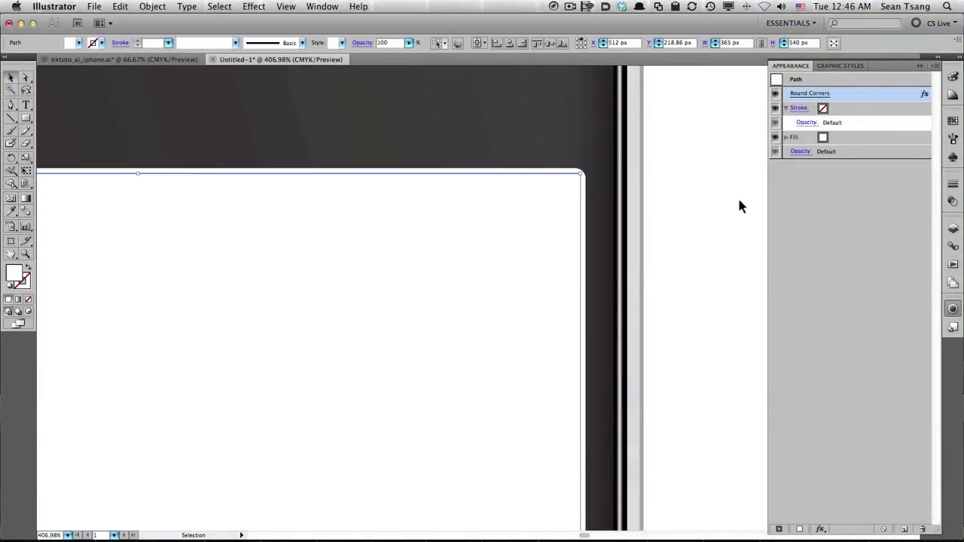
left_click(597, 198)
left_click(574, 199)
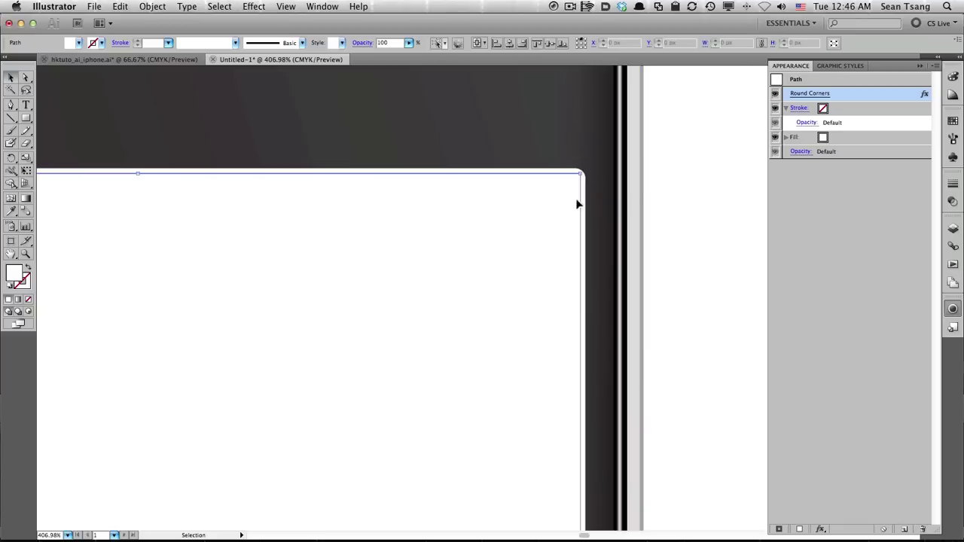
- Remove Round Corners from the inset path and fill it with 100% black
left_click_drag(829, 95, 923, 529)
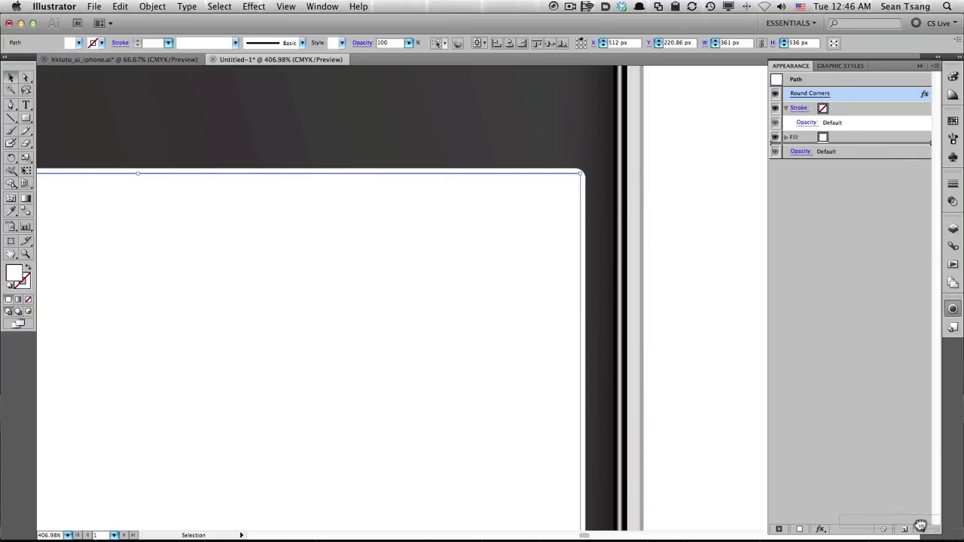
left_click(951, 89)
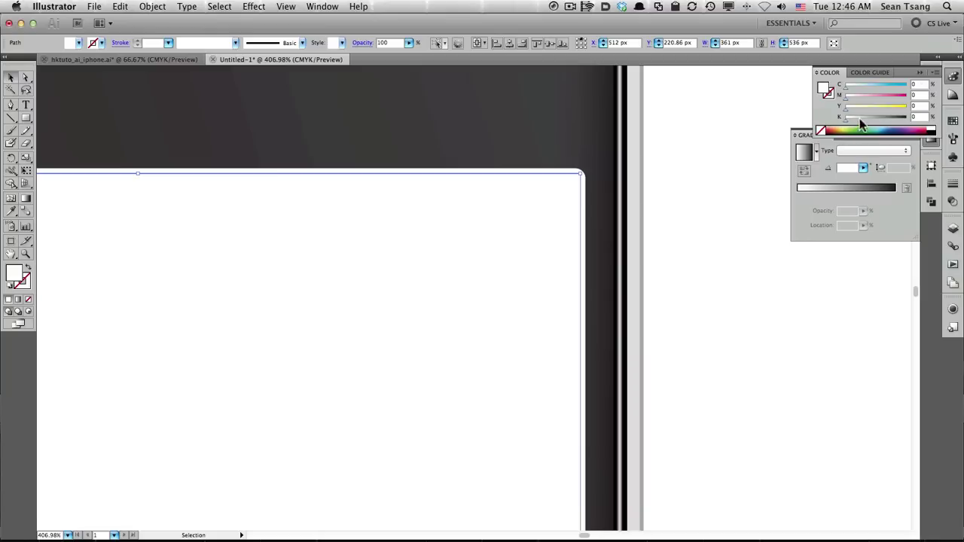
left_click_drag(859, 118, 907, 118)
left_click(584, 188)
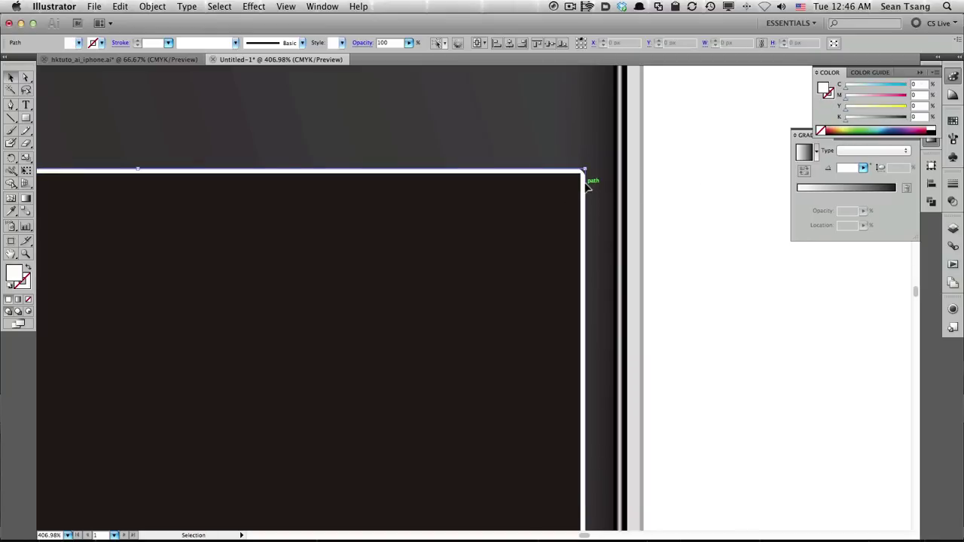
left_click(492, 265, "ctrl+alt")
- Switch the inner rectangle's fill to a linear gradient at 90°
left_click_drag(418, 306, 573, 185)
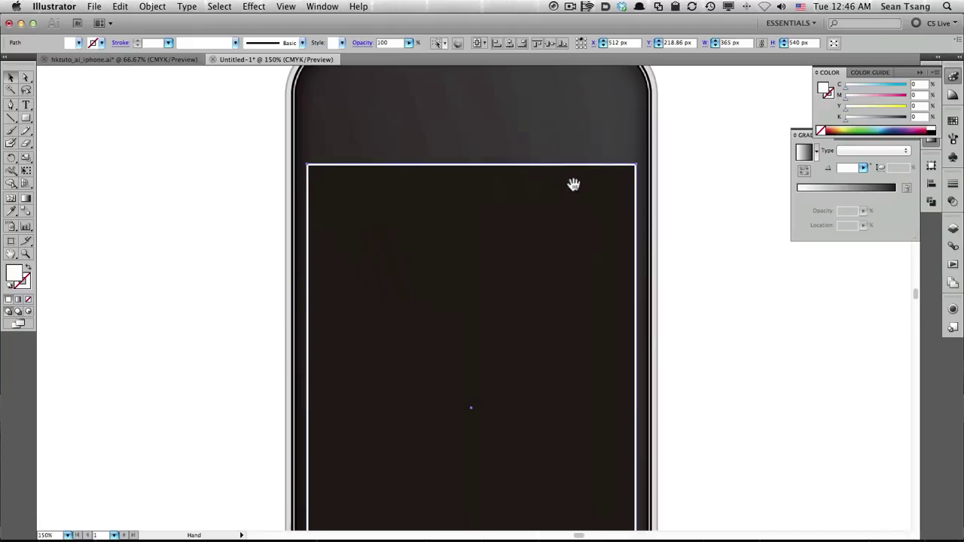
left_click(803, 153)
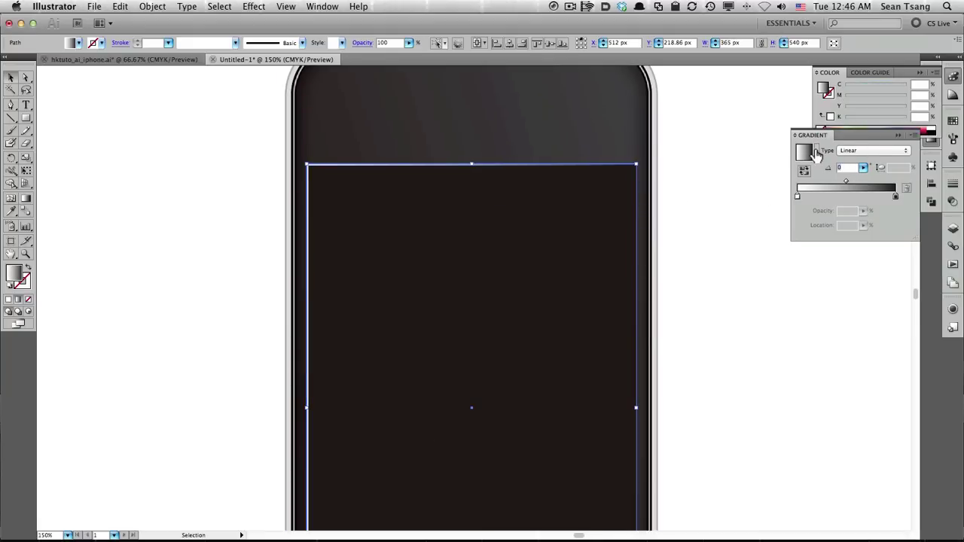
left_click(849, 167)
type("90")
key("Return")
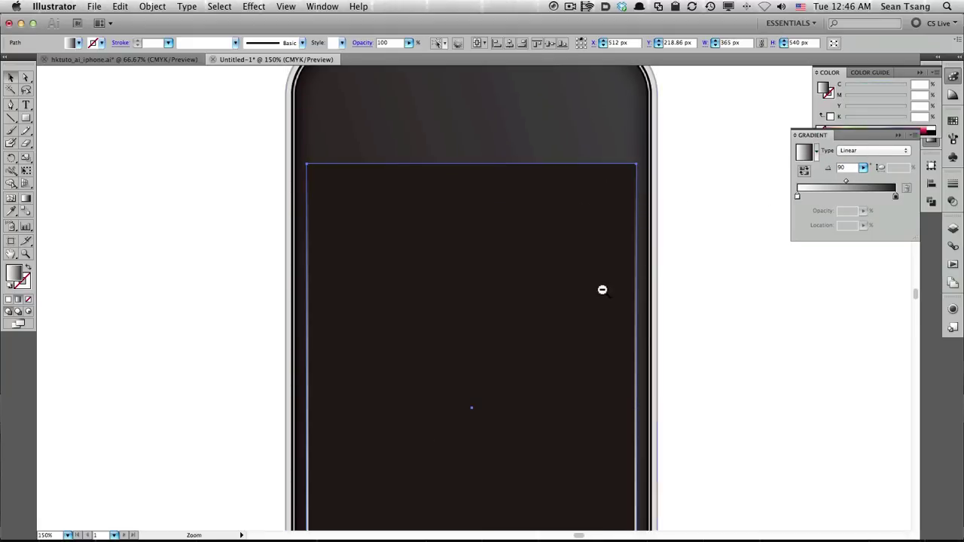
left_click(602, 289, "alt+super")
left_click_drag(577, 317, 652, 246)
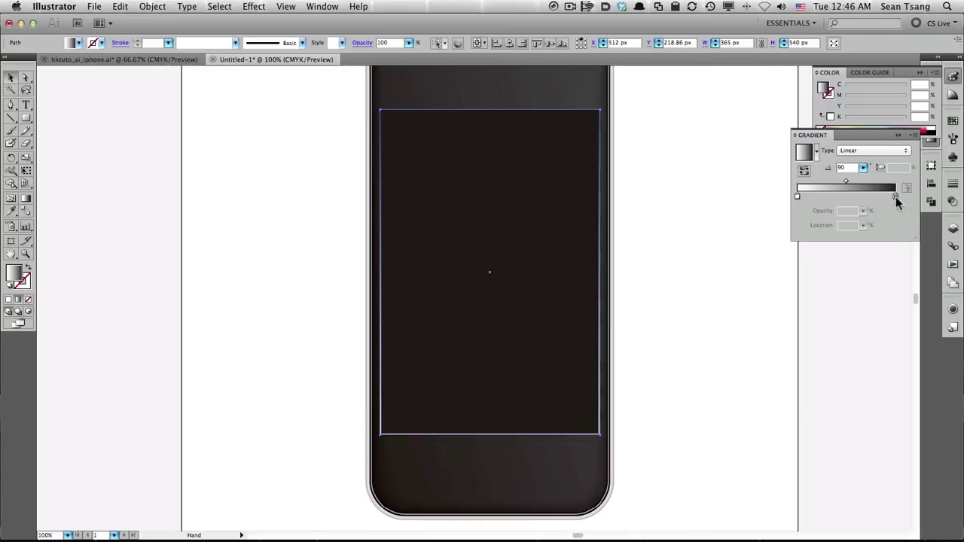
- Set the gradient's ending stop to 100% C, M, Y and K rich black
left_click(895, 197)
double_click(896, 197)
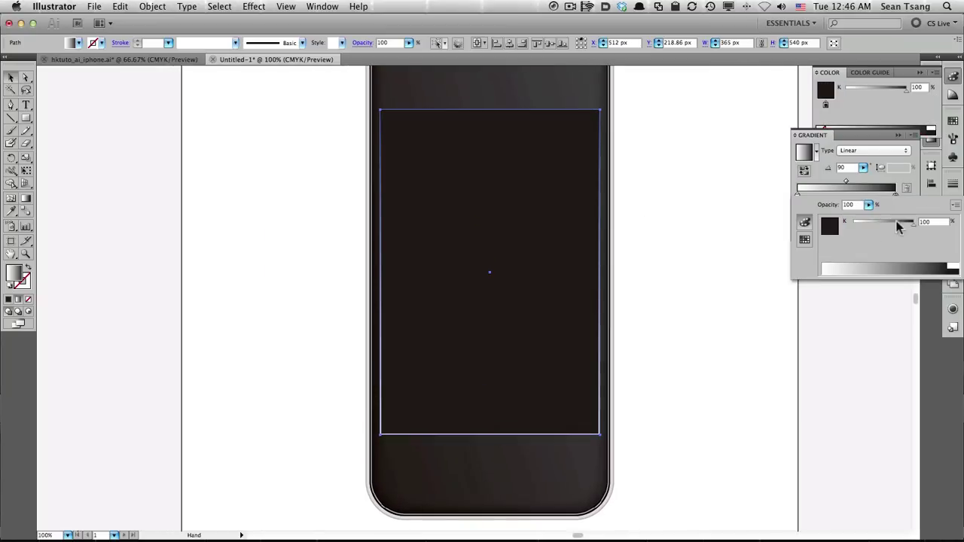
left_click(956, 205)
left_click(903, 243)
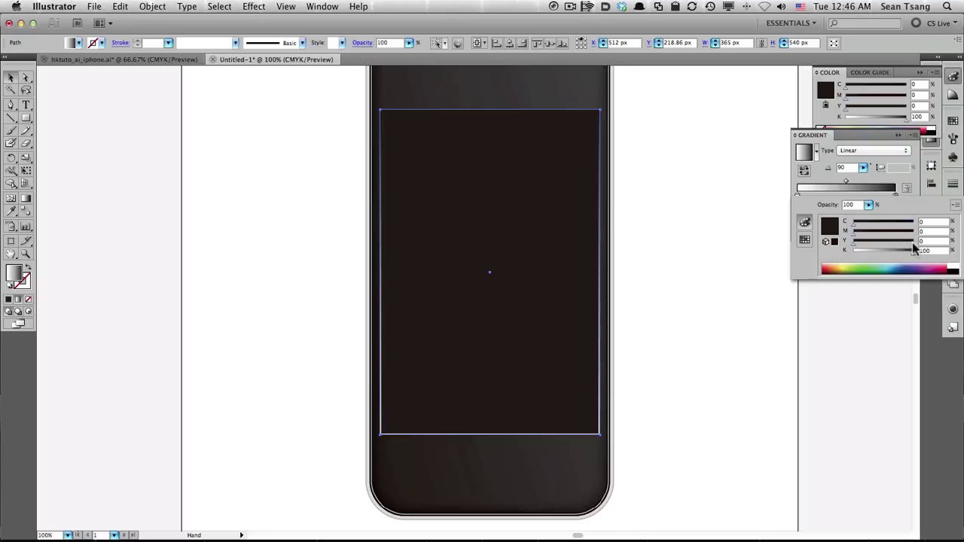
type("100")
key("shift+Tab")
type("100")
key("shift+Tab")
type("100")
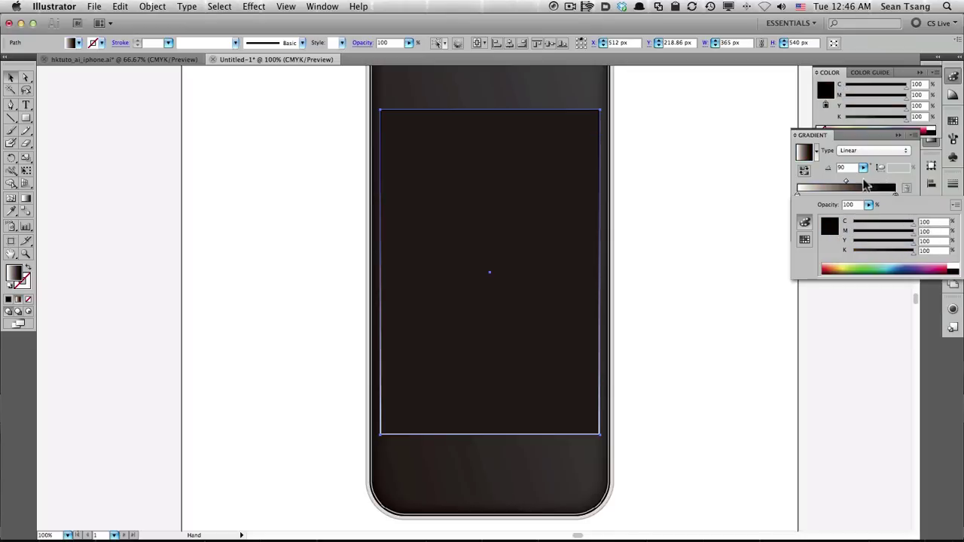
- Set the gradient's starting stop to a 70/70/70/70 CMYK dark grey
left_click(798, 194)
double_click(798, 194)
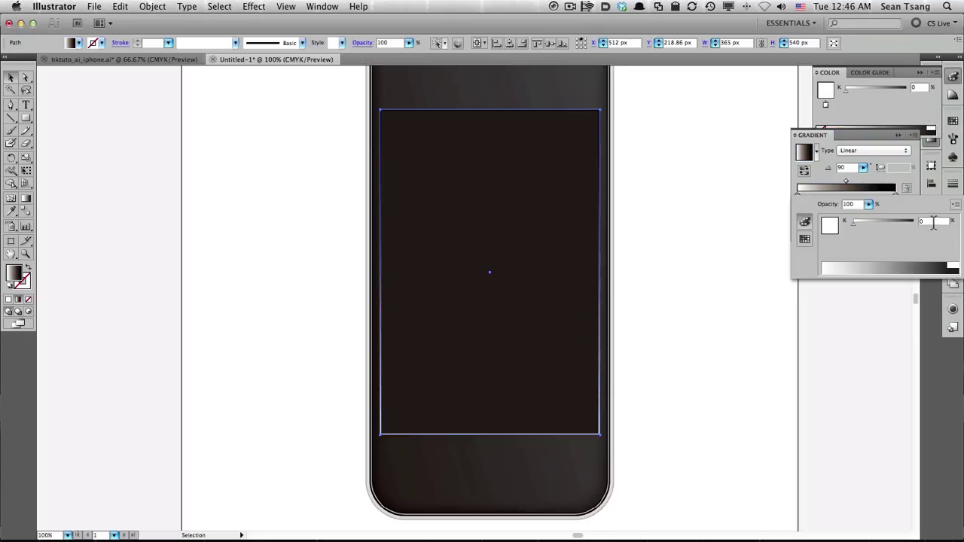
left_click(956, 206)
left_click(925, 245)
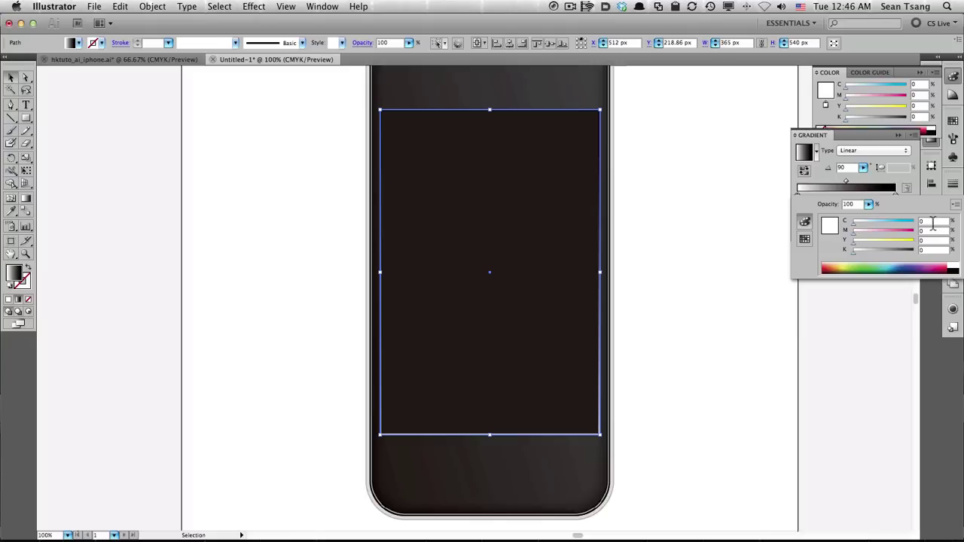
type("0")
key("Tab")
type("70")
key("Tab")
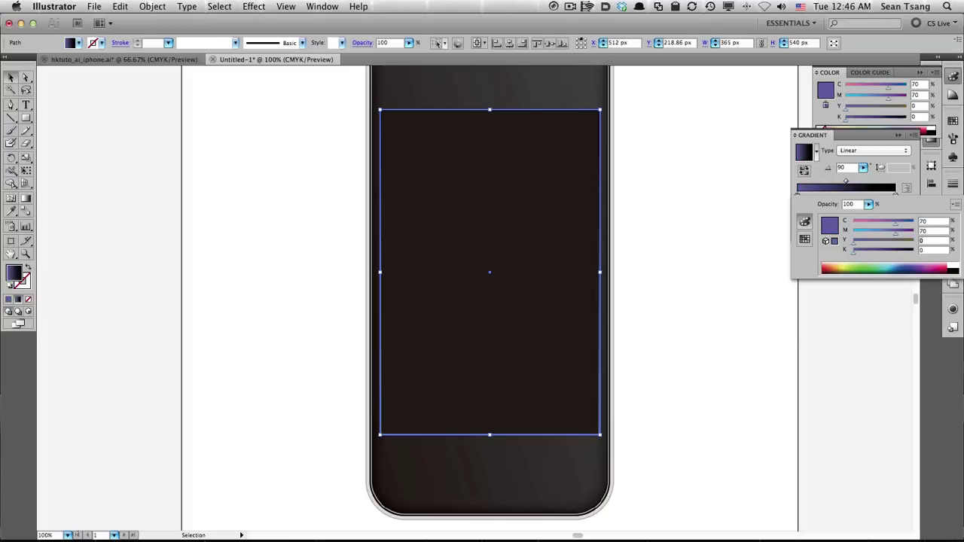
type("70")
key("Tab")
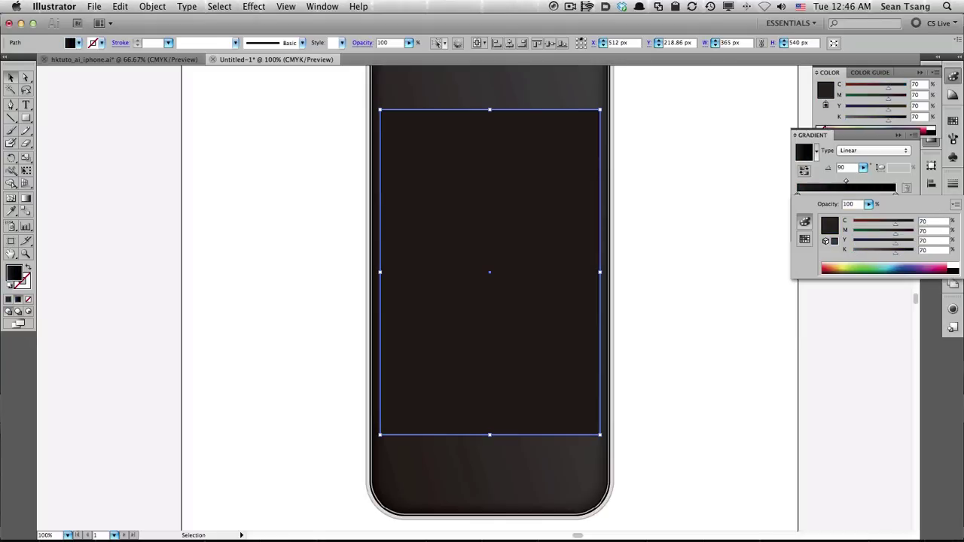
left_click(691, 154)
- Check the new gradient, zooming in on the screen's top-right corner
left_click(669, 147)
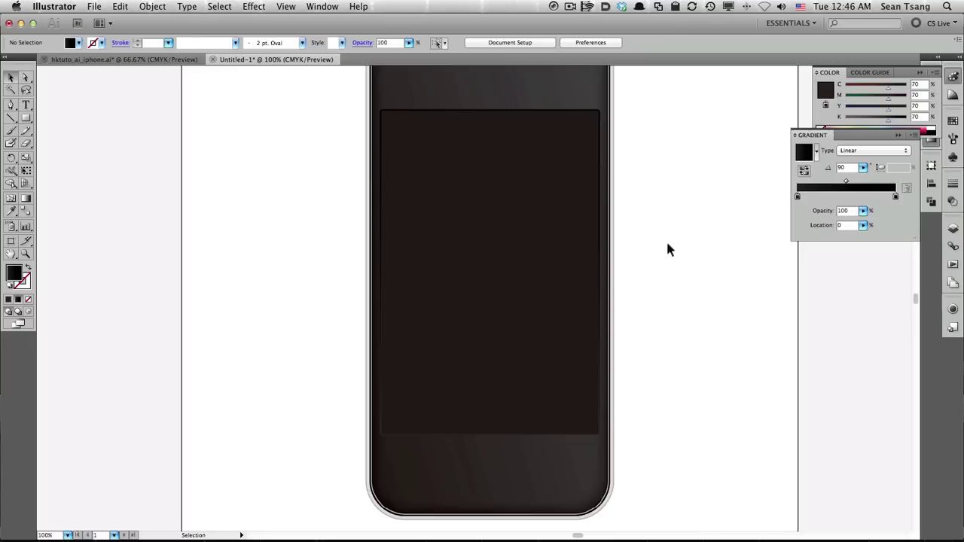
left_click(602, 341)
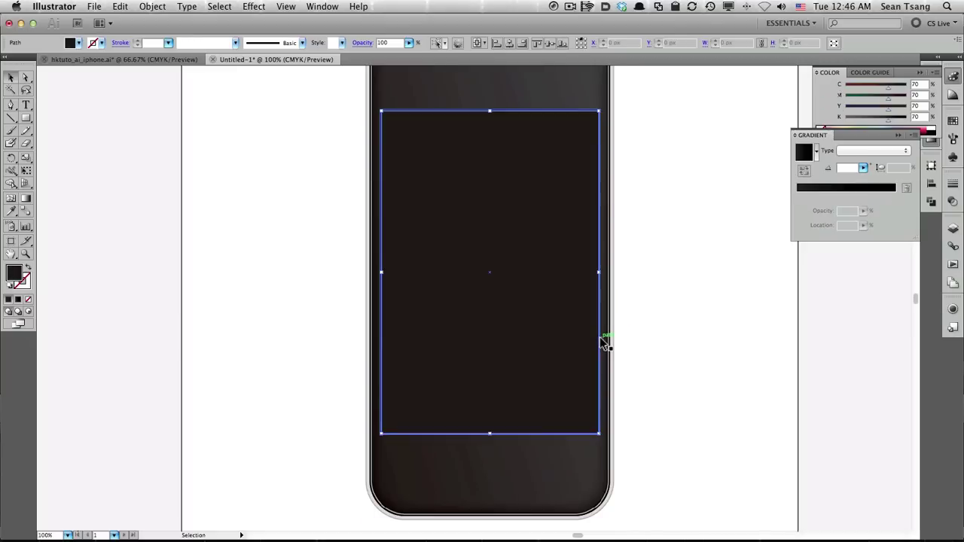
left_click(687, 159)
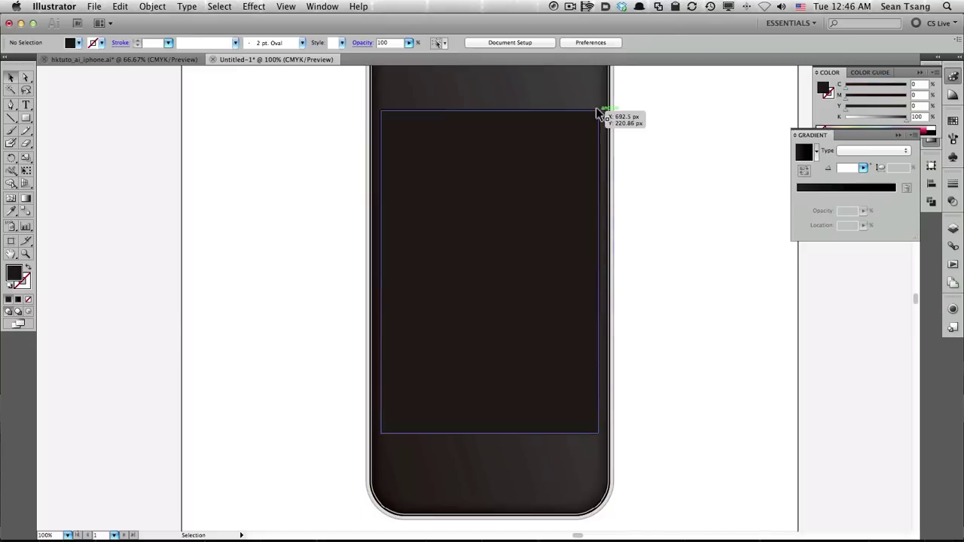
left_click_drag(573, 121, 613, 164)
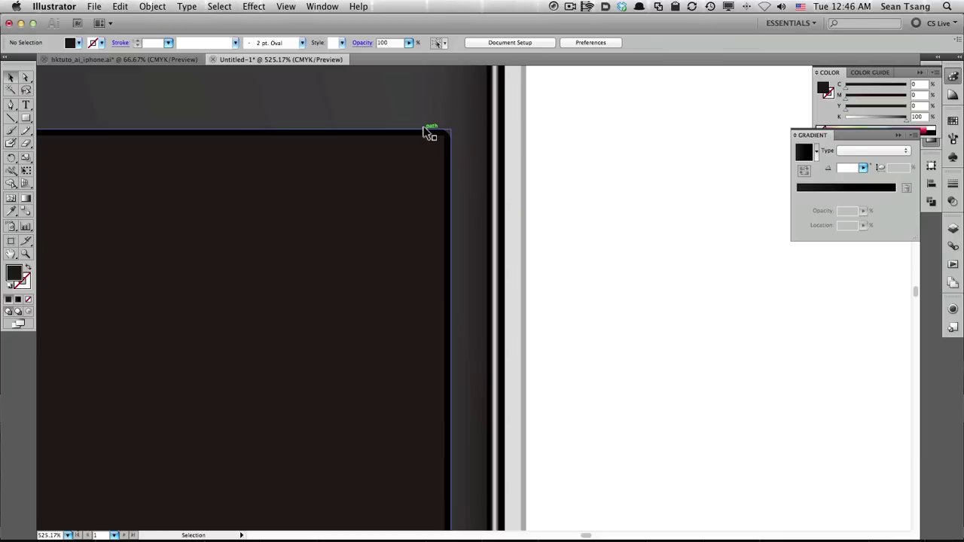
left_click(449, 132)
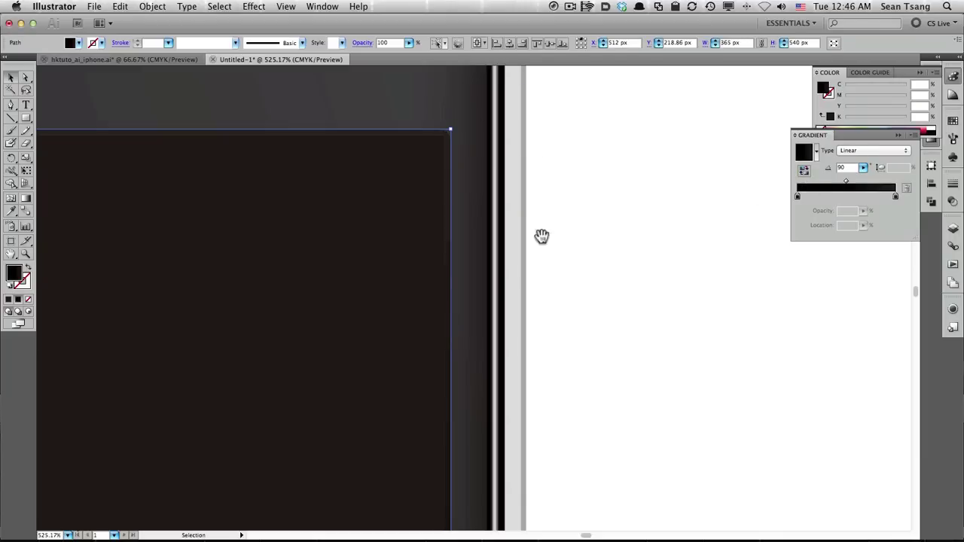
- Lighten the inner screen rectangle to a flat 49% black grey and review the whole phone
left_click(496, 280, "alt+super")
left_click(495, 279, "alt+super")
left_click(497, 271, "alt+super")
left_click_drag(509, 242, 688, 223)
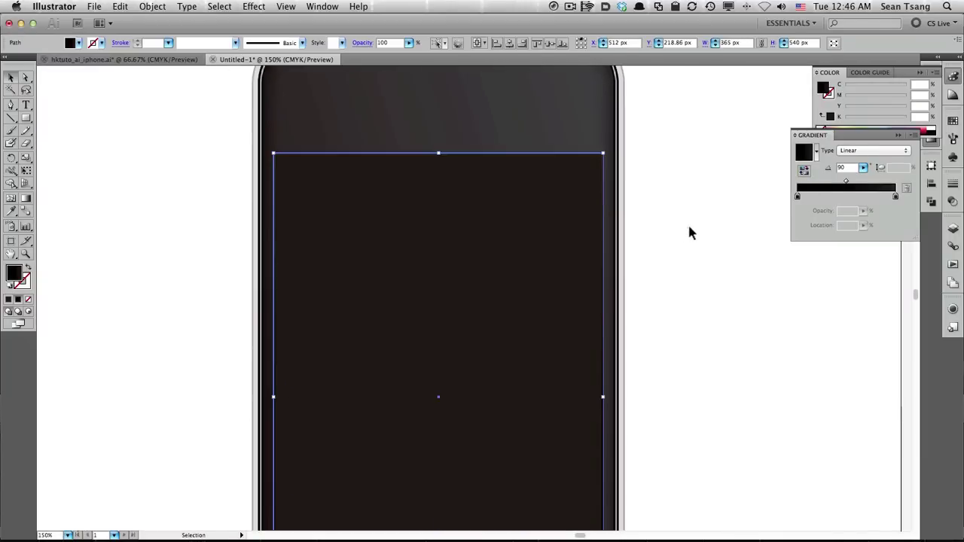
key("super+1")
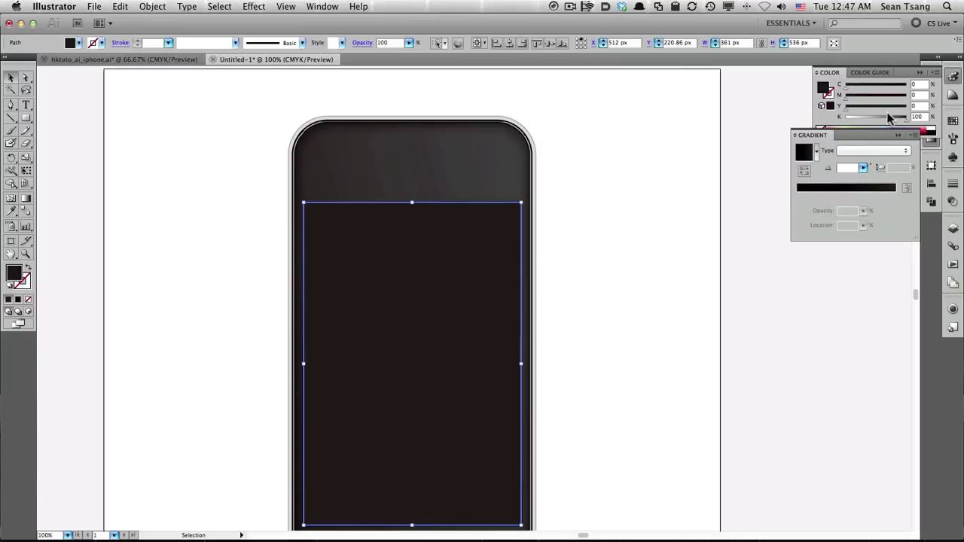
left_click_drag(907, 118, 874, 118)
left_click(644, 220)
left_click_drag(609, 229, 636, 211)
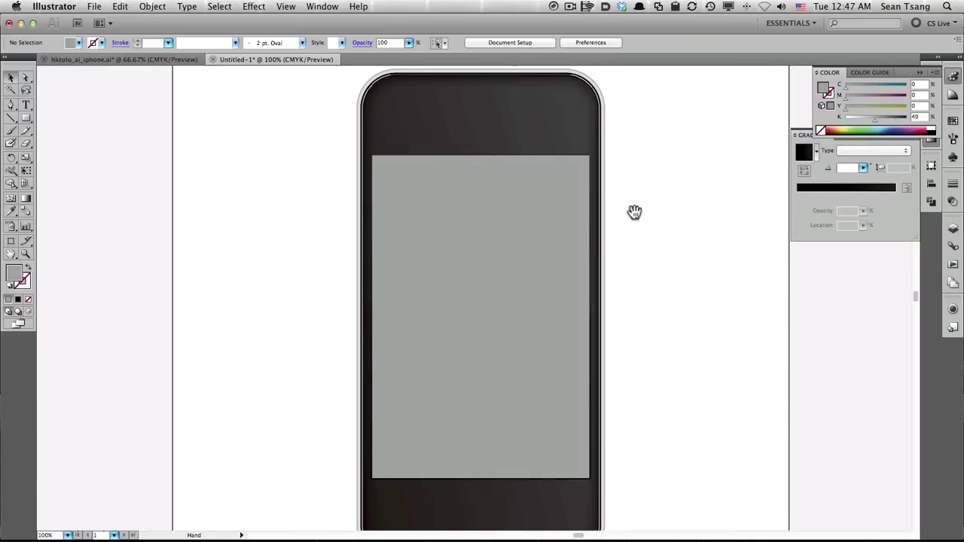
mouse_move(635, 318)
left_mouse_down()
mouse_move(652, 324)
mouse_move(695, 369)
left_mouse_up()
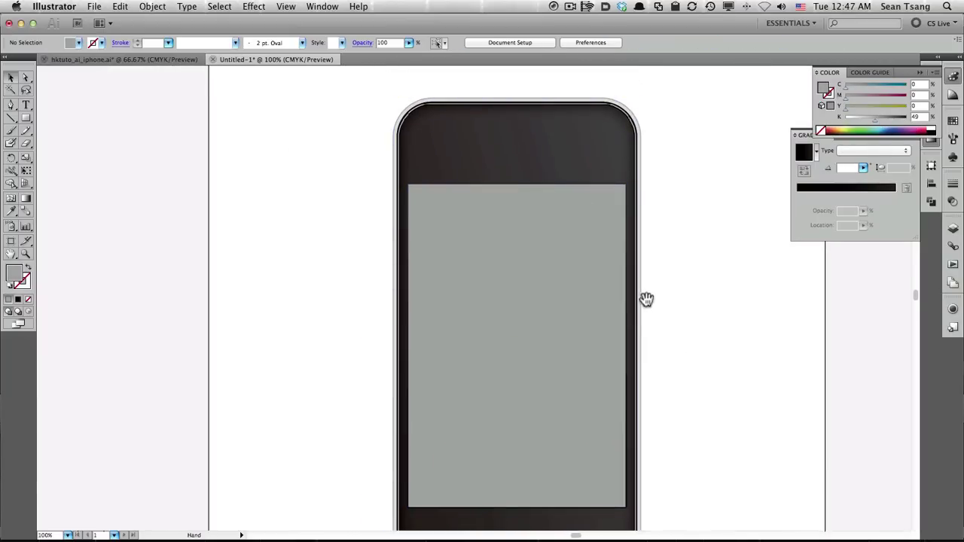
left_click_drag(645, 300, 625, 304)
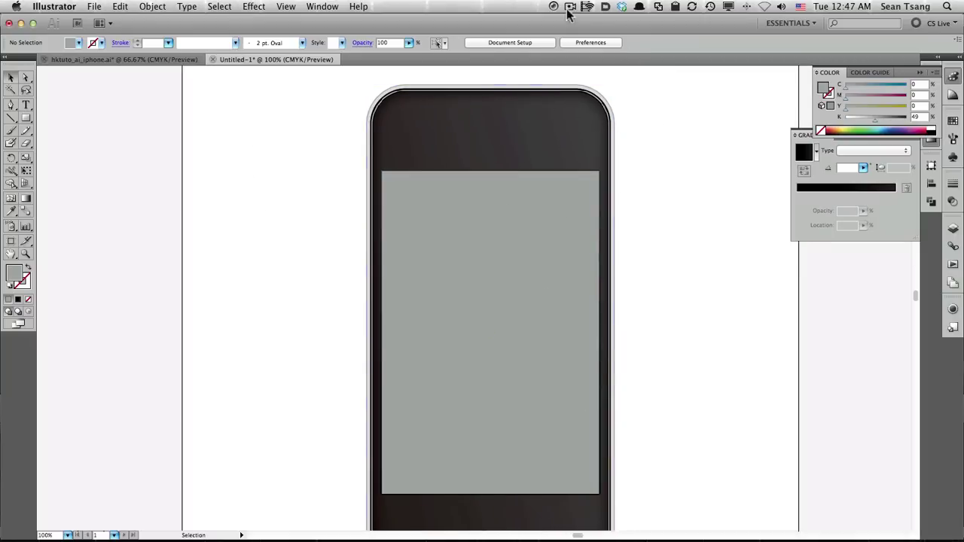
left_click(600, 123)
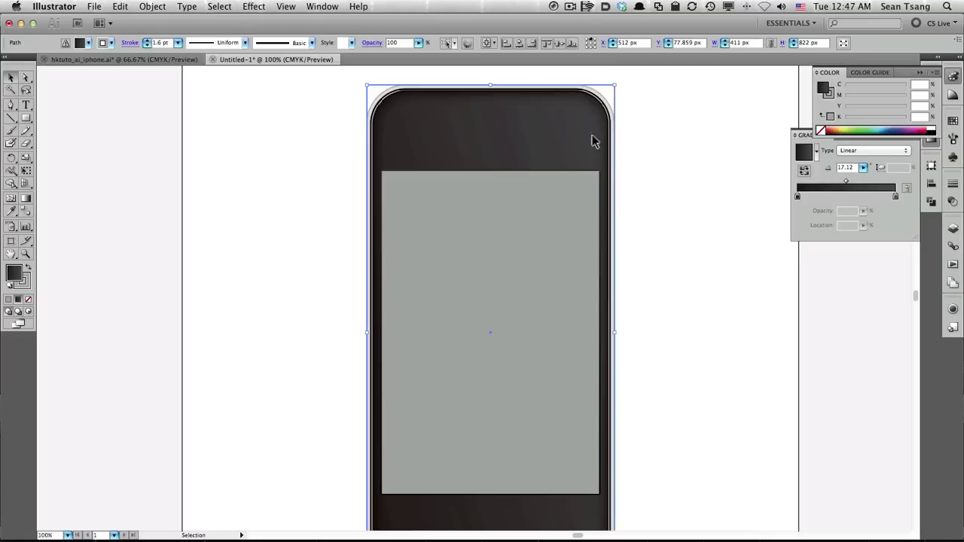
left_click(693, 128)
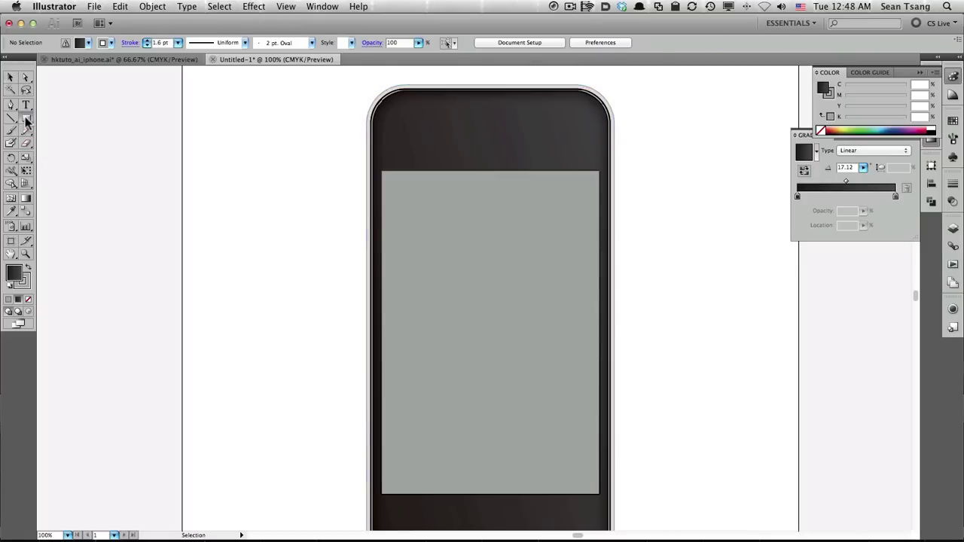
- Enter a 381 px width in the rectangle size options, then select and deselect the phone body
left_click(654, 138)
left_click_drag(536, 157, 700, 143)
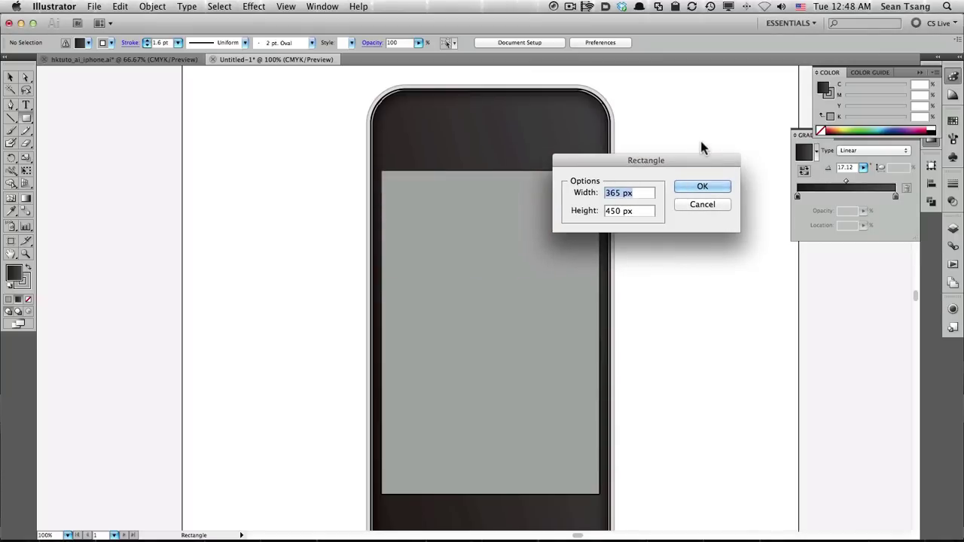
type("3")
type("81")
key("Tab")
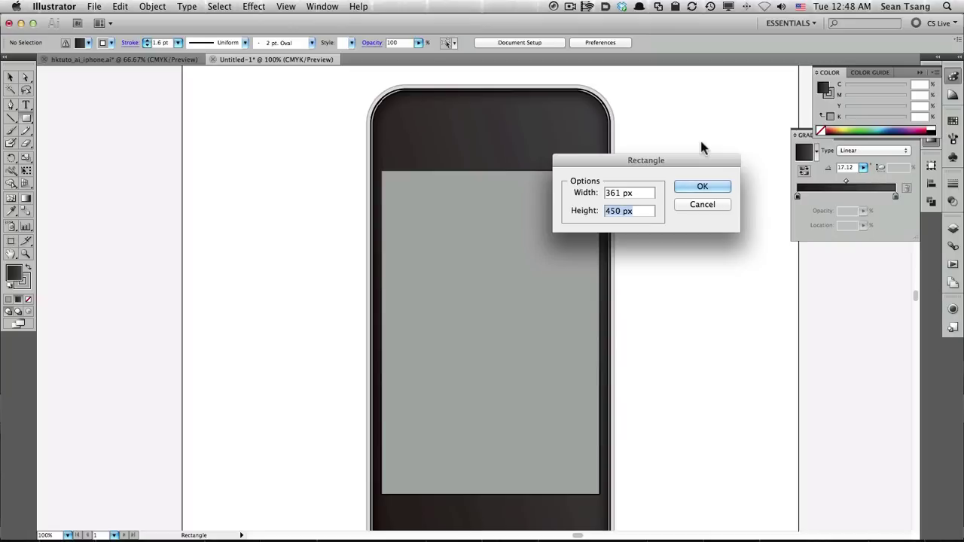
key("Return")
key("v")
left_click(502, 86)
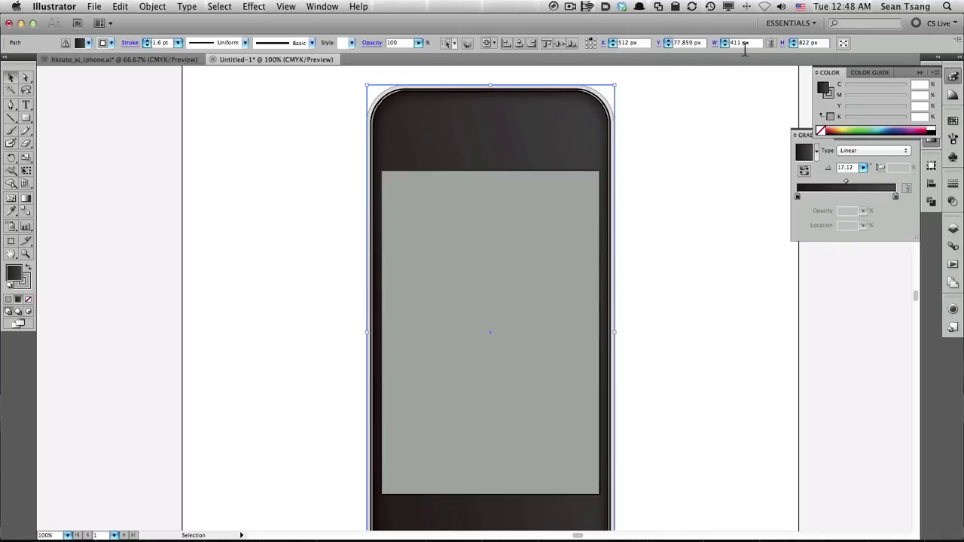
left_click(148, 130)
- Draw a 411 × 822 px rectangle
key("m")
left_click_drag(258, 168, 258, 172)
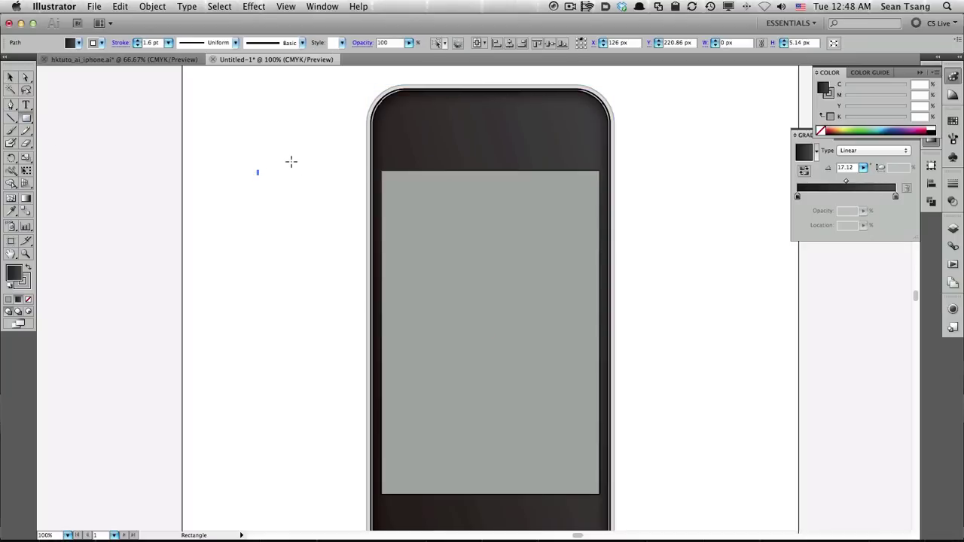
left_click(315, 160)
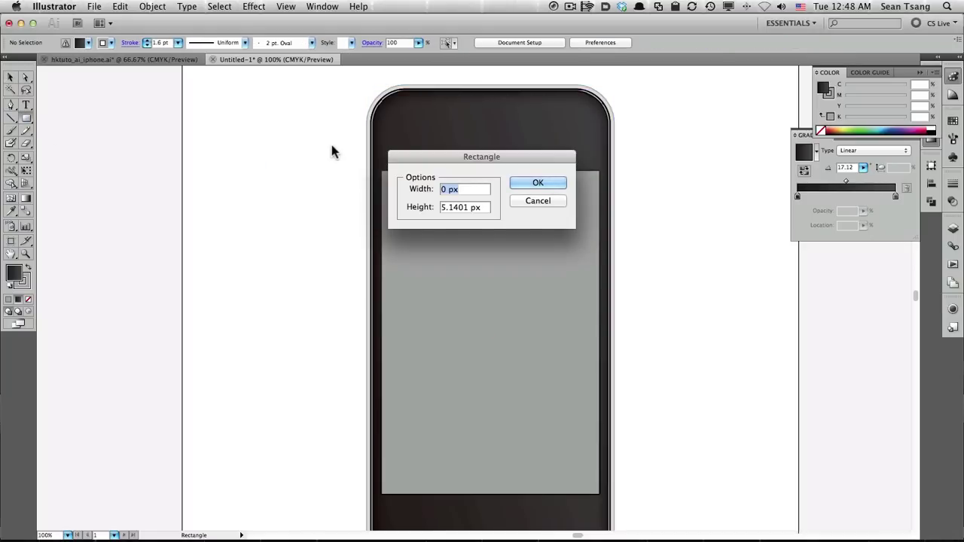
type("411")
key("Tab")
type("822")
key("Return")
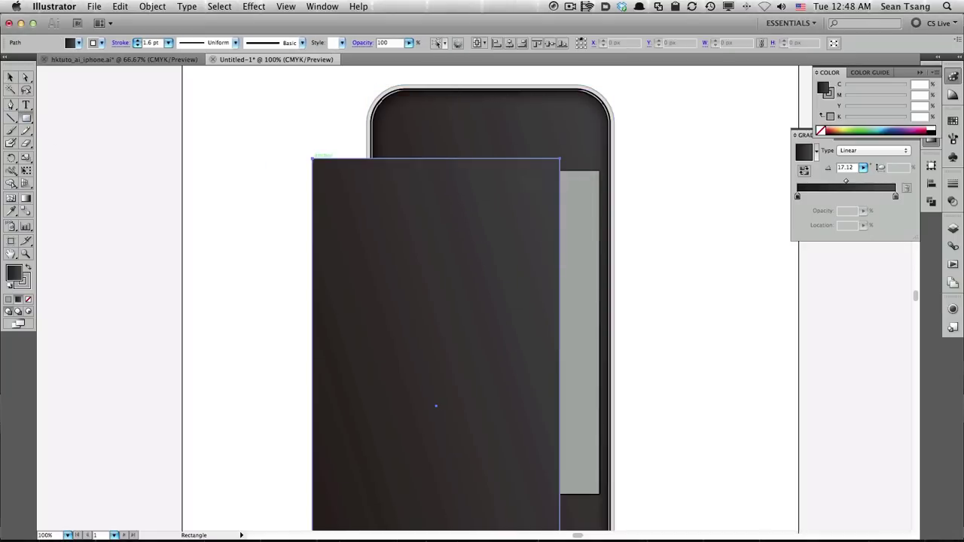
- Round the rectangle's corners to a 40 px radius and move it onto the phone outline
key("v")
left_click(255, 6)
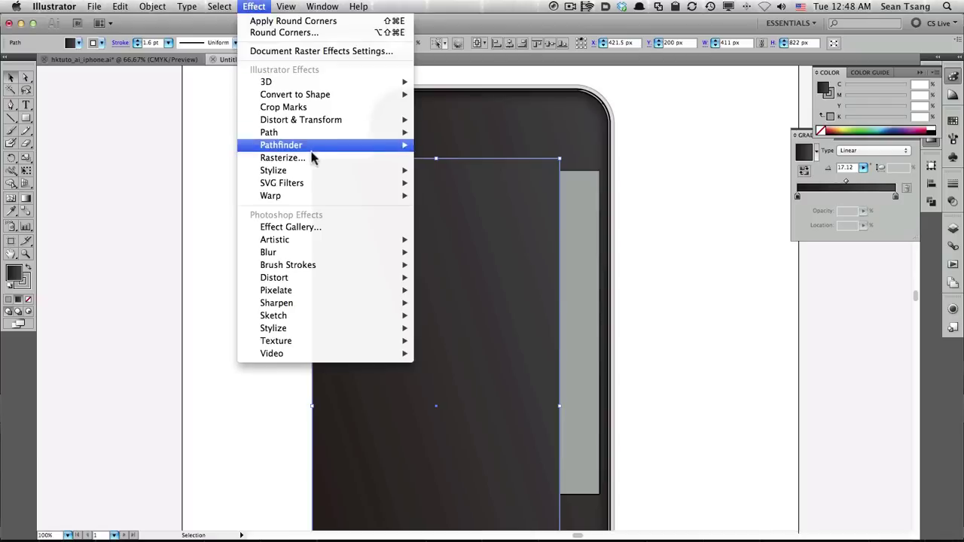
mouse_move(326, 170)
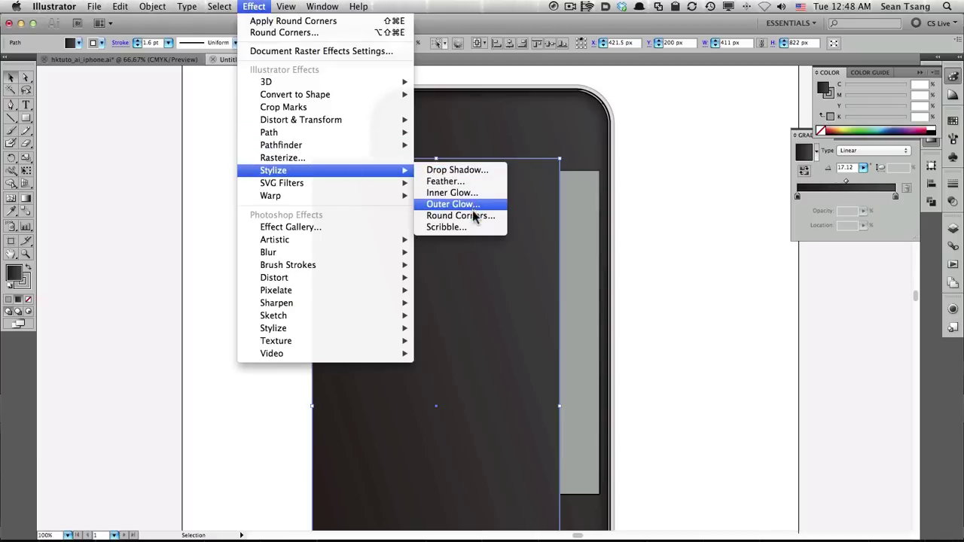
left_click(471, 216)
left_click_drag(797, 174, 759, 168)
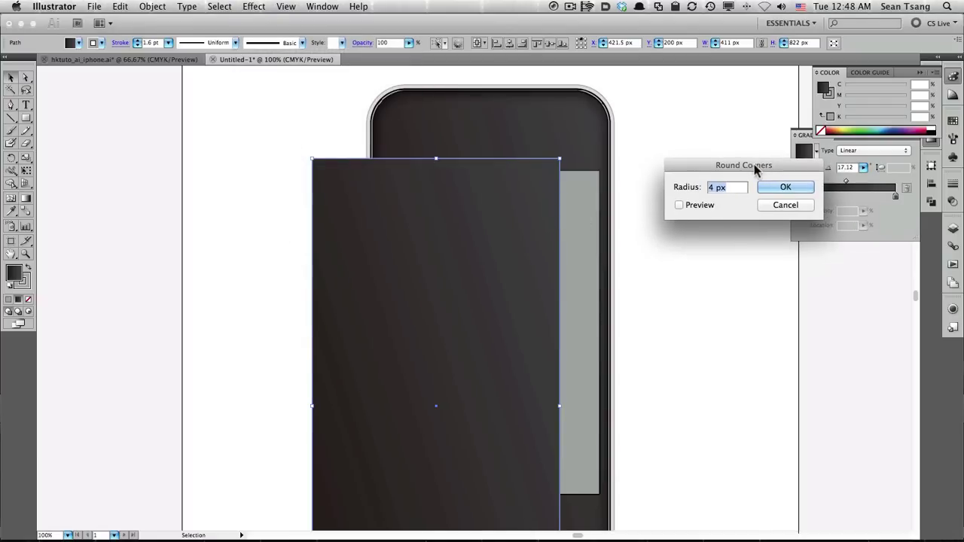
type("40")
key("Return")
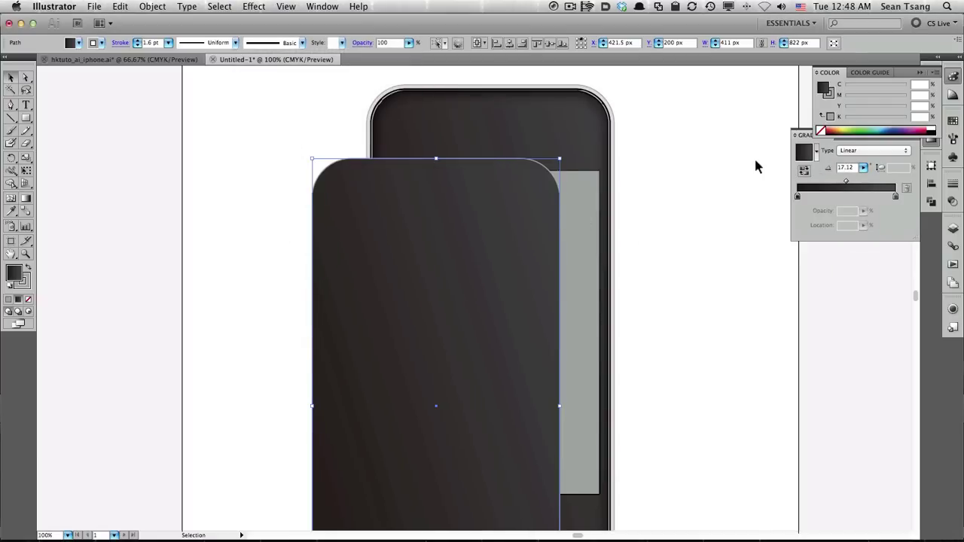
left_click_drag(523, 220, 588, 126)
- Inset the body copy with a -8 px Offset Path effect
left_click(254, 6)
mouse_move(272, 170)
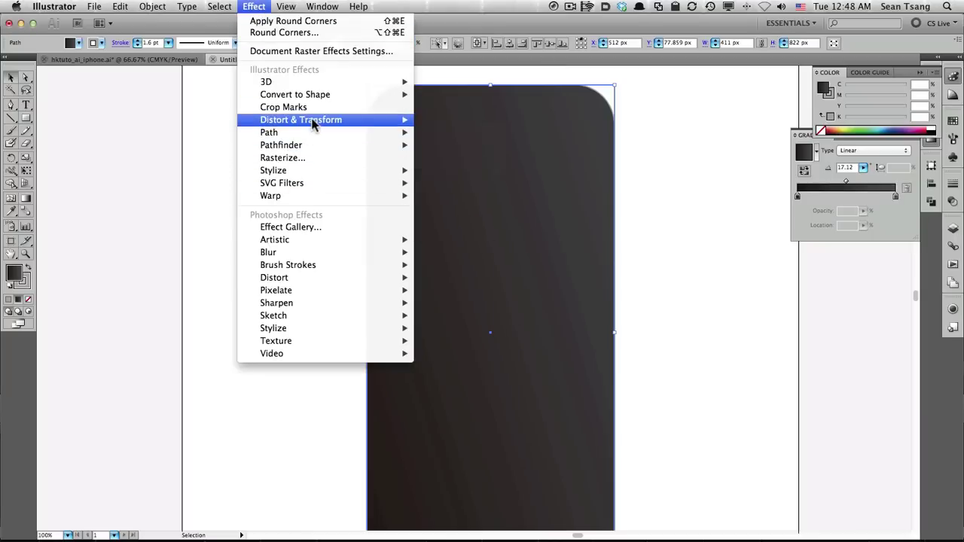
mouse_move(269, 133)
left_click(452, 132)
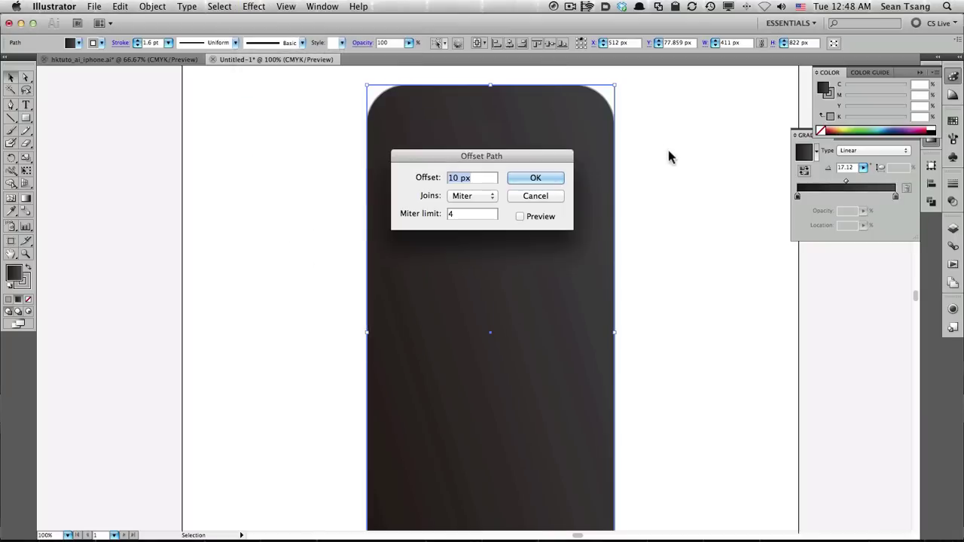
left_click_drag(578, 158, 731, 173)
type("-")
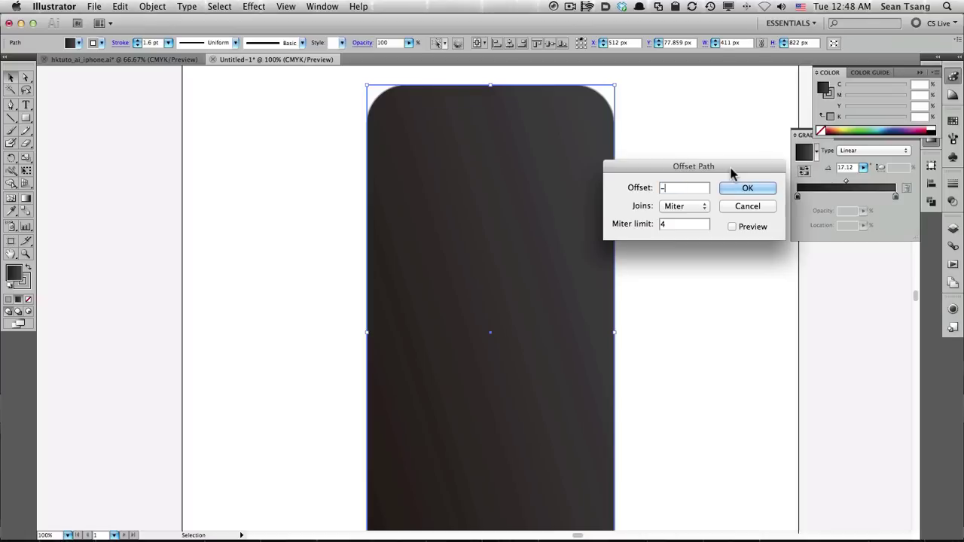
type("8")
left_click(751, 228)
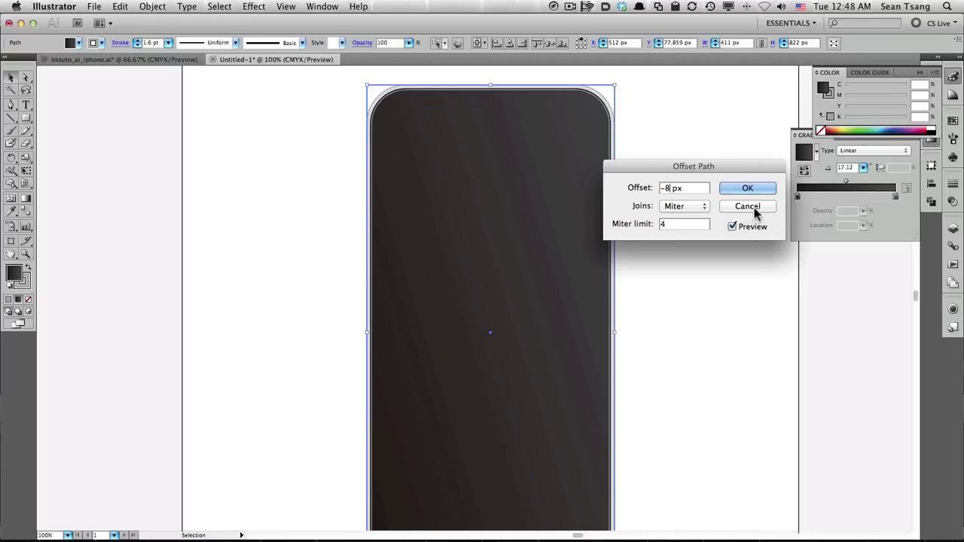
left_click(753, 189)
left_click_drag(564, 82, 659, 193)
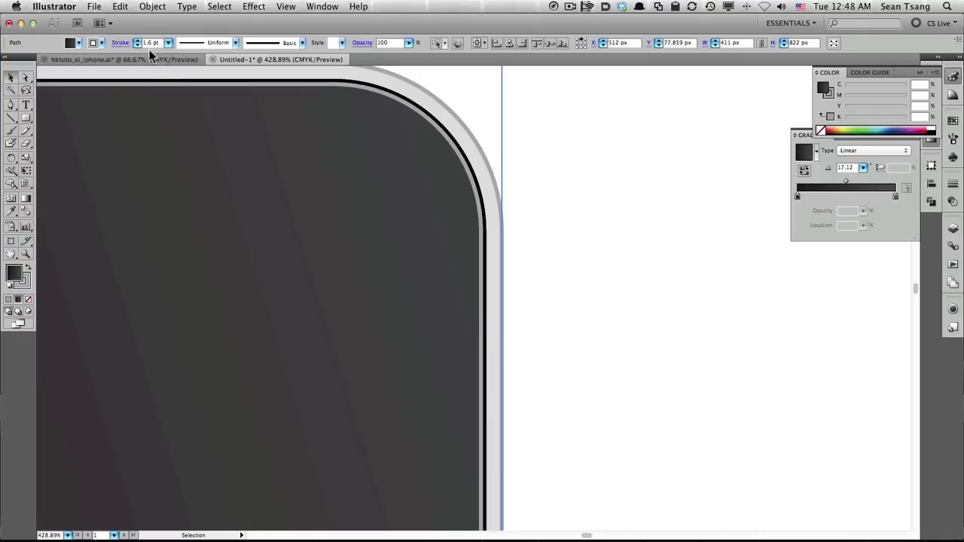
- Expand the offset effect's appearance into real paths
left_click(96, 6)
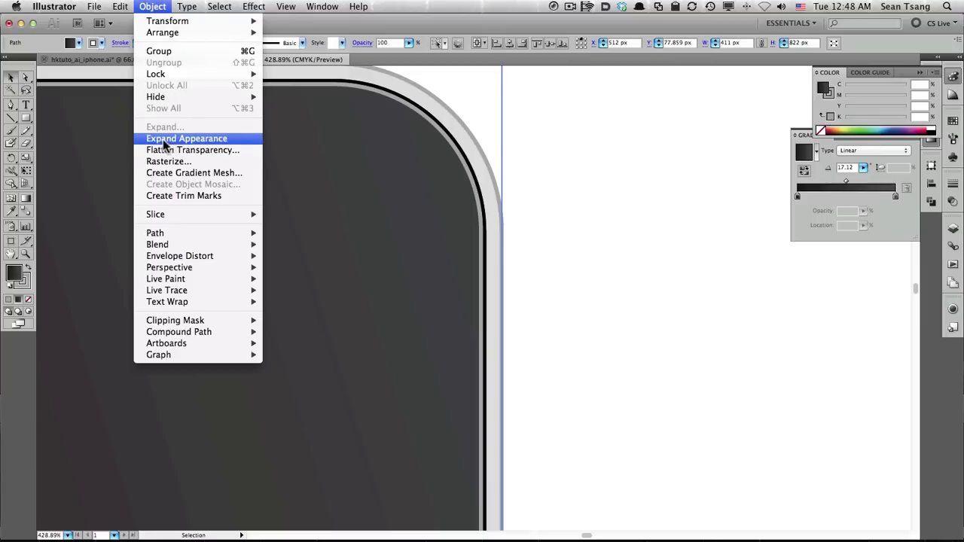
left_click(211, 136)
left_click(447, 273, "alt+super")
left_click(467, 286, "alt+super")
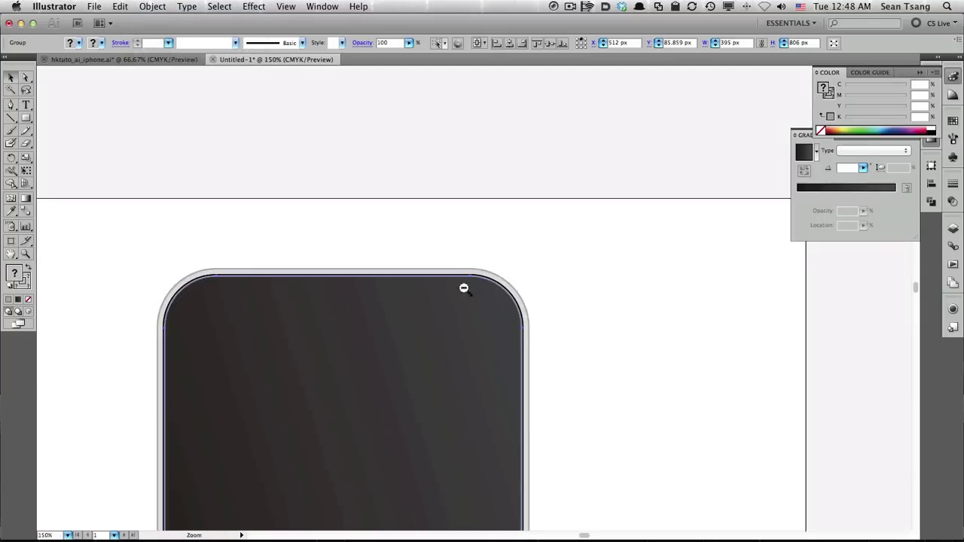
left_click(485, 201, "alt+super")
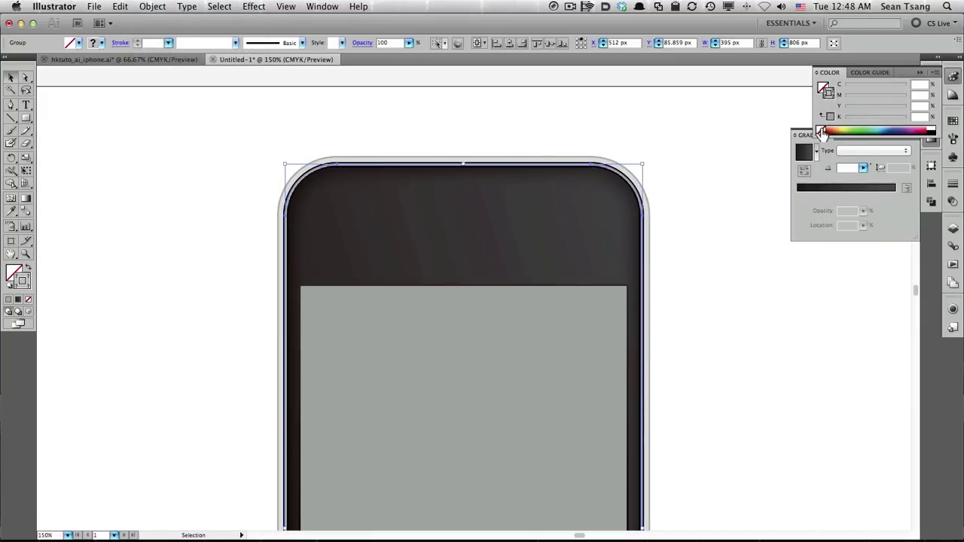
- Give the inner shape no stroke and a flat 40% grey fill, then view the whole phone
left_click(822, 132)
left_click(934, 122)
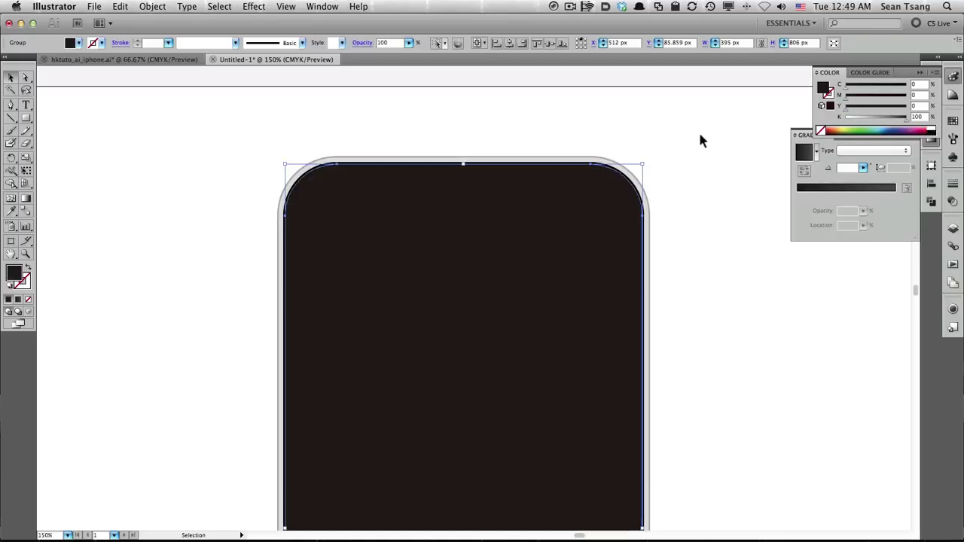
left_click_drag(886, 121, 870, 119)
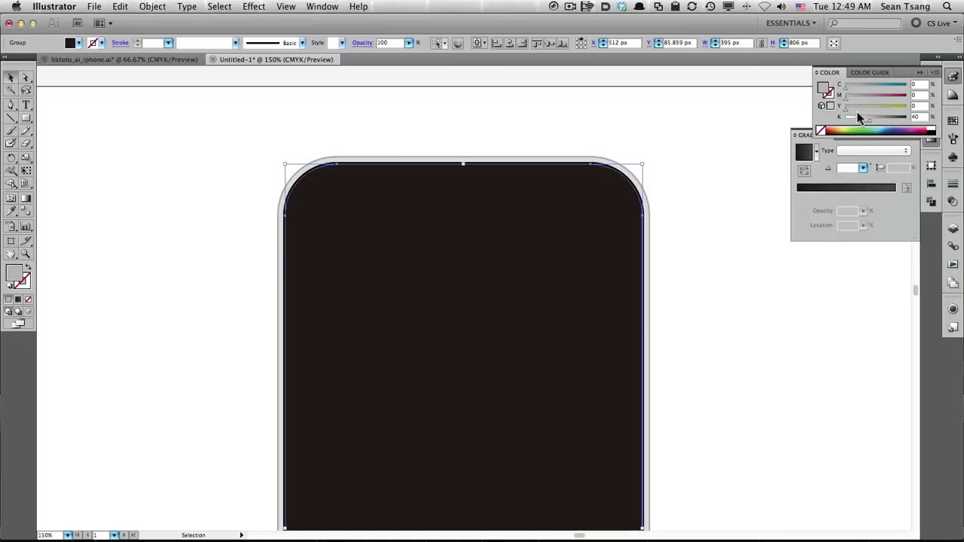
key("ctrl+shift+a")
key("ctrl+minus")
key("ctrl+minus")
left_click_drag(534, 333, 581, 260)
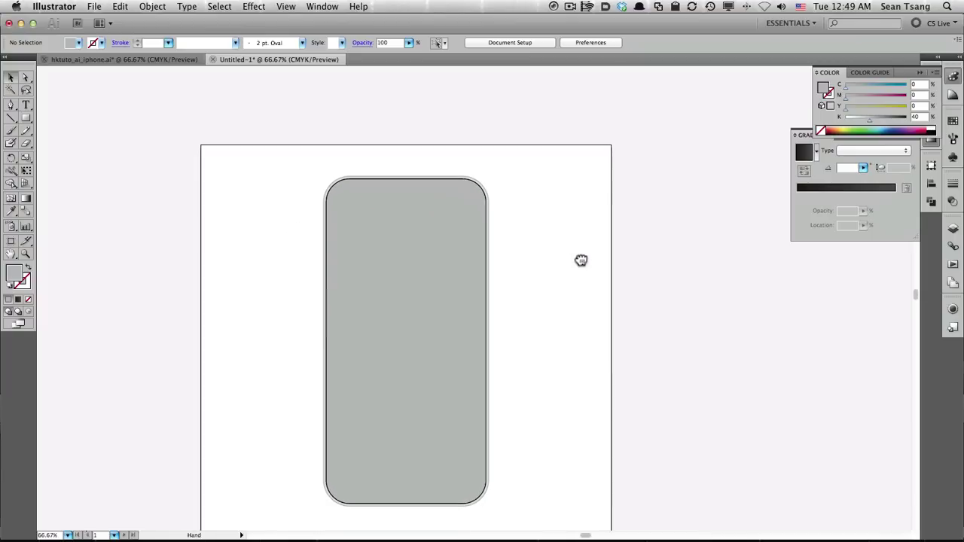
- Draw a slanted triangular highlight over the phone's right side with the Pen tool
key("p")
left_click(406, 162)
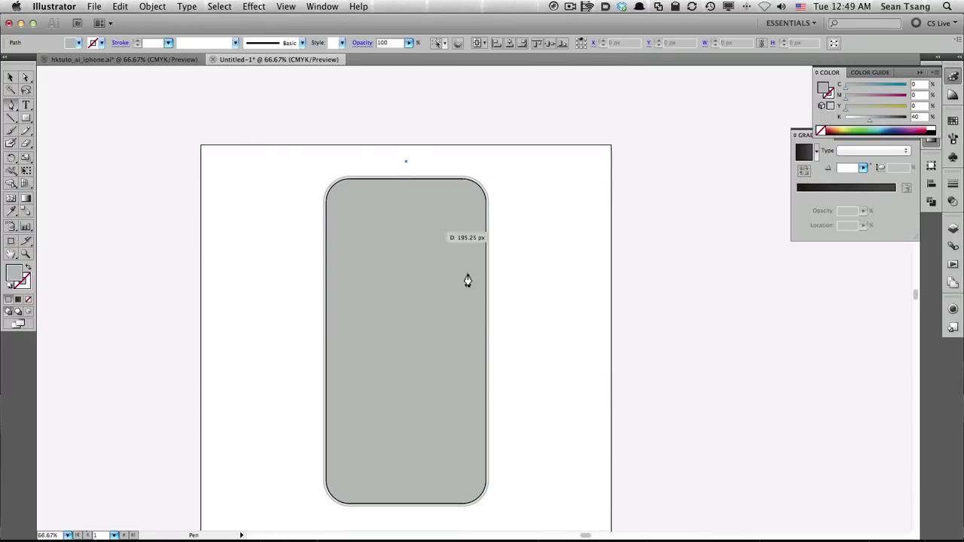
left_click(494, 438)
left_click(495, 162)
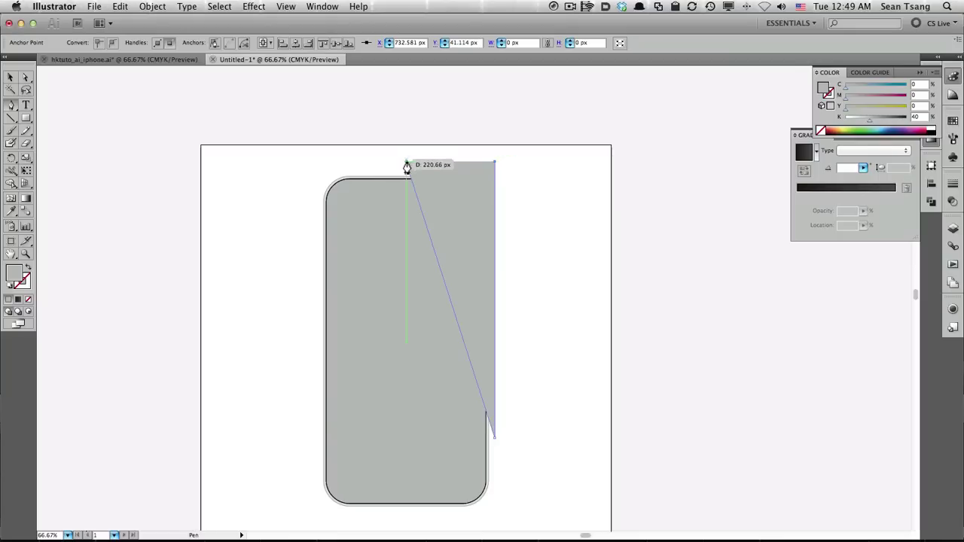
left_click(406, 162)
key("a")
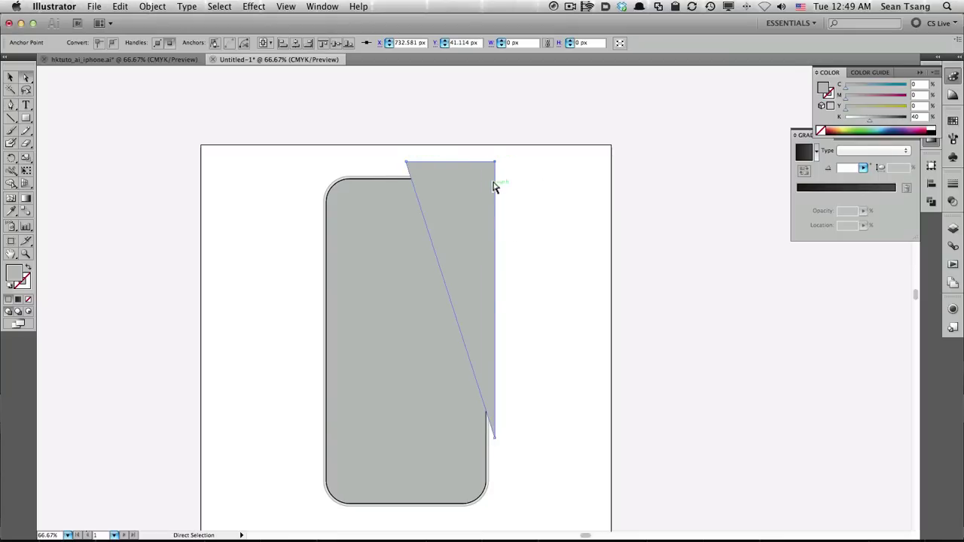
key("v")
- Fill the highlight with a linear gradient whose two stops are both white
left_click(804, 152)
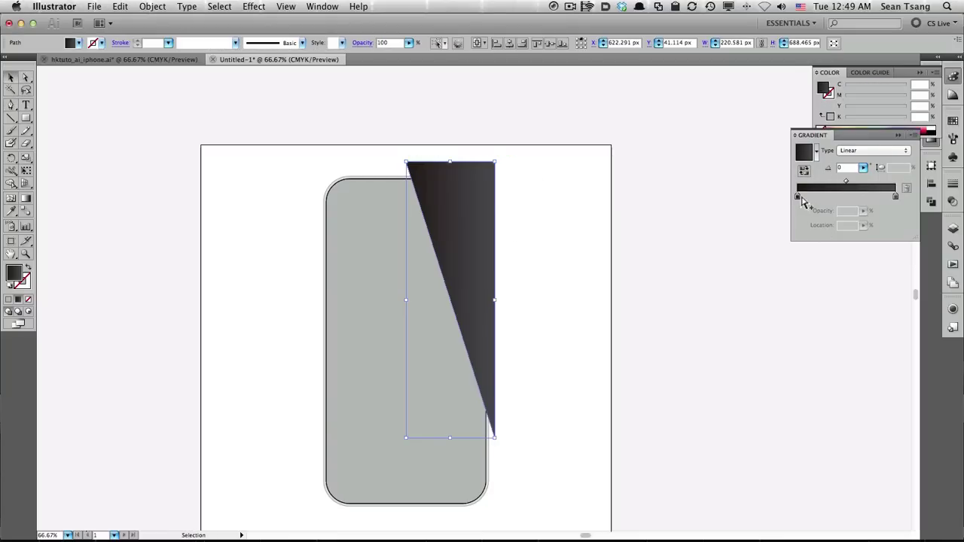
left_click(798, 198)
double_click(798, 198)
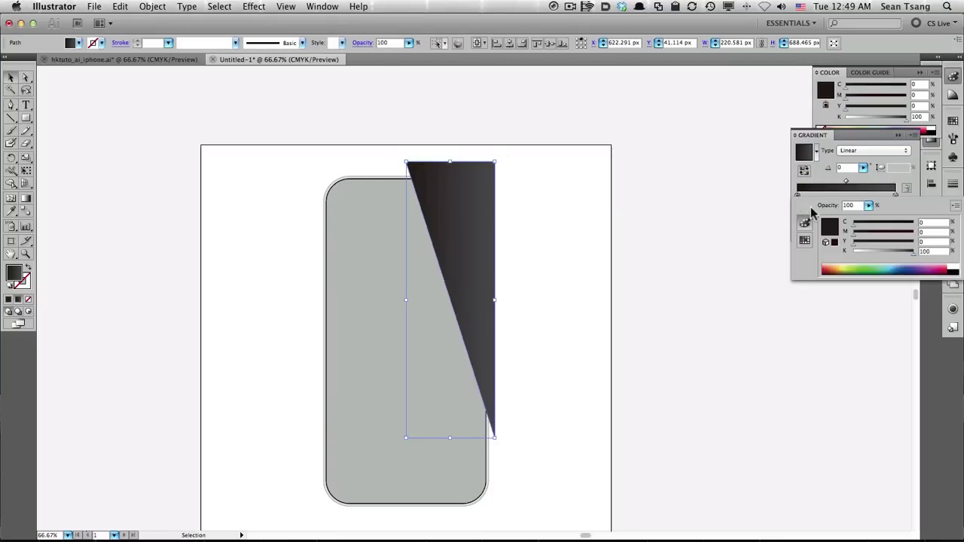
left_click(874, 266)
left_click(896, 198)
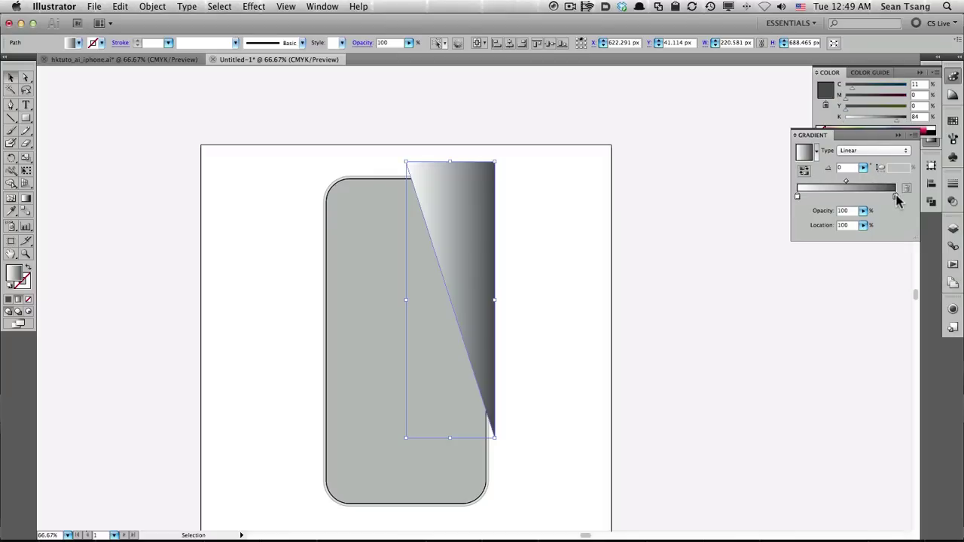
double_click(897, 198)
mouse_move(895, 256)
left_mouse_down()
mouse_move(853, 250)
mouse_move(852, 230)
left_mouse_up()
left_click(897, 198)
double_click(896, 198)
left_click(808, 202)
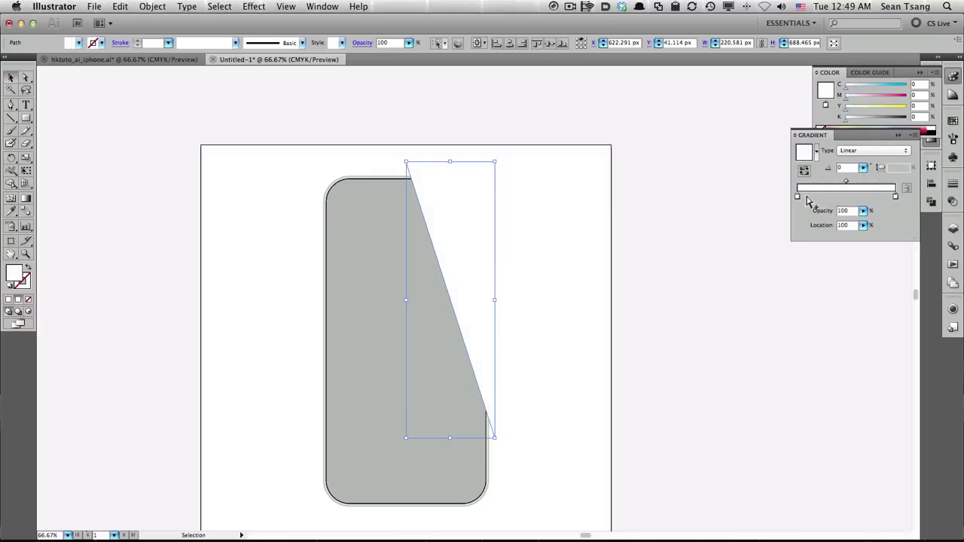
- Set the gradient stop opacities to 0% and 50%
left_click(863, 211)
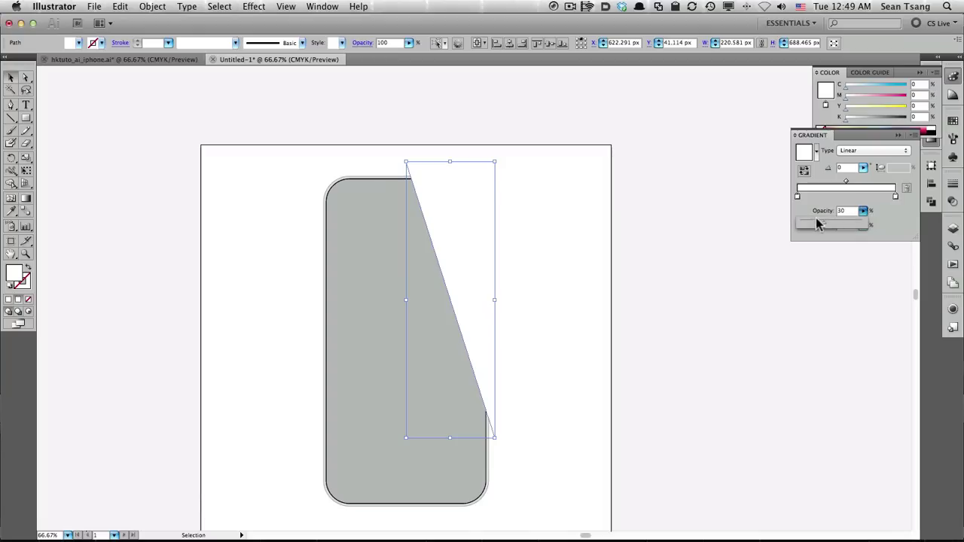
left_click_drag(820, 224, 784, 224)
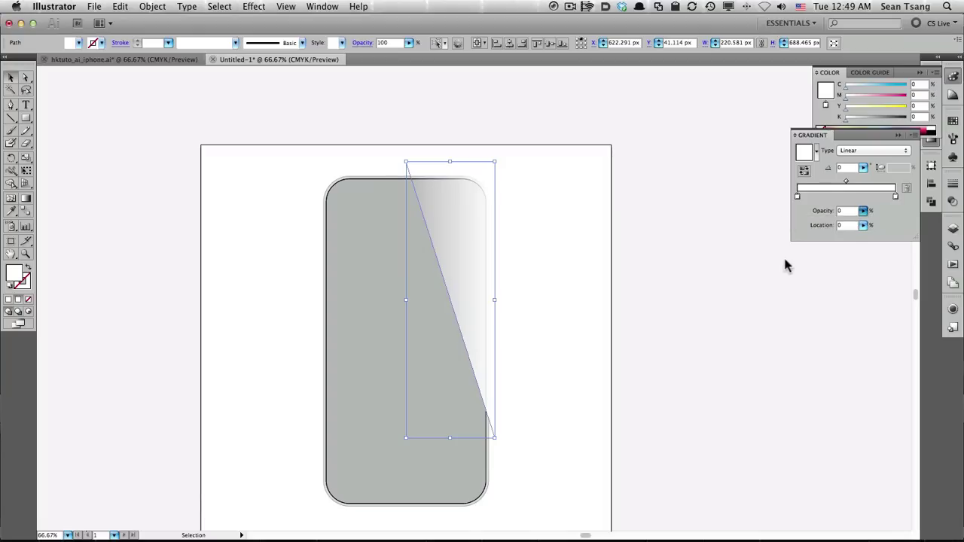
left_click(864, 211)
left_click_drag(833, 221, 830, 222)
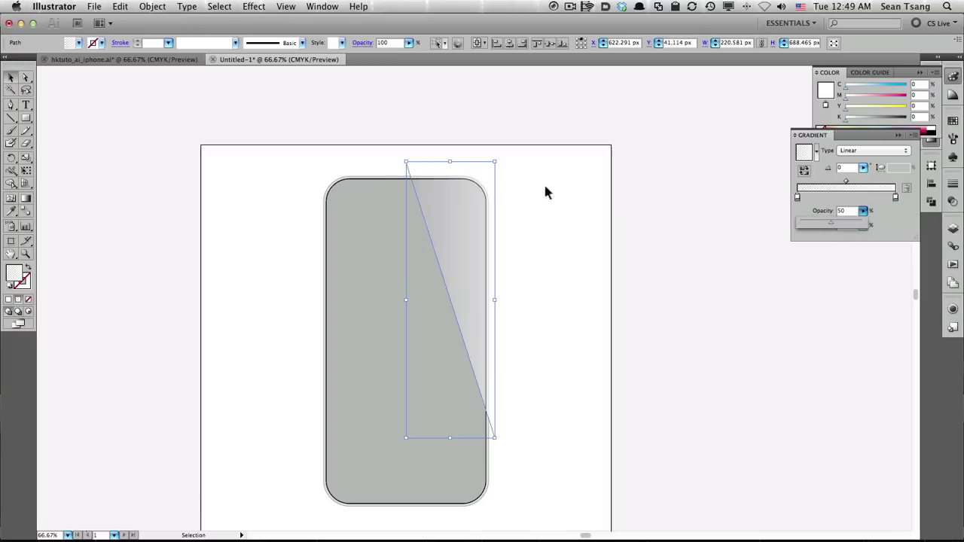
key("g")
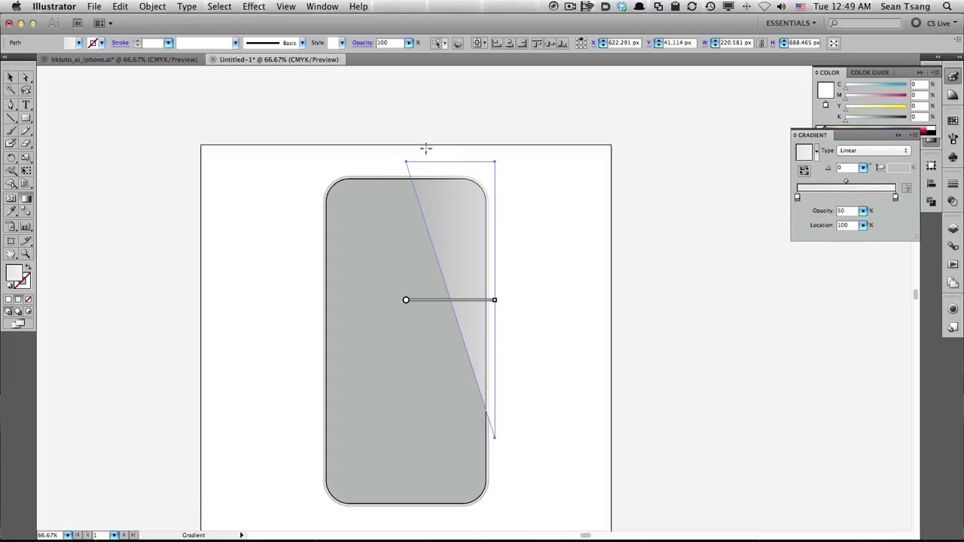
- Run the highlight fade diagonally, group it with the grey body, and send the group to the back
mouse_move(413, 128)
left_mouse_down()
mouse_move(528, 399)
mouse_move(490, 345)
mouse_move(409, 118)
mouse_move(432, 100)
left_mouse_up()
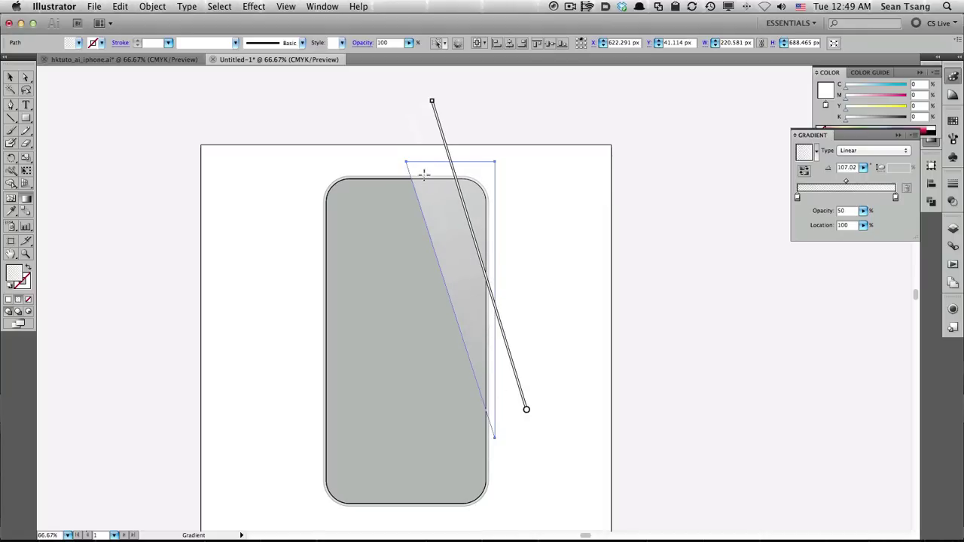
key("v")
left_click(501, 318)
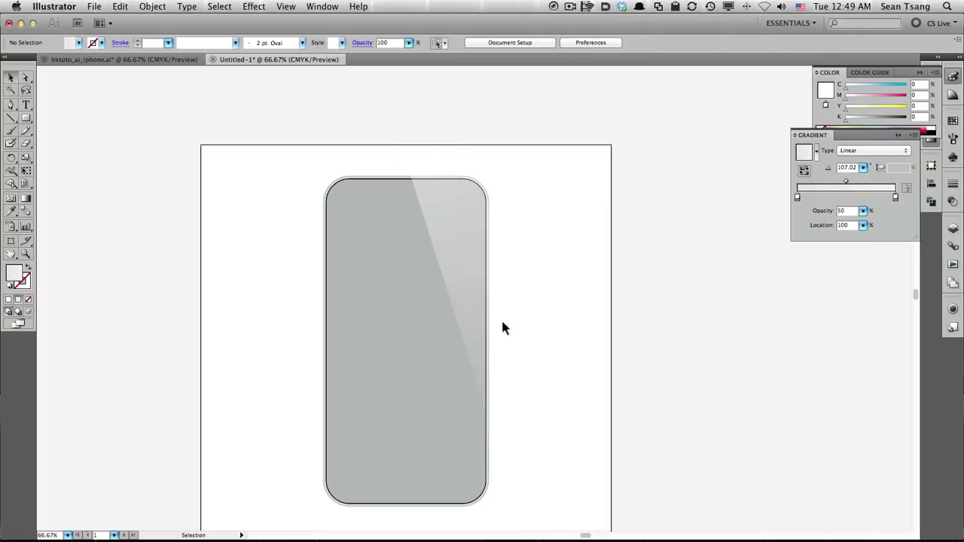
left_click(465, 232)
left_click(392, 200, "shift")
key("super+g")
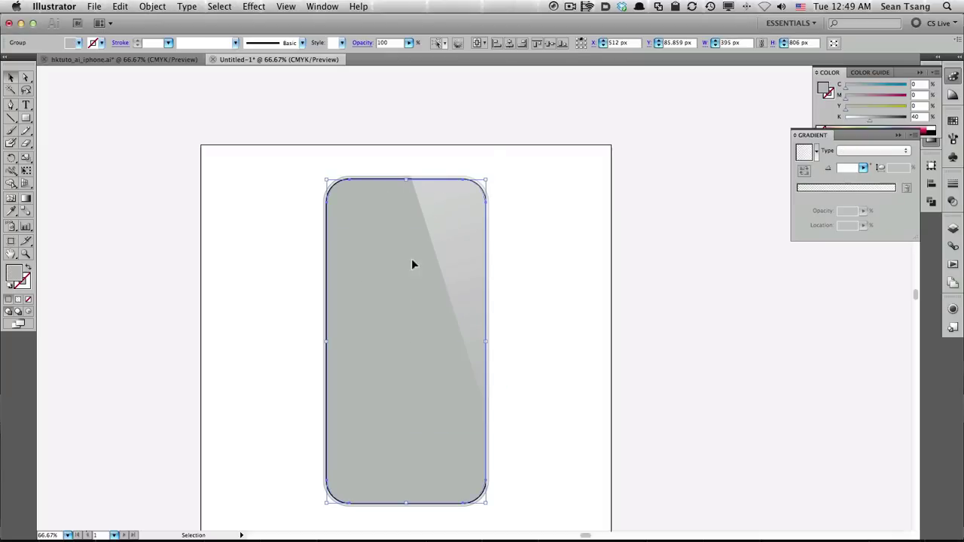
key("super+shift+bracketleft")
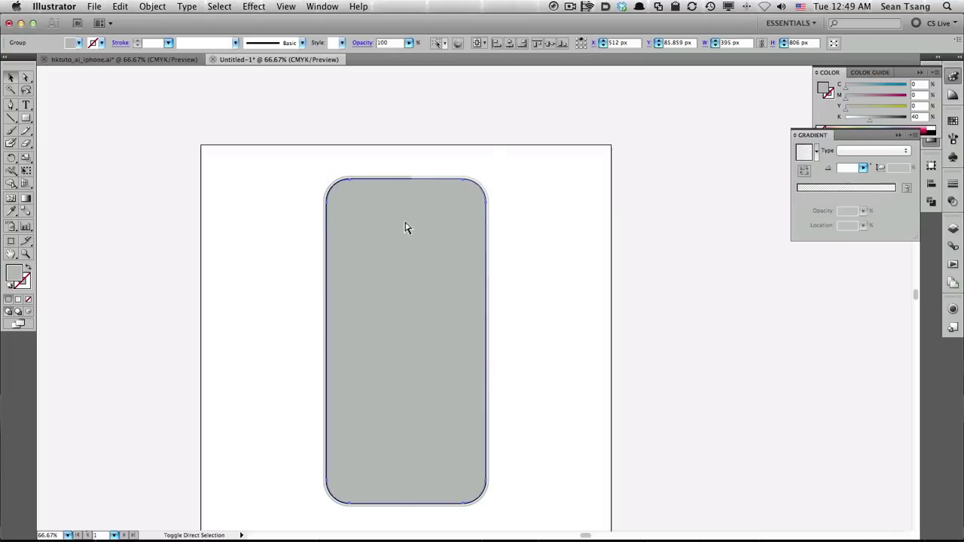
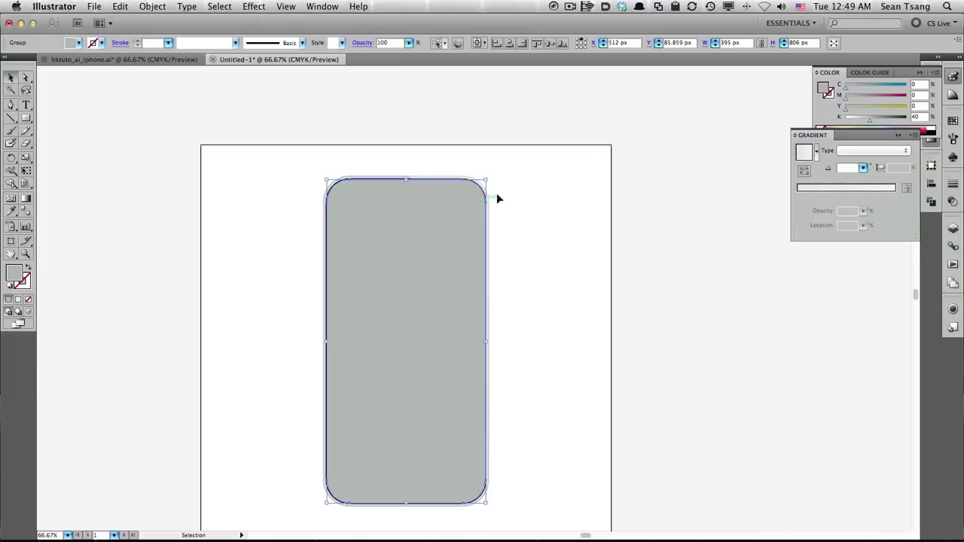
- Direct-select the glare reflection path and move its top-left anchor further left
left_click_drag(405, 159, 486, 177)
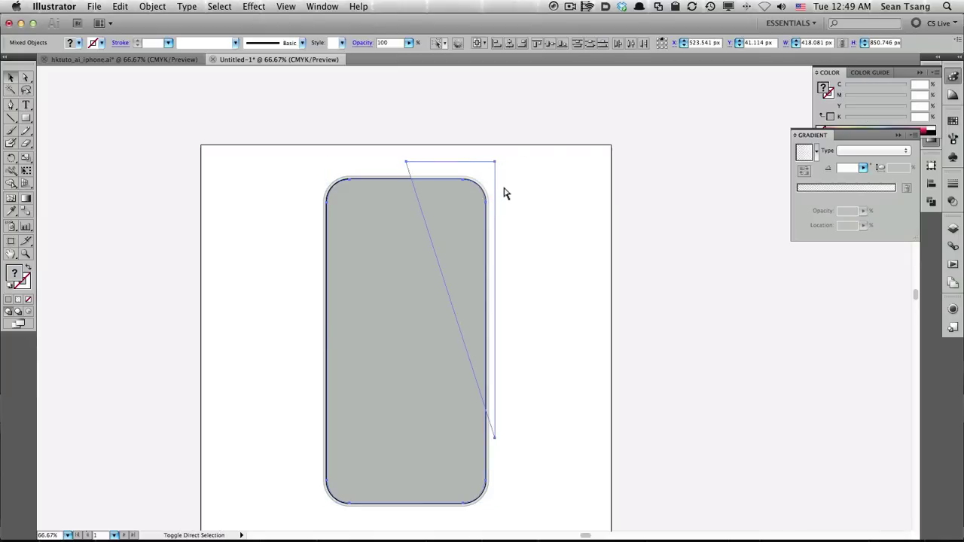
key("ctrl")
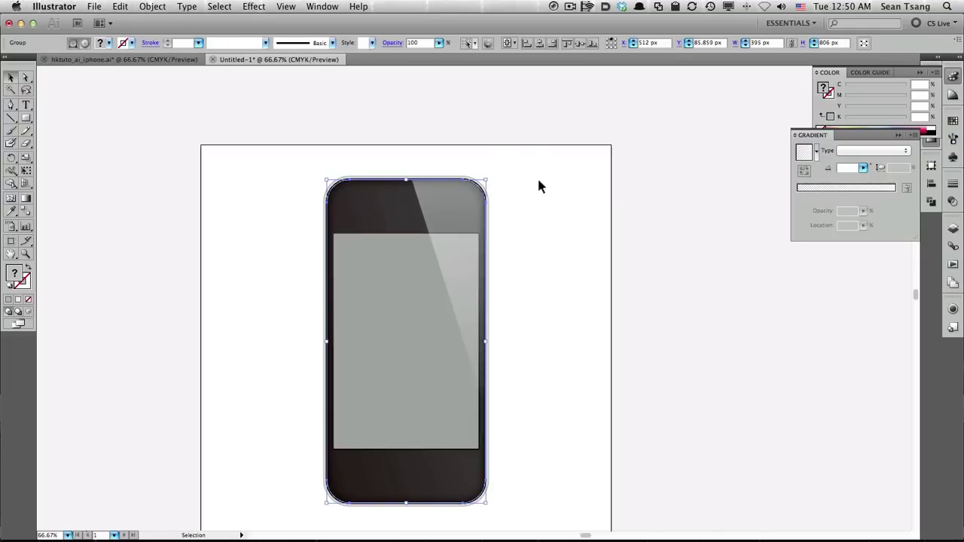
left_click(538, 185)
key("a")
left_click(442, 200)
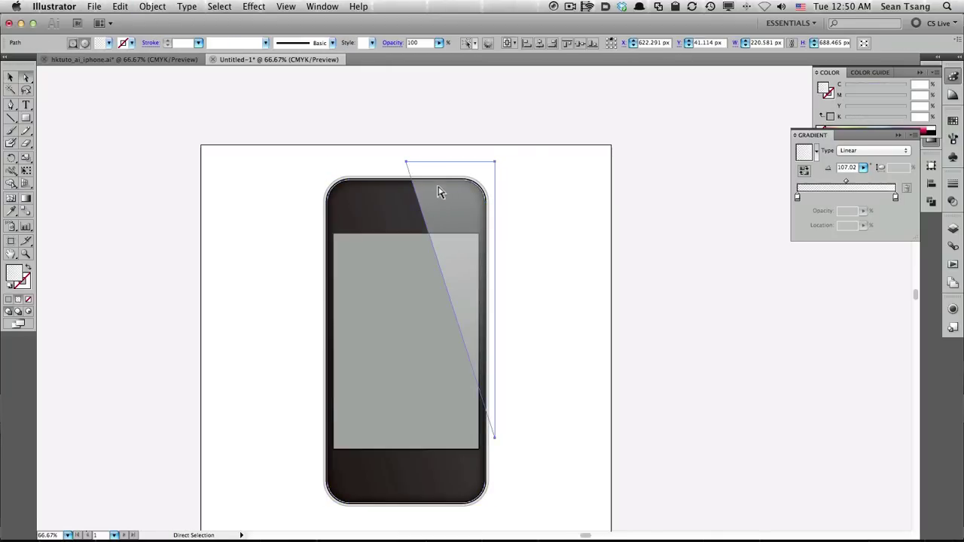
left_click(574, 220)
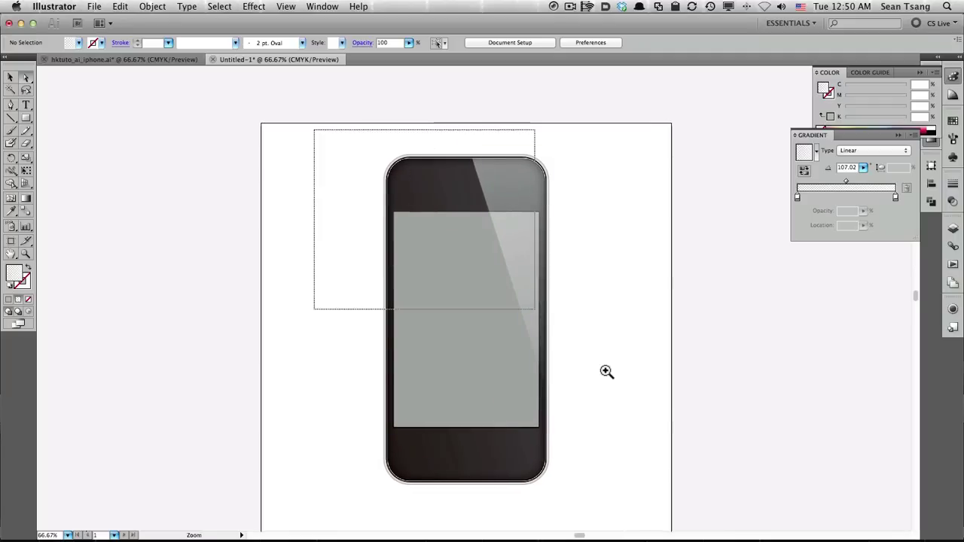
scroll(608, 372, "up", 2)
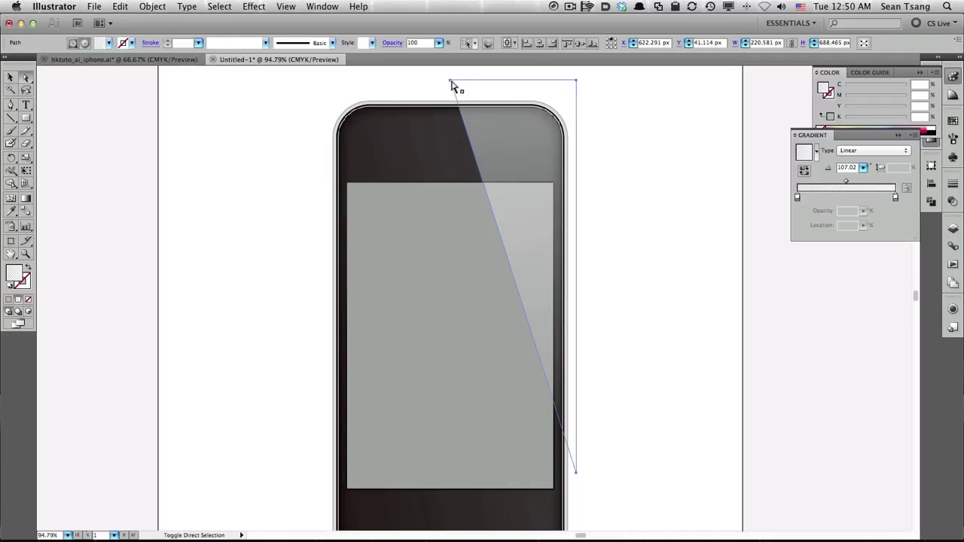
mouse_move(452, 80)
left_mouse_down()
mouse_move(422, 79)
mouse_move(432, 80)
left_mouse_up()
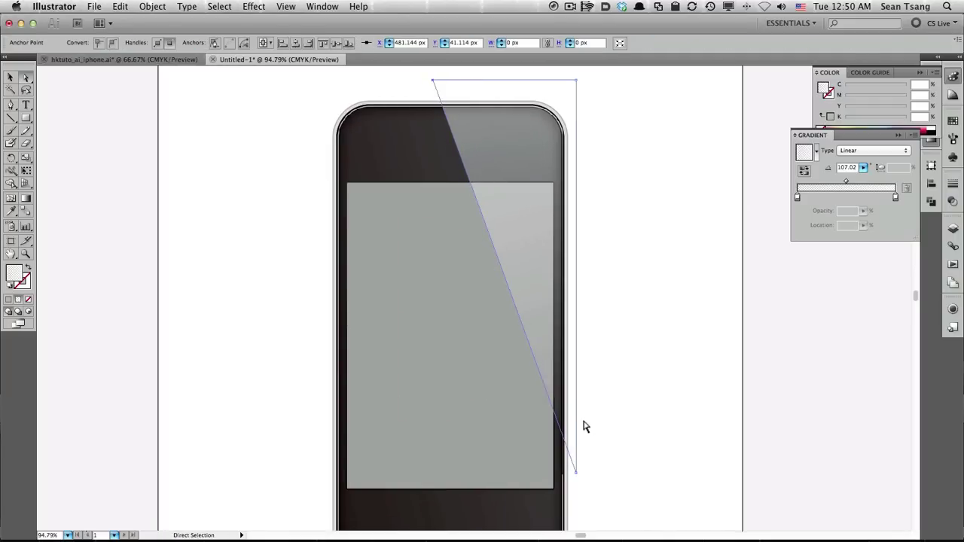
- Paste a copy of the glare path in front and stretch its bottom point further down
left_click(566, 455)
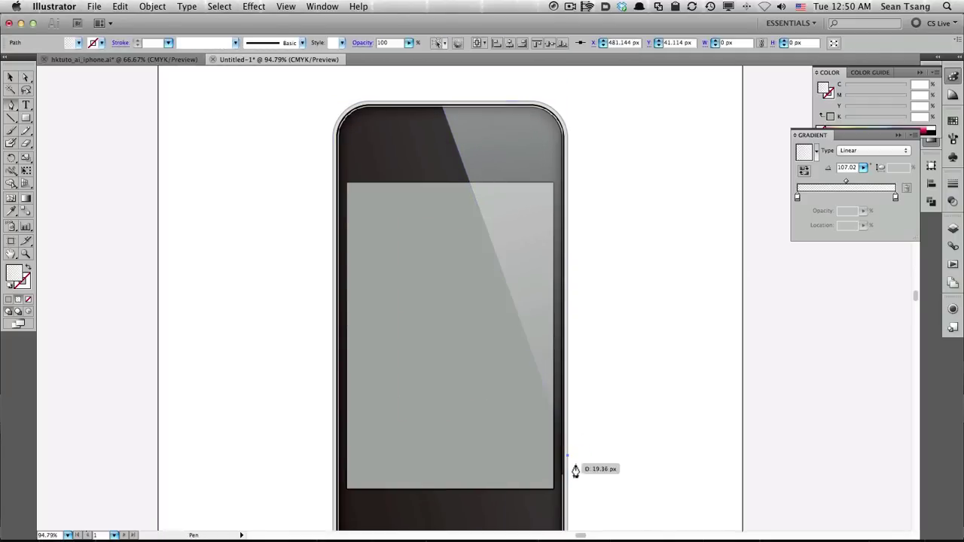
key("ctrl+c")
key("ctrl+f")
left_click_drag(577, 475, 577, 507)
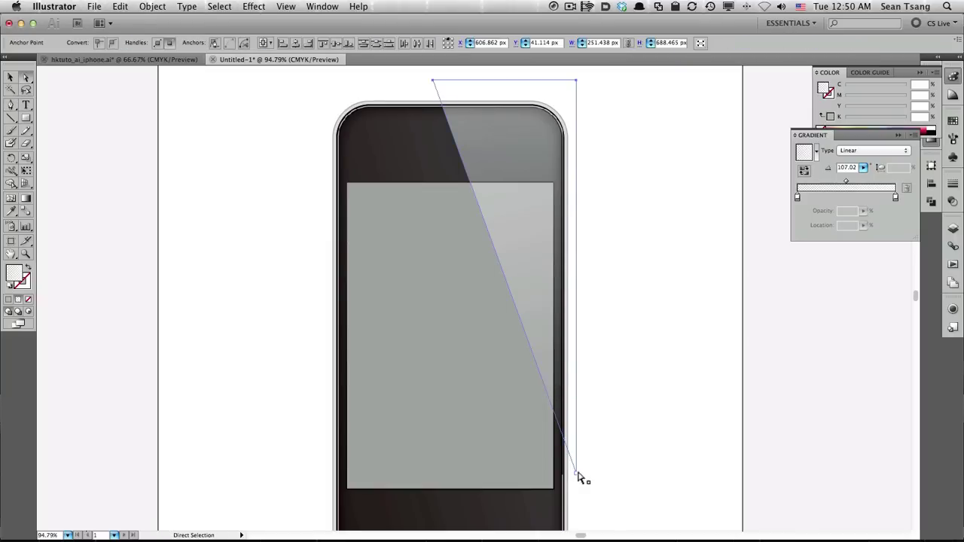
key("ctrl+minus")
key("ctrl+minus")
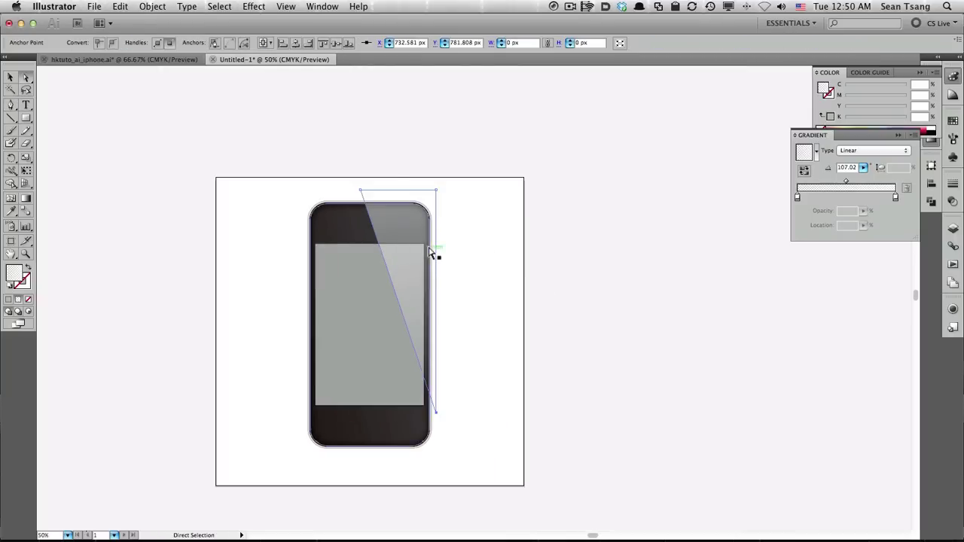
- Redraw the glare's gradient diagonally from bottom-right to top-left
key("g")
left_click_drag(449, 355, 434, 309)
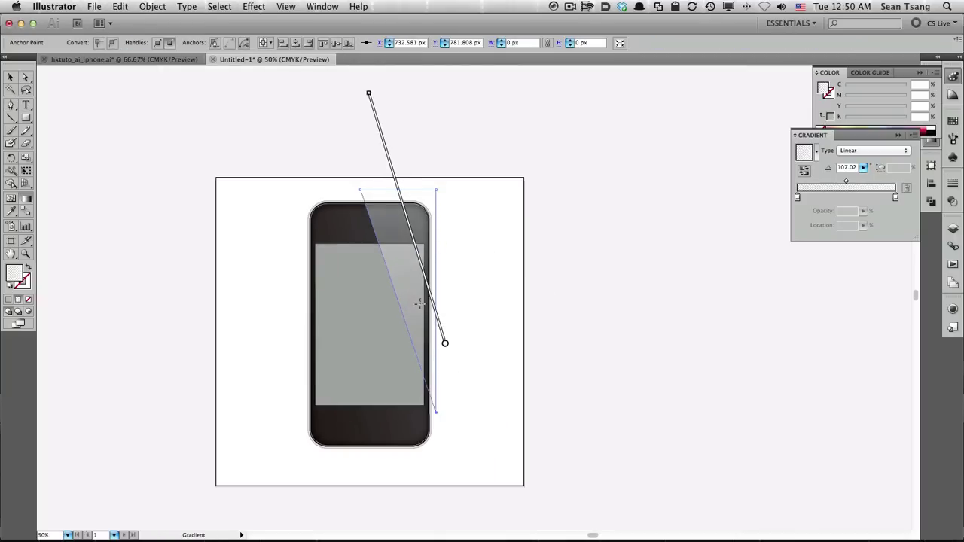
mouse_move(452, 367)
left_mouse_down()
mouse_move(362, 109)
mouse_move(362, 78)
left_mouse_up()
key("ctrl+shift+a")
key("ctrl+minus")
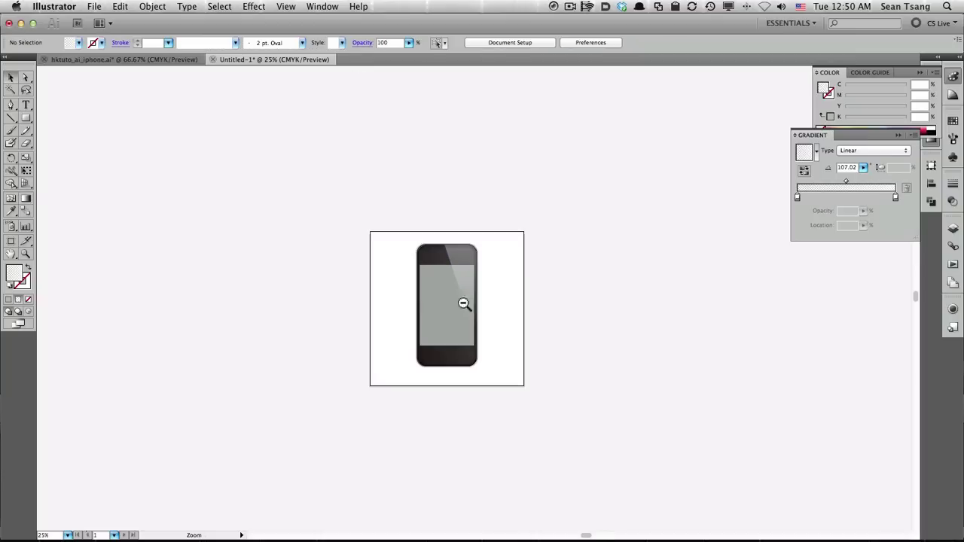
left_click_drag(374, 218, 482, 337)
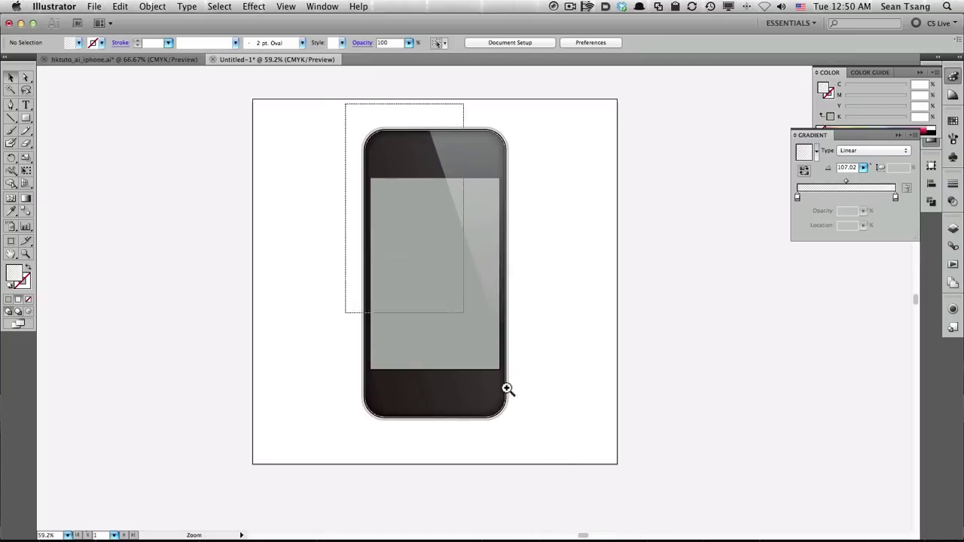
left_click_drag(344, 101, 508, 387)
key("v")
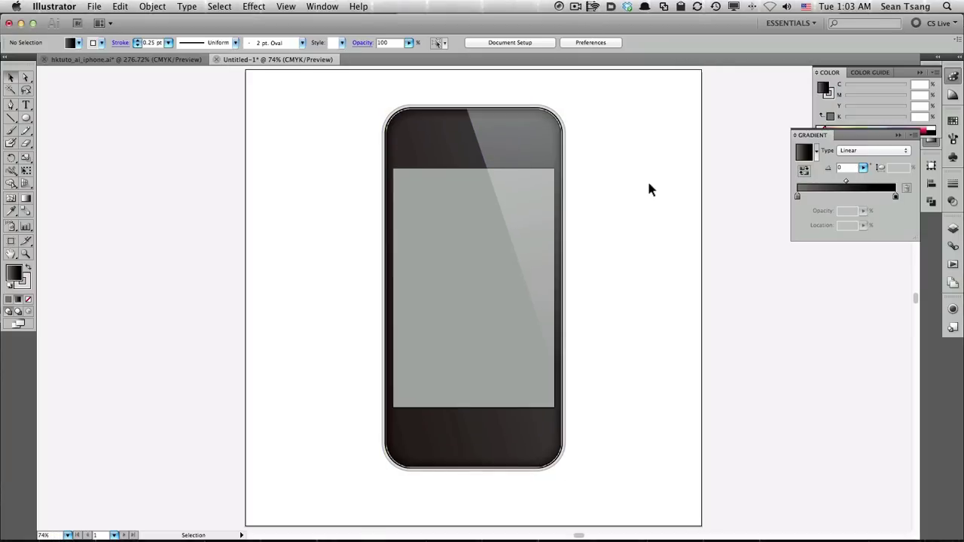
- Select the phone body's gradient fill in Appearance and open its left stop's colour
left_click(478, 446)
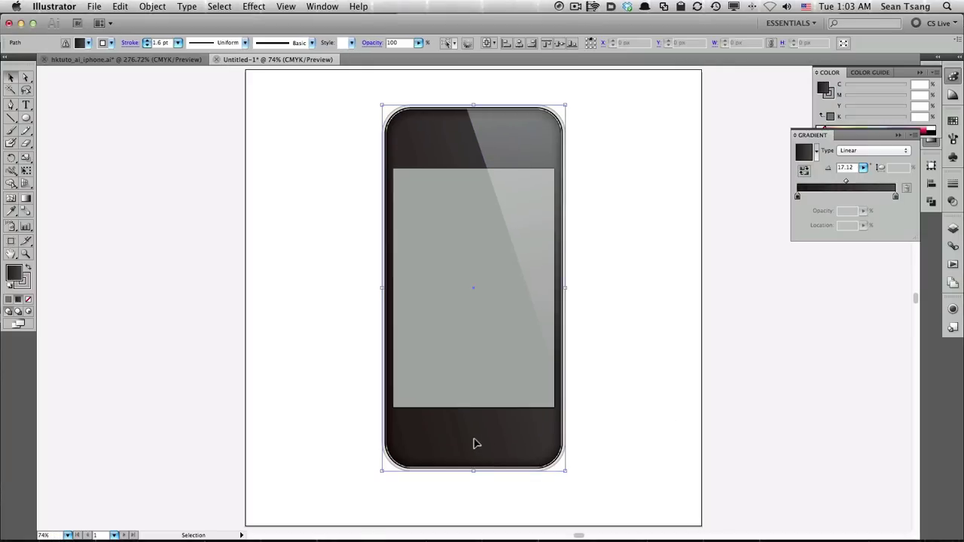
left_click(953, 309)
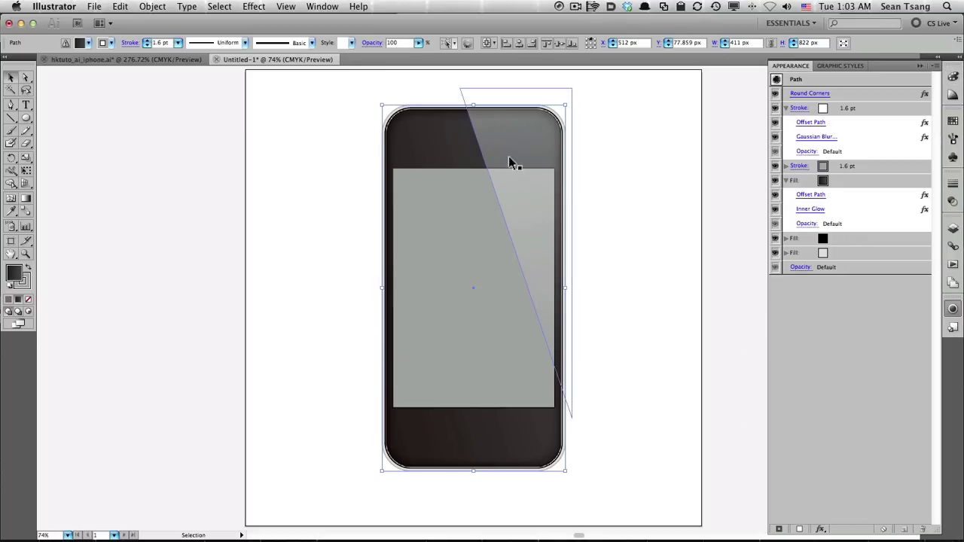
left_click(849, 238)
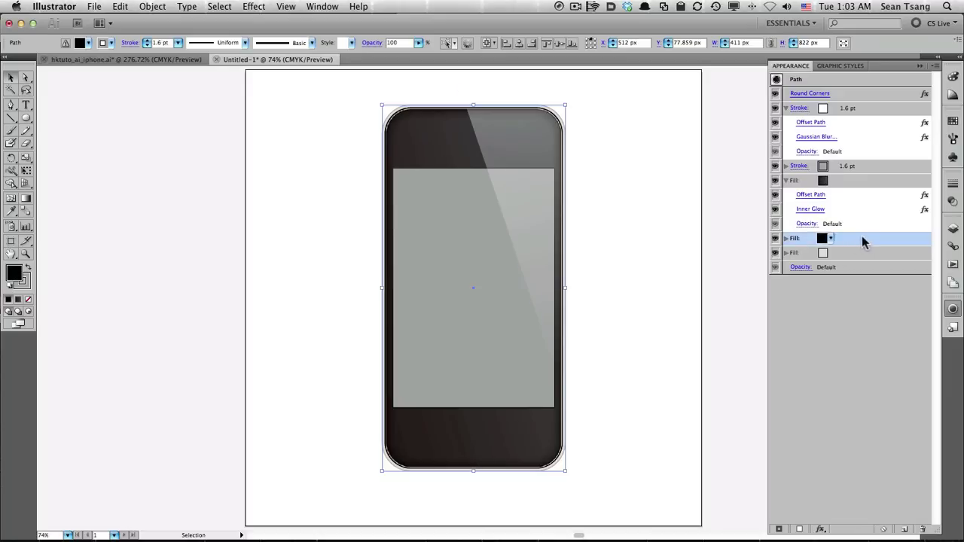
left_click(952, 77)
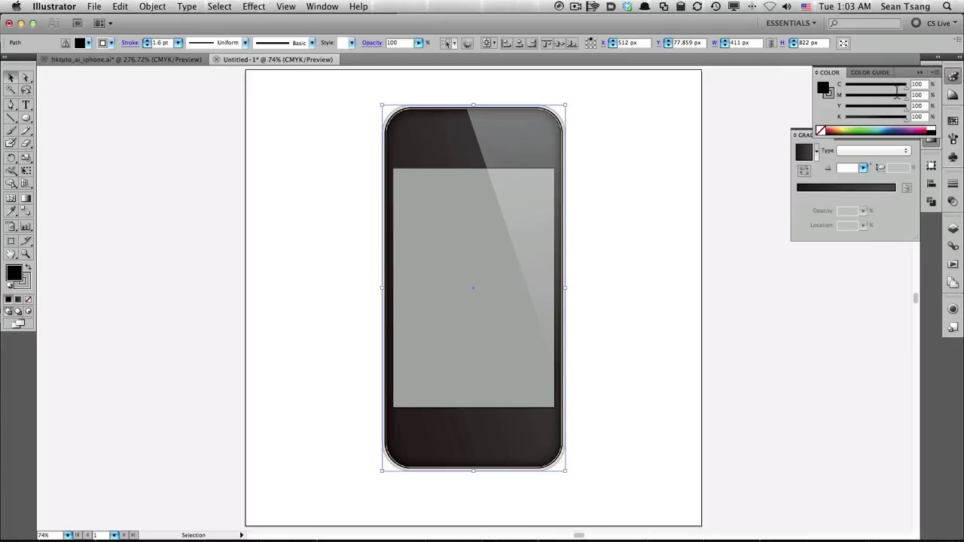
left_click(952, 309)
left_click(827, 185)
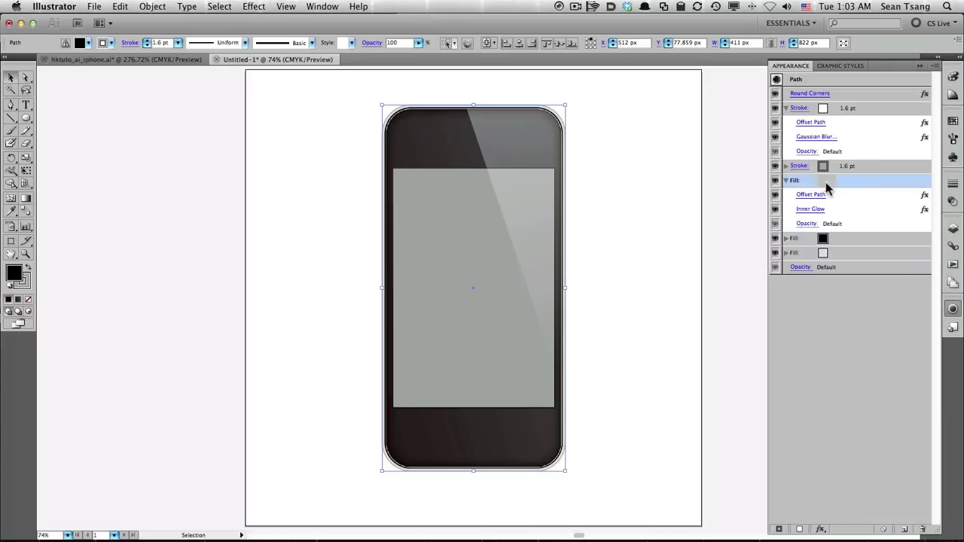
left_click(953, 309)
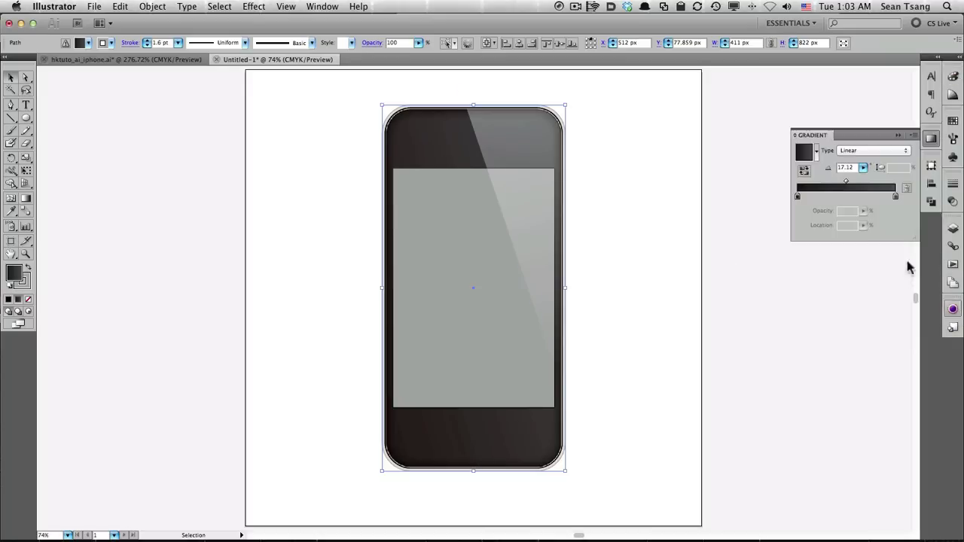
left_click(797, 197)
double_click(797, 196)
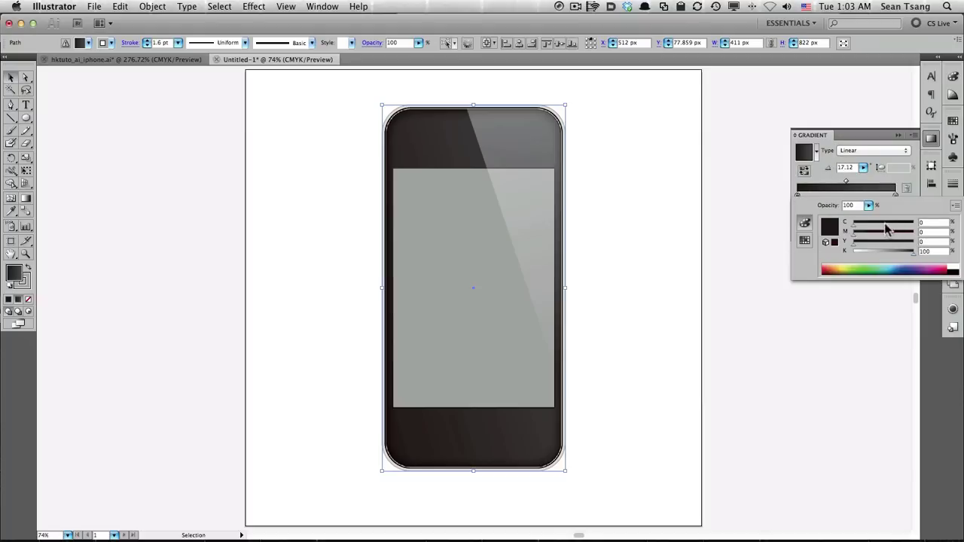
- Raise the left gradient stop's cyan, magenta and yellow to 100 for a rich black
left_click_drag(886, 224, 921, 223)
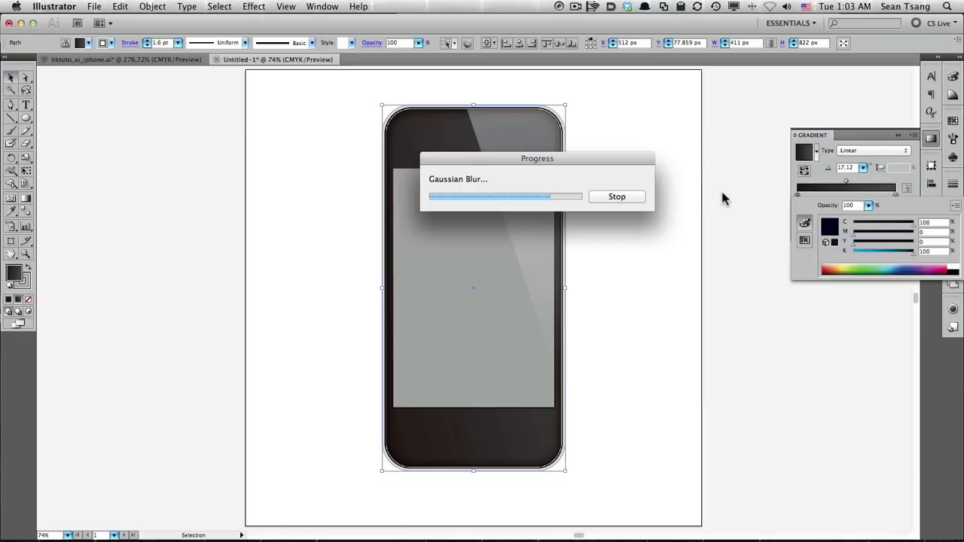
left_click(953, 309)
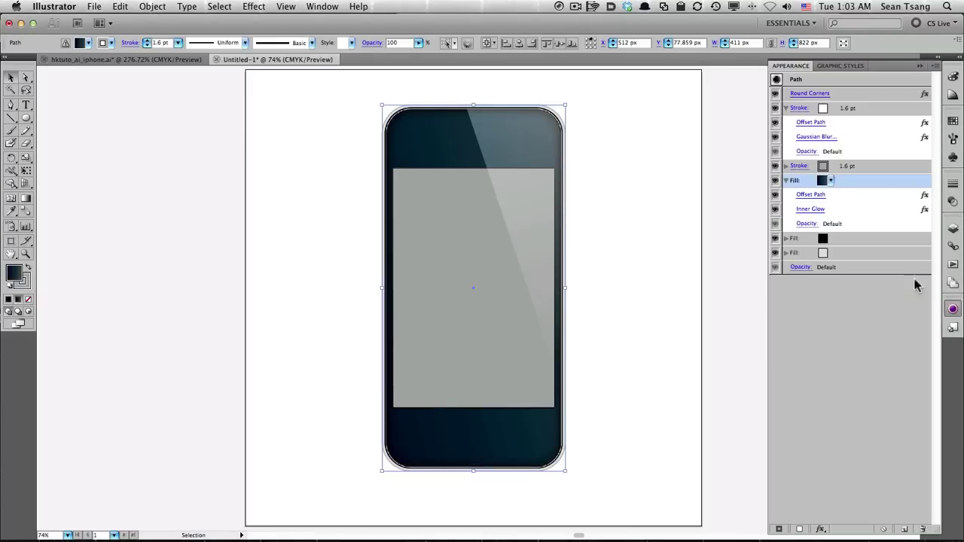
left_click(781, 138)
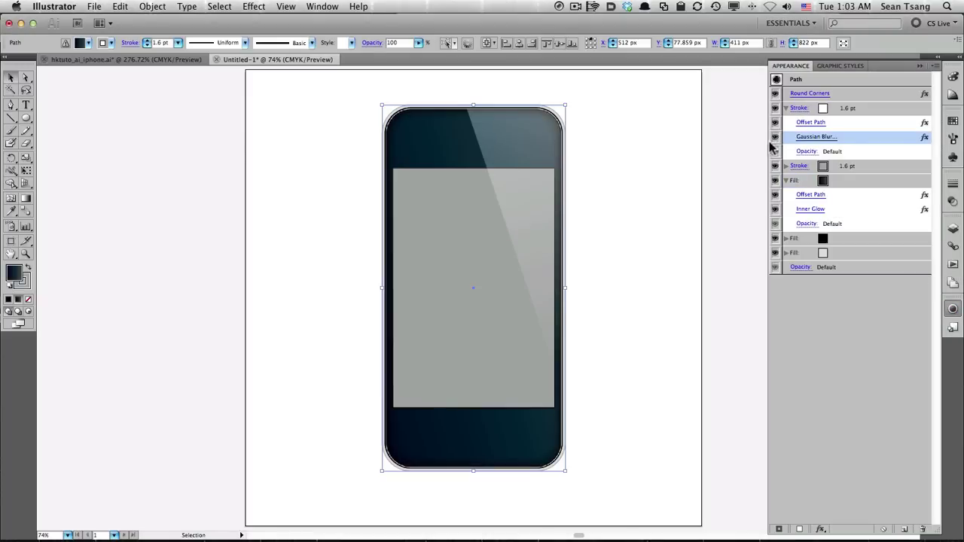
left_click(953, 309)
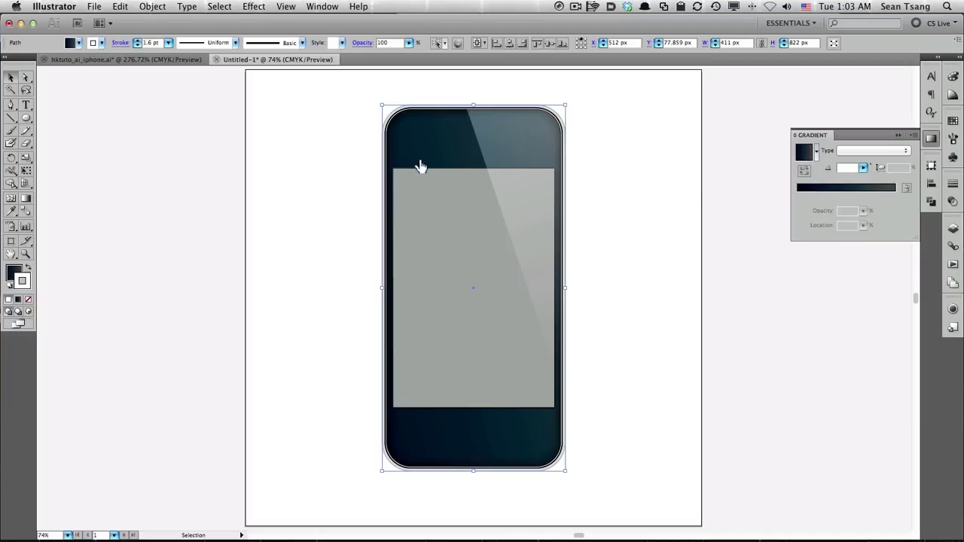
double_click(797, 194)
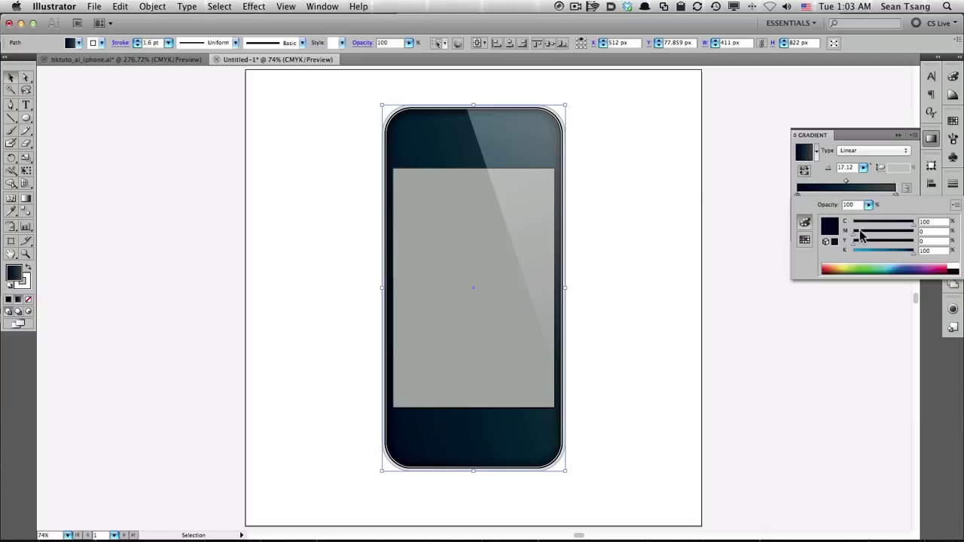
left_click_drag(861, 234, 948, 235)
left_click_drag(860, 242, 940, 243)
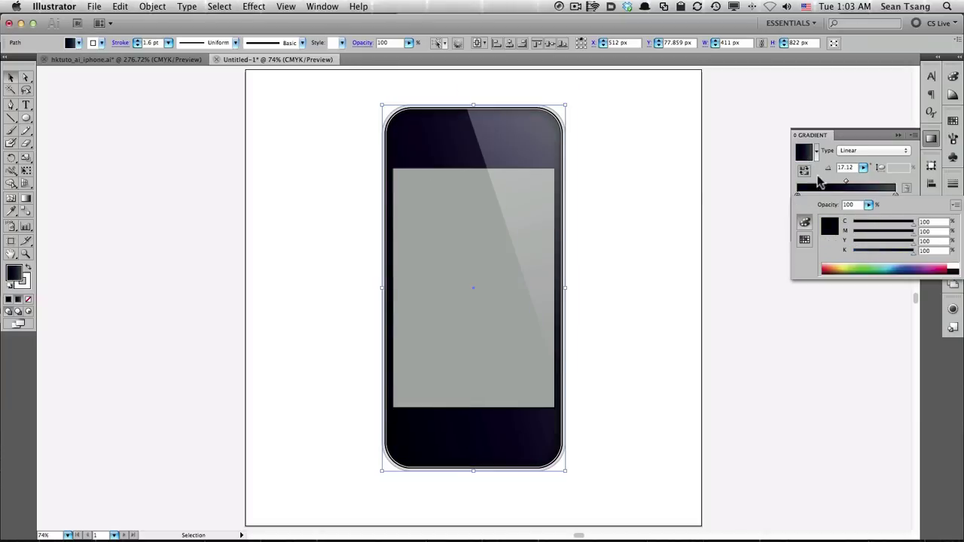
left_click(896, 194)
double_click(895, 194)
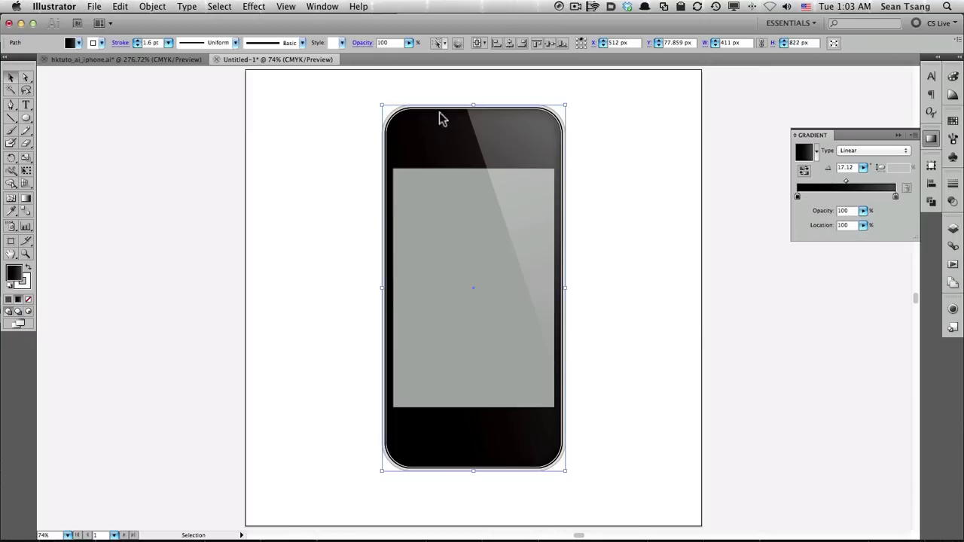
- Set the phone body's gradient stop to C 80, M 80, Y 80, K 80
left_click(686, 188)
left_click(598, 245)
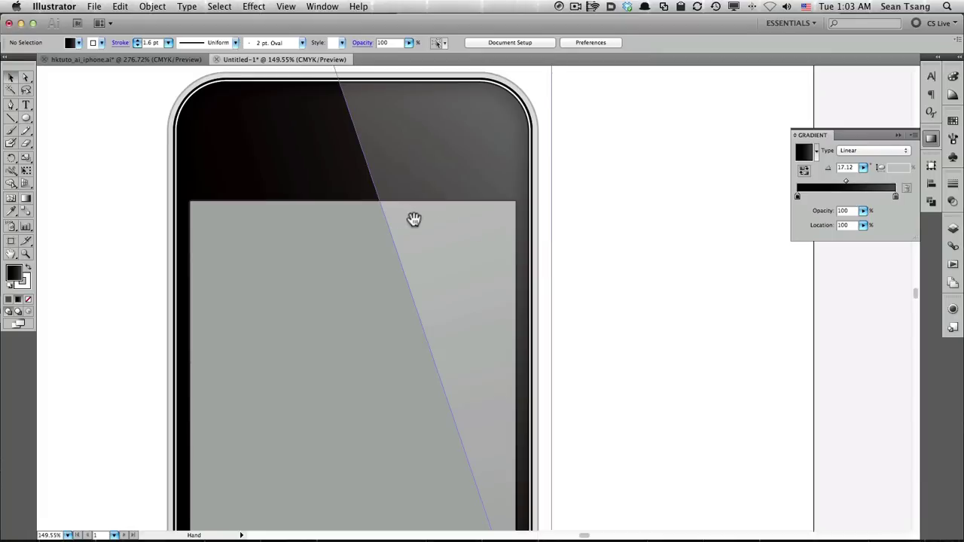
left_click_drag(314, 181, 442, 211)
left_click(434, 205)
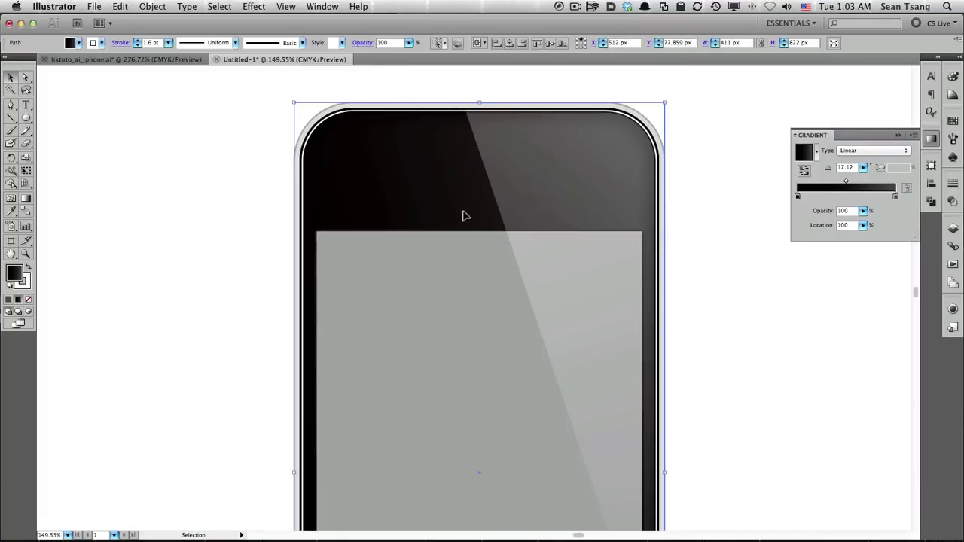
double_click(799, 197)
left_click(934, 223)
type("8")
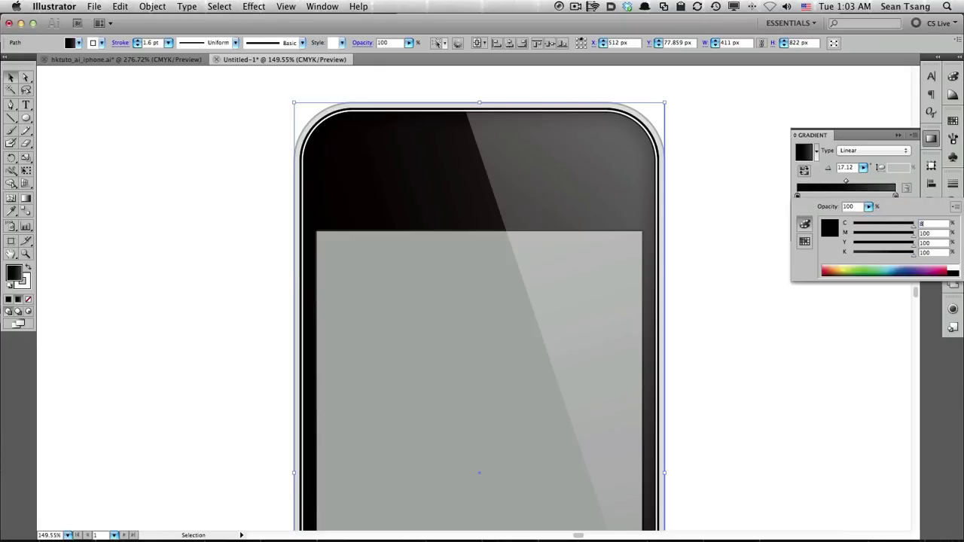
key("Return")
left_click(594, 175)
key("Tab")
type("80")
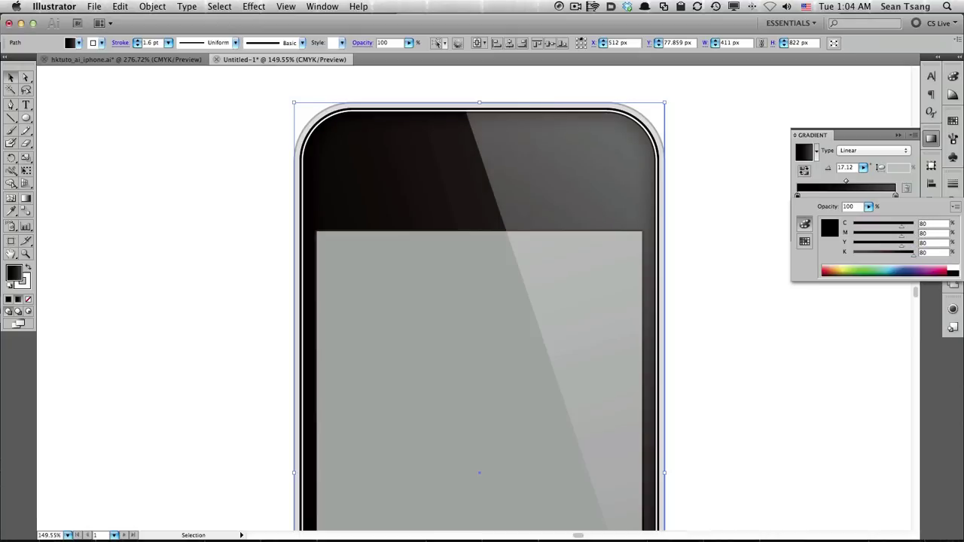
key("Tab")
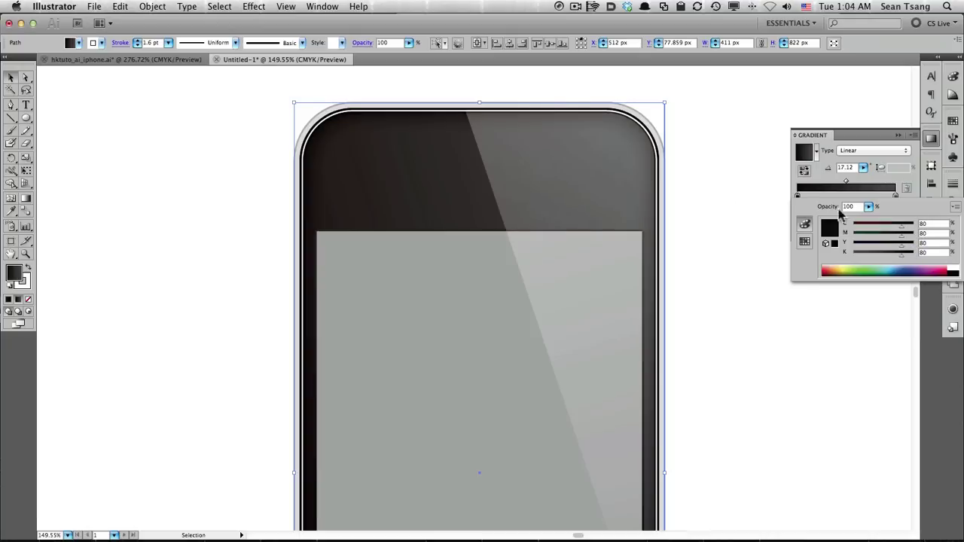
- Deselect the phone and zoom in on its lower half
scroll(490, 303, "down", 10)
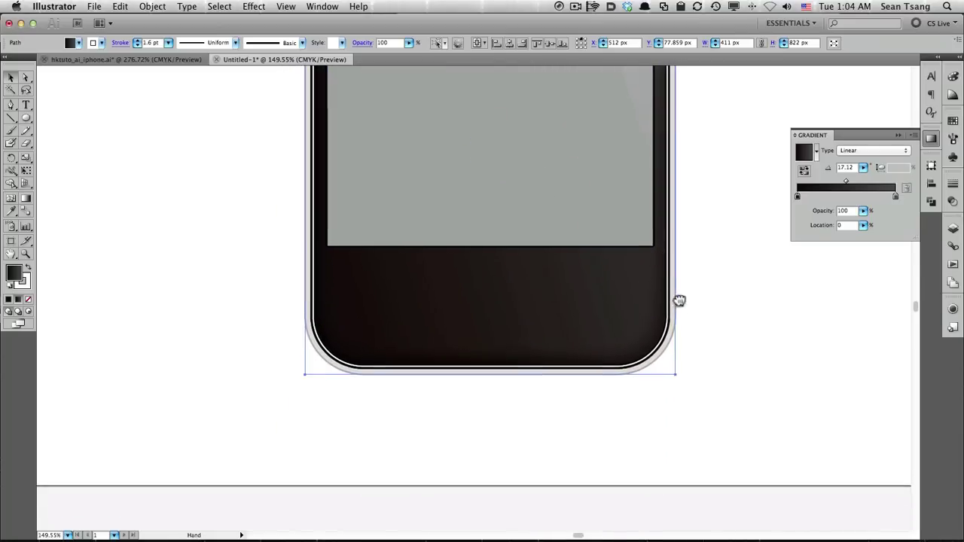
left_click_drag(680, 304, 692, 364)
left_click(953, 310)
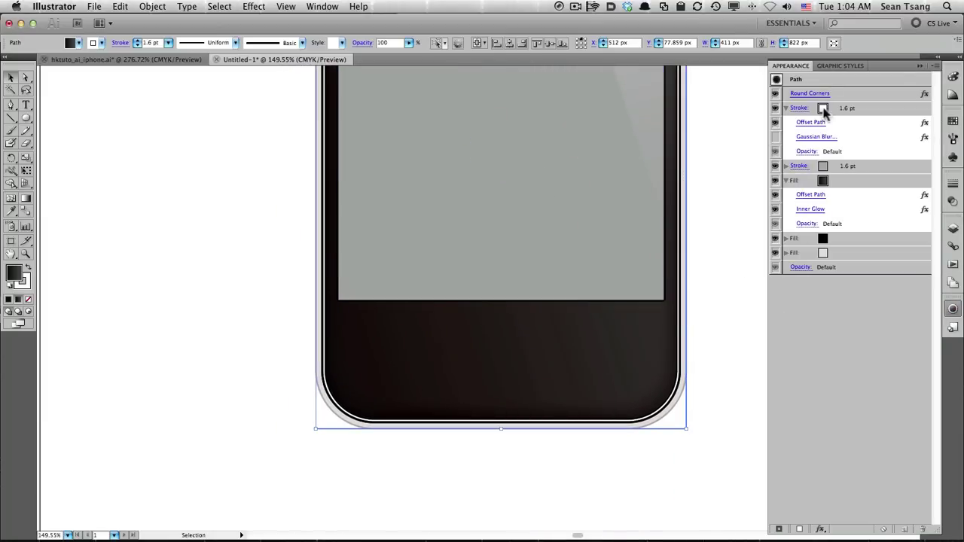
left_click(715, 322)
key("a")
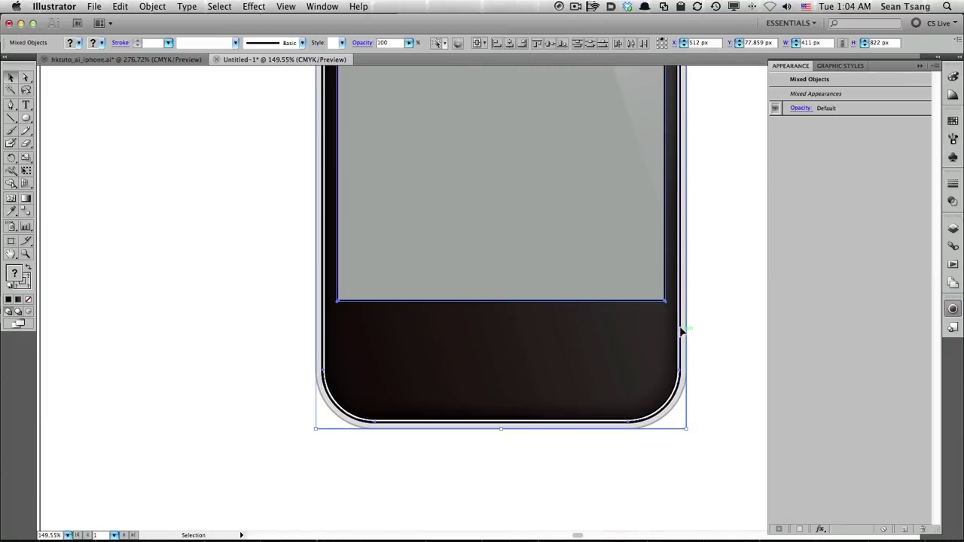
left_click_drag(276, 263, 776, 442)
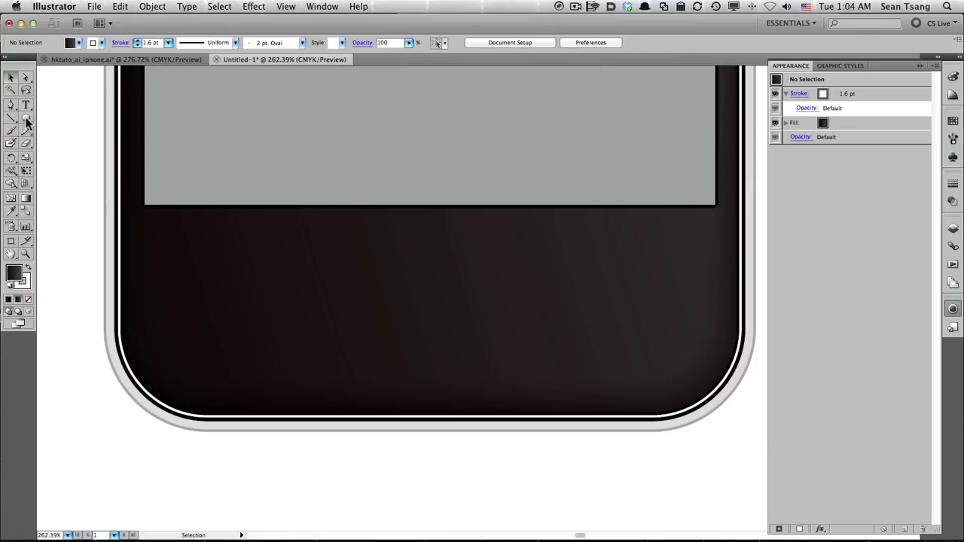
- Draw an 80 × 80 px circle and centre it in the phone's lower bezel
left_click(26, 119)
left_click(429, 303)
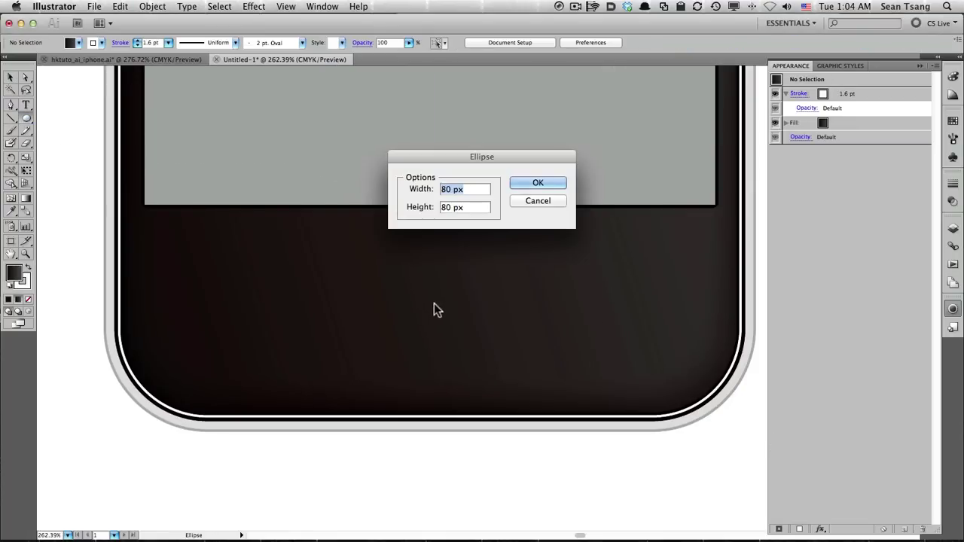
left_click(541, 184)
key("v")
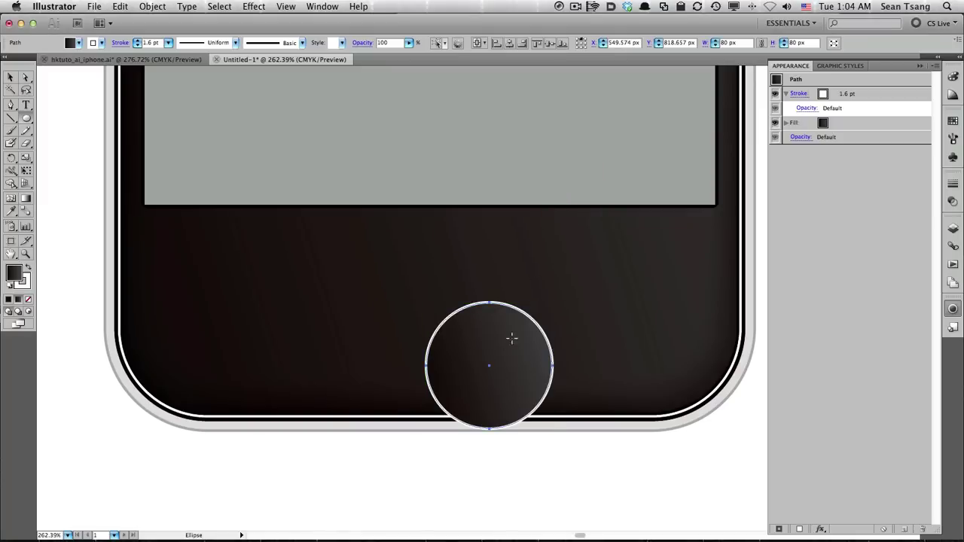
left_click_drag(531, 355, 412, 241)
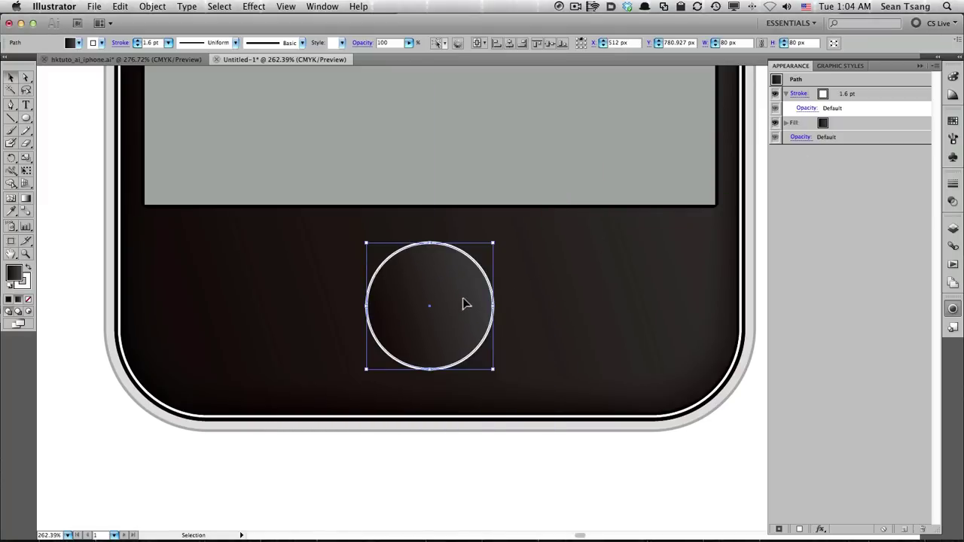
left_click_drag(466, 303, 466, 301)
- Give the circle a light grey stroke at 20% black
left_click(953, 183)
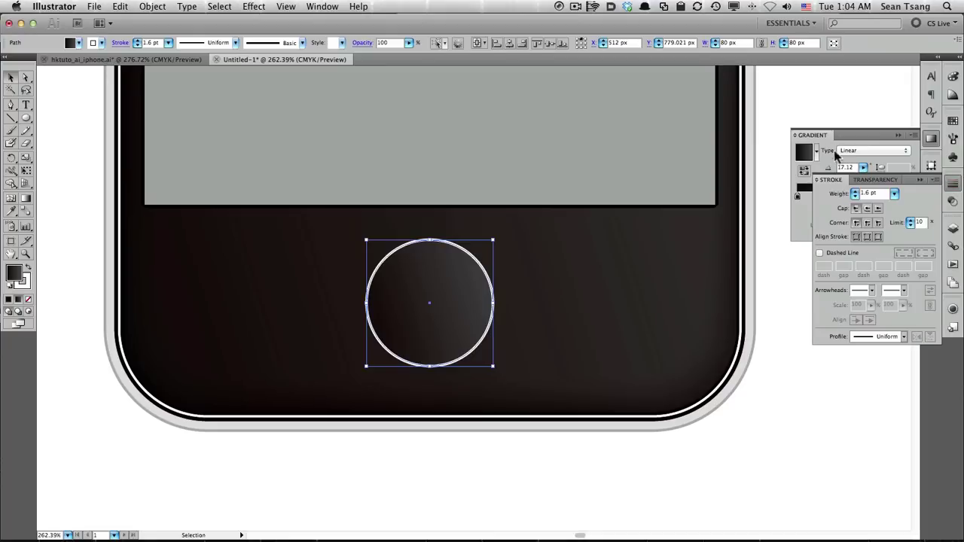
left_click(953, 77)
left_click(832, 93)
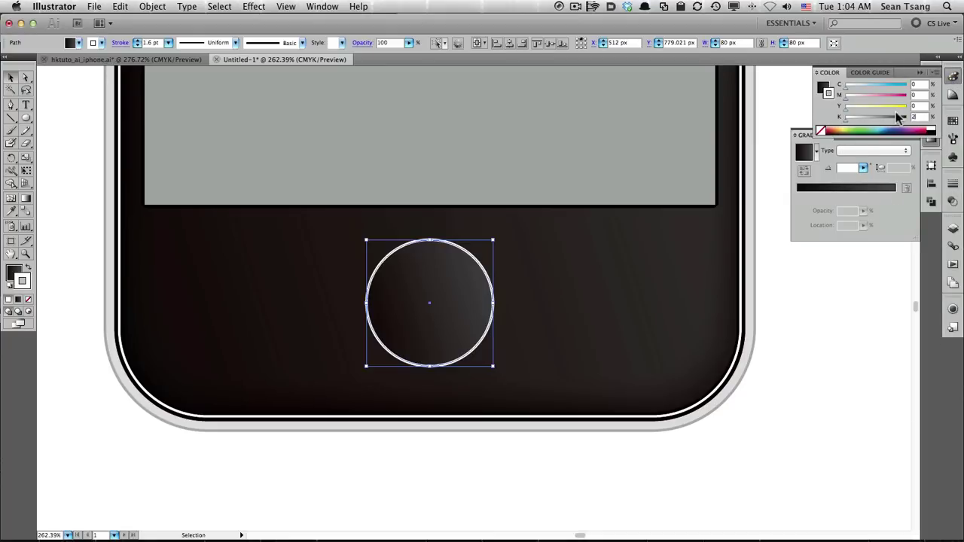
type("0")
key("Return")
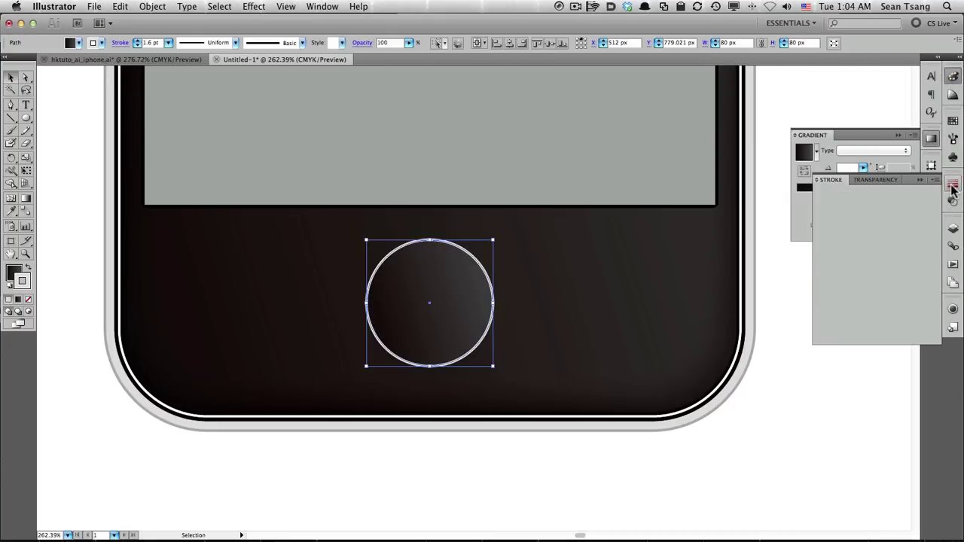
left_click(953, 183)
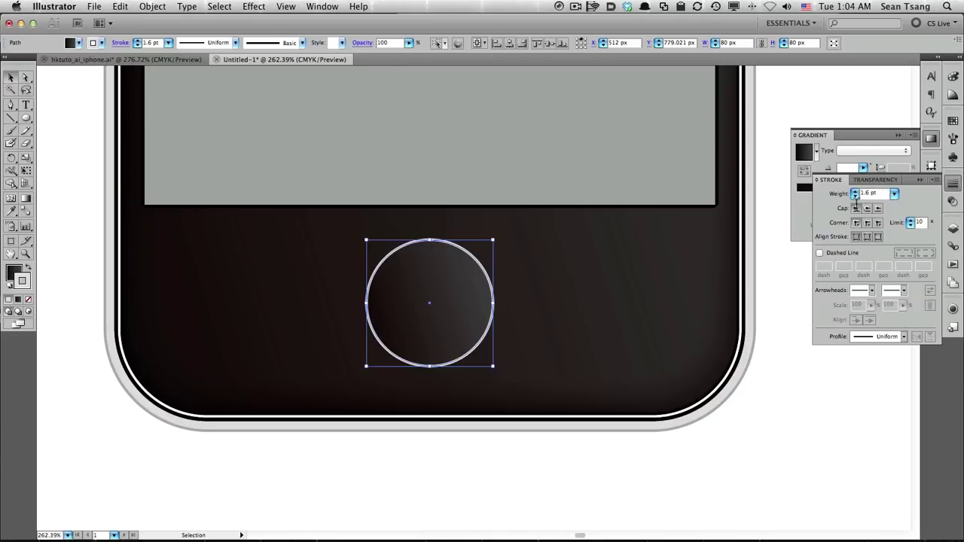
- Set the circle's stroke weight to 0.25 pt and zoom in on it
left_click(896, 194)
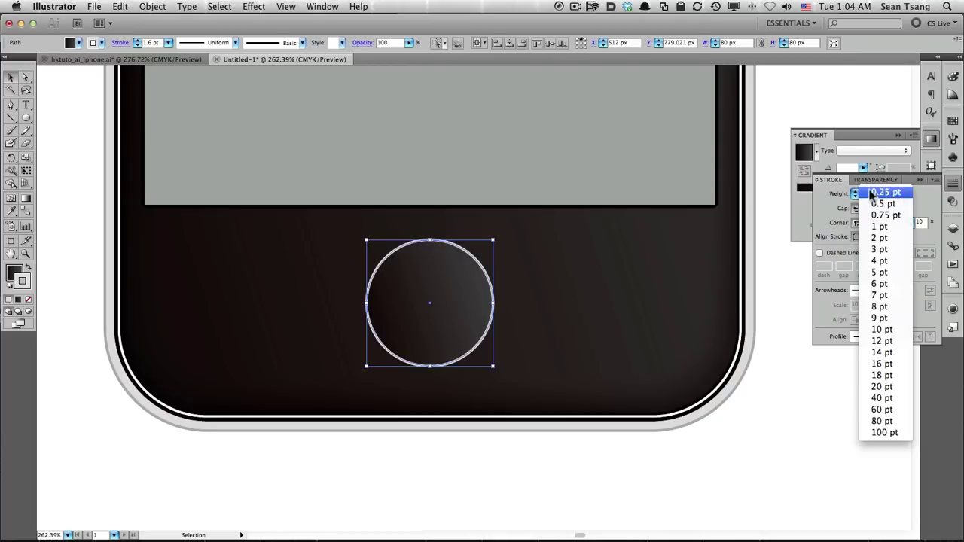
left_click(874, 193)
key("z")
left_click_drag(299, 186, 638, 435)
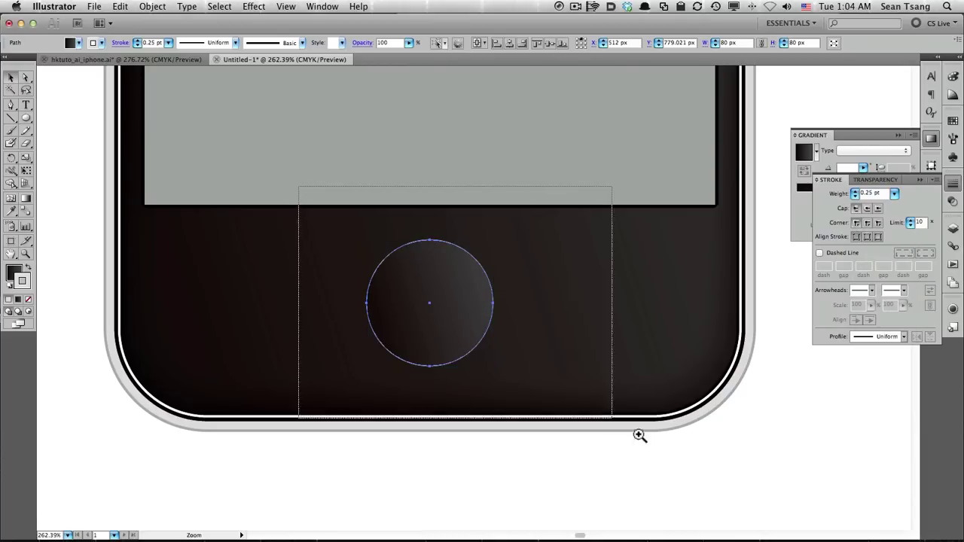
scroll(519, 416, "down", 2)
key("v")
- Duplicate the circle's fill in the Appearance panel
left_click(480, 517)
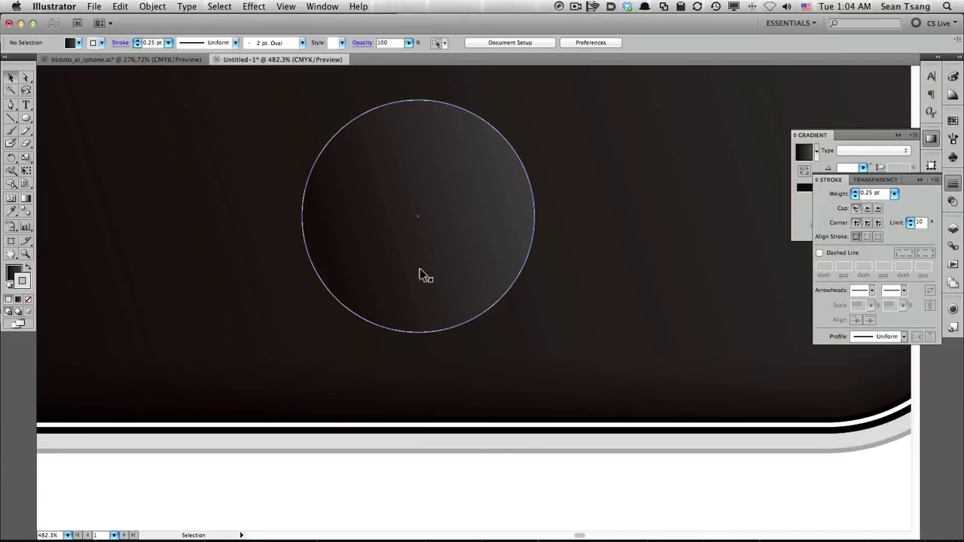
left_click(421, 273)
left_click(954, 309)
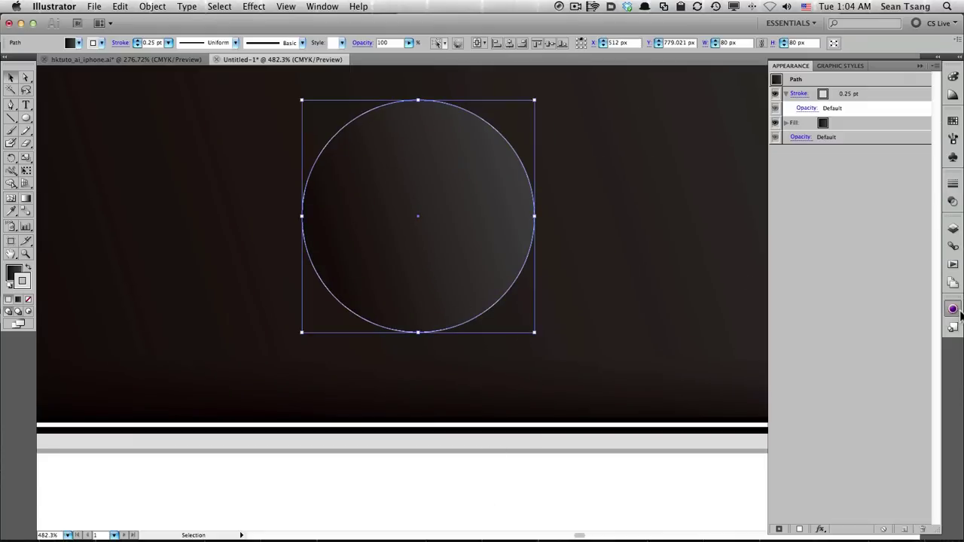
left_click(848, 128)
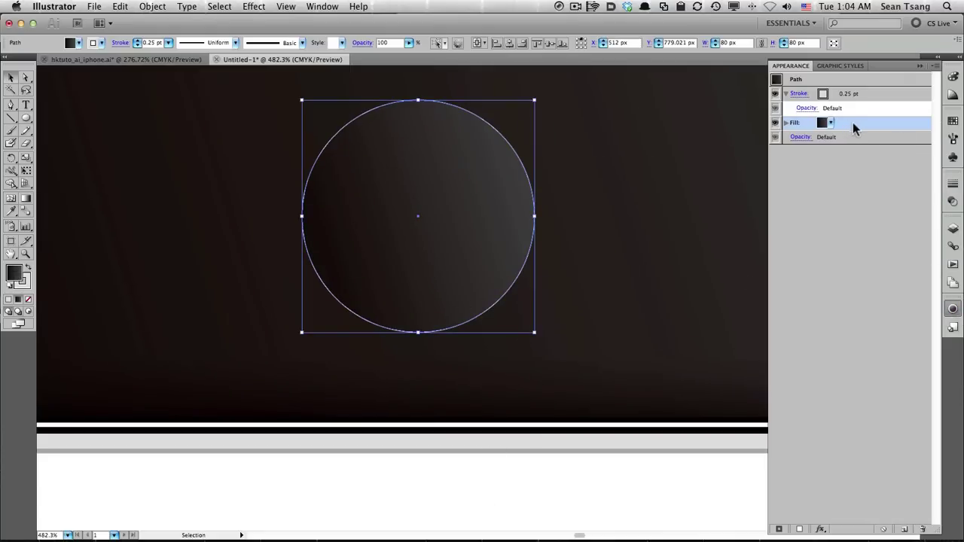
left_click(851, 257)
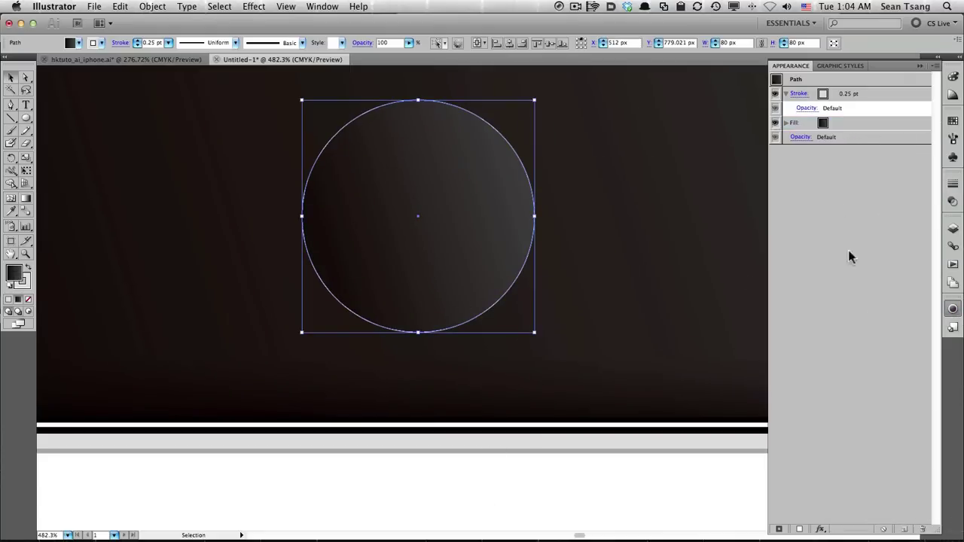
left_click(848, 128)
left_click(904, 530)
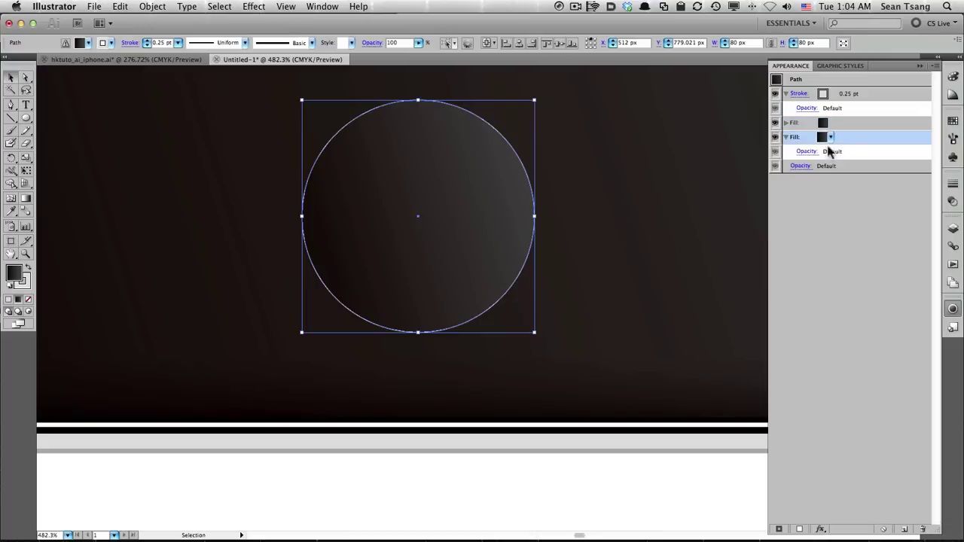
- Fill the duplicated layer with the solid black swatch
left_click(953, 78)
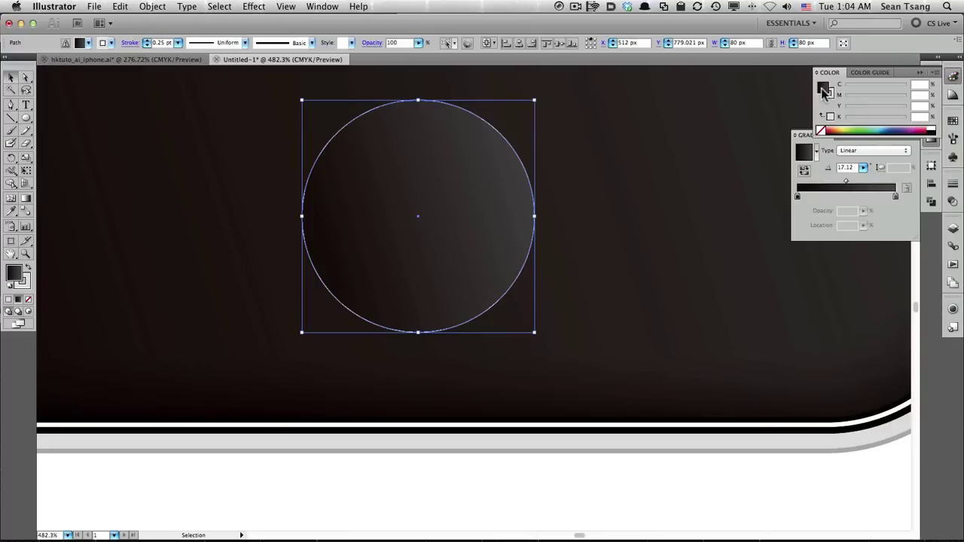
left_click(953, 121)
left_click(827, 128)
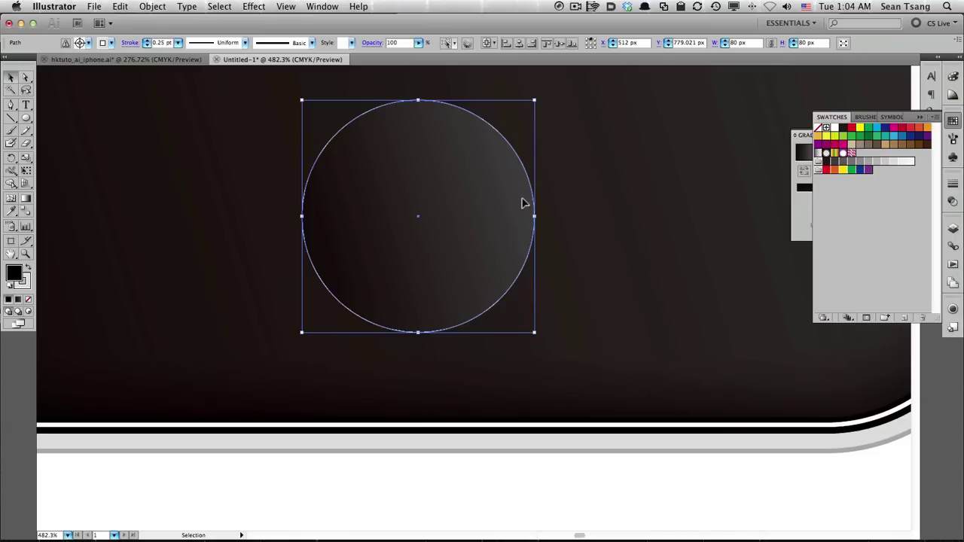
left_click(953, 310)
left_click(953, 228)
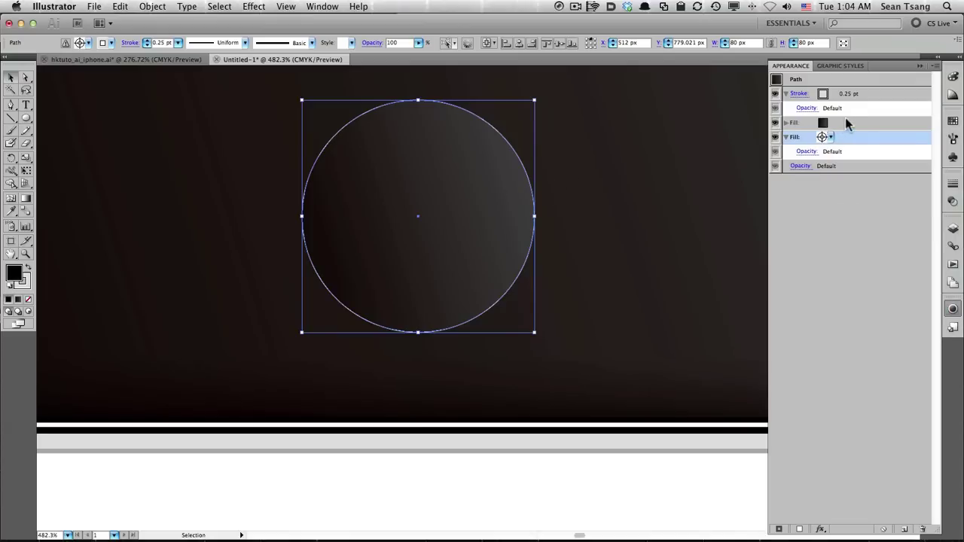
left_click(953, 260)
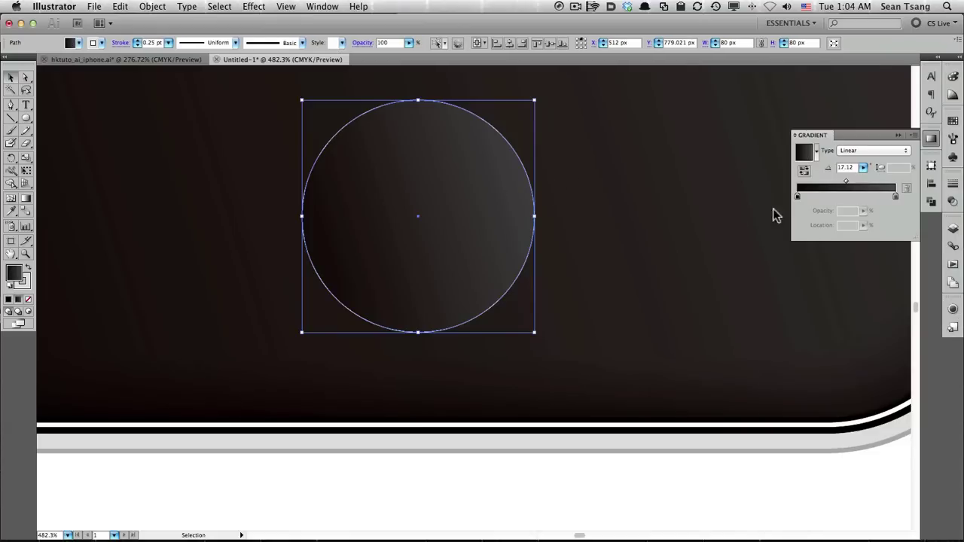
- Reverse the circle's gradient and set its left stop to 50% CMYK values
left_click(805, 173)
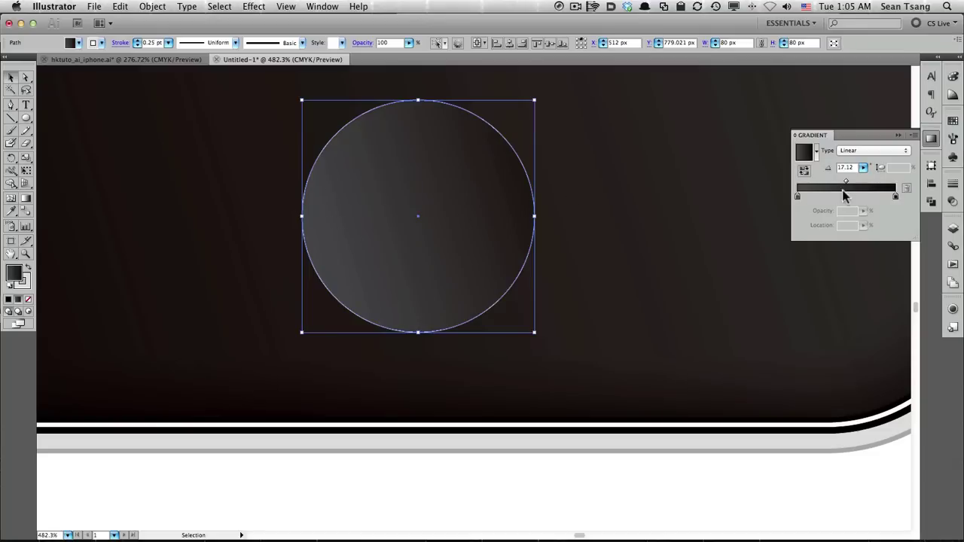
left_click(798, 197)
double_click(797, 197)
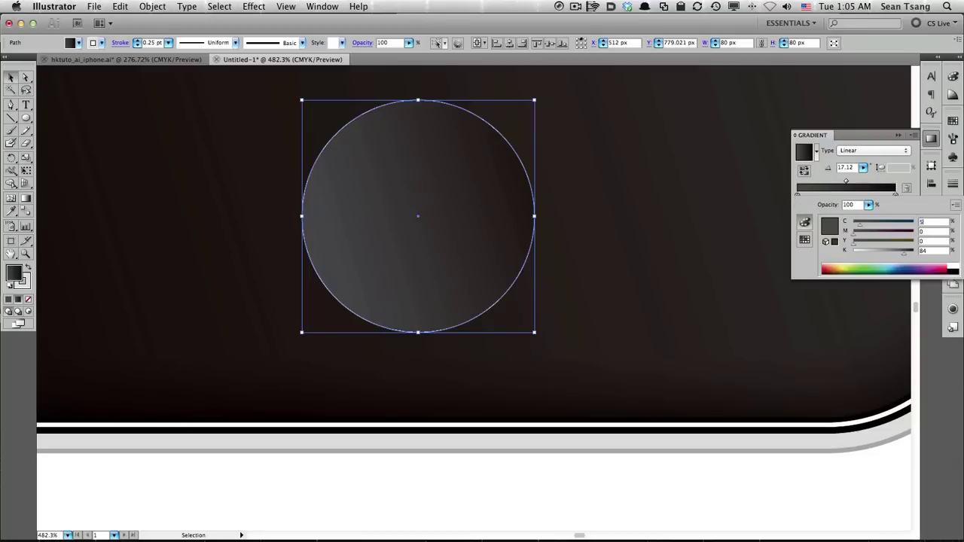
type("50")
key("Tab")
type("50")
key("Tab")
type("50")
key("Tab")
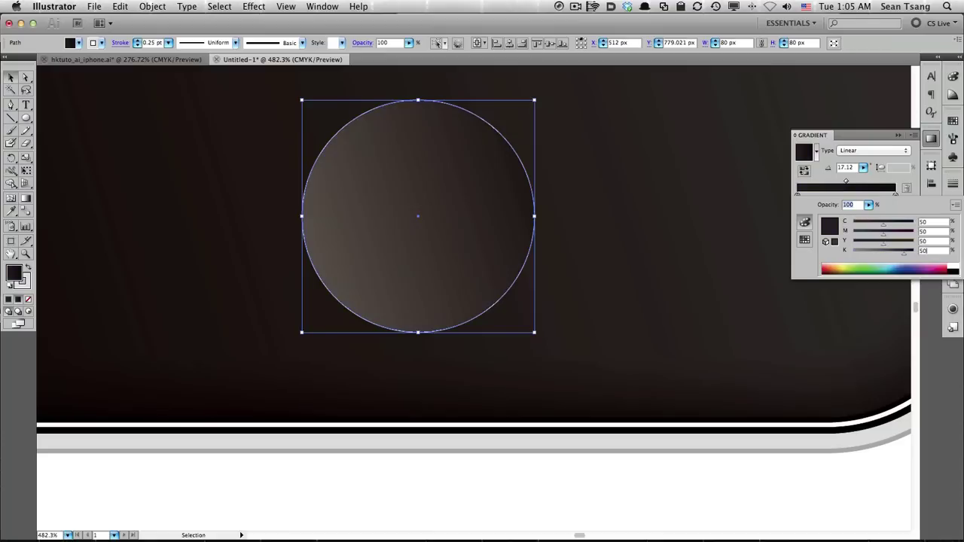
key("Return")
- Set the right stop to rich black (C 100, M 100, Y 80, K 80) at a 0° angle
double_click(896, 196)
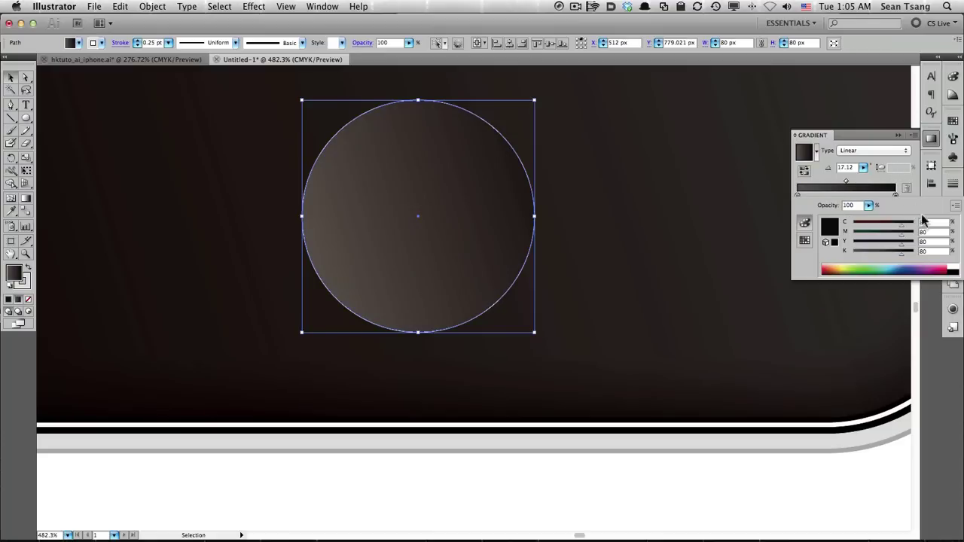
type("100")
key("Tab")
type("100")
key("Tab")
type("100")
key("Tab")
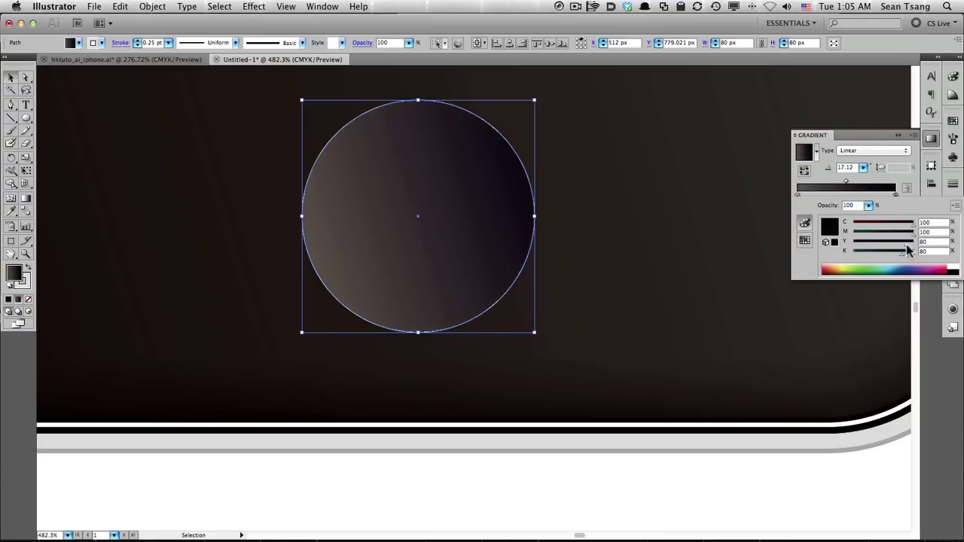
type("880")
key("Return")
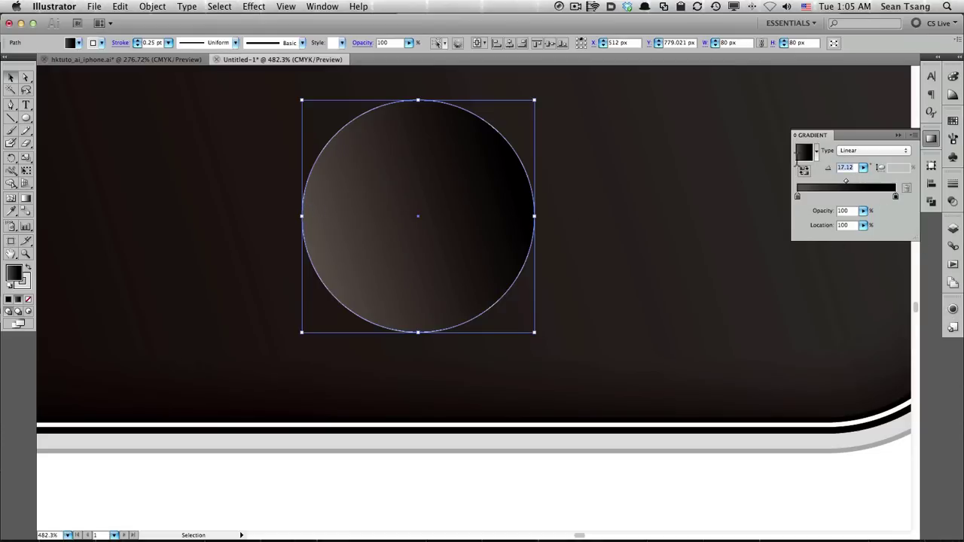
type("0")
key("Tab")
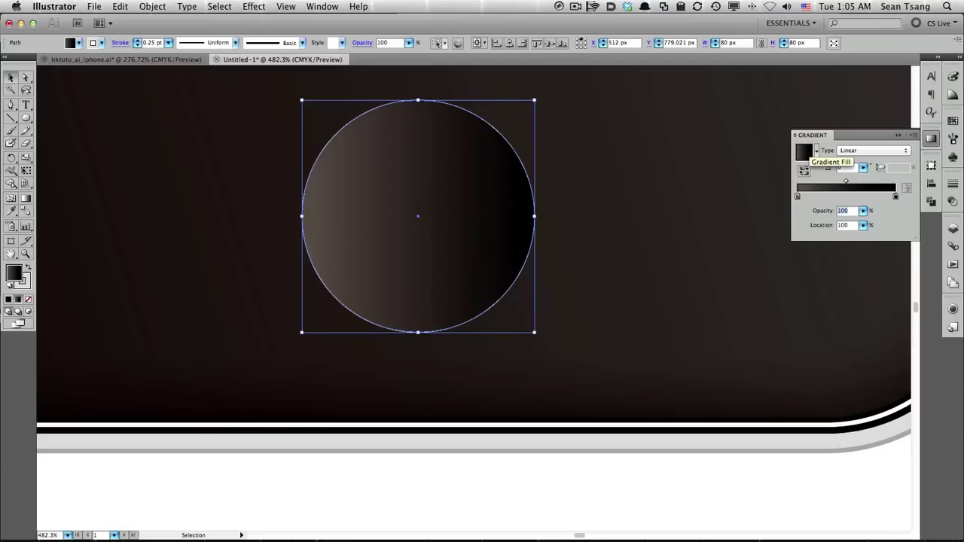
left_click(952, 308)
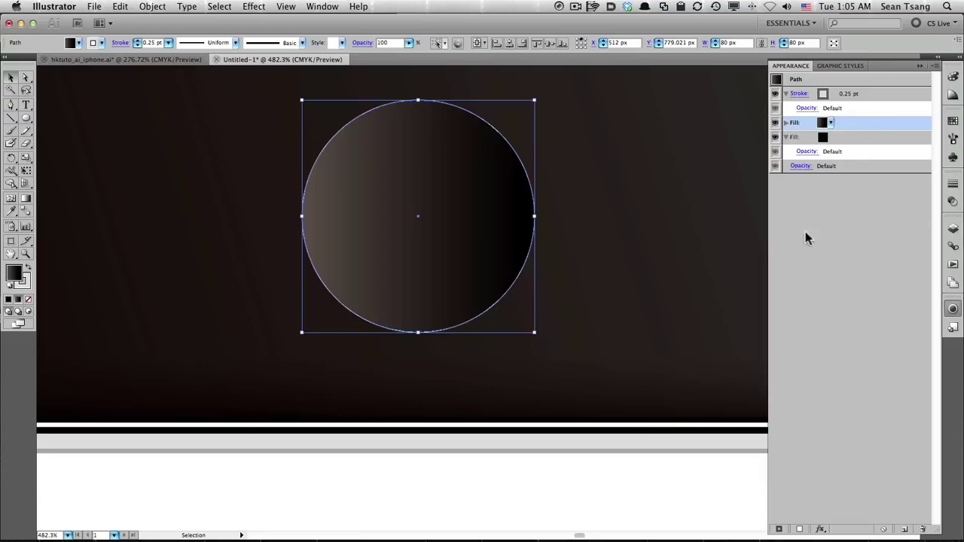
- Apply a -1 px Offset Path effect to the circle's gradient fill
left_click(822, 530)
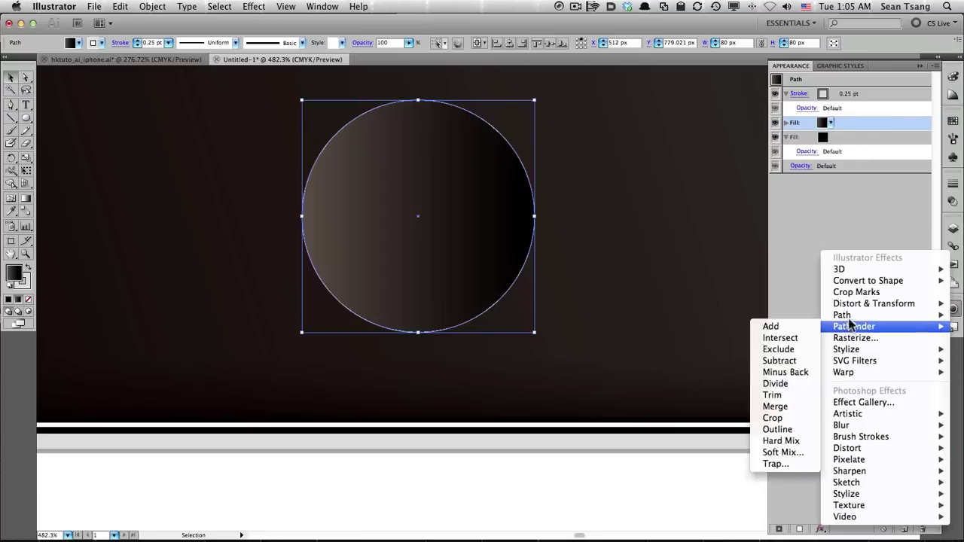
left_click(773, 316)
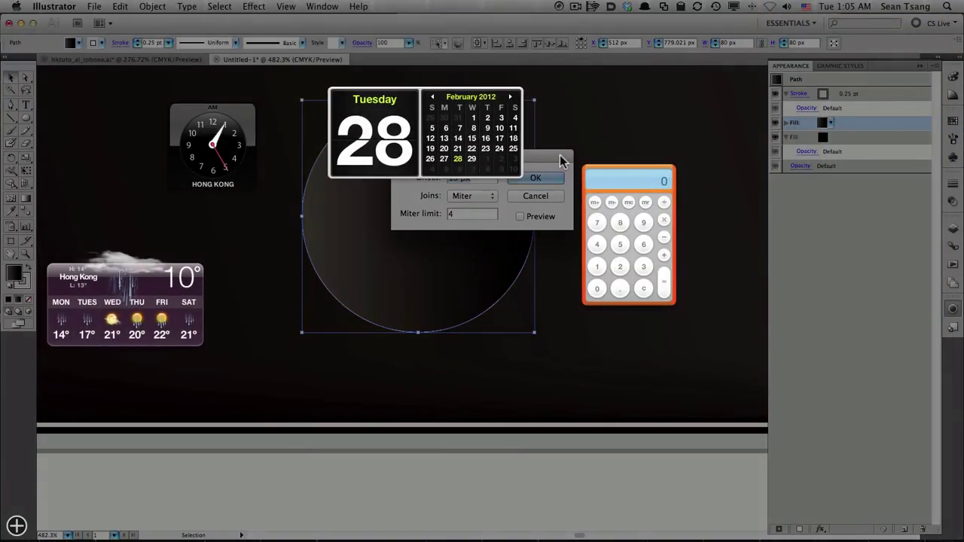
left_click(560, 154)
type("-1")
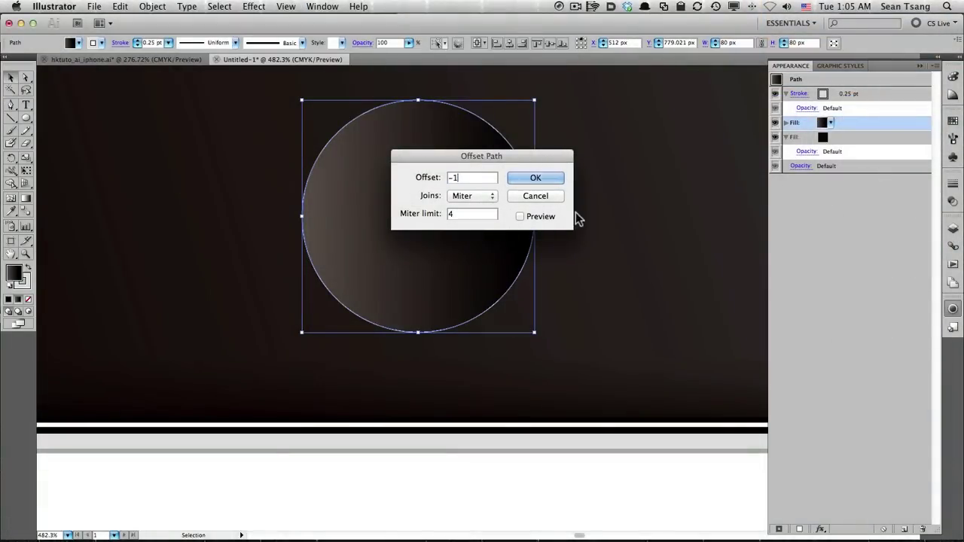
left_click(554, 216)
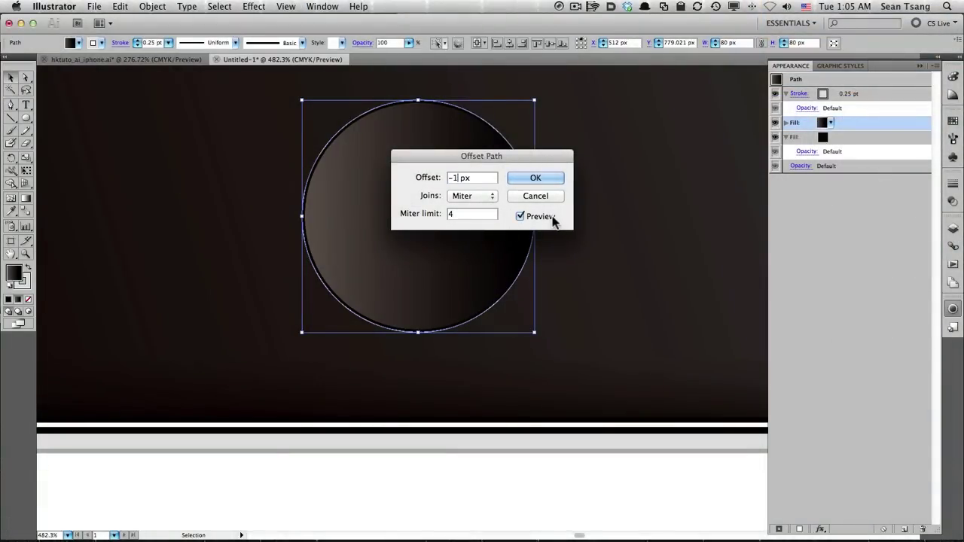
left_click(538, 178)
- Deselect, zoom out, then zoom in closely on the home button
left_click(467, 475)
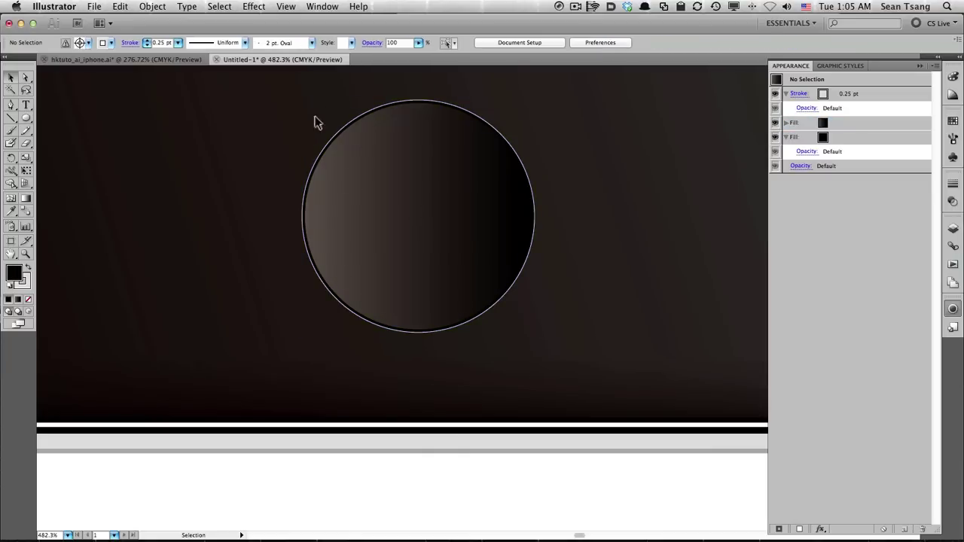
left_click(486, 327, "alt")
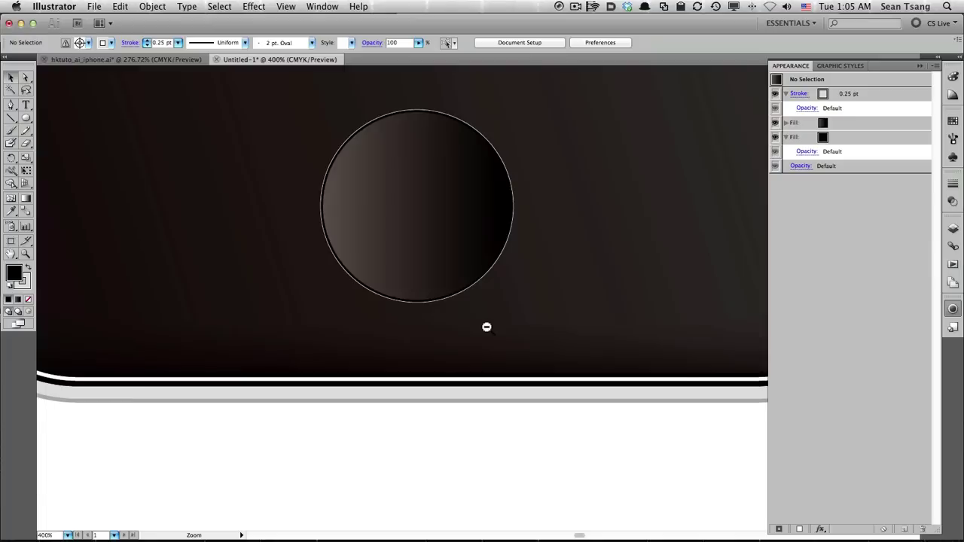
left_click(486, 327, "alt")
left_click(490, 325, "alt")
left_click(491, 325, "alt")
scroll(497, 354, "up", 2)
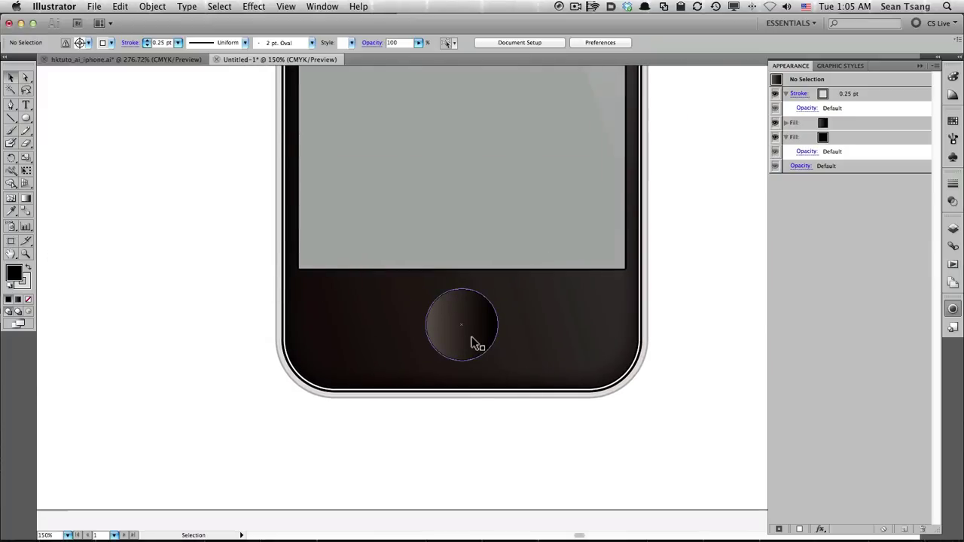
left_click(482, 353)
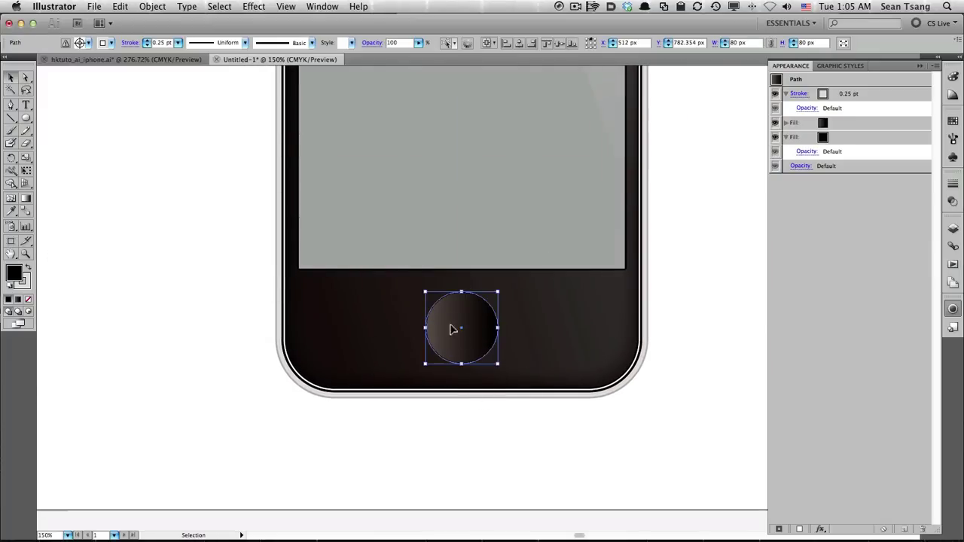
left_click_drag(343, 254, 620, 430)
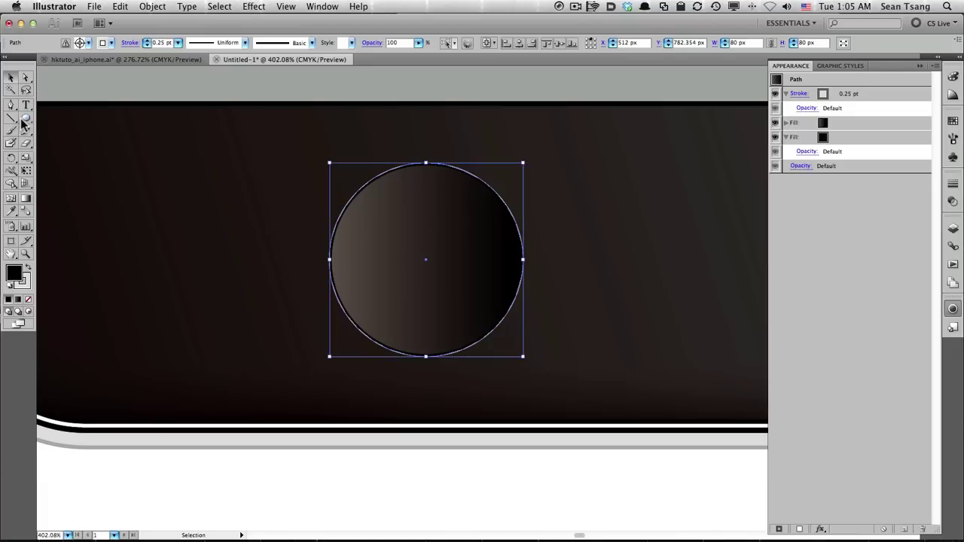
left_click_drag(23, 121, 78, 124)
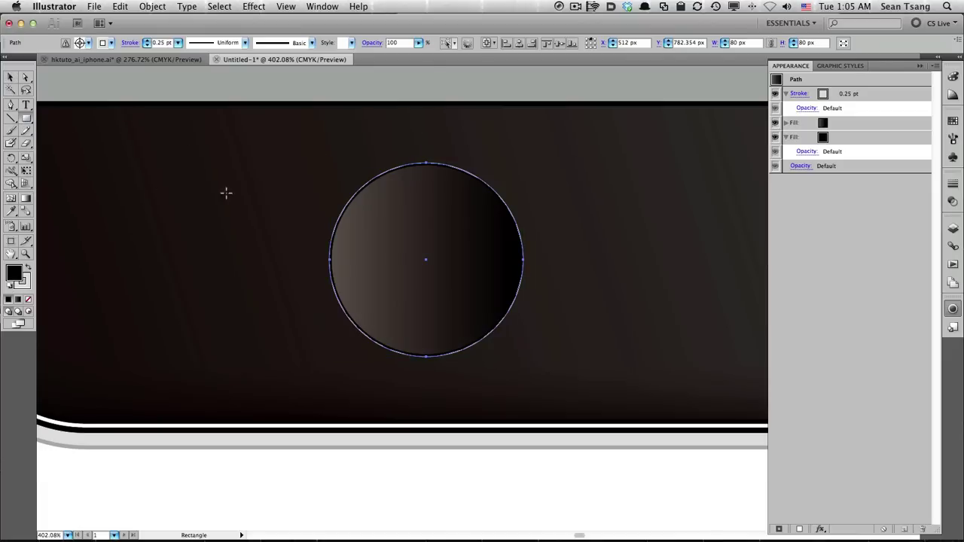
- Draw a 40 × 40 px square from the home button's centre
left_click_drag(426, 259, 473, 307)
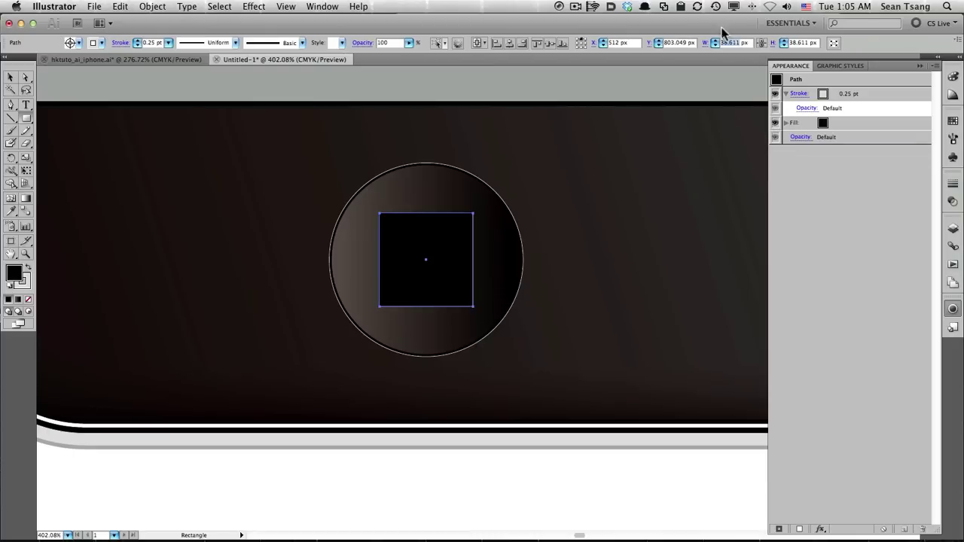
type("40")
key("Tab")
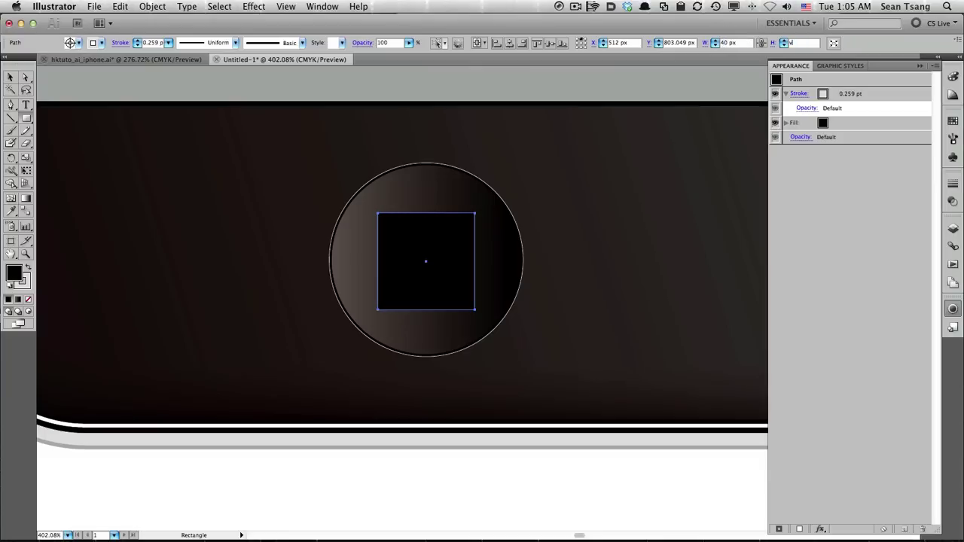
key("Return")
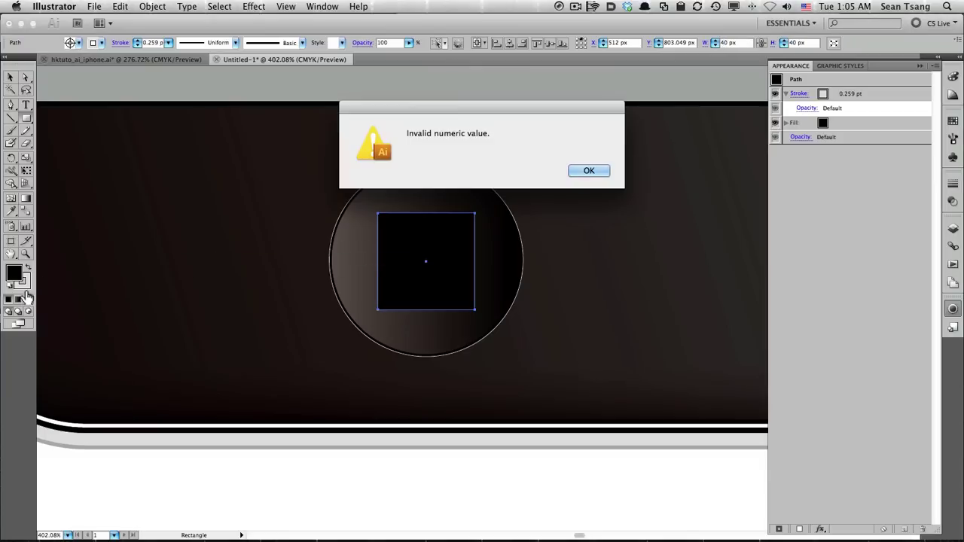
left_click(589, 171)
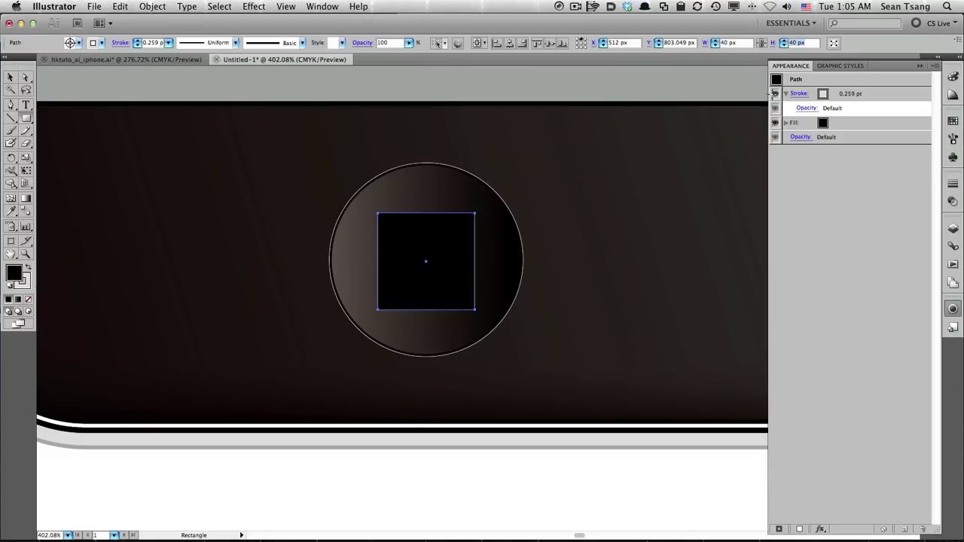
- Give the square no fill, a light grey stroke and a 3 pt weight
left_click(953, 76)
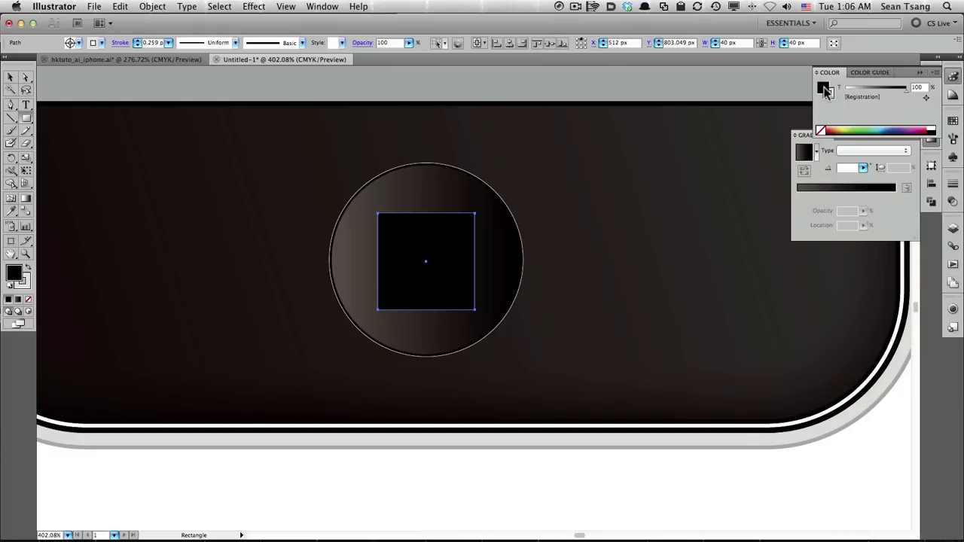
left_click(822, 132)
left_click(830, 93)
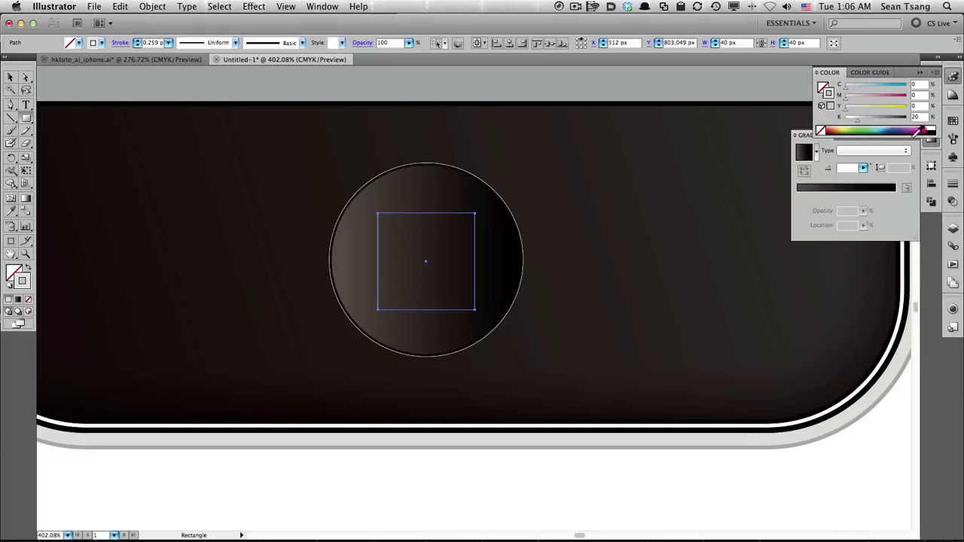
left_click(953, 184)
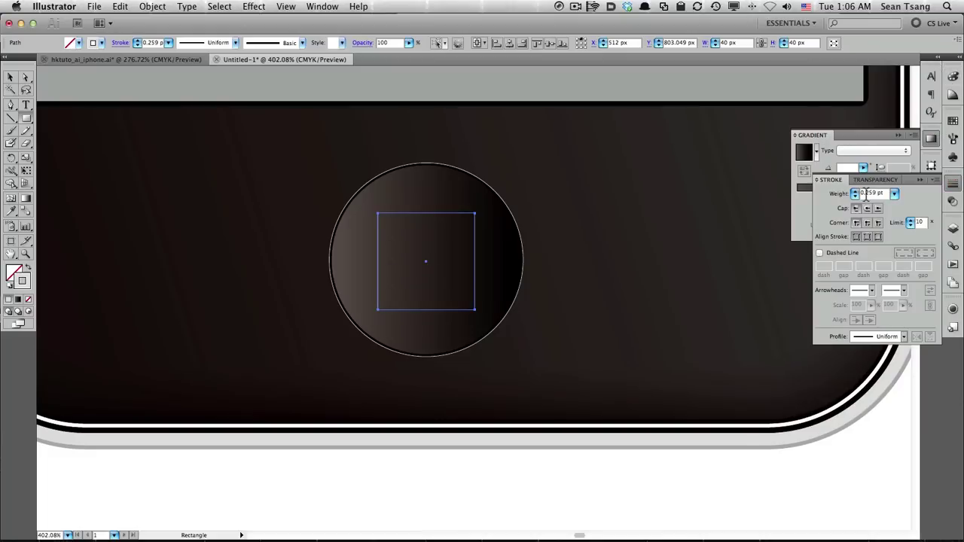
left_click(894, 194)
left_click(889, 249)
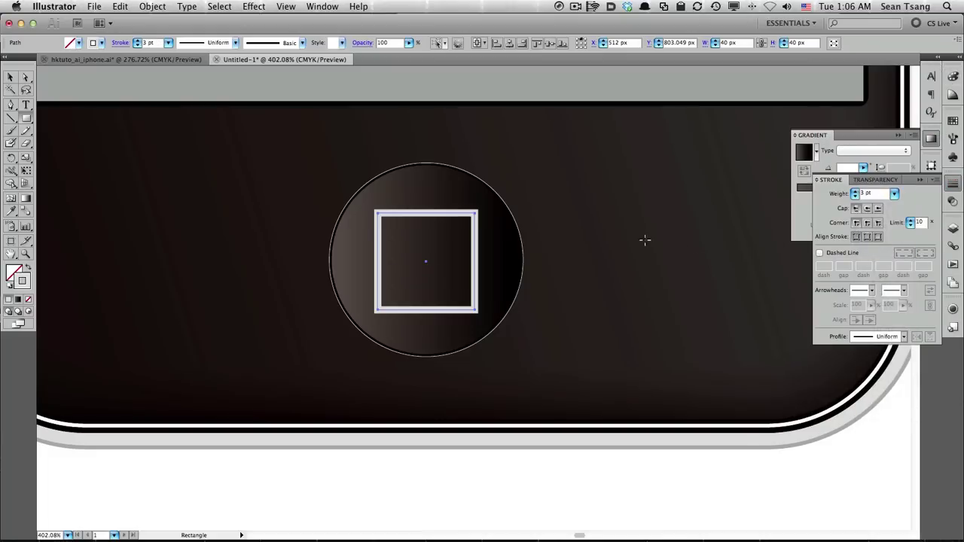
- Apply an 8 px Round Corners effect to the home-button square, then zoom out to the phone
left_click(256, 6)
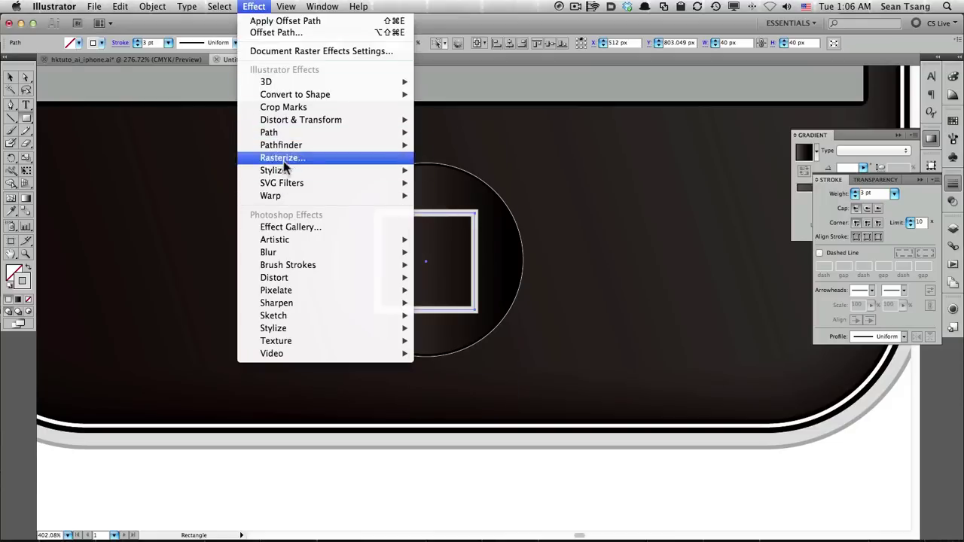
mouse_move(272, 171)
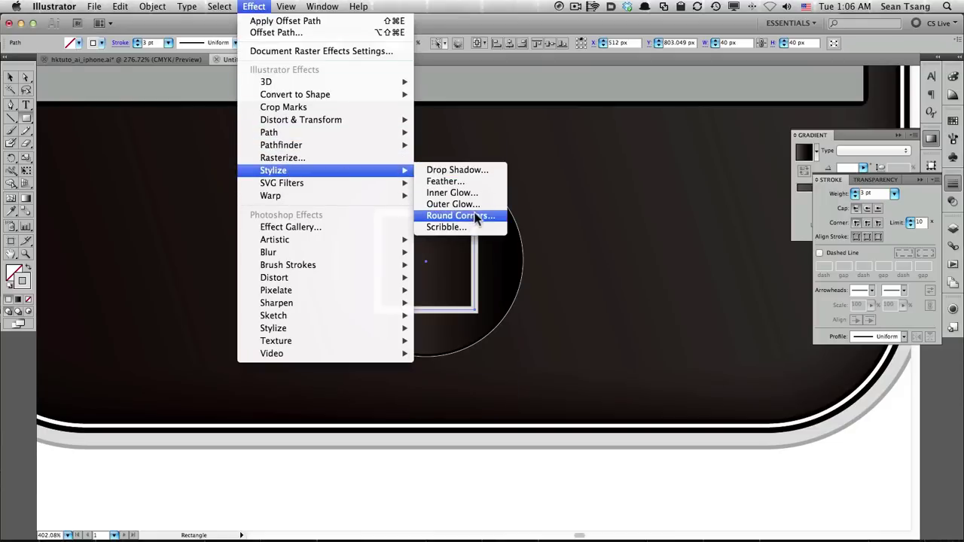
left_click(473, 214)
left_click(703, 211)
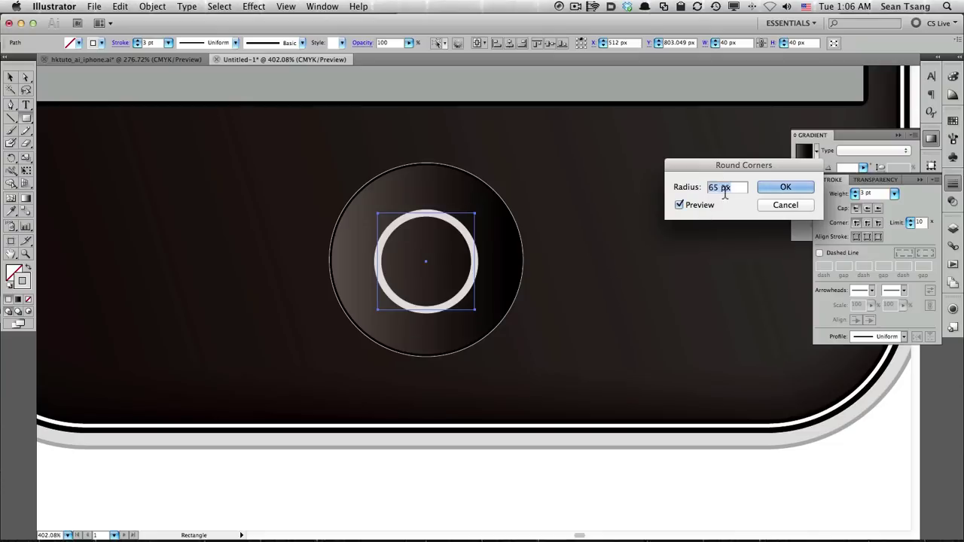
type("5")
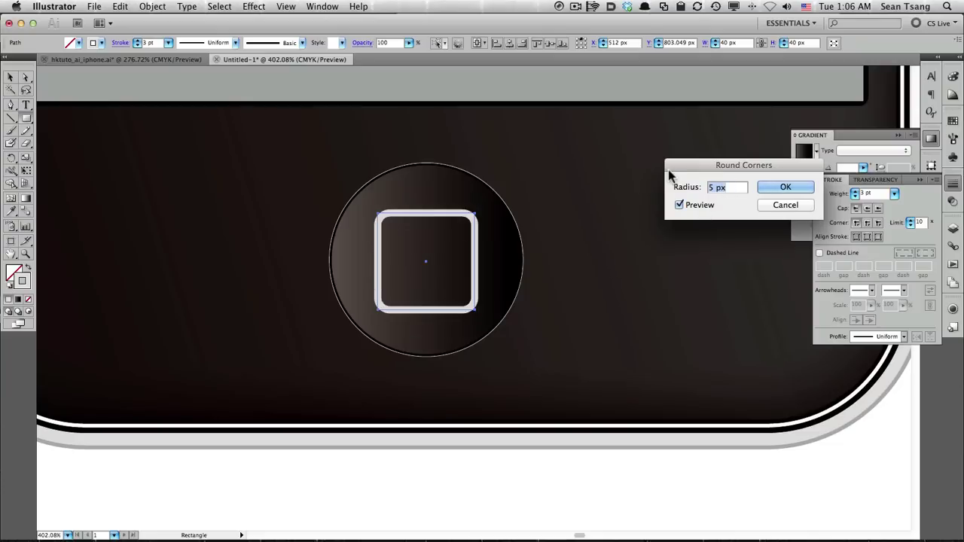
key("Up")
key("Up")
key("Up")
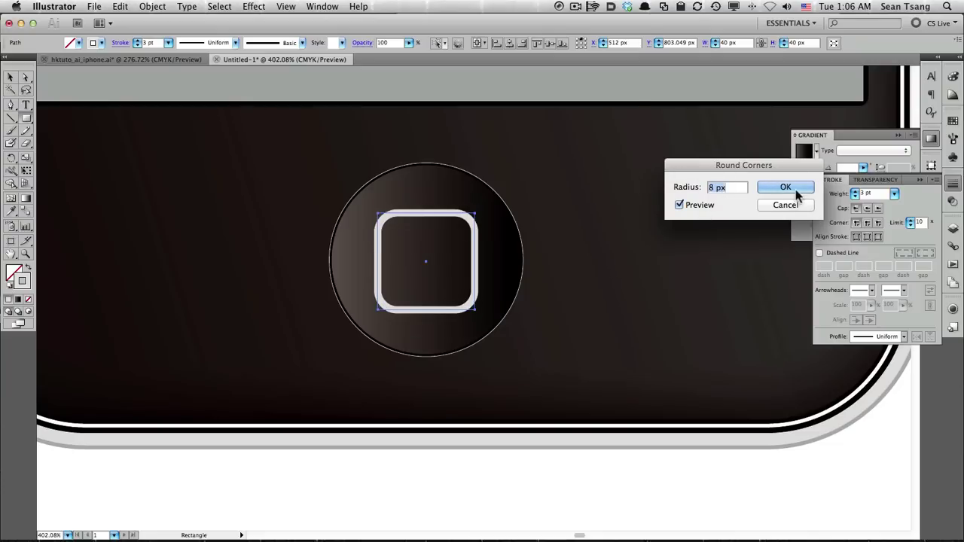
key("Return")
key("ctrl+minus")
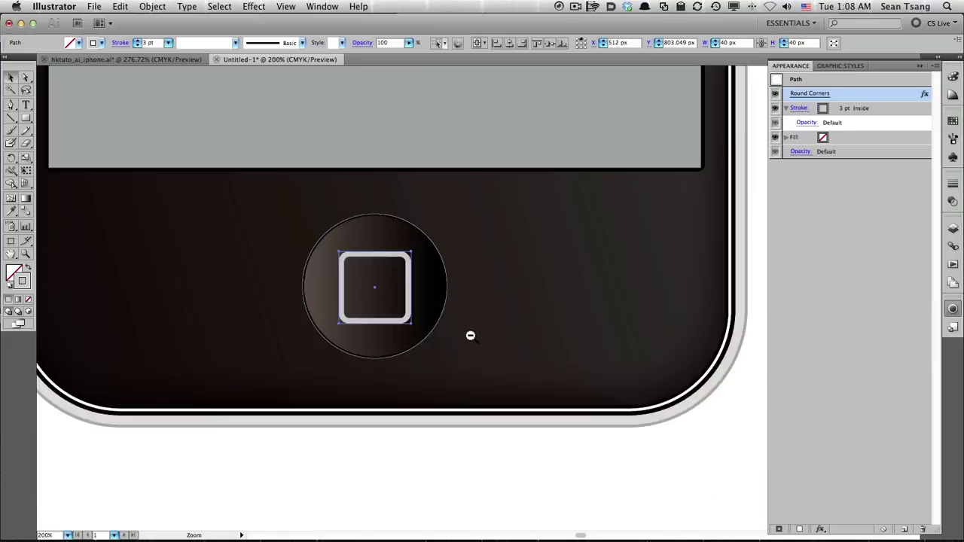
left_click(458, 338)
left_click(476, 324)
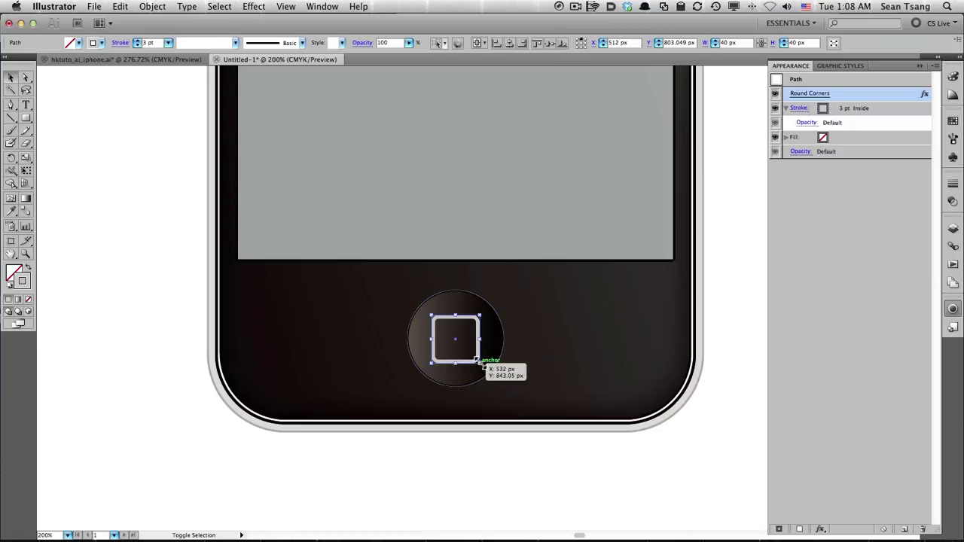
key("ctrl+shift+a")
- Draw a 20 × 20 px circle at the top of the phone as the camera ring
left_click(500, 357, "ctrl+alt")
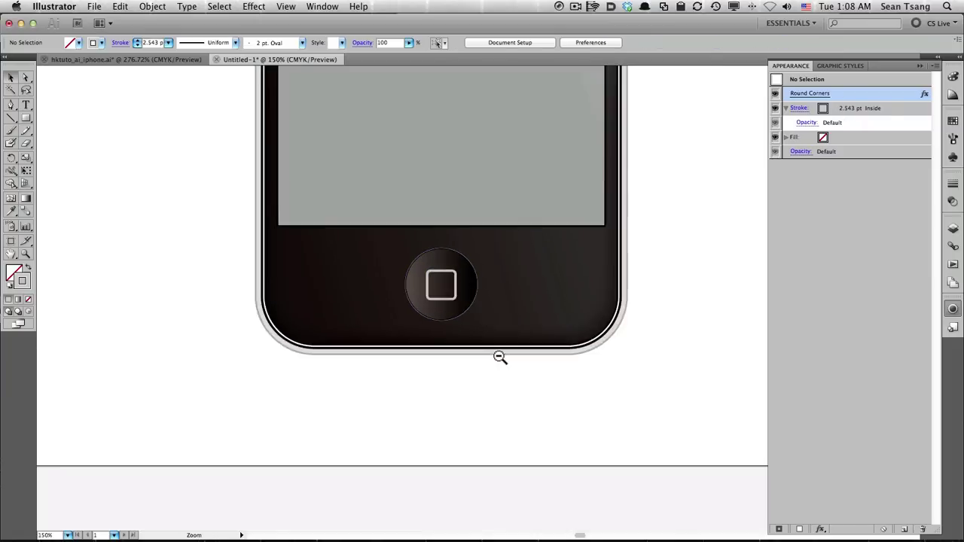
left_click(500, 358, "ctrl+alt")
left_click(500, 306, "ctrl+alt")
left_click(500, 306, "ctrl+alt")
scroll(497, 437, "up", 3)
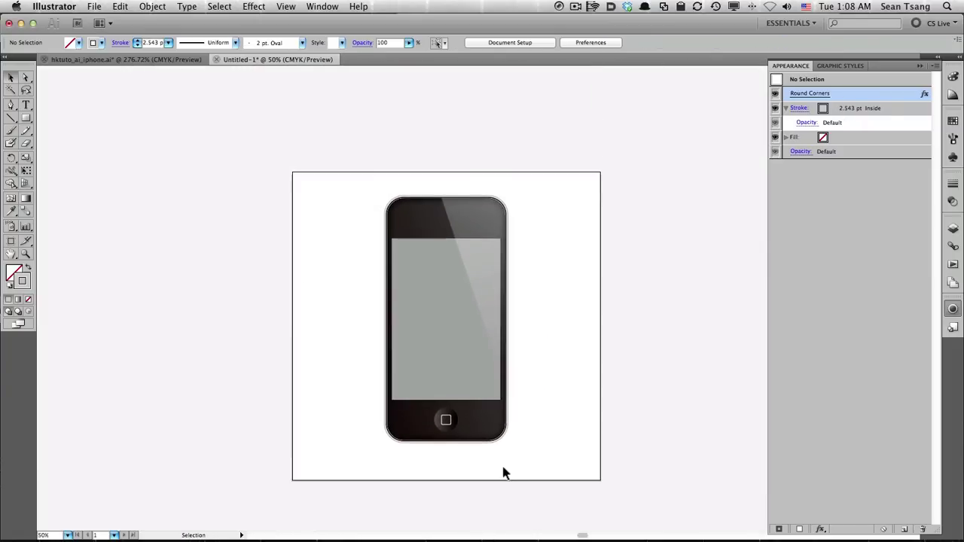
left_click_drag(363, 170, 573, 478)
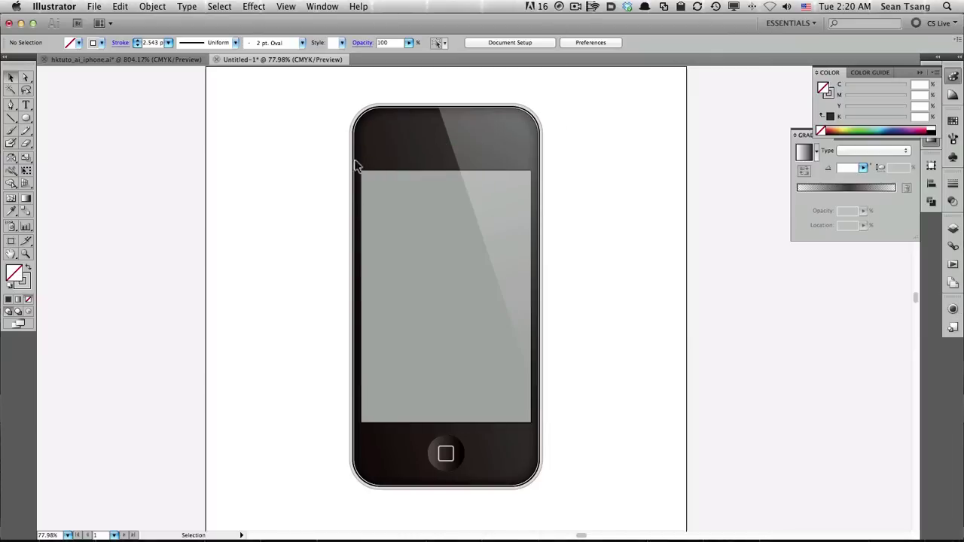
left_click_drag(352, 109, 570, 207)
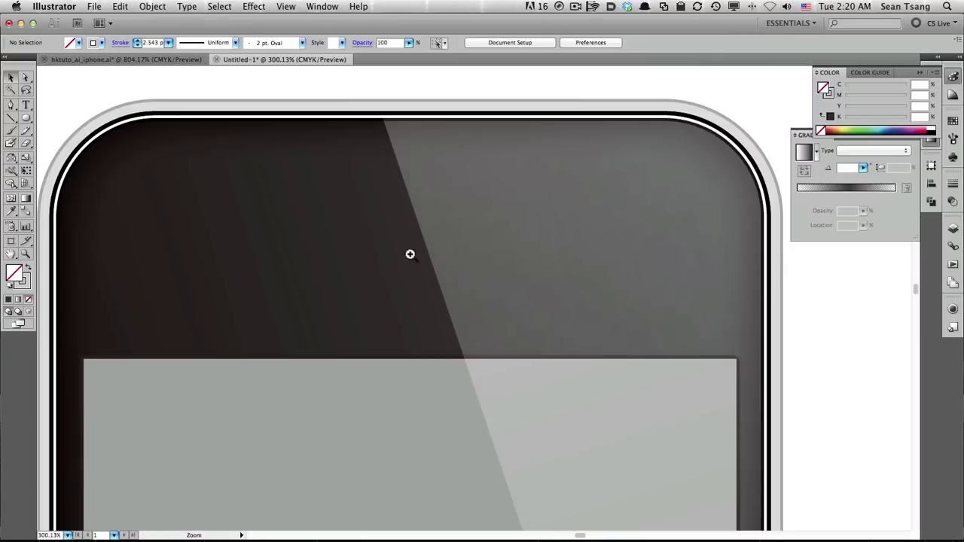
left_click(27, 119)
left_click(288, 240)
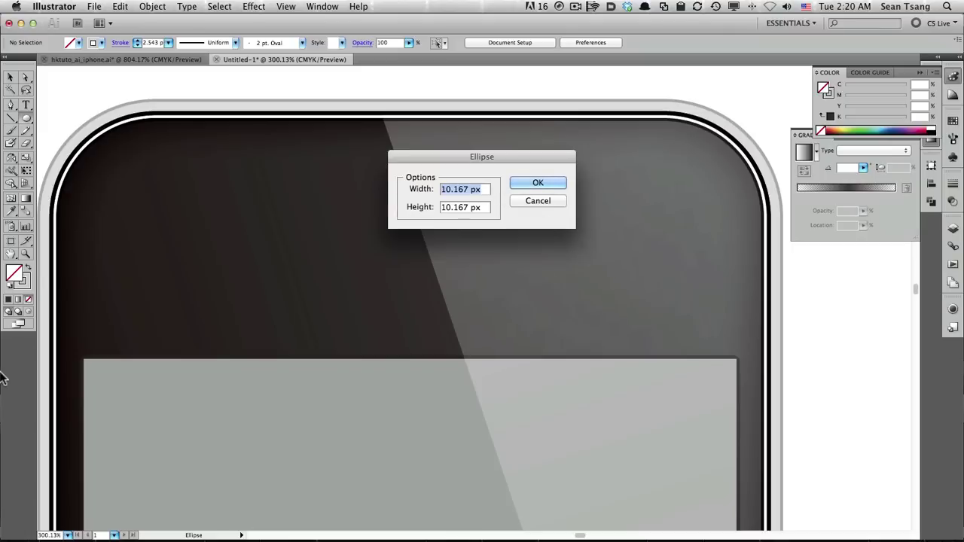
type("20")
key("Tab")
type("20")
key("Return")
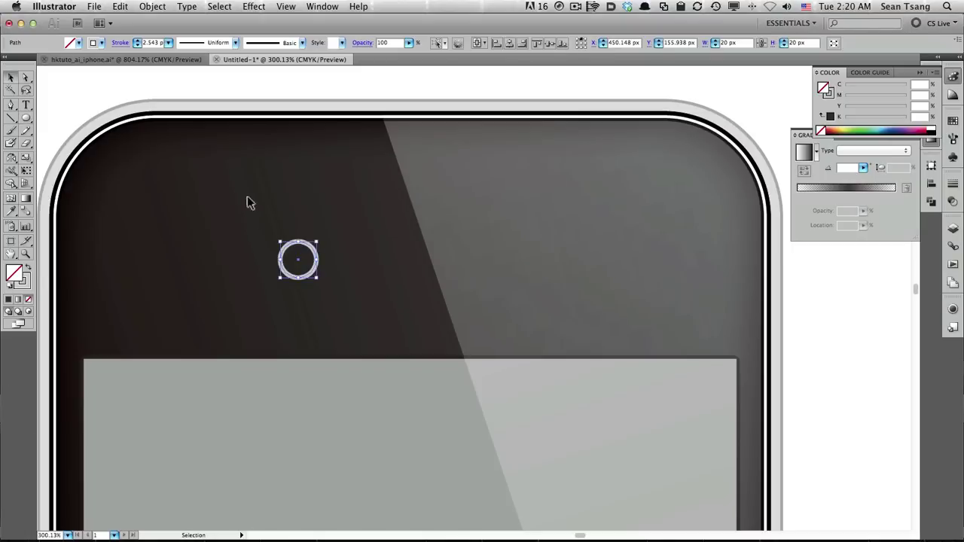
- Zoom in close on the camera ring and leave it deselected, ready for the Pen tool
left_click_drag(284, 247, 423, 343)
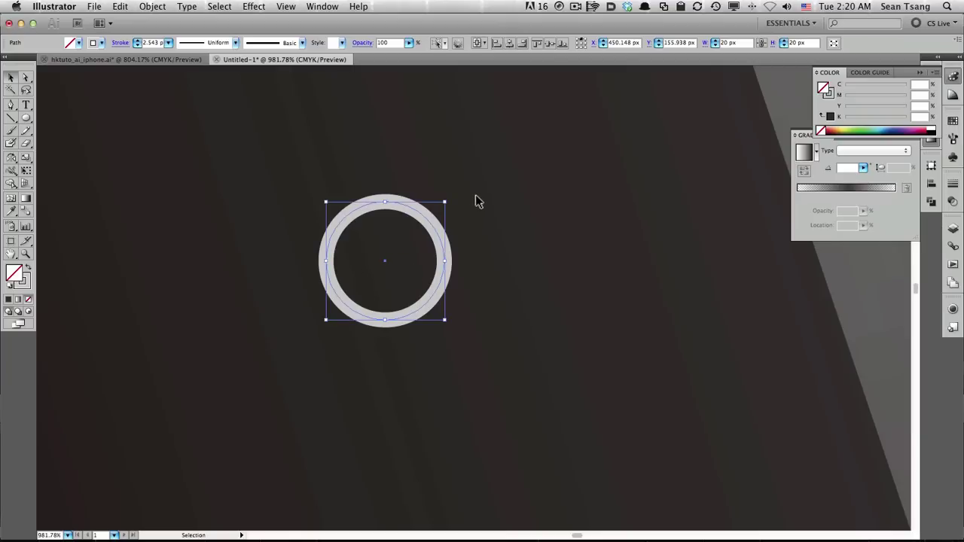
left_click(504, 219)
key("ctrl+minus")
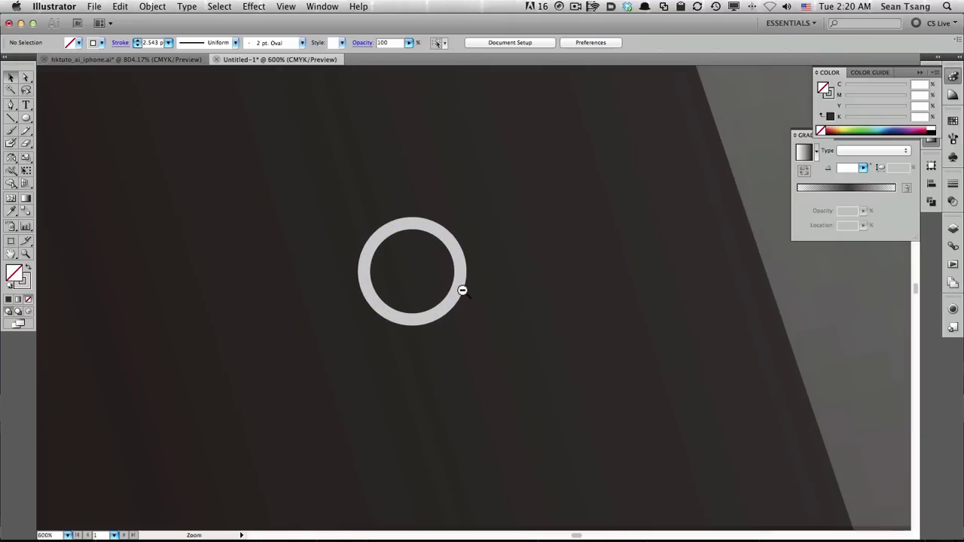
key("ctrl+minus")
key("ctrl+minus")
key("ctrl+minus")
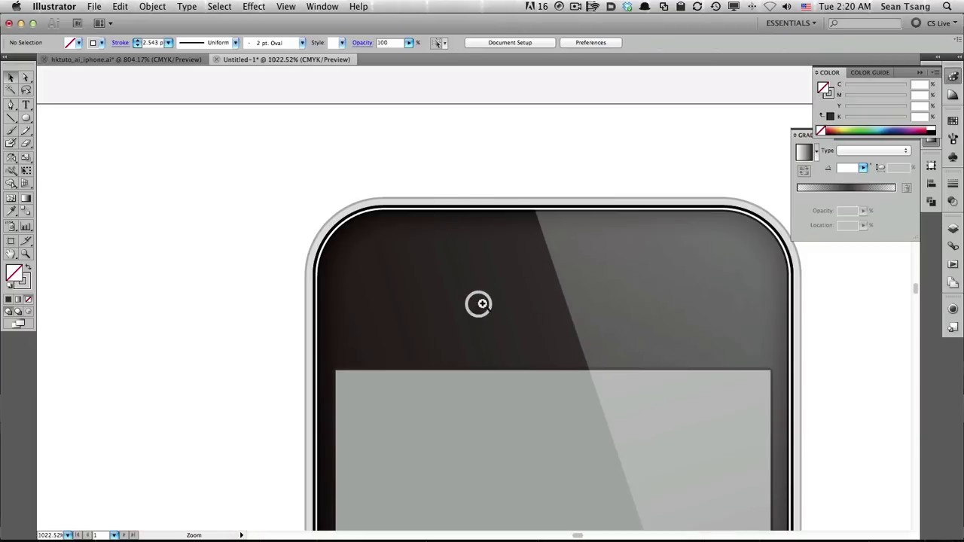
scroll(482, 300, "up", 5)
left_click(346, 242)
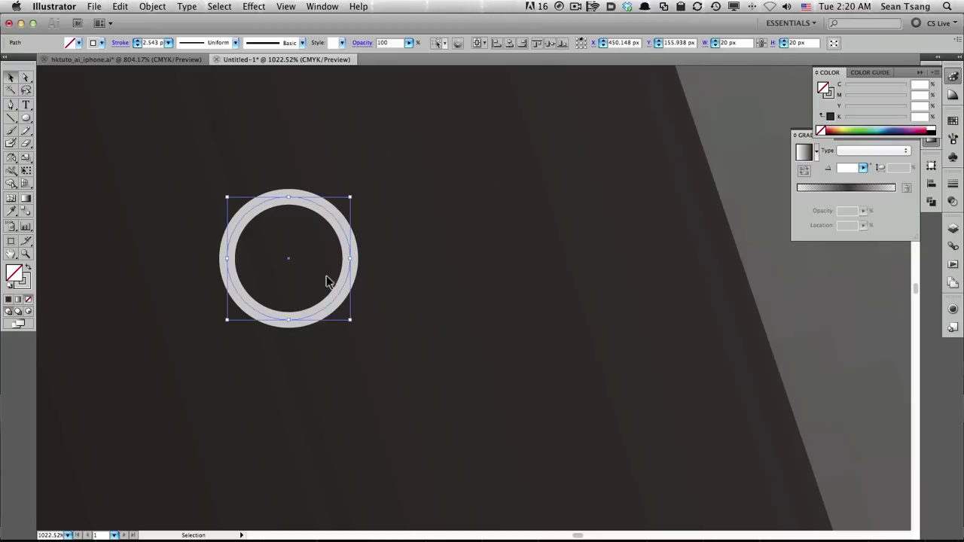
left_click(50, 134)
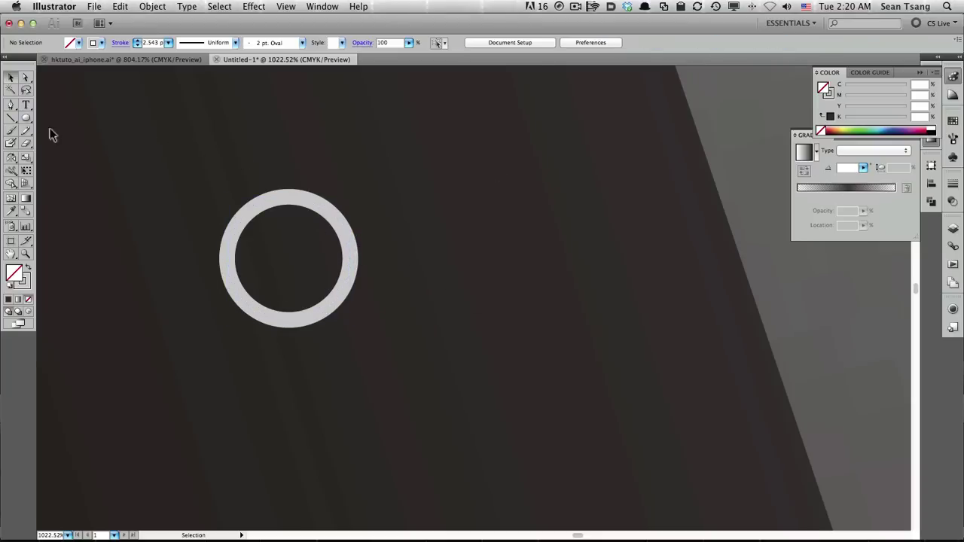
left_click(10, 105)
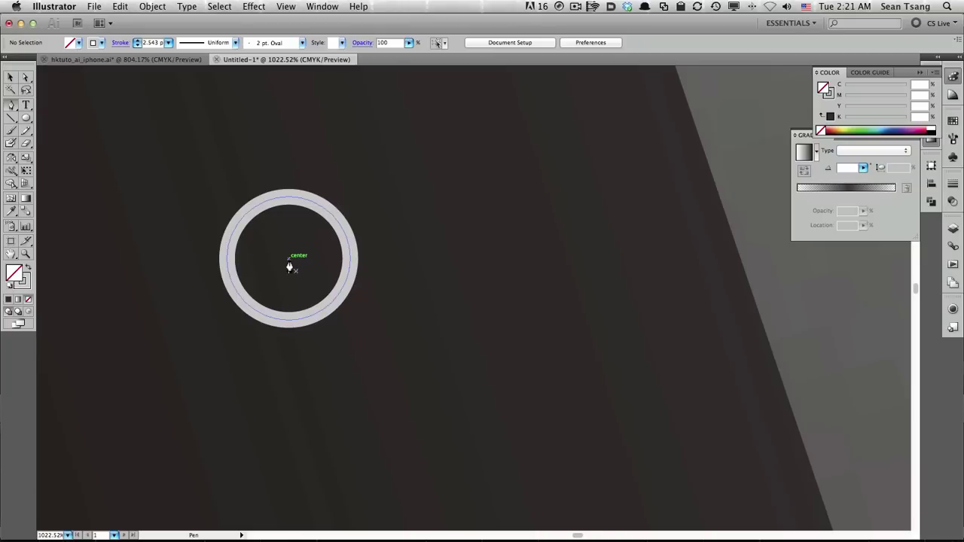
- Draw a closed triangle starting at the ring's centre and give it a solid light grey fill
left_click(290, 261)
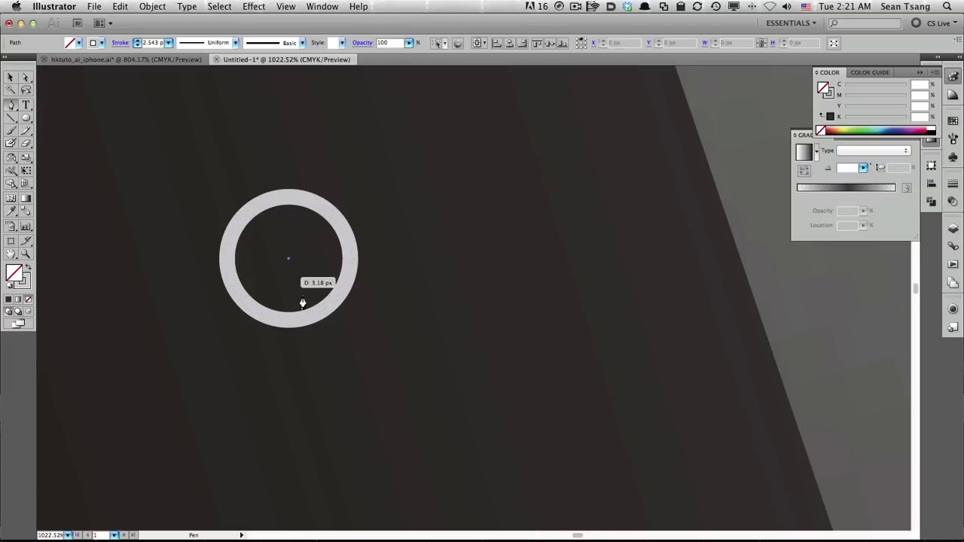
left_click(318, 339)
left_click(388, 293)
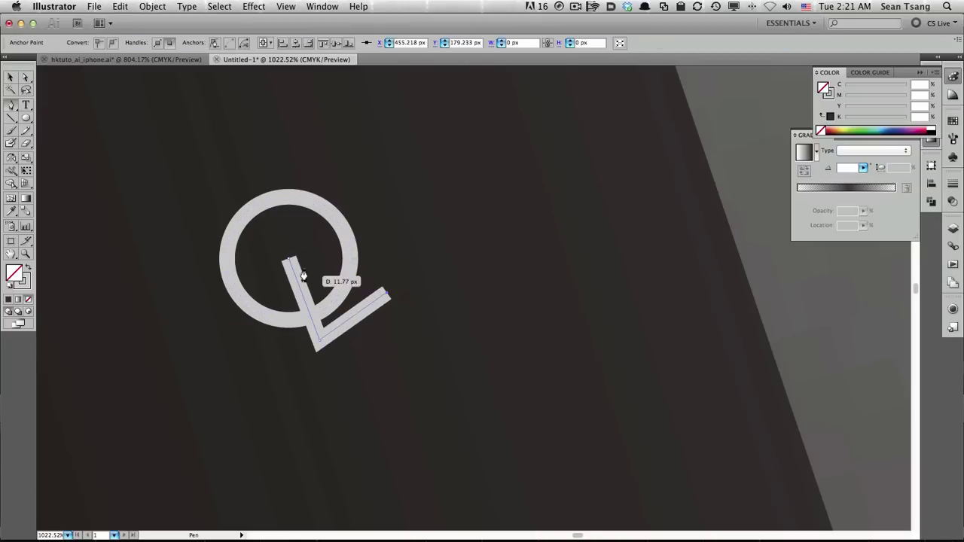
left_click(288, 264)
key("v")
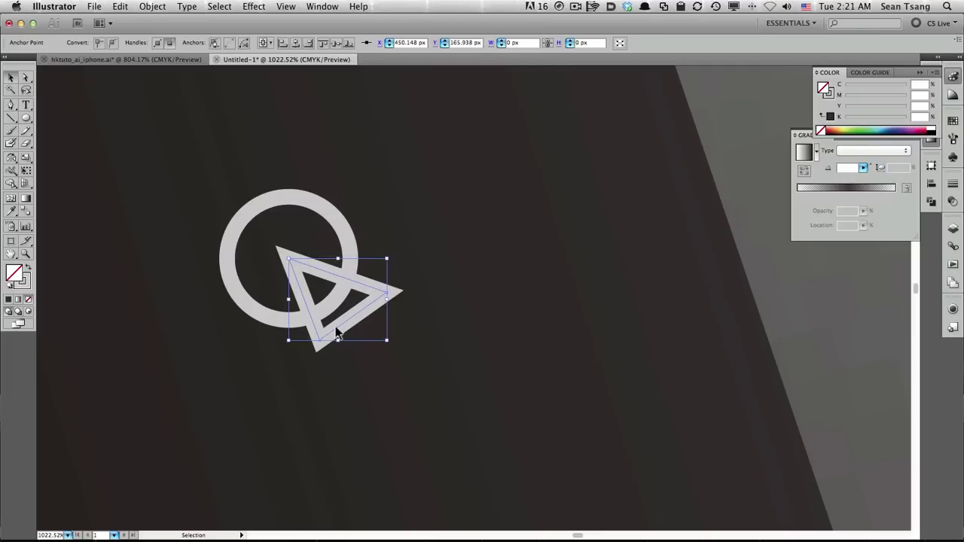
key("shift+x")
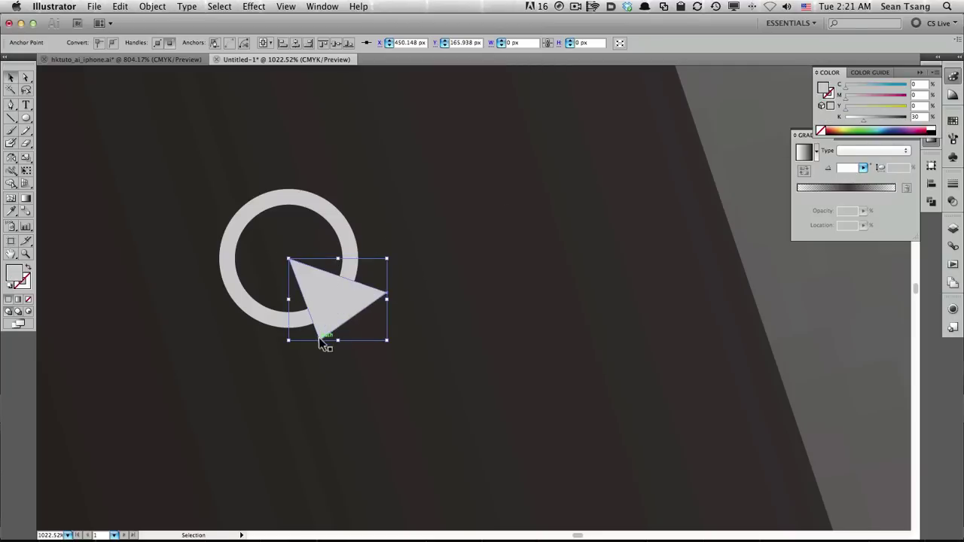
- Adjust the triangle's anchors so its tip sits exactly on the ring's centre
left_click_drag(324, 343, 316, 363)
key("super+z")
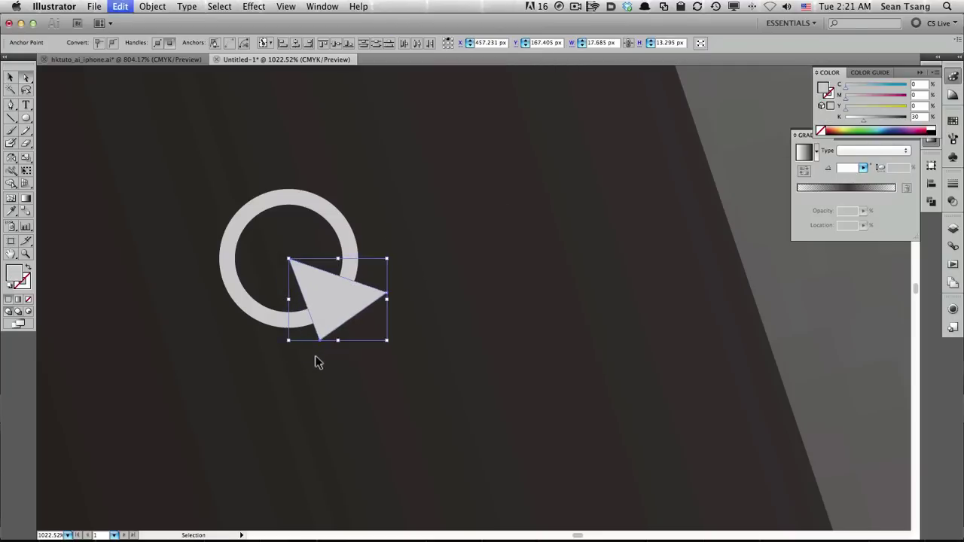
key("a")
left_click_drag(318, 341, 310, 356)
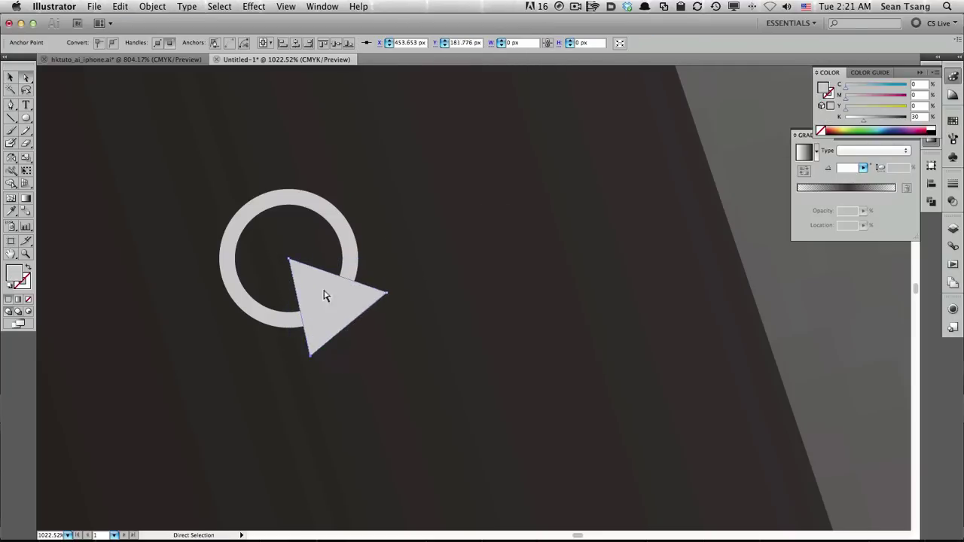
left_click_drag(324, 296, 341, 307)
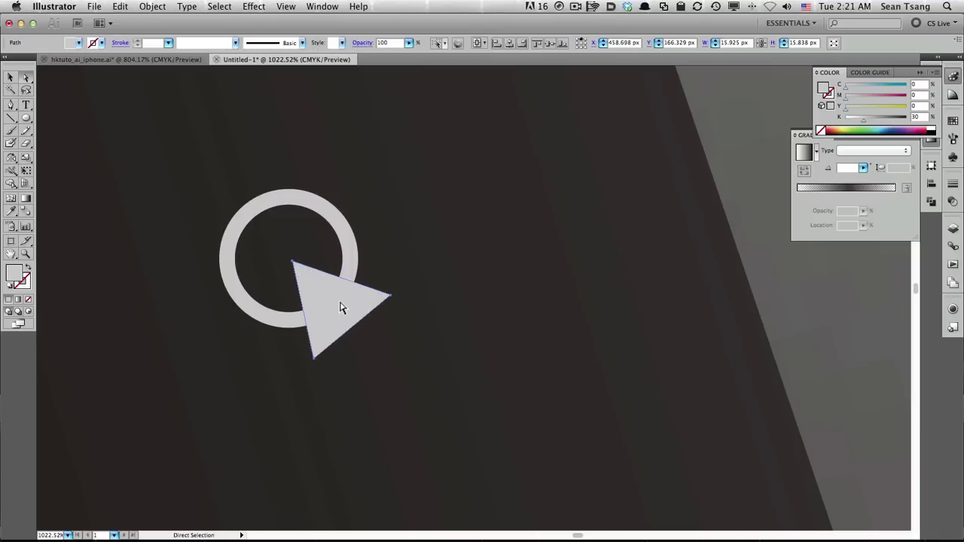
left_click_drag(339, 309, 336, 308)
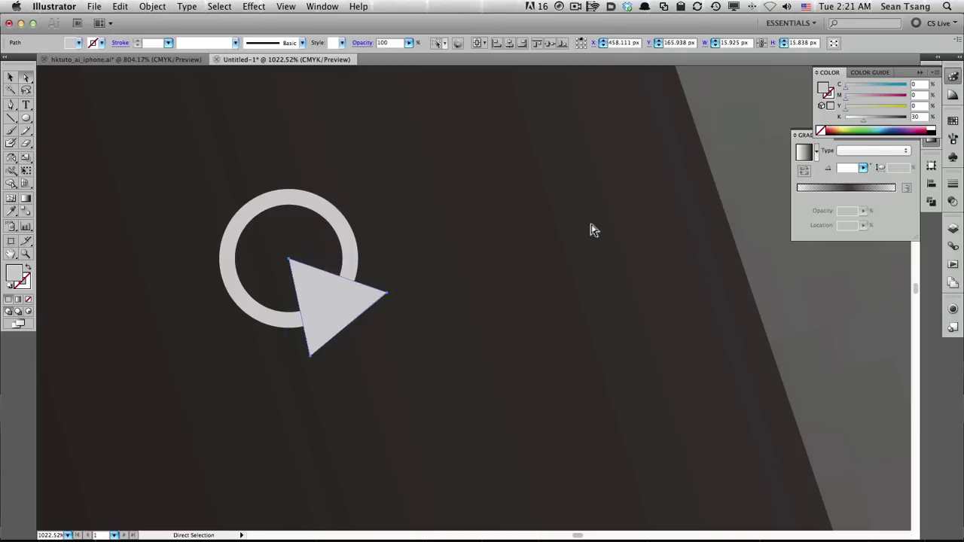
- Fill the triangle with a white linear gradient: 0% opacity end stops, 60% middle stop
left_click(804, 153)
left_click(797, 196)
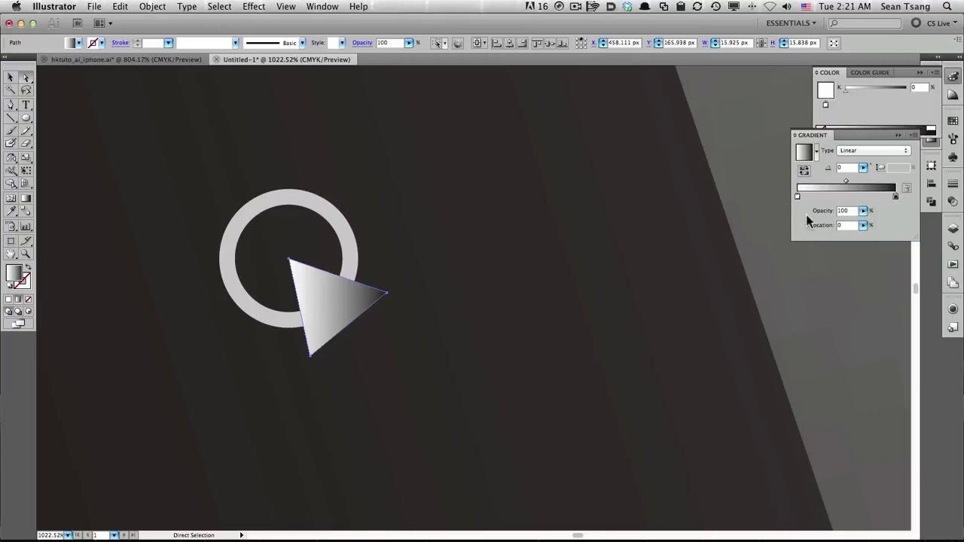
double_click(896, 196)
left_click_drag(896, 222, 840, 221)
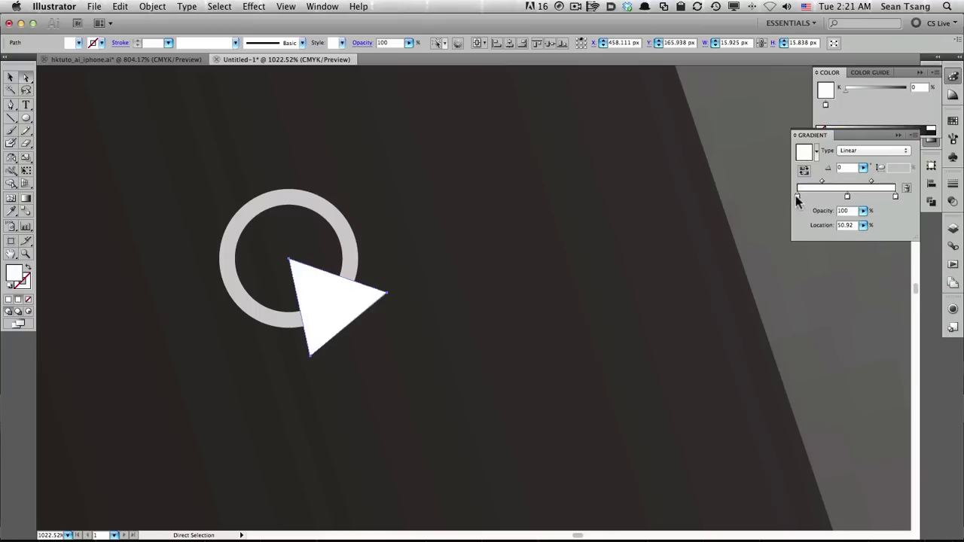
left_click(798, 197)
left_click(863, 211)
mouse_move(854, 224)
left_mouse_down()
mouse_move(824, 224)
mouse_move(841, 225)
mouse_move(800, 203)
left_mouse_up()
left_click(896, 197)
left_click(863, 211)
left_click(864, 211)
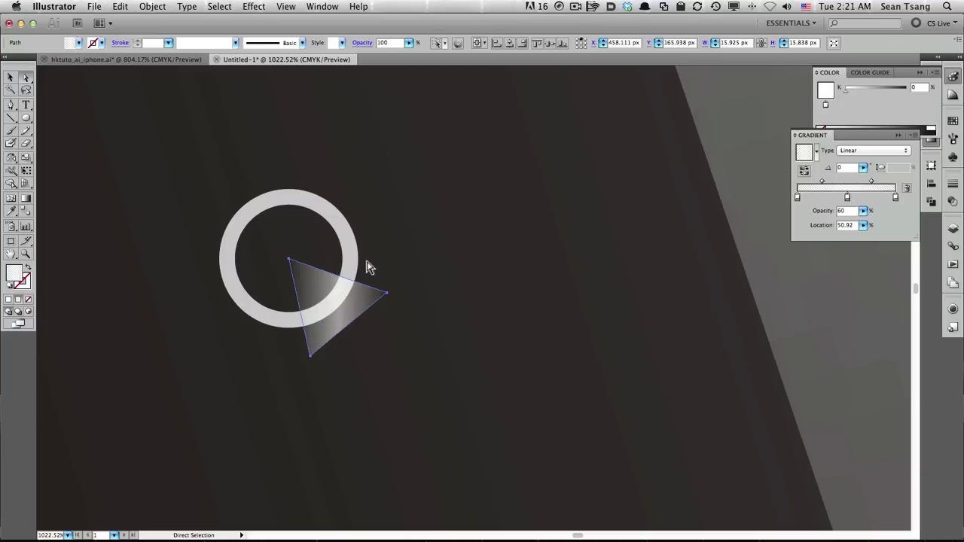
- Angle the gradient diagonally across the triangle at about 41.91°
key("g")
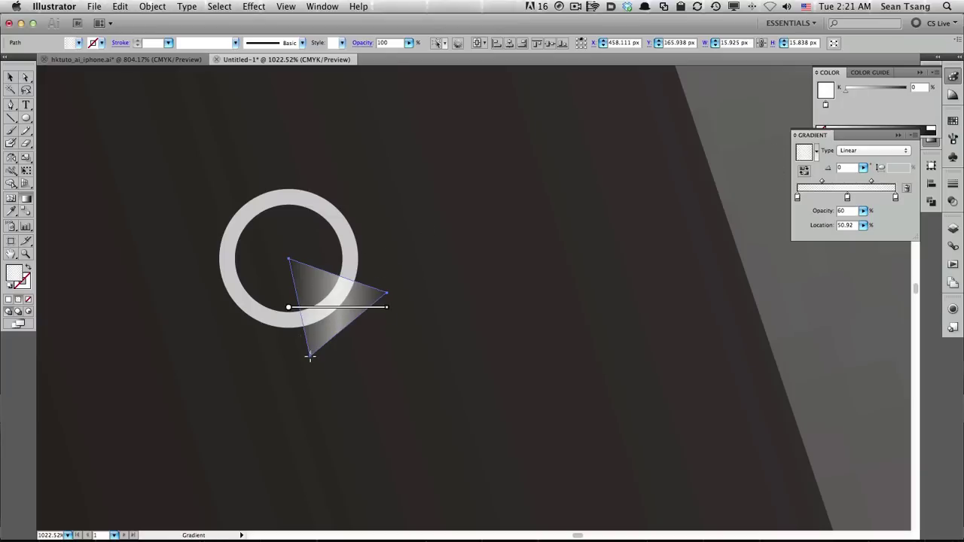
mouse_move(295, 323)
left_mouse_down()
mouse_move(351, 279)
mouse_move(319, 293)
left_mouse_up()
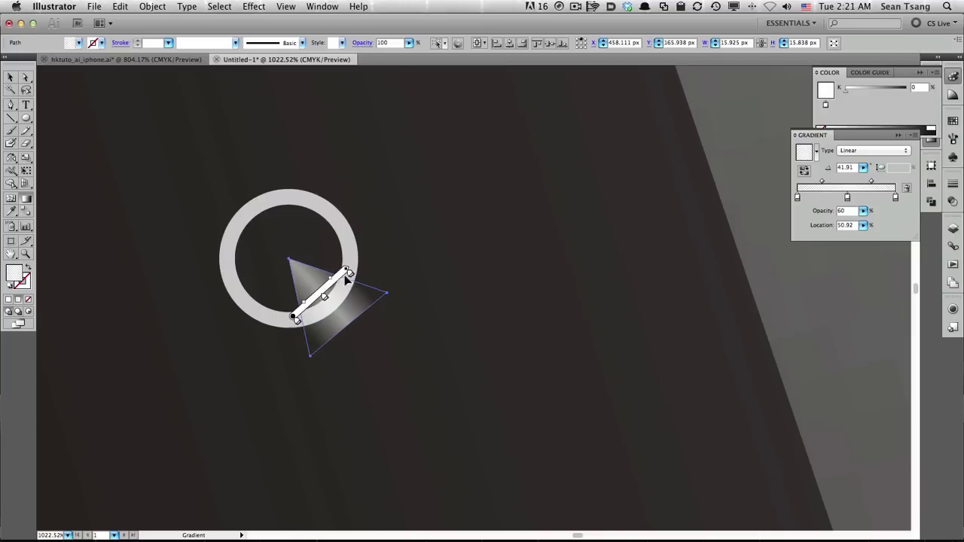
key("v")
left_click(254, 6)
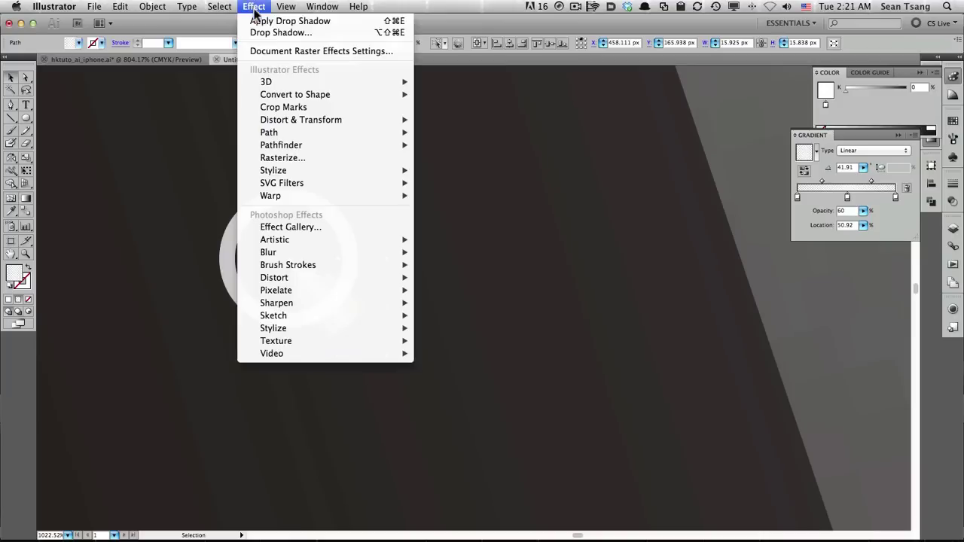
mouse_move(268, 253)
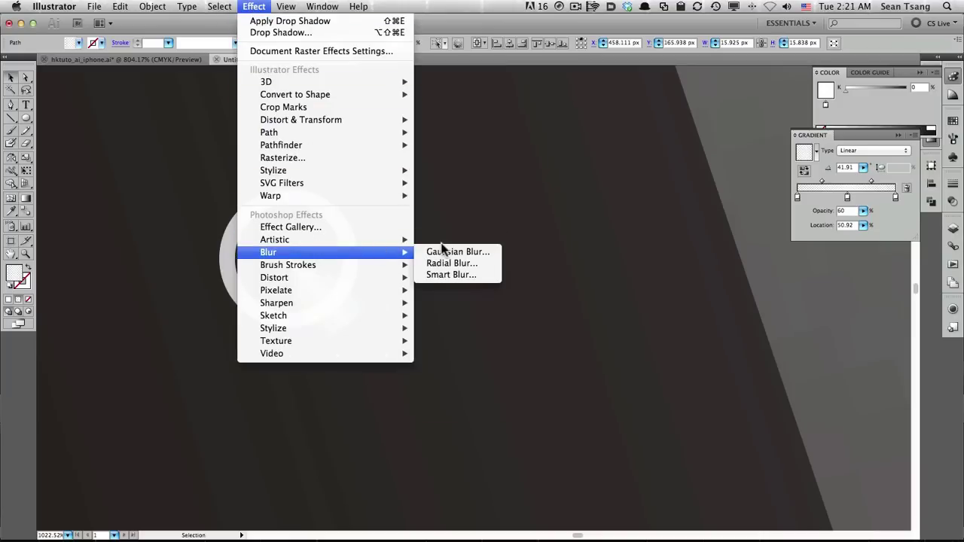
- Apply a 7 px Gaussian Blur to the triangle
left_click(451, 252)
type("7")
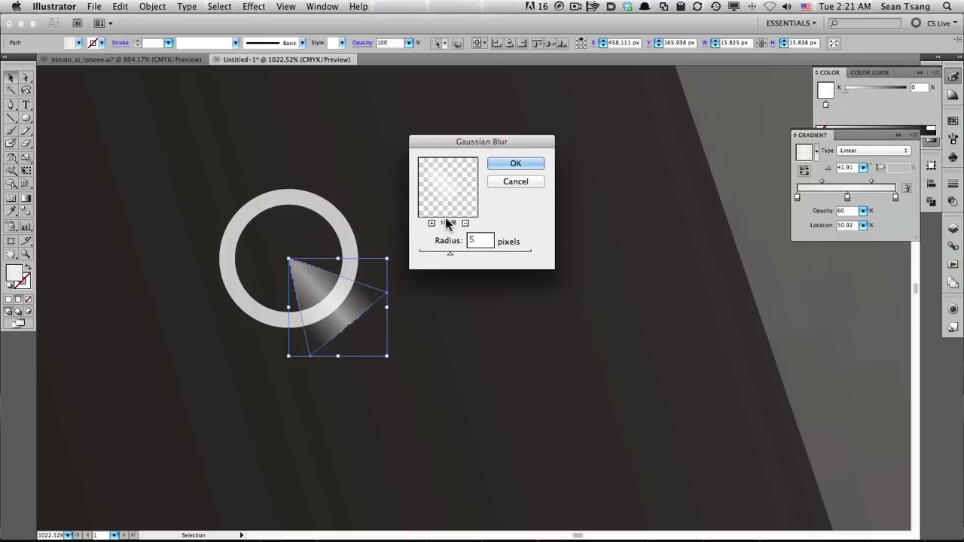
key("Return")
left_click(437, 253)
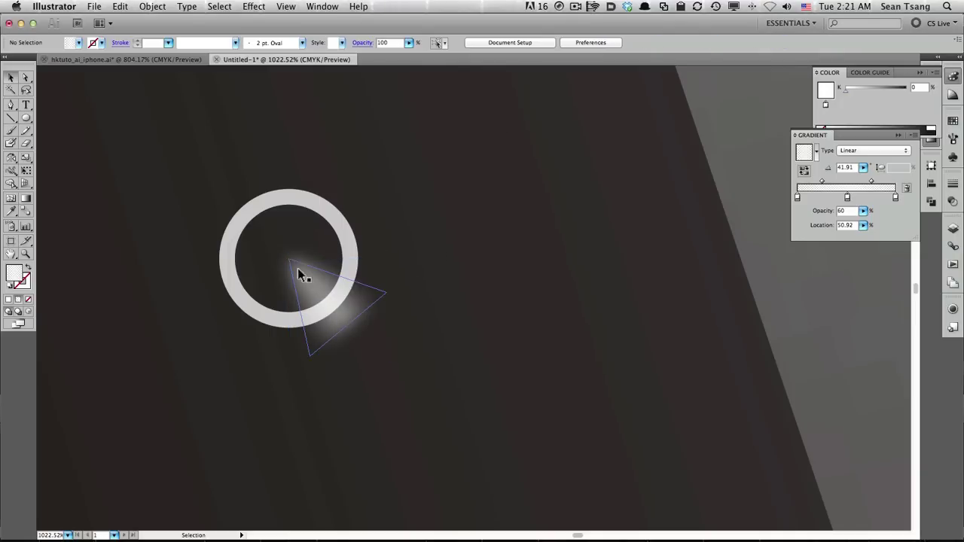
- Rotate a copy of the blurred triangle around the ring's centre to the opposite side
left_click(337, 299)
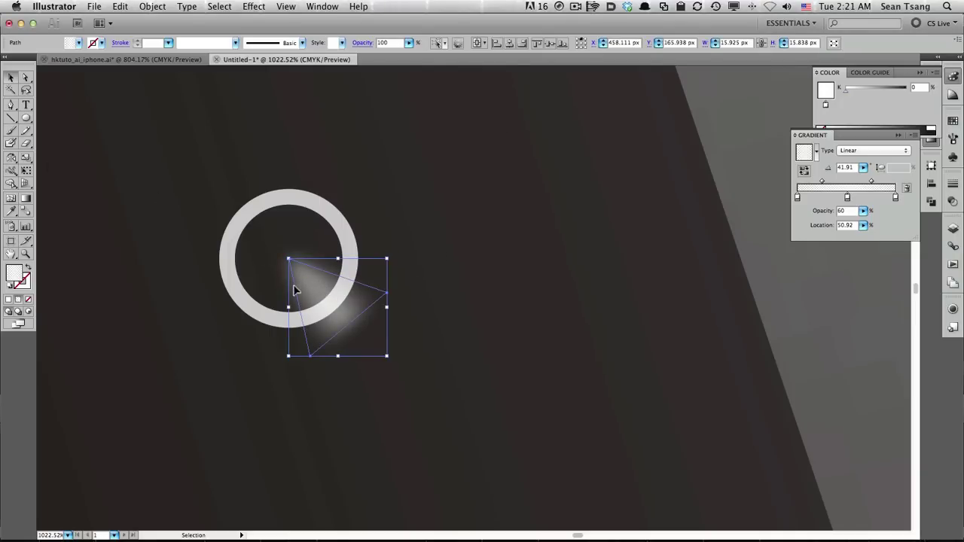
key("r")
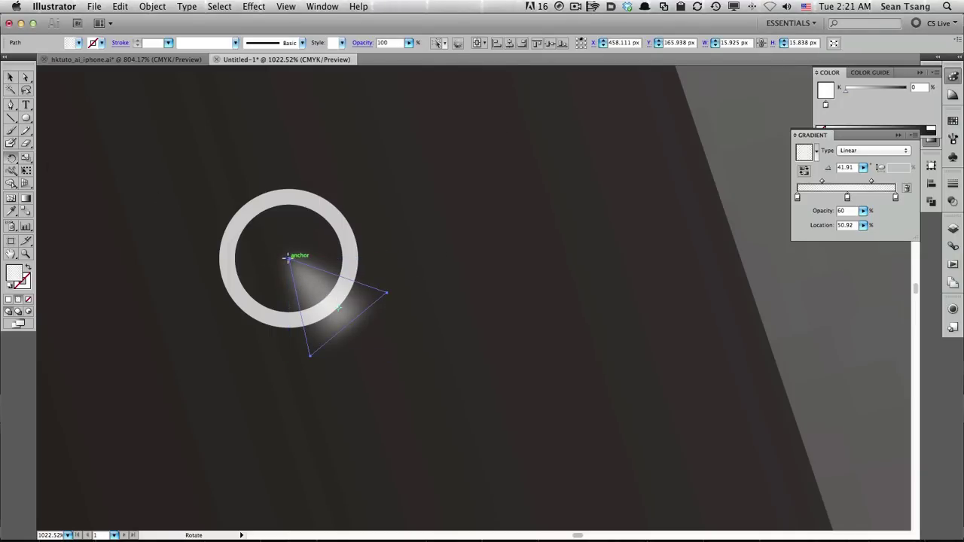
left_click(288, 258)
mouse_move(377, 307)
left_mouse_down()
mouse_move(258, 236)
mouse_move(236, 256)
mouse_move(216, 245)
left_mouse_up()
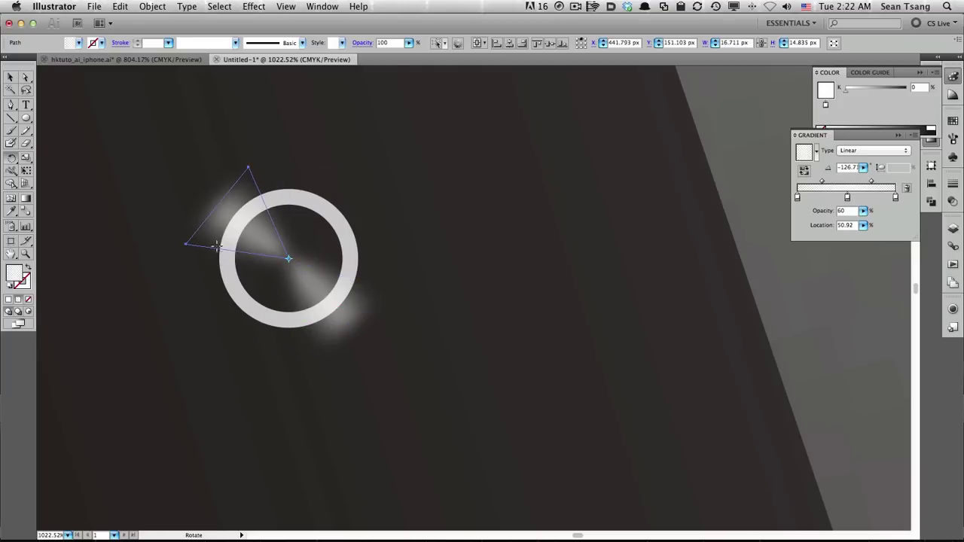
- Set the copy's middle gradient stop to CMYK C60 M50 Y50 K50
double_click(848, 198)
left_click(898, 181)
left_click(933, 73)
left_click(898, 130)
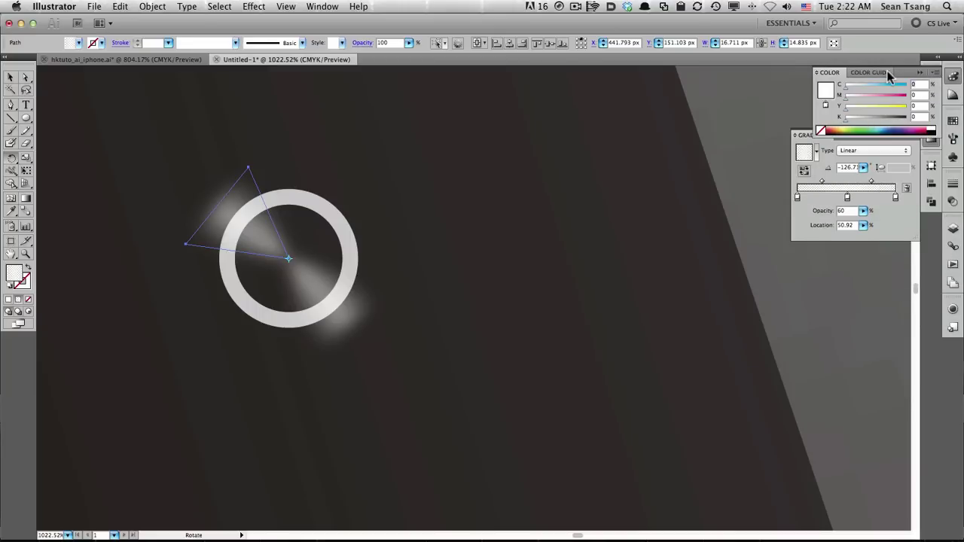
type("50")
key("Tab")
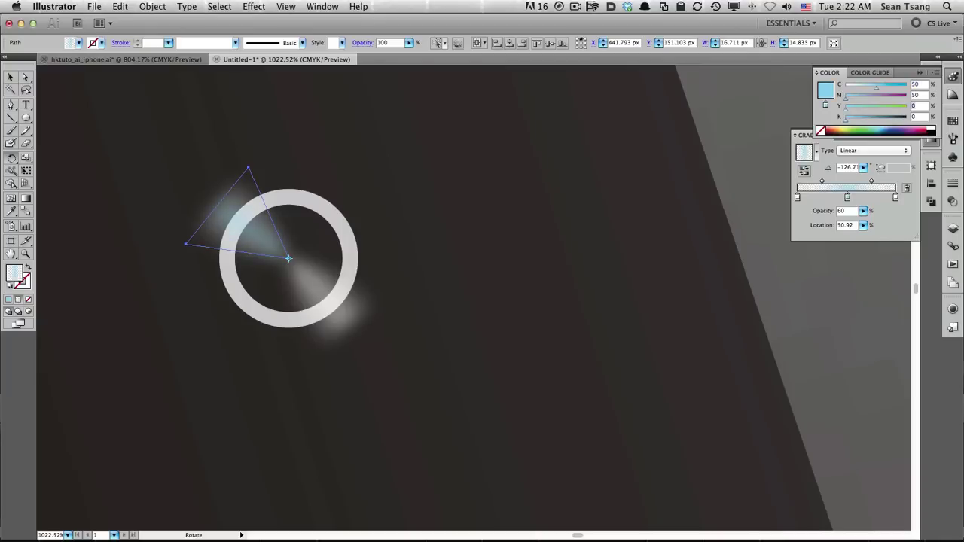
type("50")
key("Tab")
type("50")
key("Return")
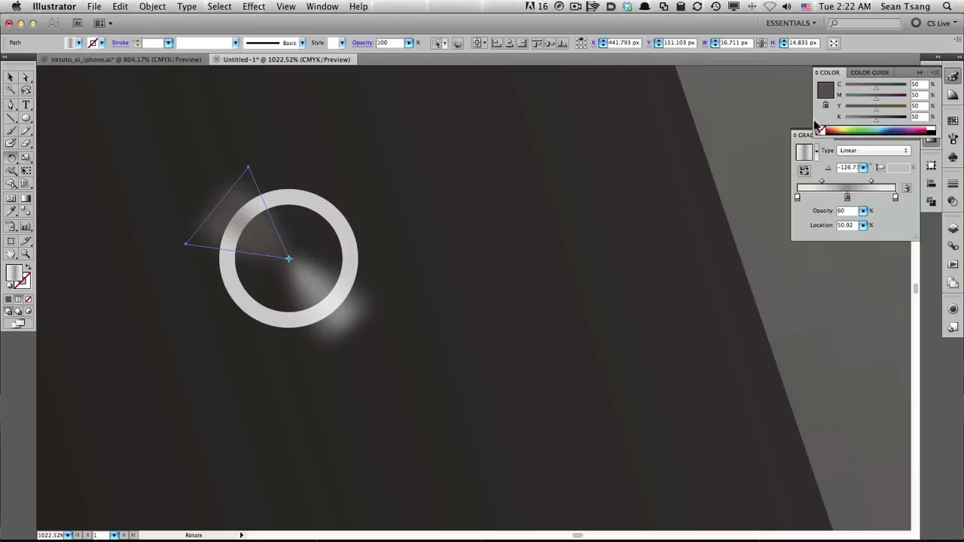
left_click(882, 86)
type("60")
key("Return")
left_click(798, 197)
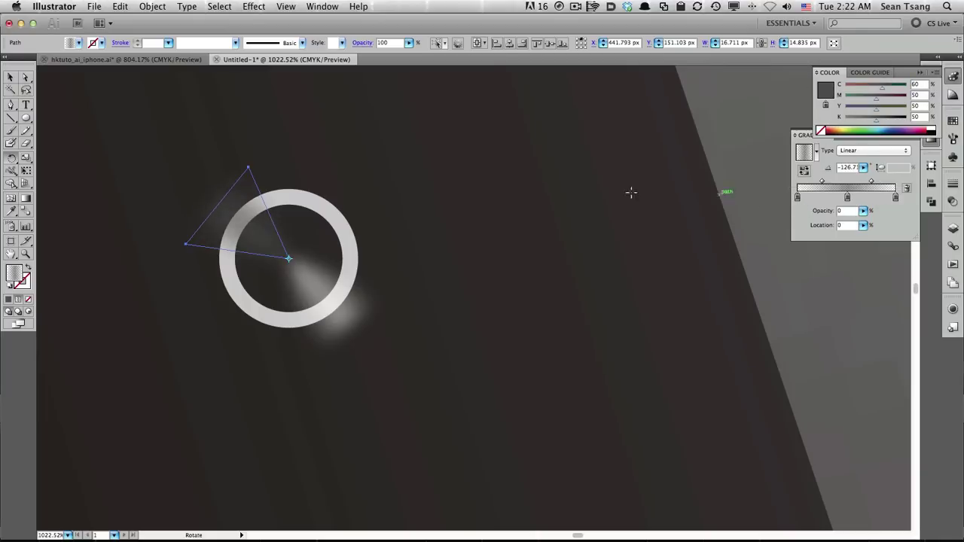
- Group the two glint triangles and clip them inside the camera ring
key("v")
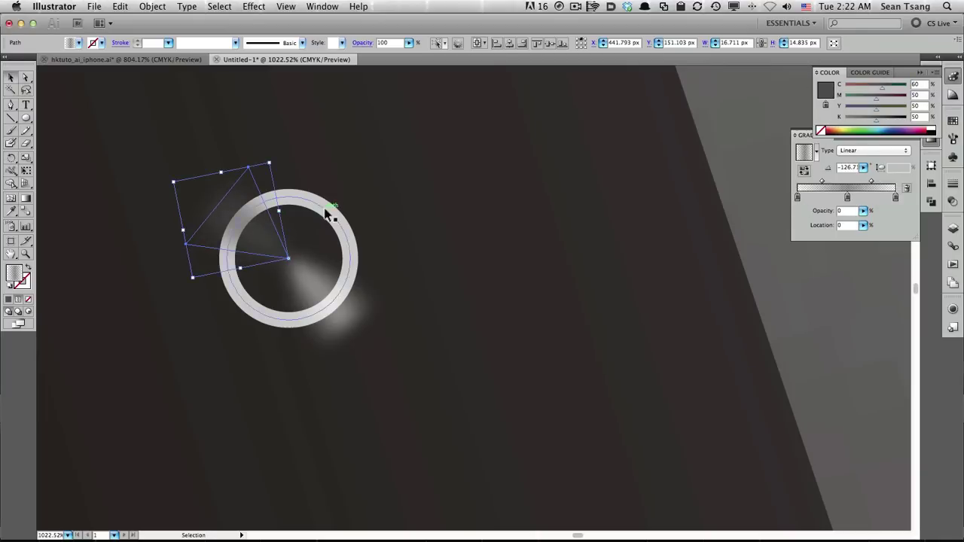
left_click(345, 226)
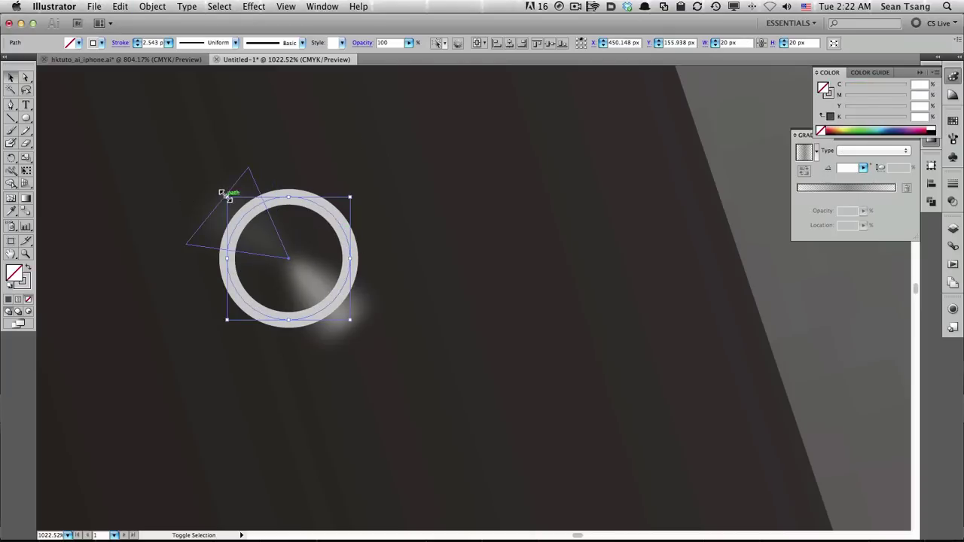
left_click(324, 261)
left_click(285, 256, "shift")
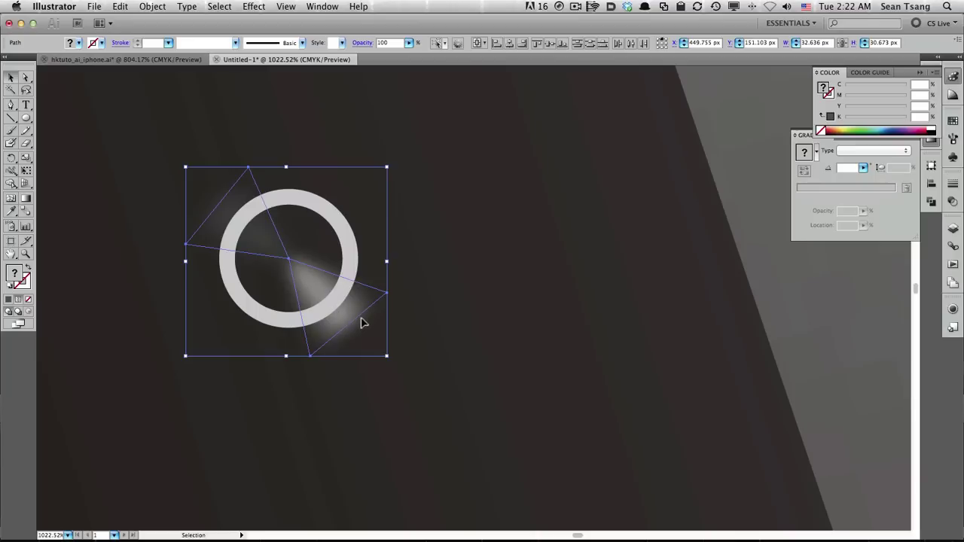
key("a")
key("v")
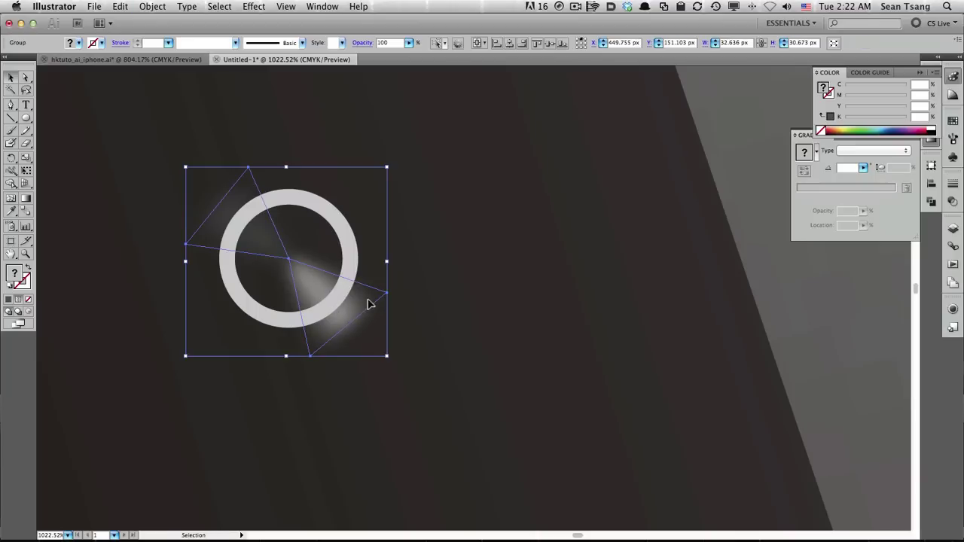
left_click(339, 217, "shift")
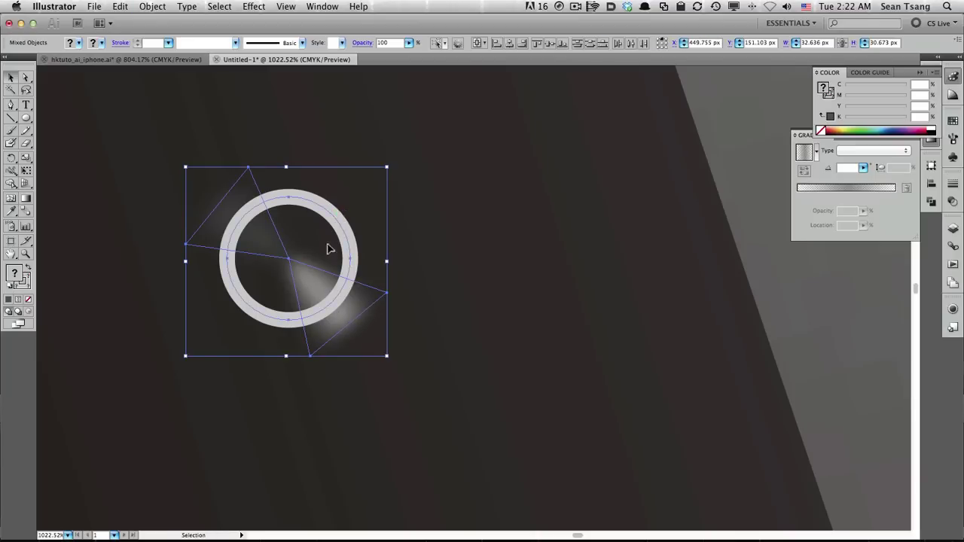
key("ctrl+7")
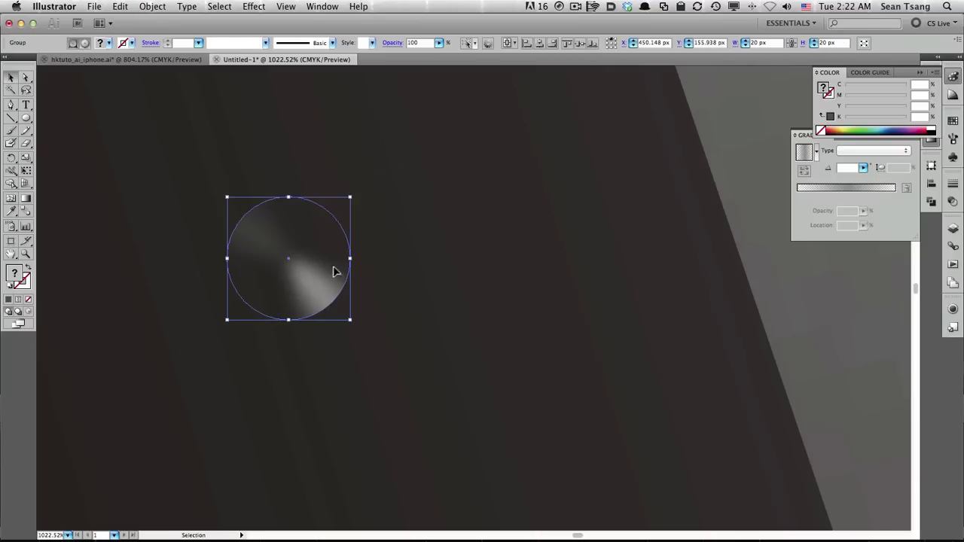
- Fill the ring's circle path with dark grey C40 M30 Y30 K71
key("a")
left_click(341, 218)
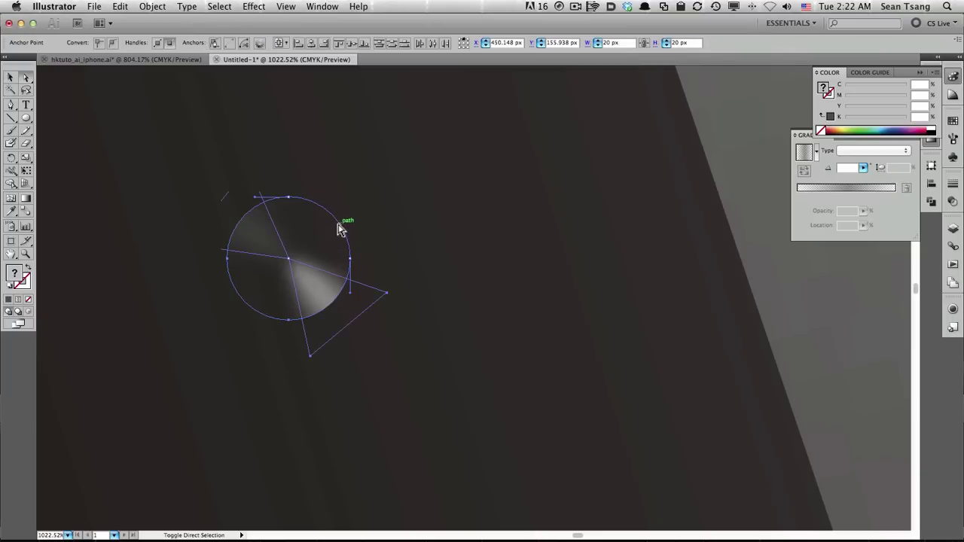
left_click(830, 118)
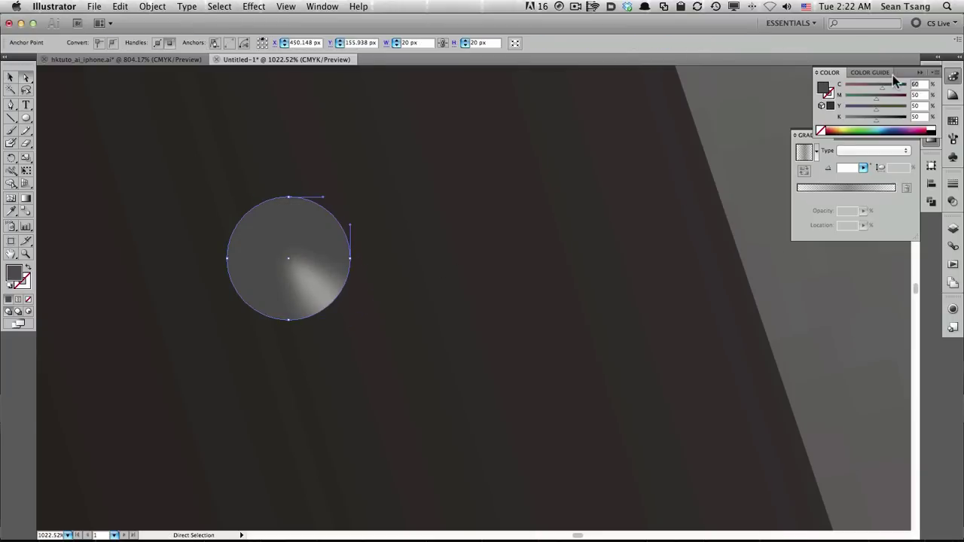
left_click(915, 83)
type("30")
key("Return")
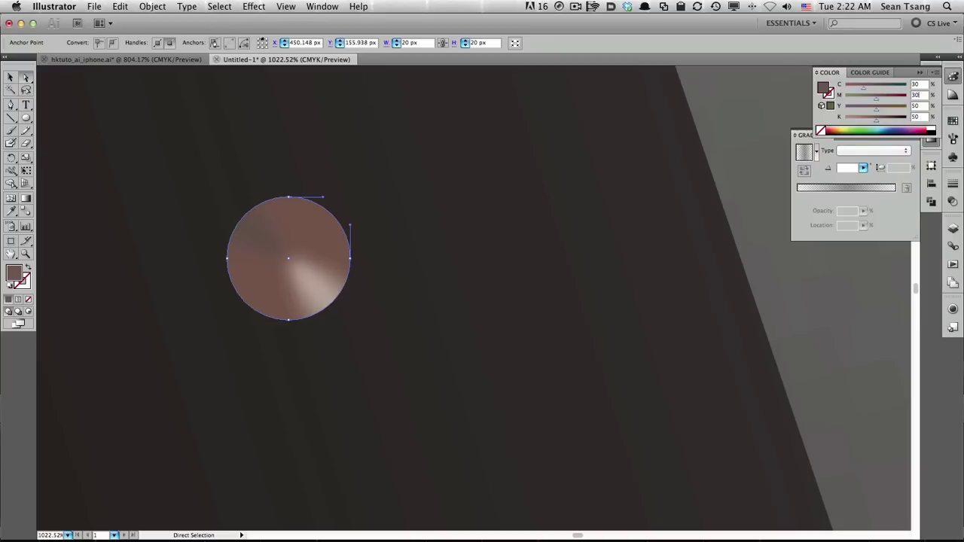
key("Tab")
type("30")
key("Tab")
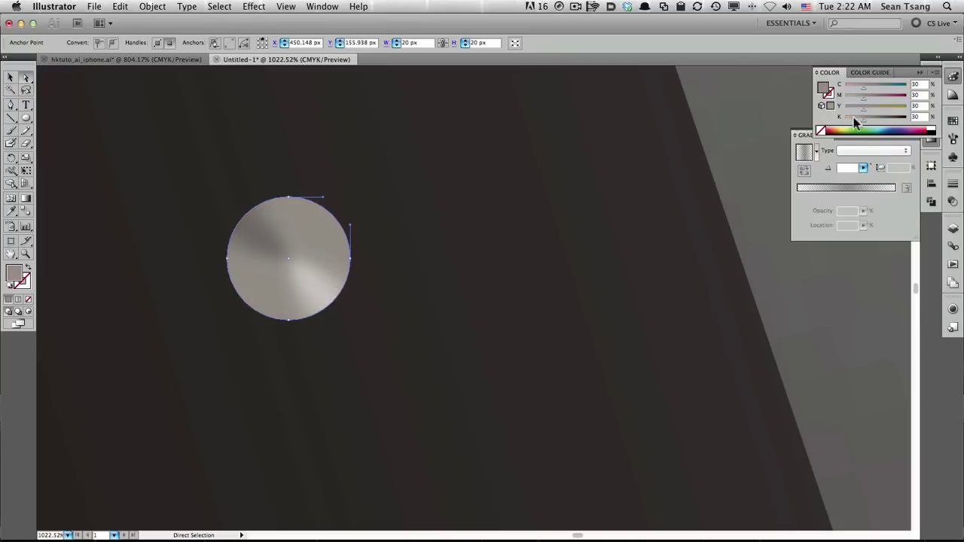
left_click(889, 119)
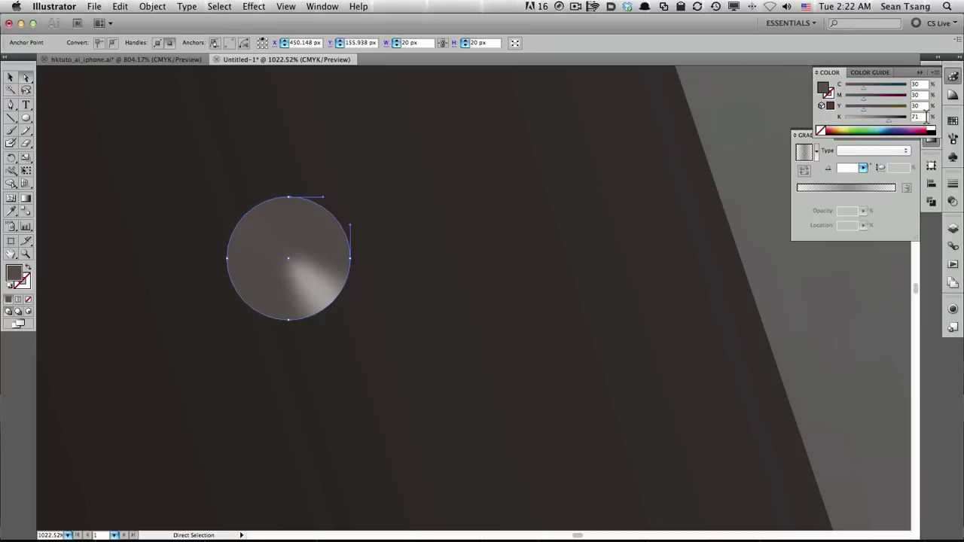
left_click_drag(864, 86, 872, 86)
- Set the triangle over the camera circle to the Multiply blend mode
left_click(265, 232)
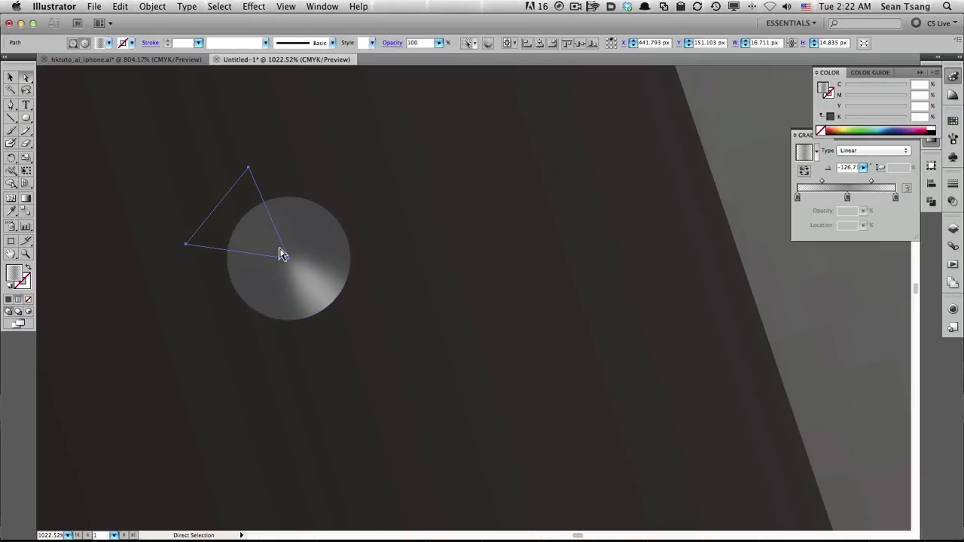
left_click(952, 202)
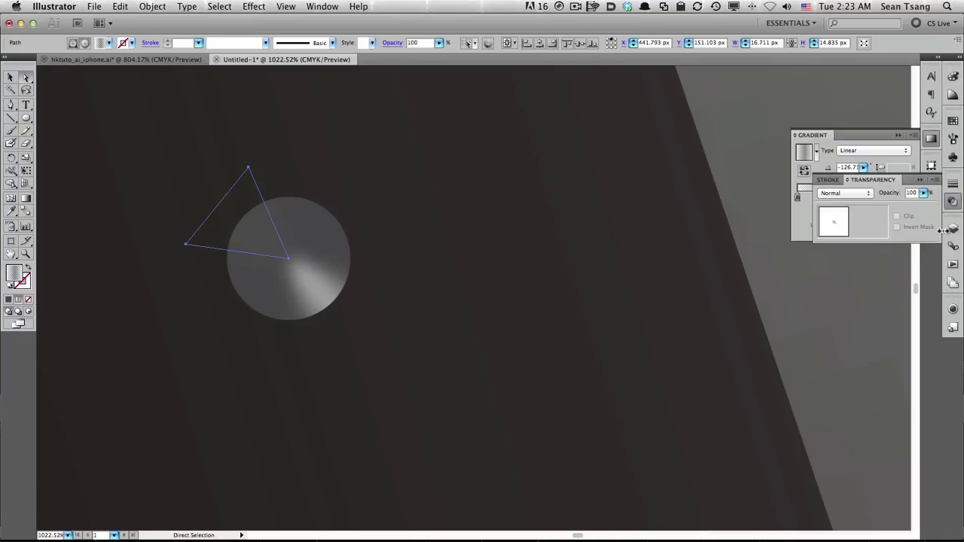
left_click(863, 195)
left_click(848, 216)
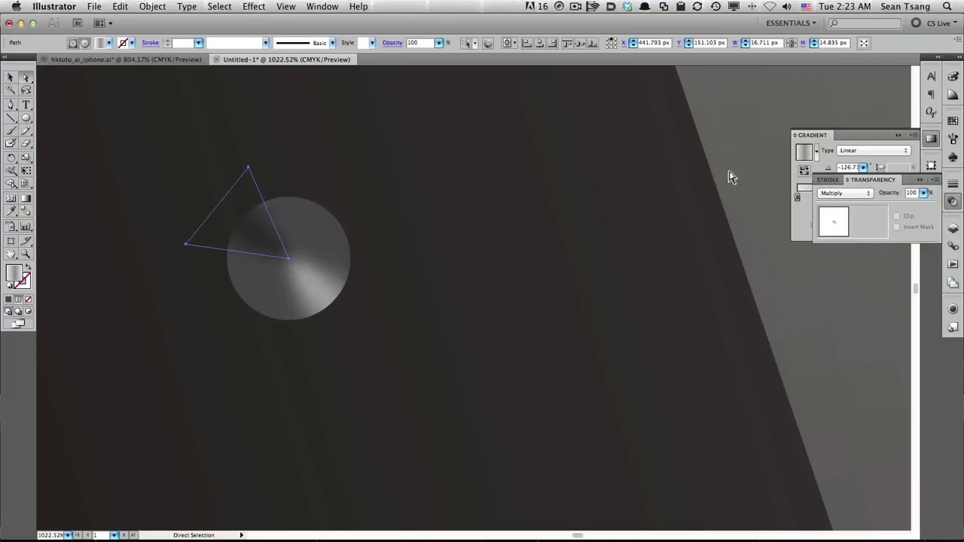
- Pull the triangle's top corner further up and right
left_click_drag(249, 167, 282, 143)
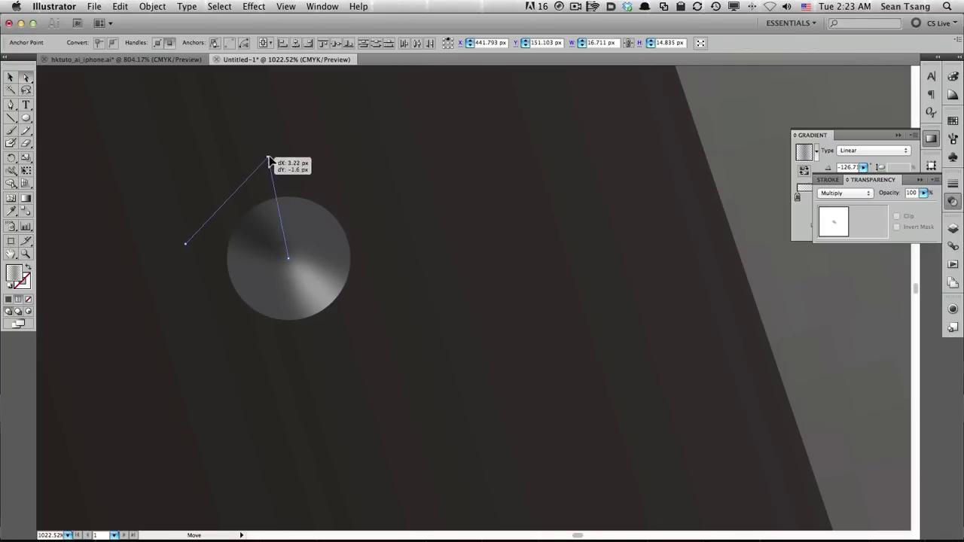
left_click_drag(188, 249, 157, 266)
key("super+z")
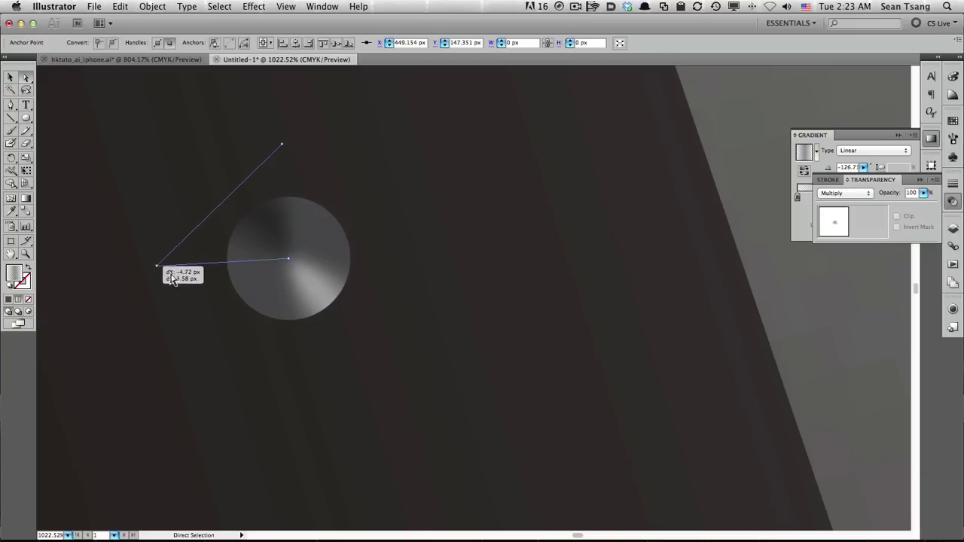
left_click_drag(282, 144, 297, 138)
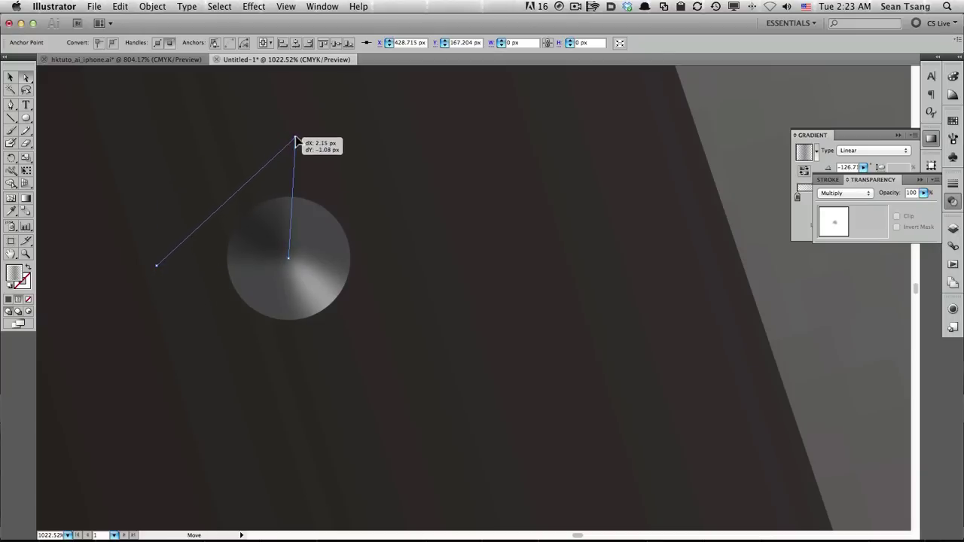
key("v")
left_click(399, 180)
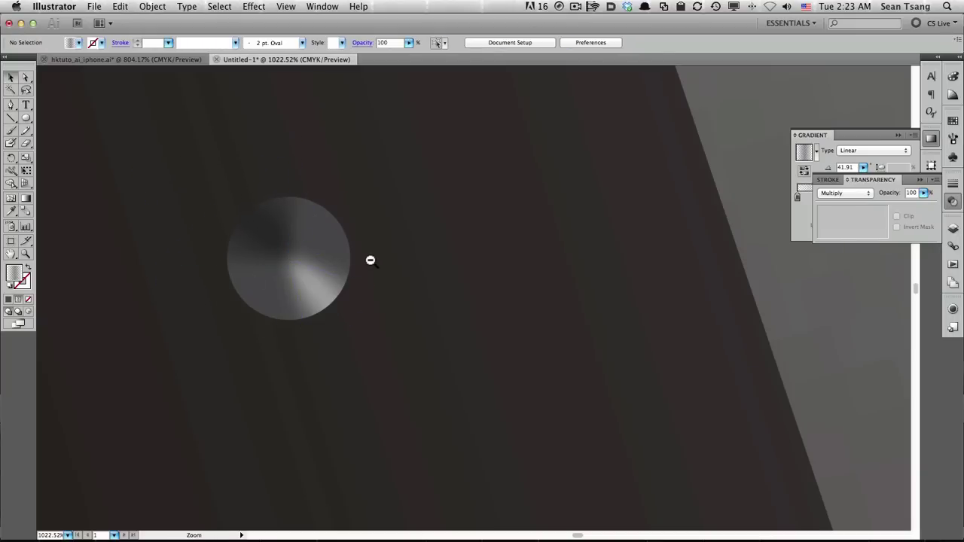
- Give the camera circle path a mid grey (K 46) stroke
left_click(390, 286, "alt")
left_click(436, 253)
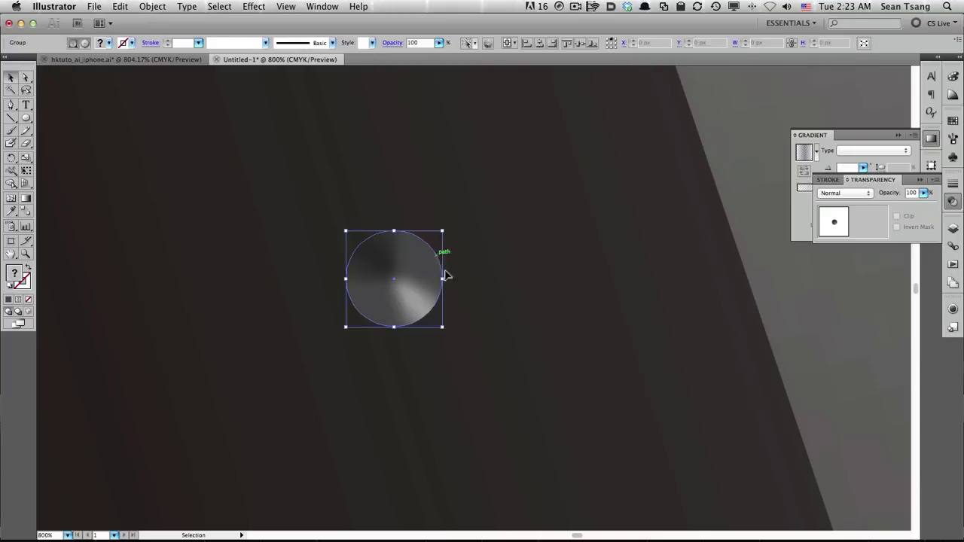
key("a")
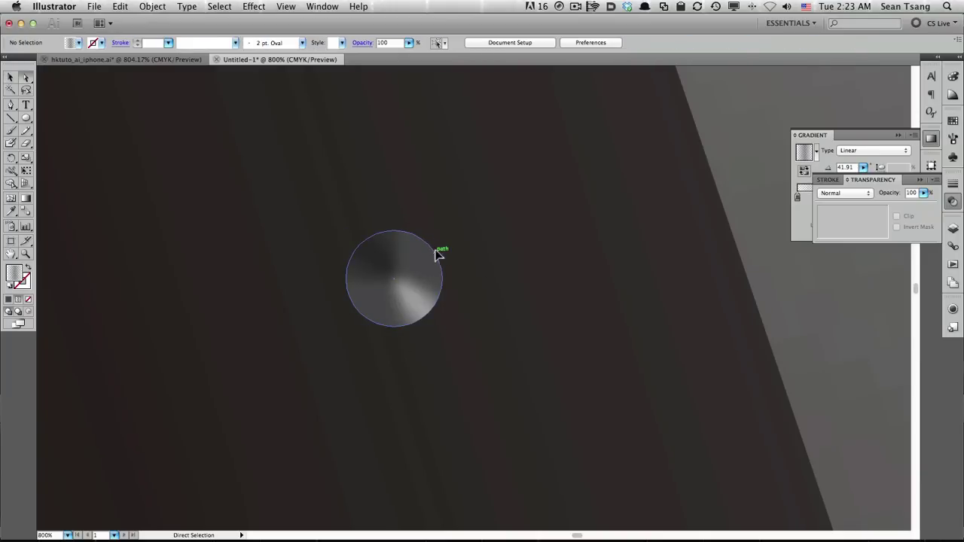
left_click(436, 254)
left_click(395, 280)
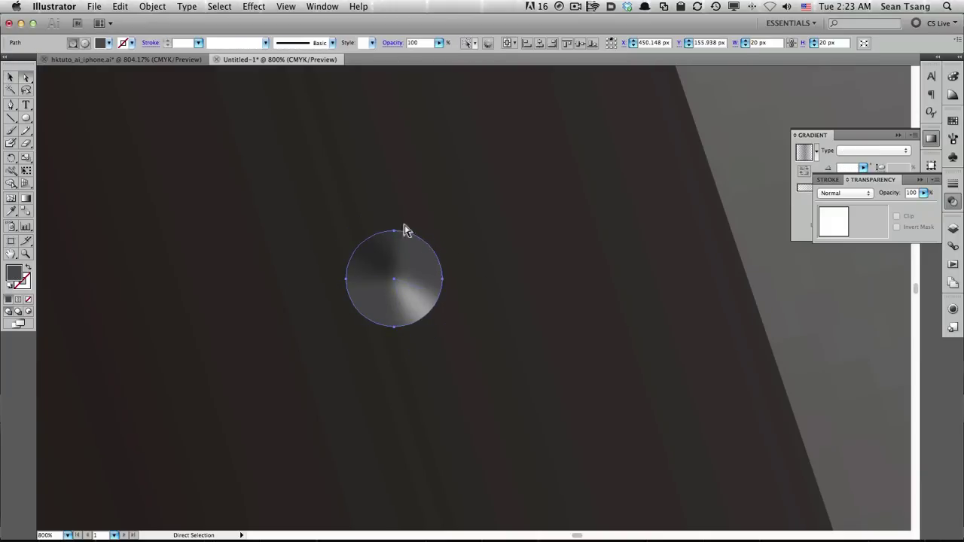
left_click(954, 80)
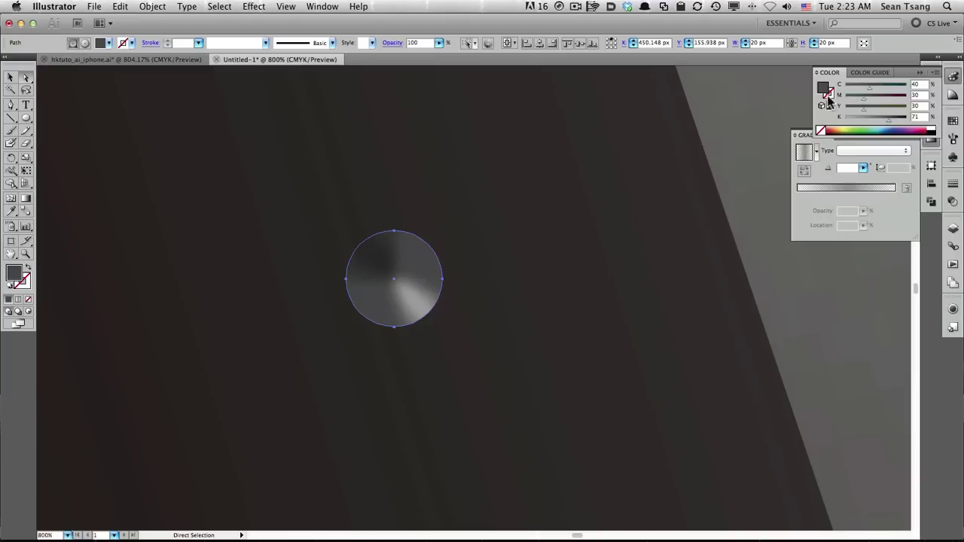
left_click(830, 94)
left_click_drag(887, 119, 874, 118)
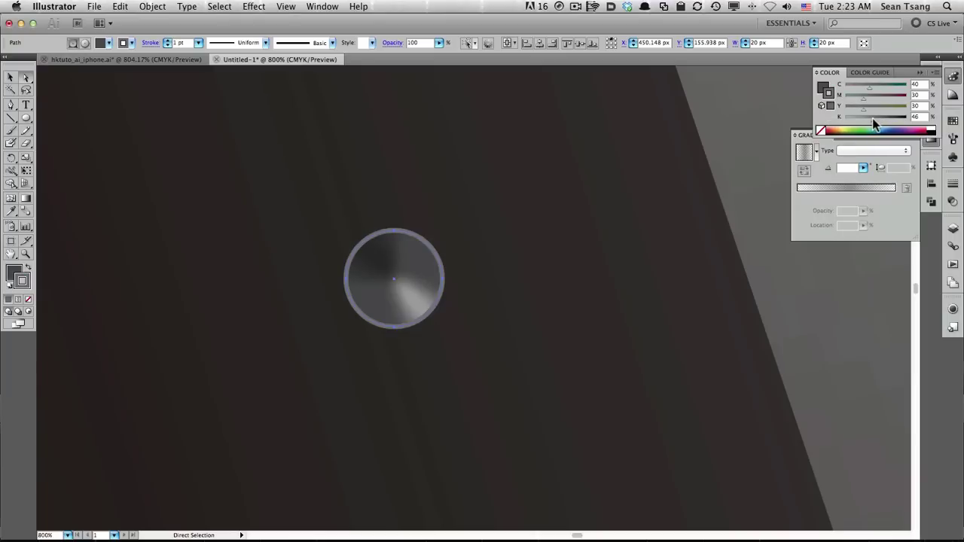
- Set the circle's stroke weight to 0.25 pt and zoom out to the phone top
left_click(953, 183)
left_click(895, 194)
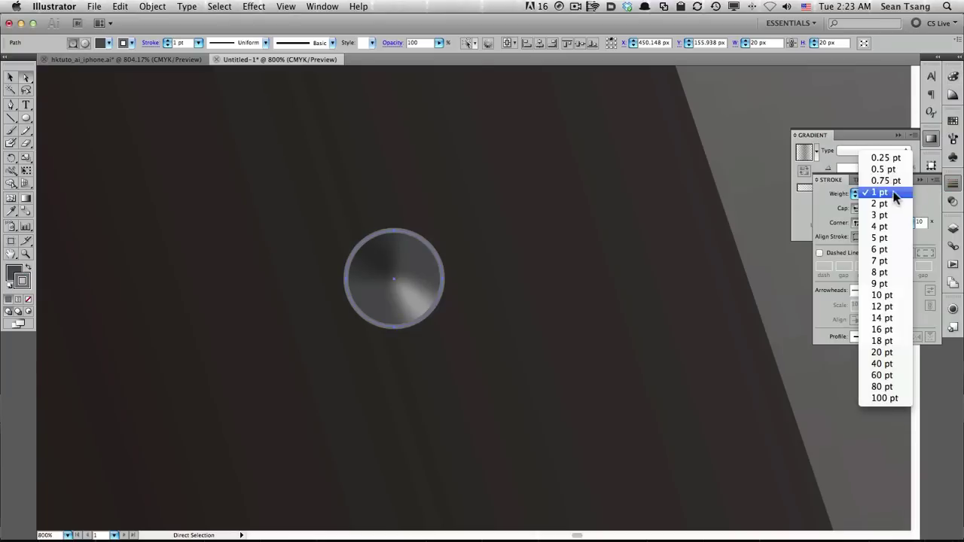
left_click(886, 157)
left_click(493, 214)
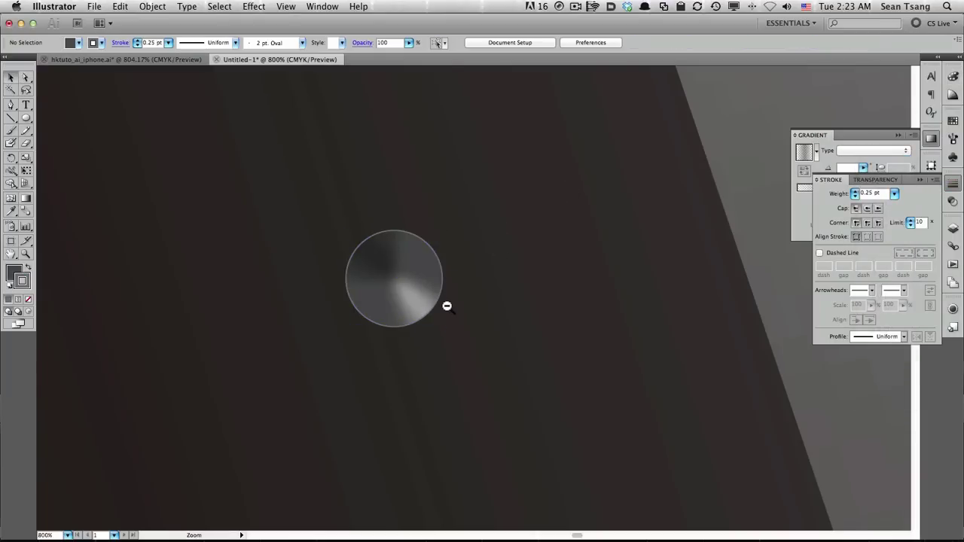
left_click(446, 306, "alt")
left_click(447, 306, "alt")
left_click(447, 306, "alt")
left_click(447, 306, "alt")
left_click(447, 306, "alt")
left_click_drag(447, 306, 538, 314)
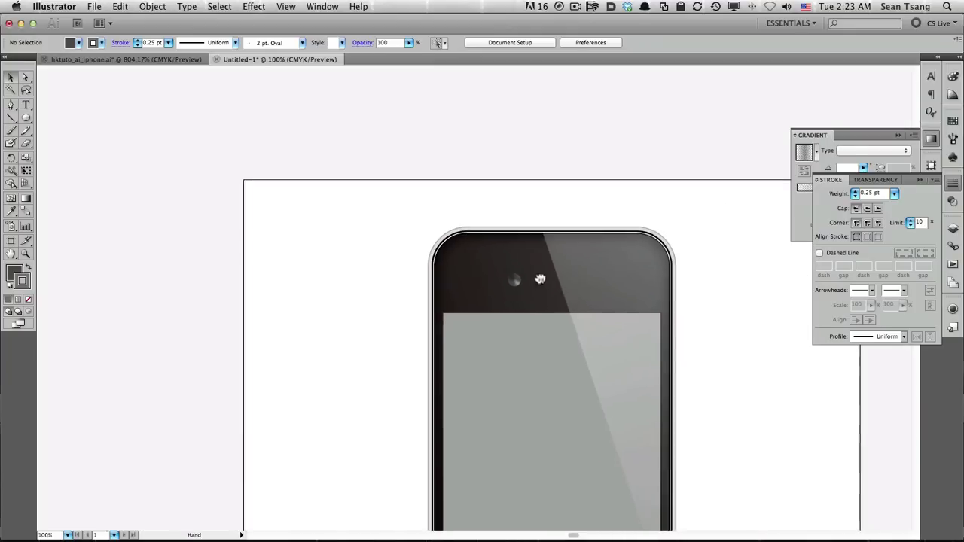
- Zoom in on the lens and draw a 6 px circle from its centre
mouse_move(540, 279)
left_mouse_down()
mouse_move(484, 220)
mouse_move(452, 218)
left_mouse_up()
key("v")
left_click(458, 219)
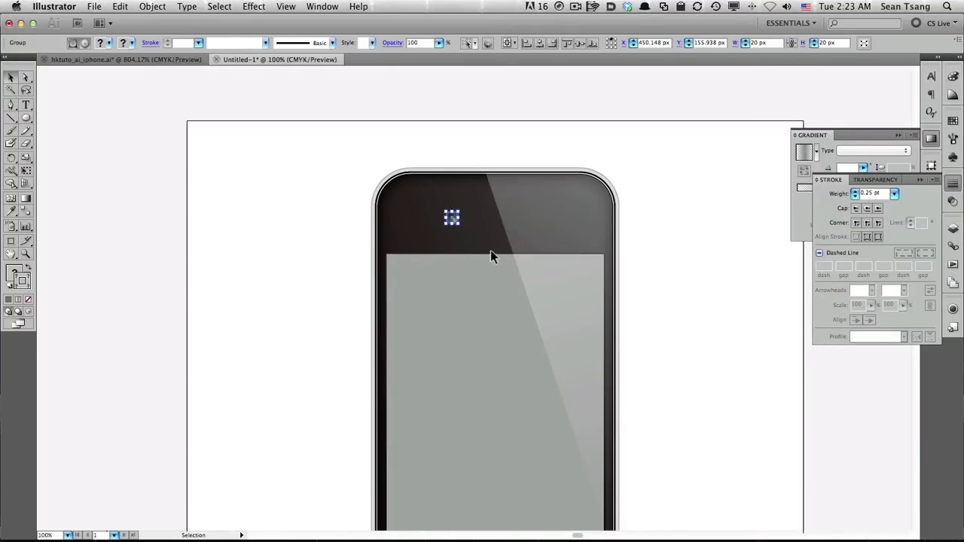
key("z")
left_click_drag(419, 188, 530, 272)
left_click_drag(235, 152, 523, 320)
key("v")
key("l")
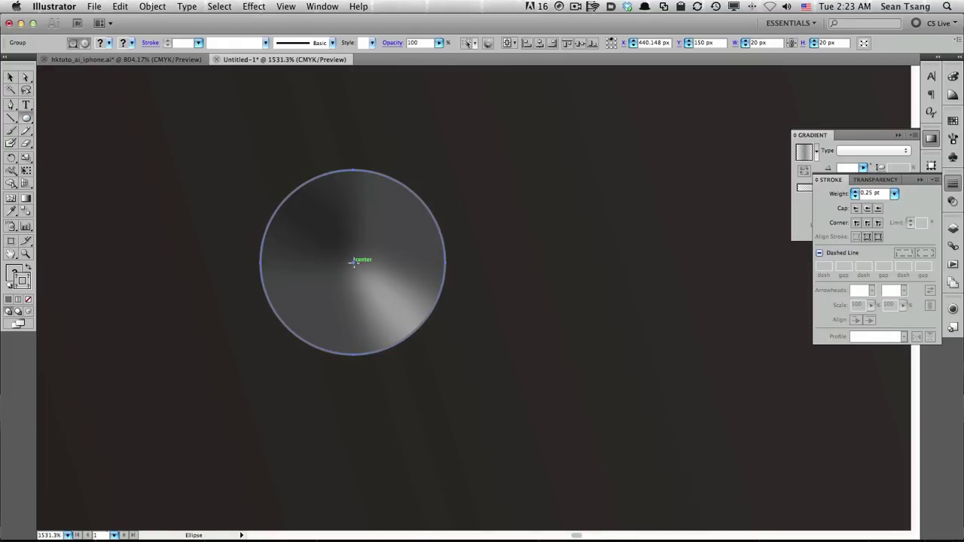
left_click_drag(354, 262, 369, 279)
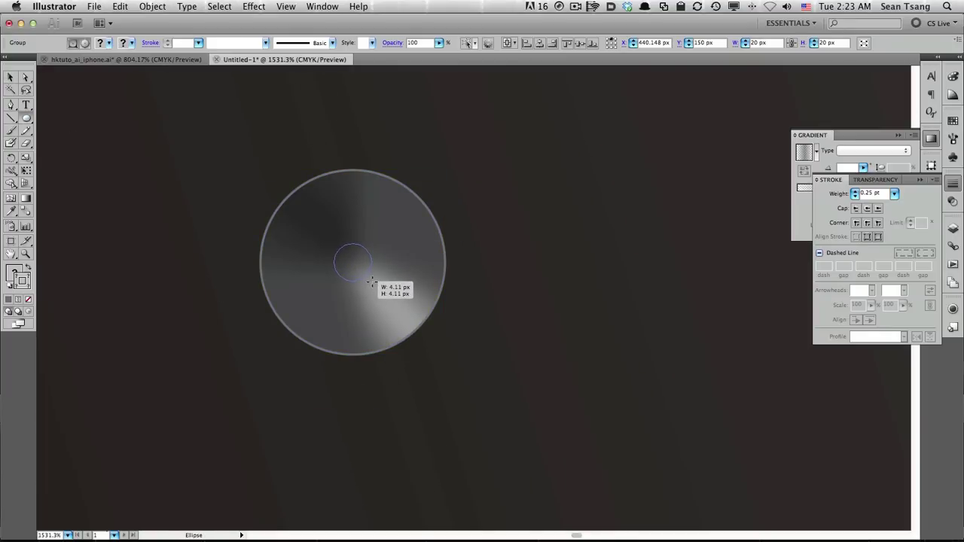
left_click_drag(370, 279, 379, 289)
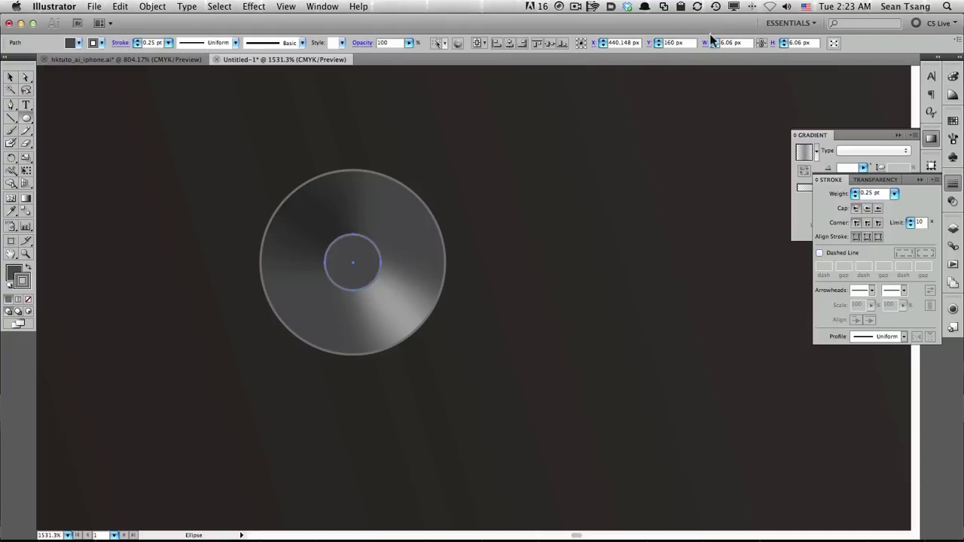
key("Tab")
- Remove the small lens circle's stroke and give it a gradient fill
type("6")
left_click(953, 77)
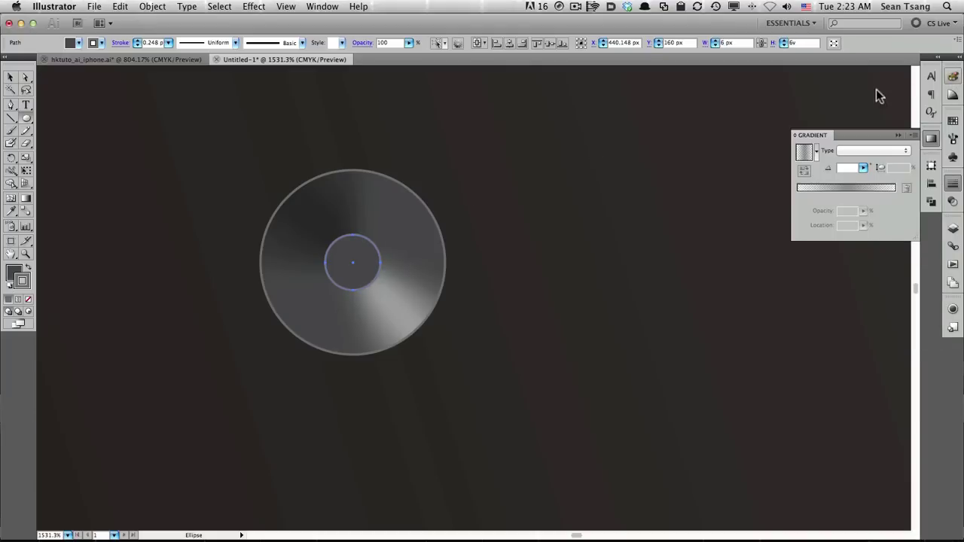
left_click(950, 76)
left_click(603, 170)
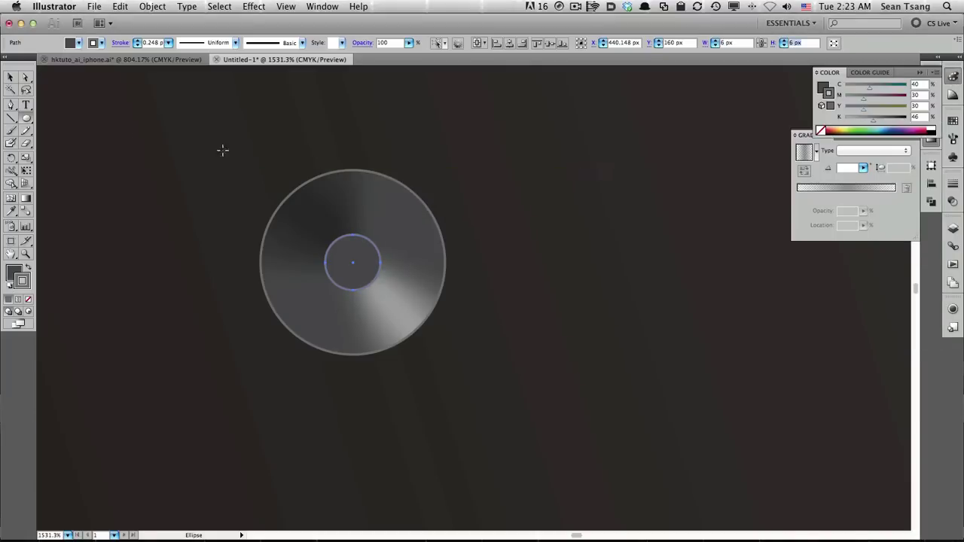
left_click(13, 77)
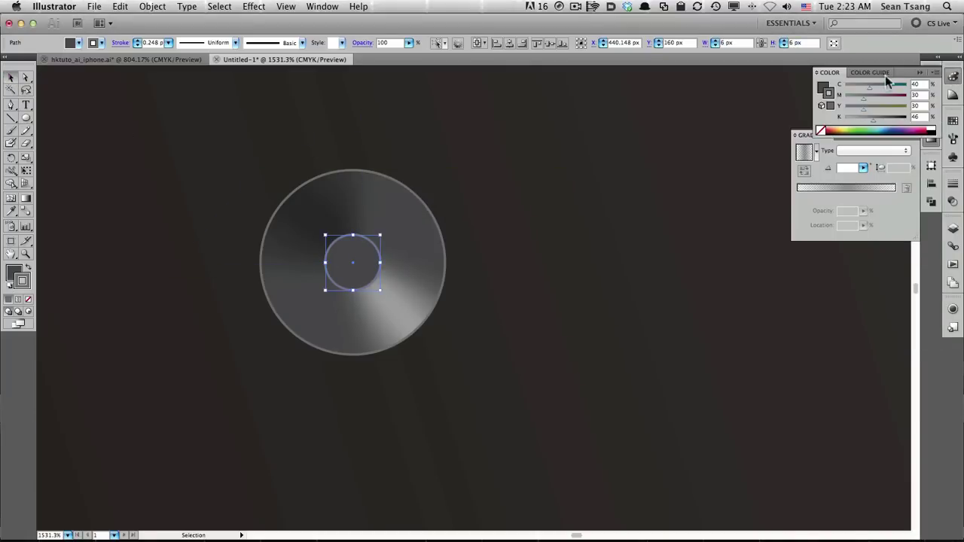
left_click(821, 131)
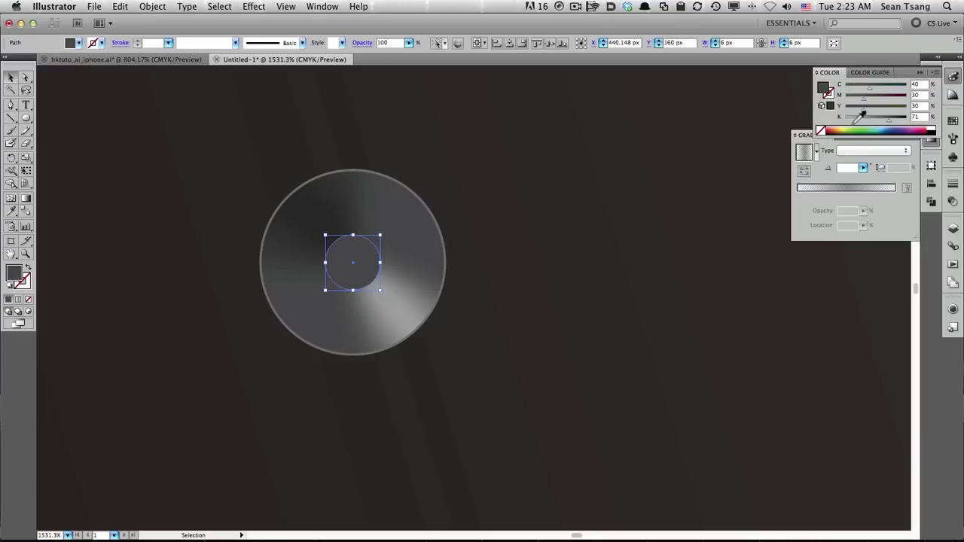
left_click(804, 154)
- Reduce the gradient to two stops, make the left stop black, and move both stops inward
left_click(797, 197)
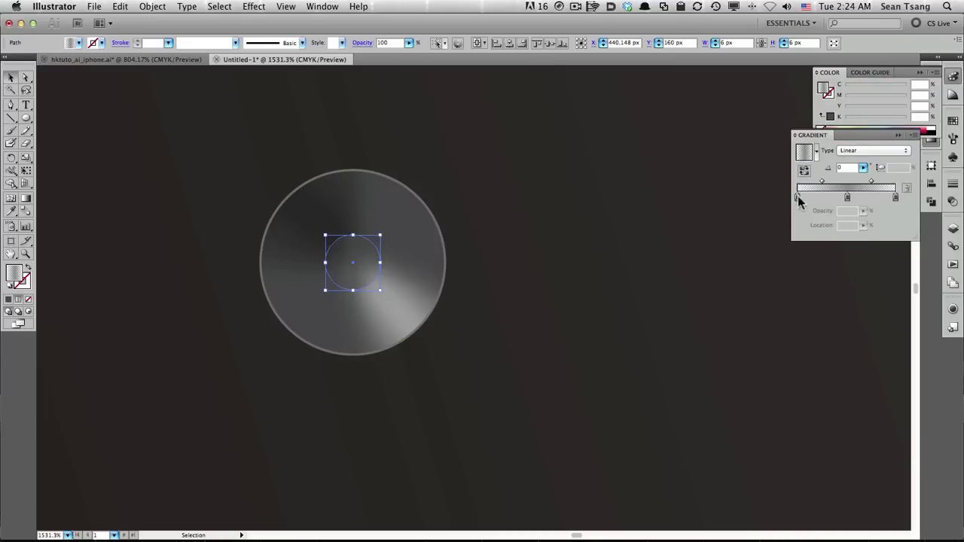
left_click_drag(848, 199, 797, 196)
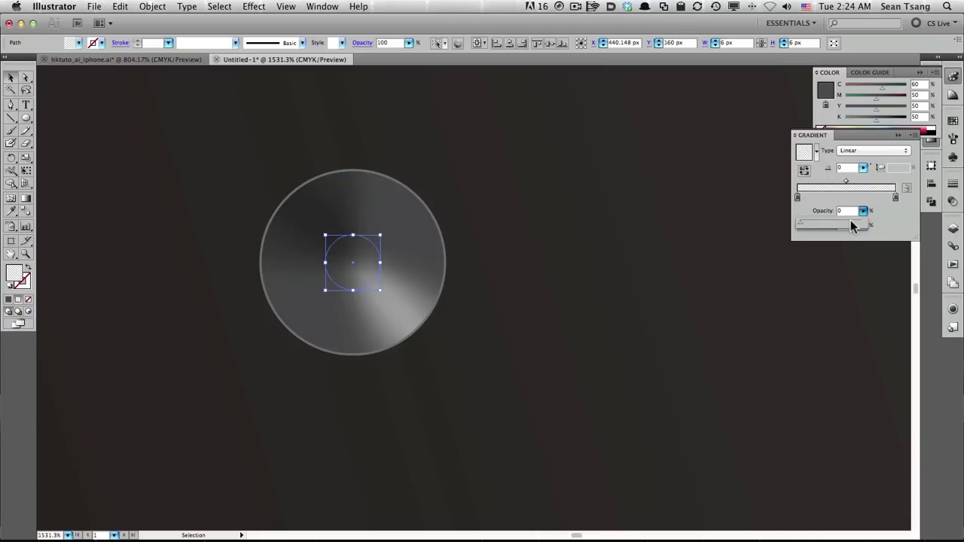
left_click_drag(864, 214, 852, 220)
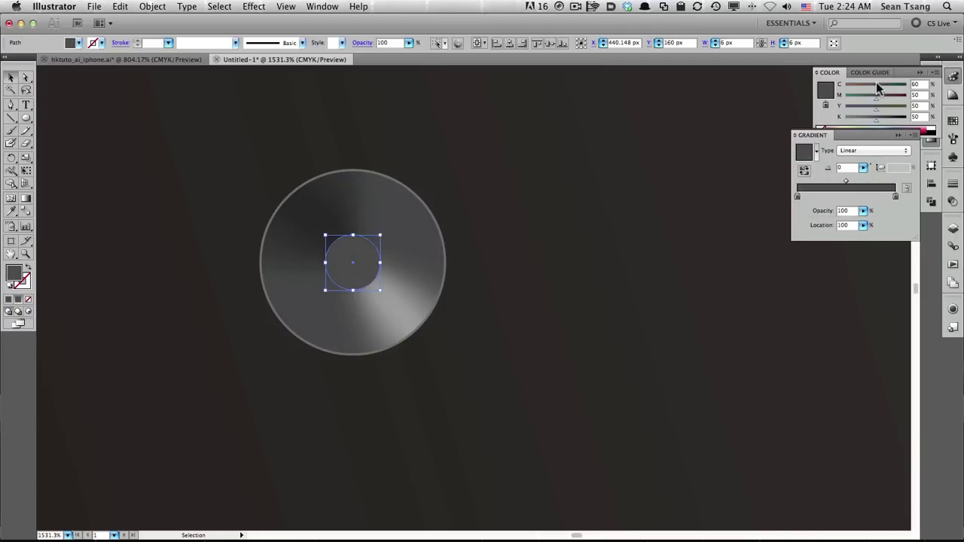
mouse_move(878, 85)
left_mouse_down()
mouse_move(907, 85)
mouse_move(907, 118)
left_mouse_up()
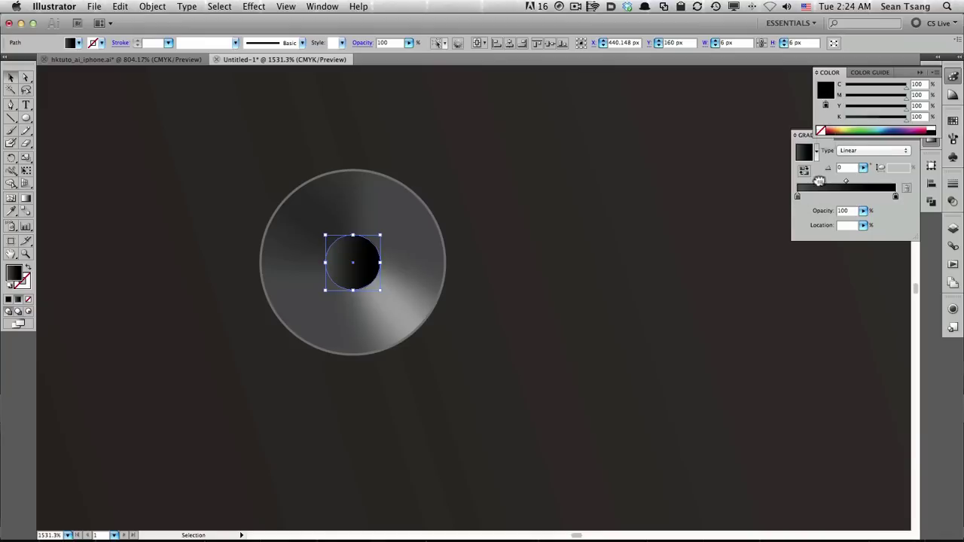
left_click(798, 197)
left_click_drag(798, 197, 419, 244)
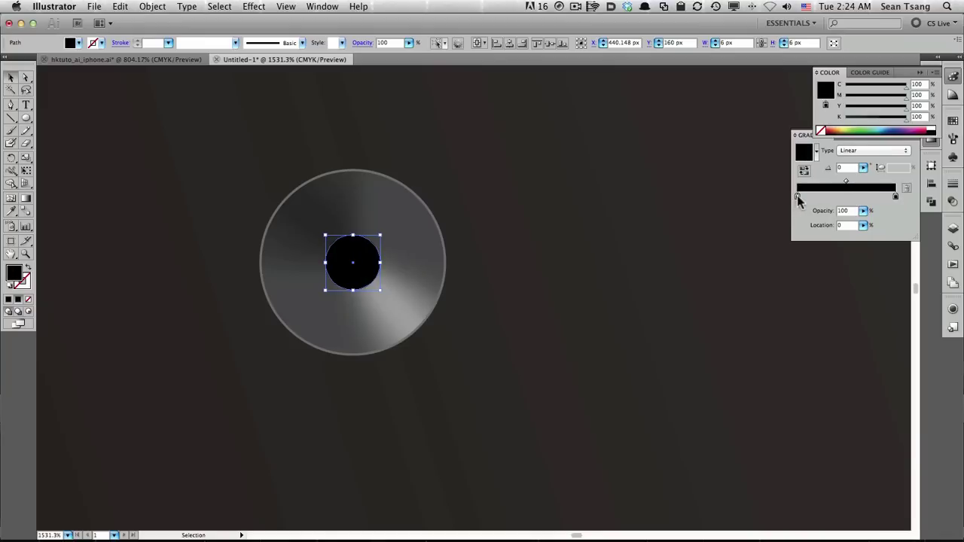
left_click_drag(797, 196, 820, 197)
left_click_drag(895, 198, 882, 200)
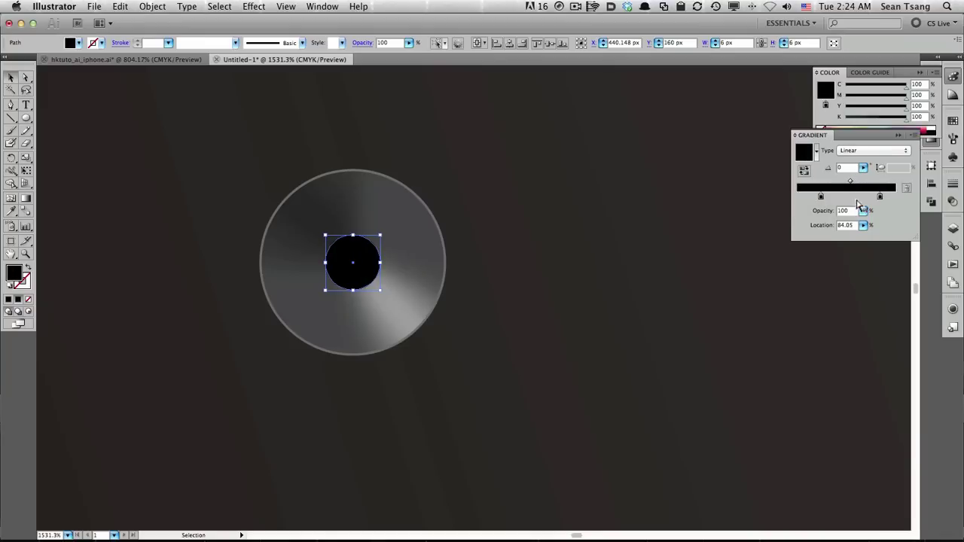
- Add dark blue stops (C100 M76 Y0 K51) at both ends of the gradient
left_click(798, 197)
left_click(895, 197)
left_click(910, 127)
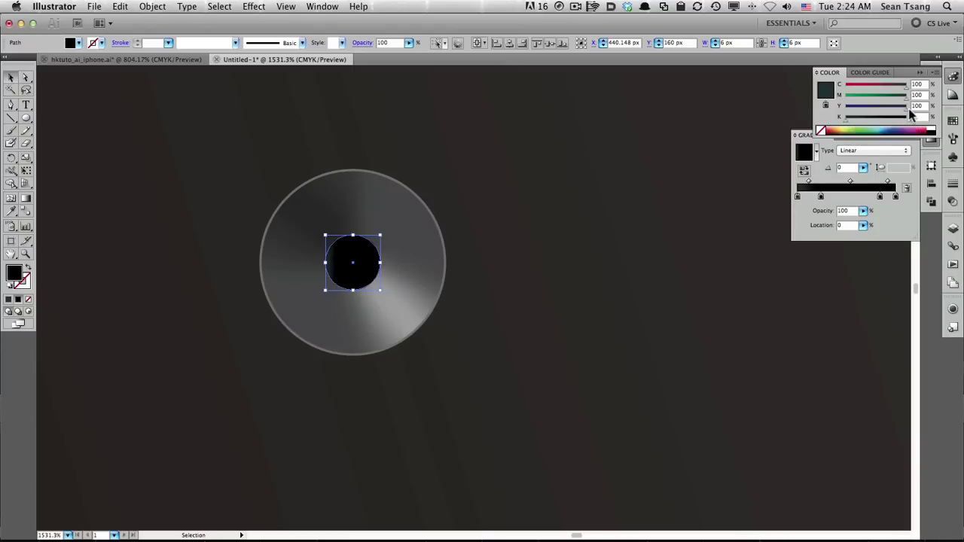
left_click_drag(905, 99, 892, 99)
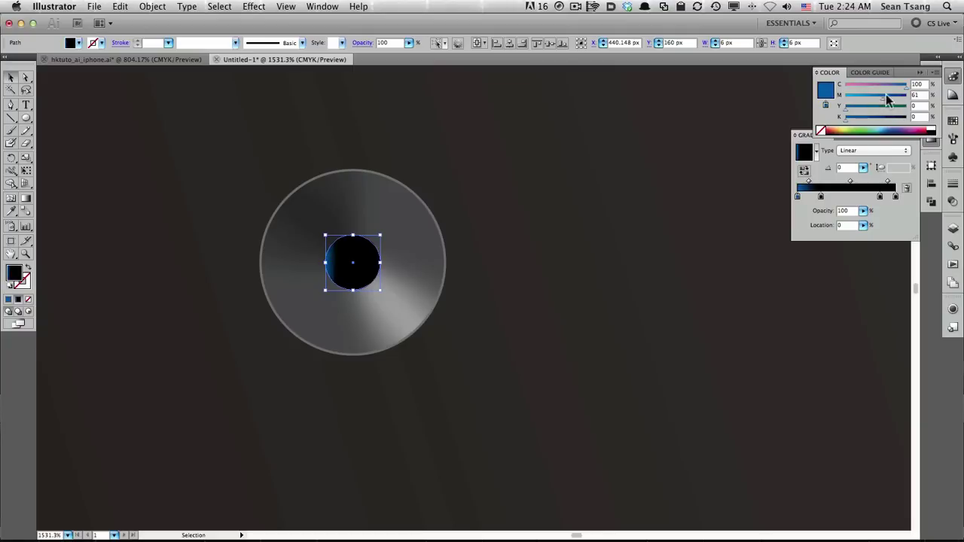
left_click_drag(845, 120, 877, 118)
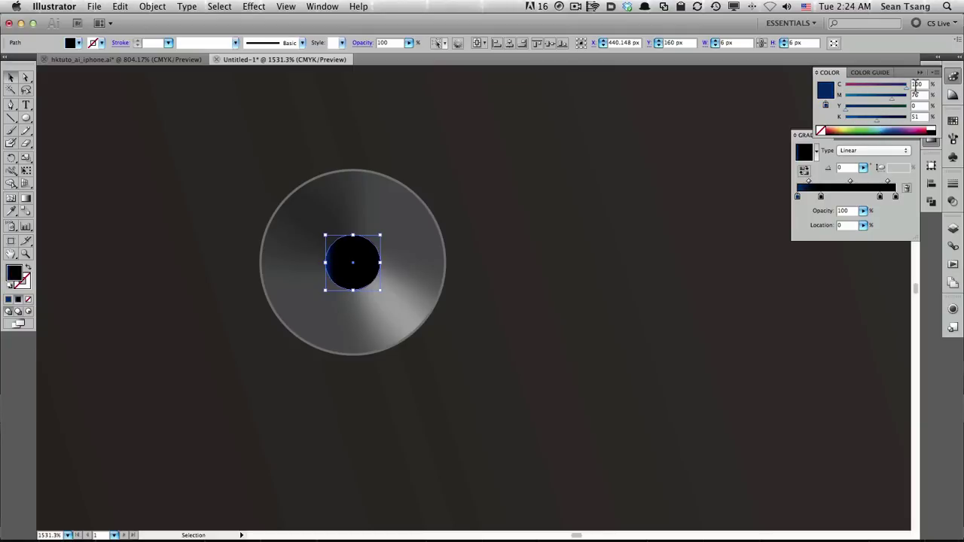
left_click(896, 197)
- Angle the lens gradient diagonally at about -69° and enlarge the blue at the top
key("g")
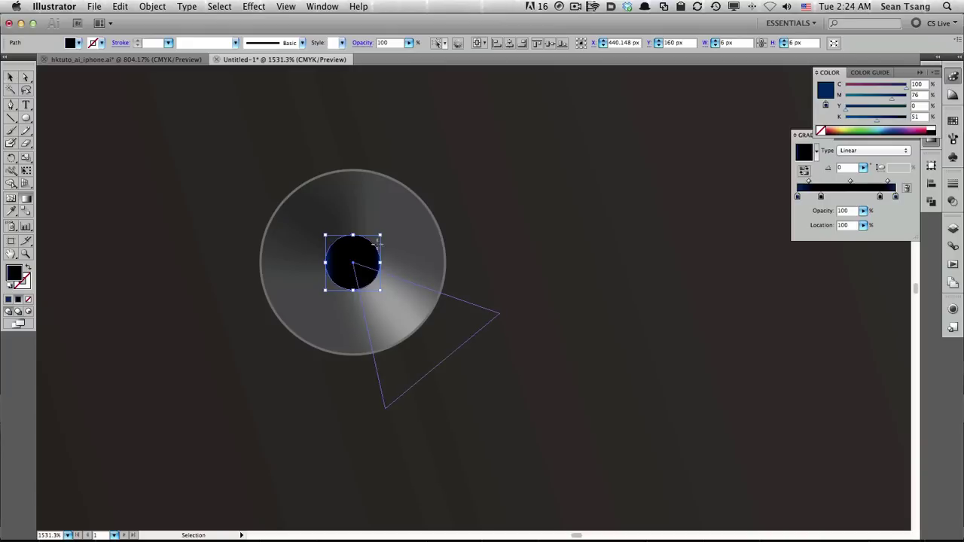
left_click_drag(346, 239, 360, 289)
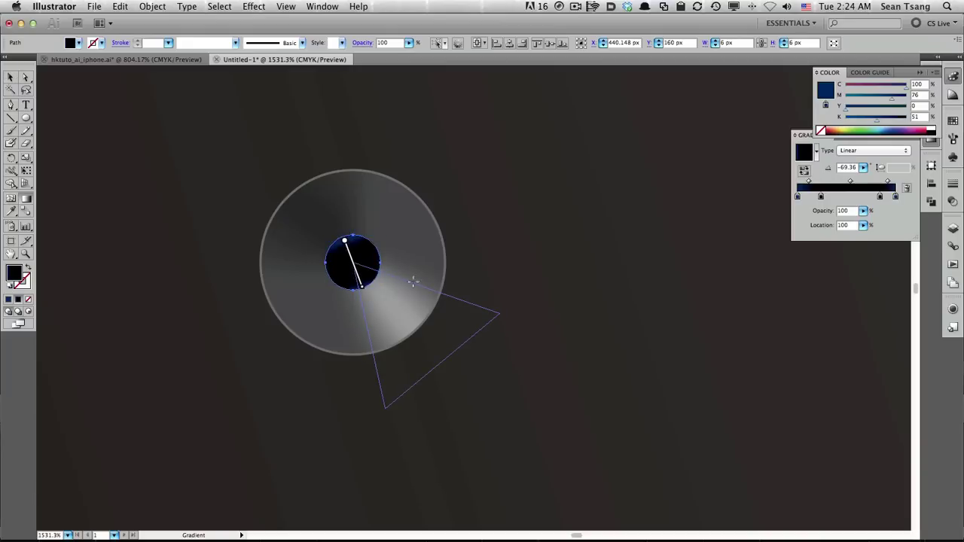
left_click(370, 279)
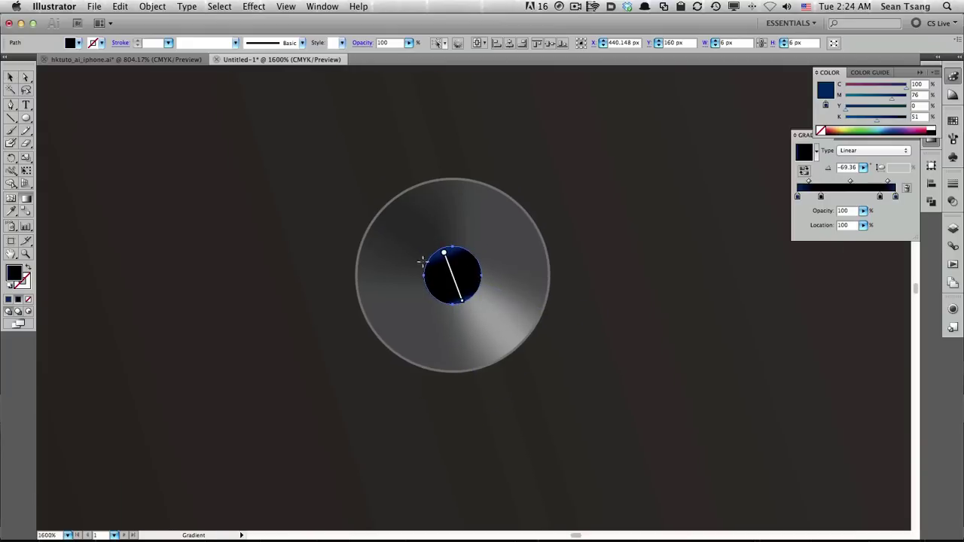
left_click(470, 278)
mouse_move(439, 361)
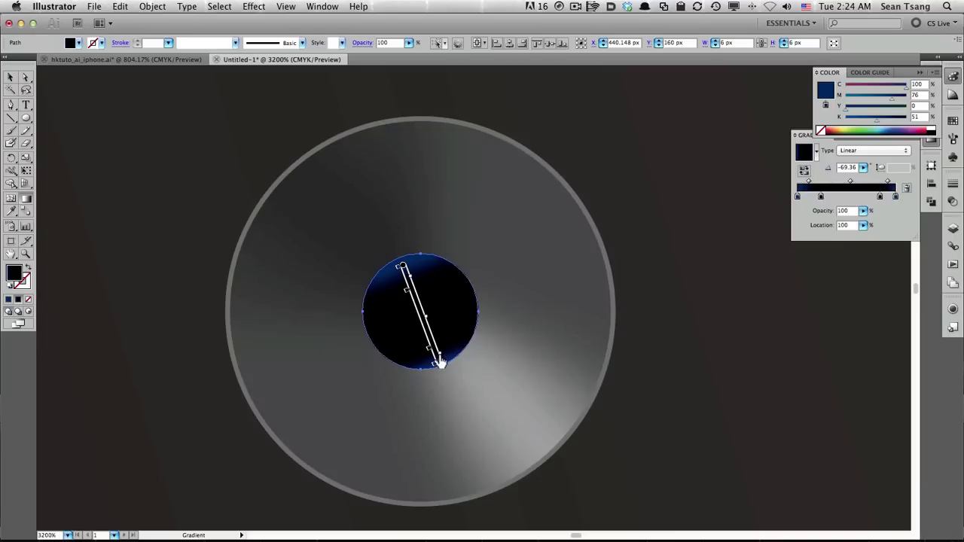
left_click(422, 308)
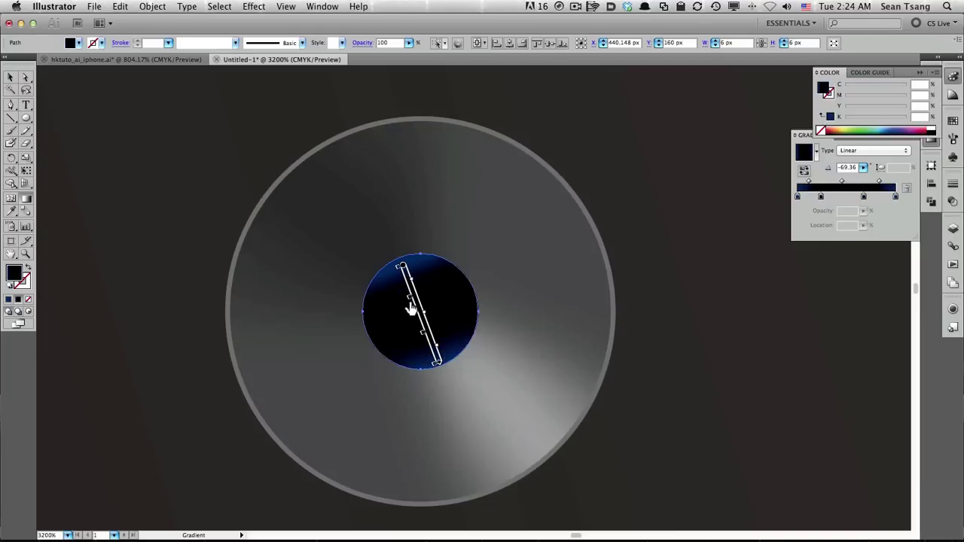
left_click_drag(424, 332, 420, 319)
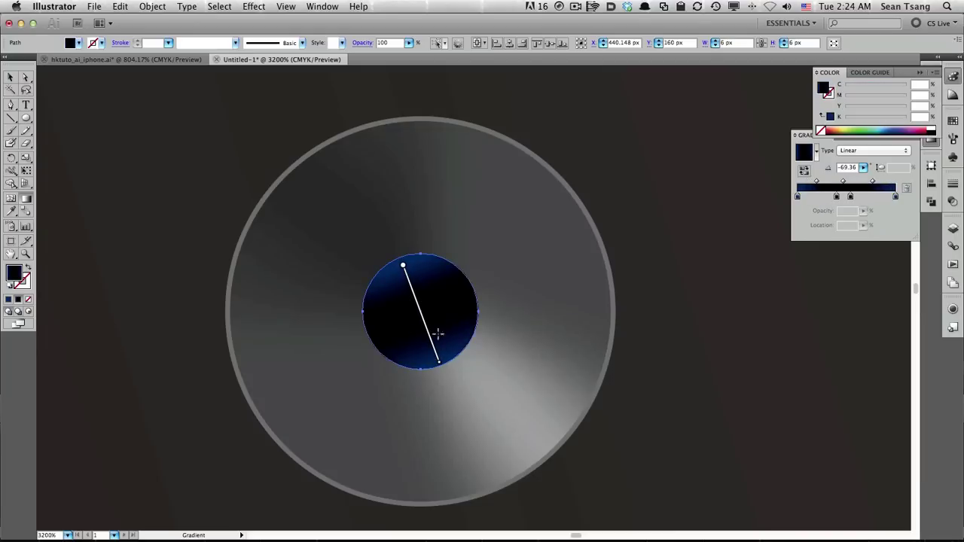
key("v")
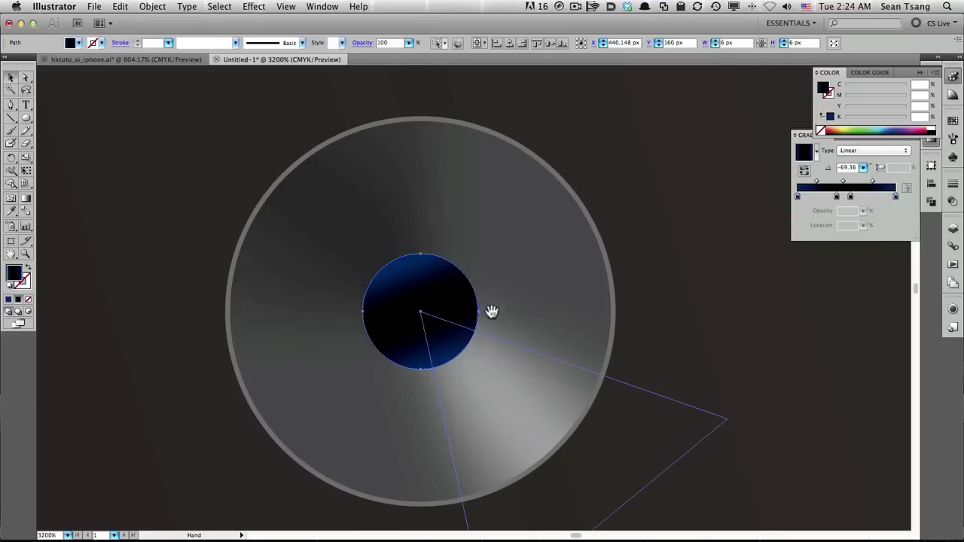
- Lighten both blue end stops to C100 M63 K42
left_click(798, 198)
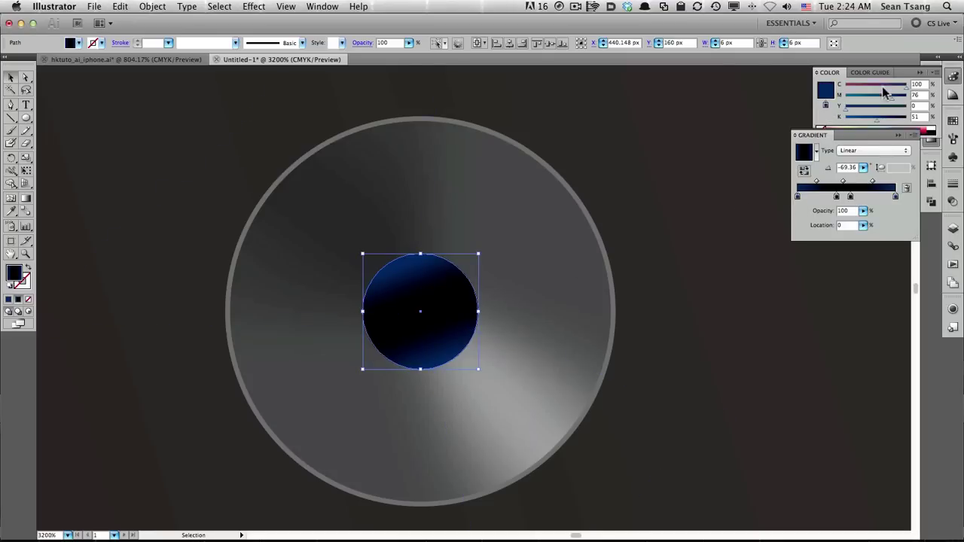
left_click_drag(891, 98, 872, 118)
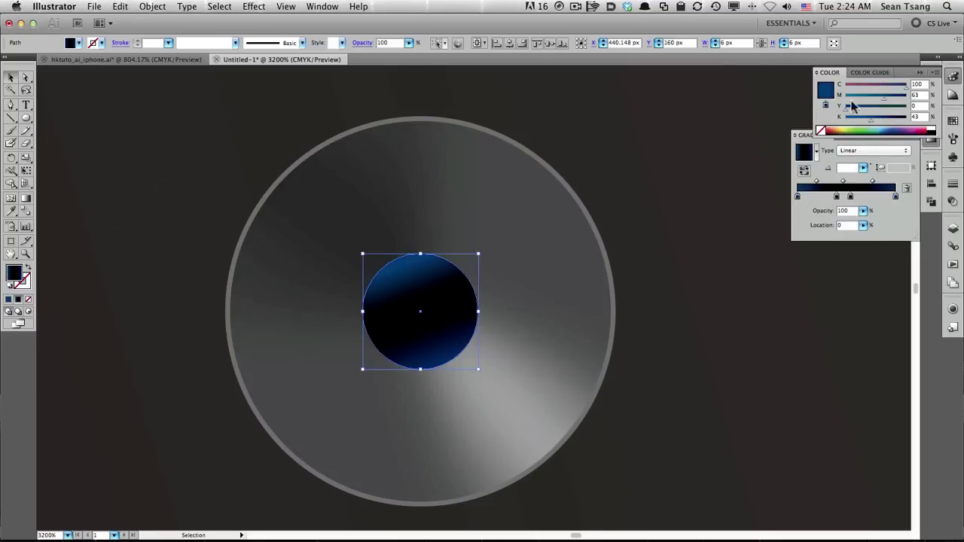
left_click_drag(894, 189, 895, 194)
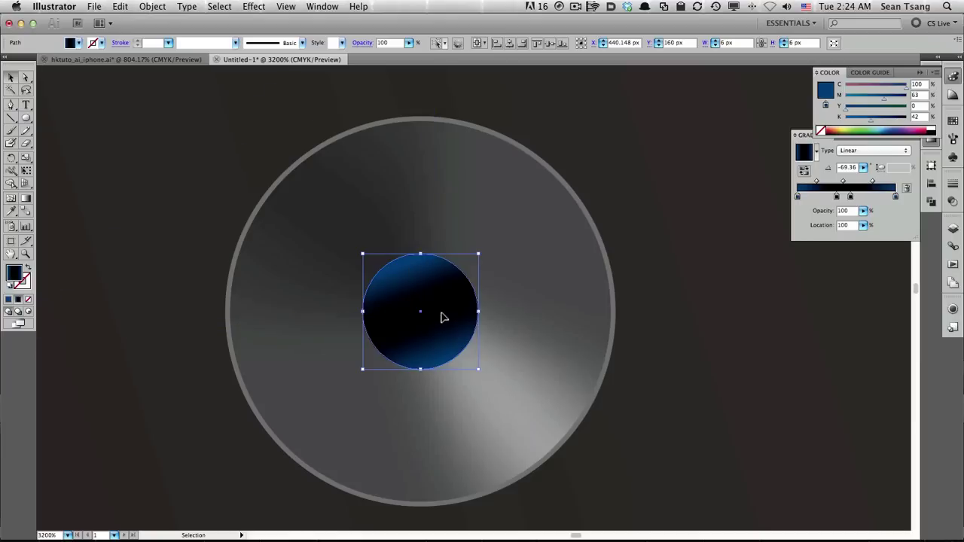
key("g")
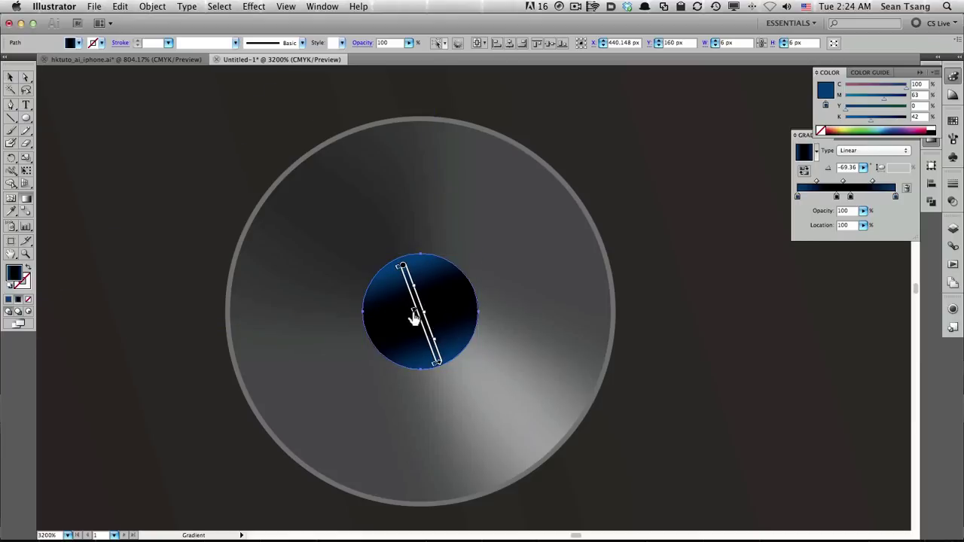
- Zoom out to check the lens on the phone, then zoom back in on the camera
left_click(465, 323, "alt+super")
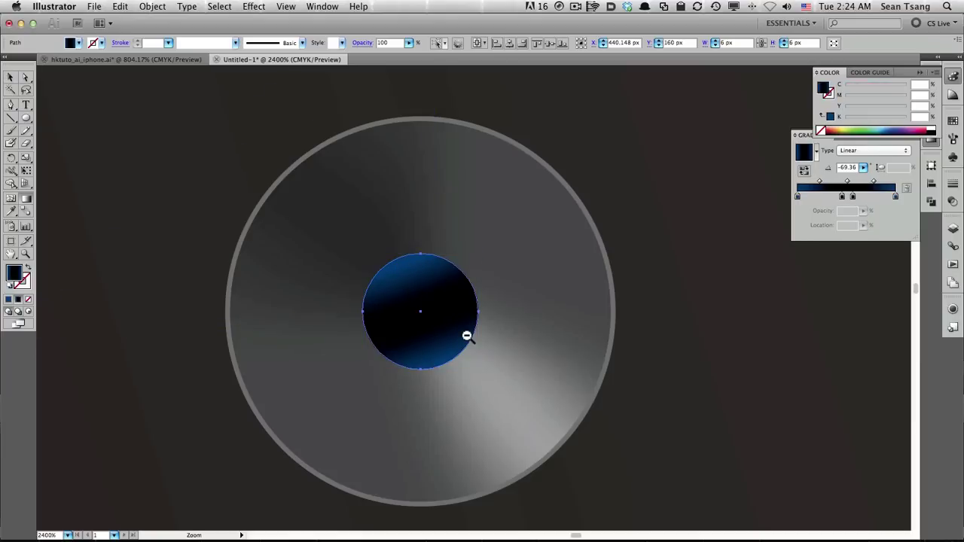
left_click(468, 336, "alt+super")
left_click(467, 334, "alt+super")
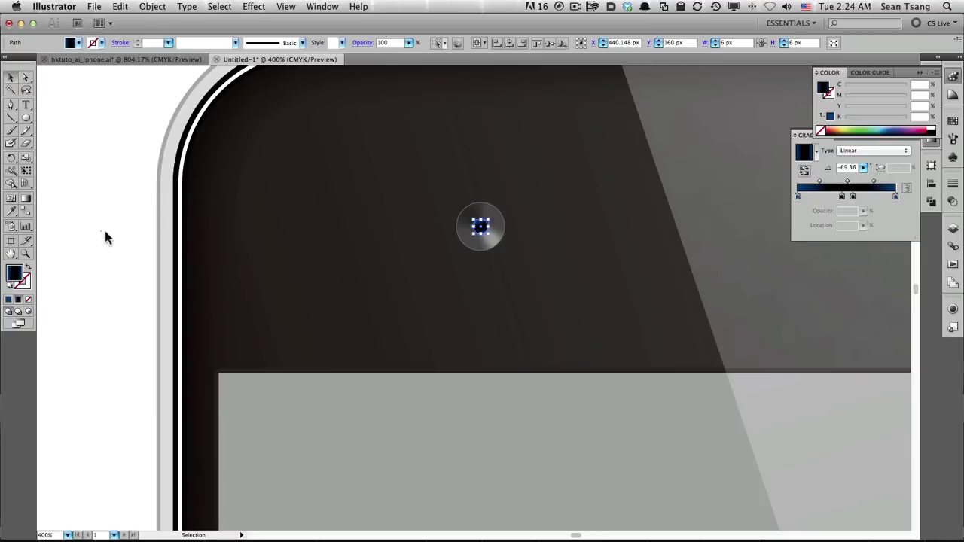
left_click(470, 276, "alt+super")
left_click(469, 276, "alt+super")
left_click(503, 296, "alt+super")
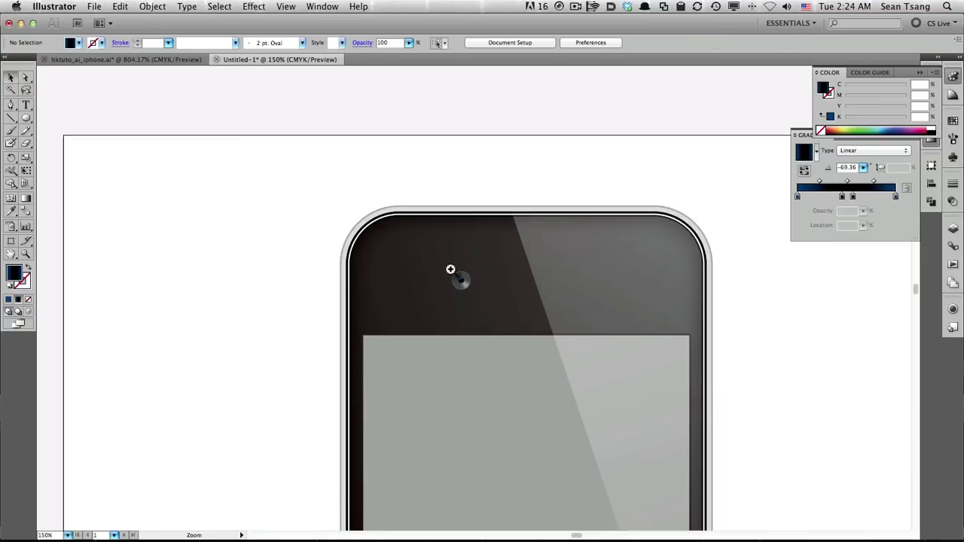
left_click_drag(446, 264, 523, 319)
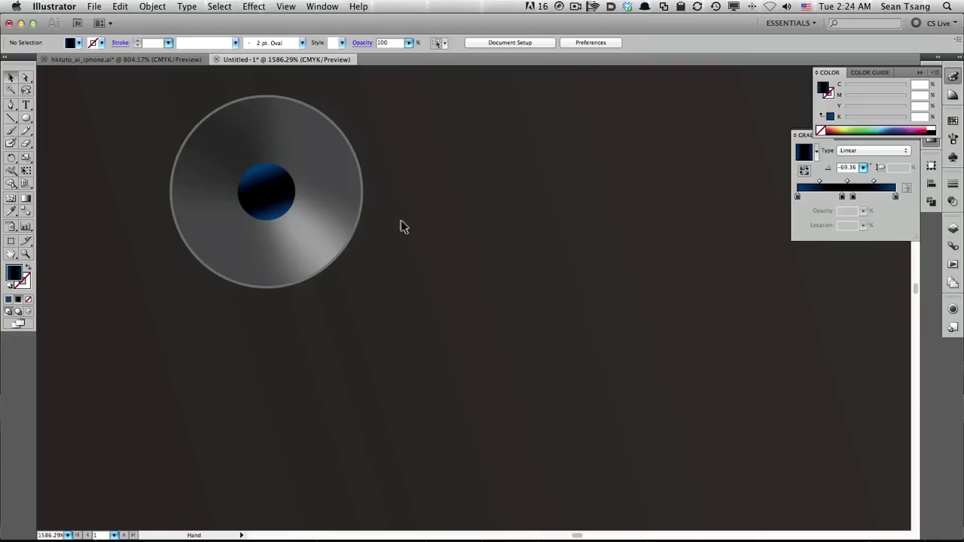
left_click(274, 188)
- Duplicate the lens fill in the Appearance panel
left_click(954, 307)
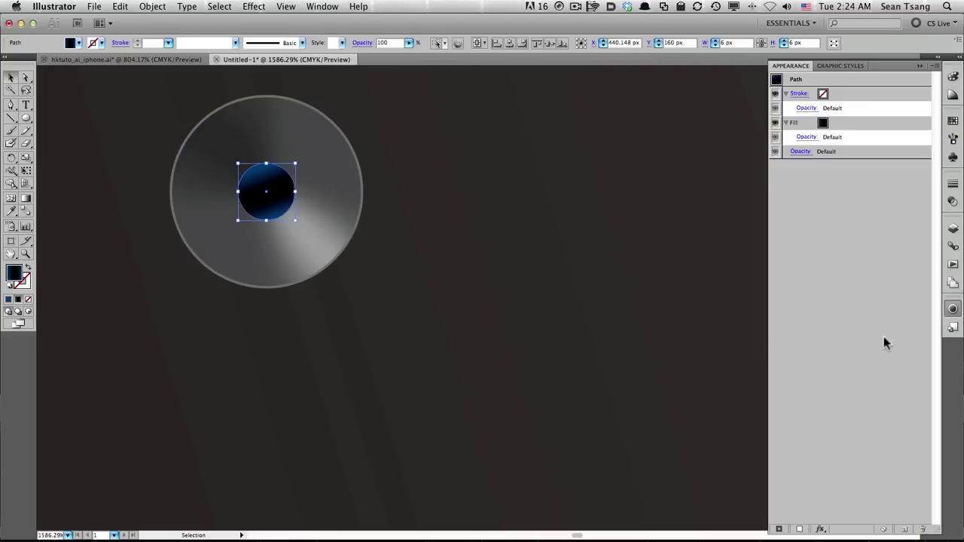
left_click(853, 128)
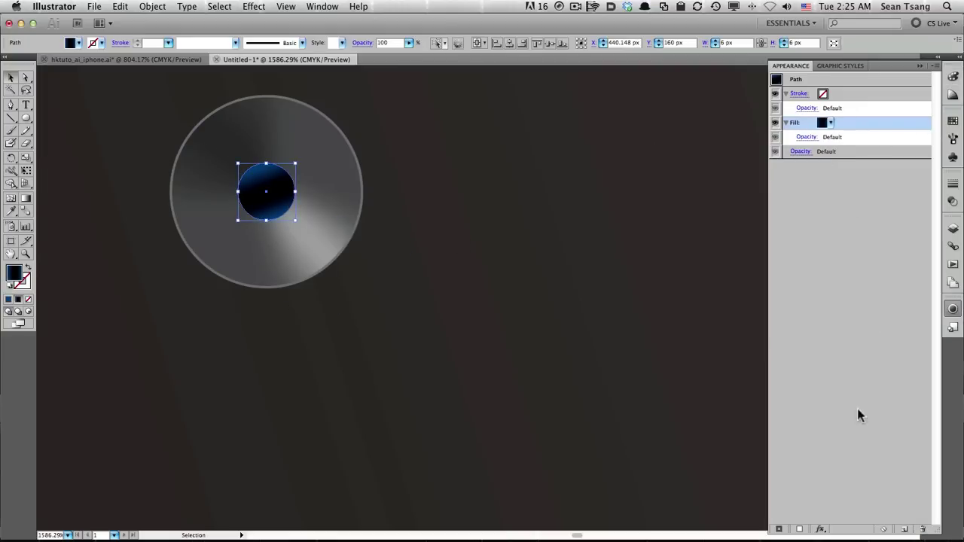
left_click(821, 530)
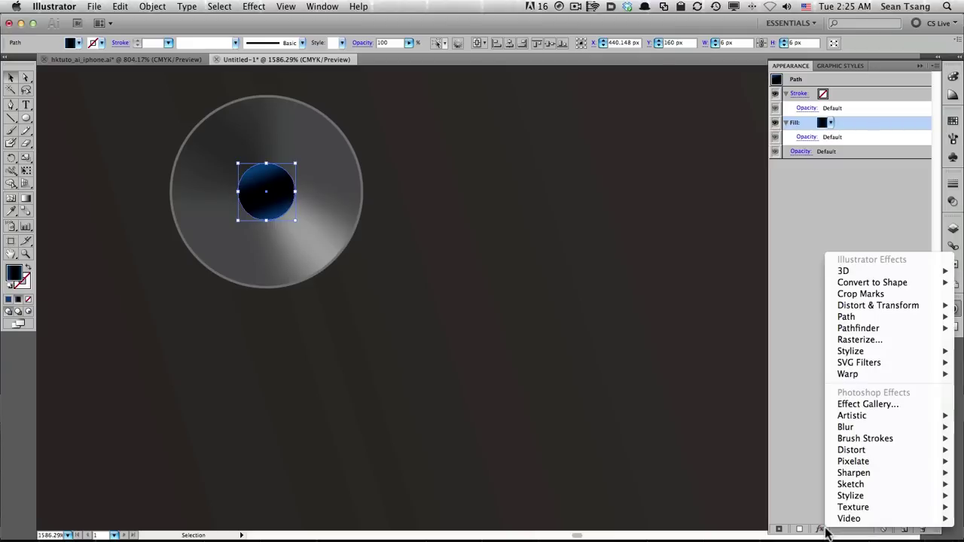
left_click(801, 207)
left_click(905, 529)
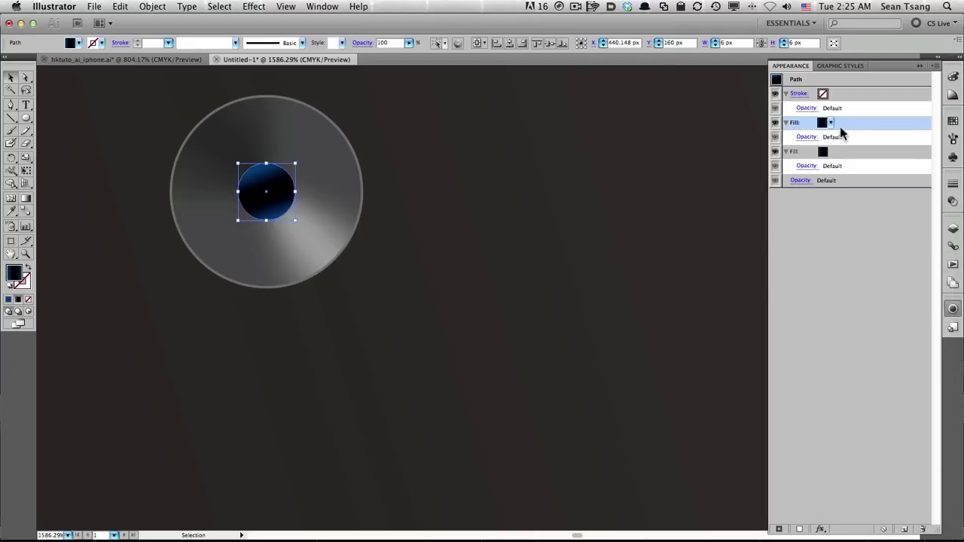
left_click(953, 76)
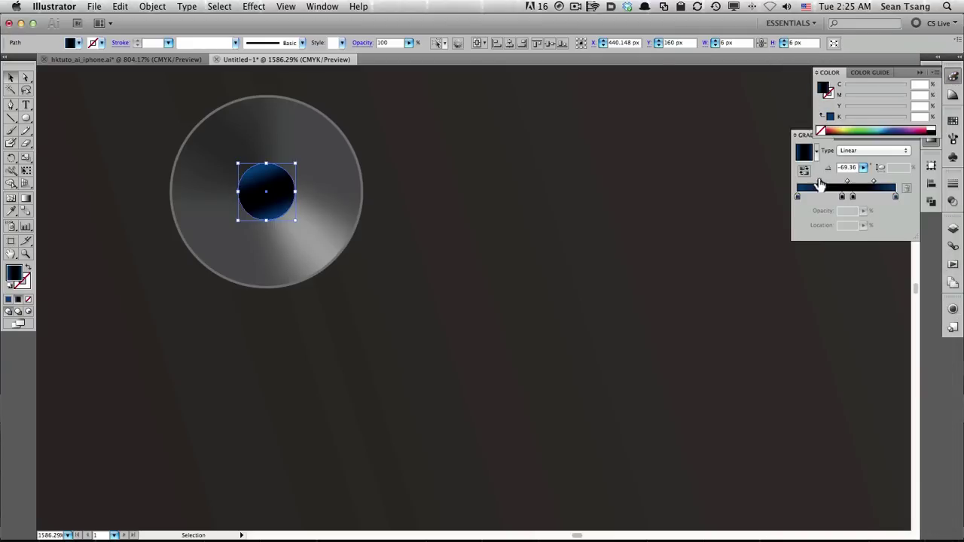
- Turn the duplicated fill into a reversed radial gradient with one end fading out
left_click_drag(844, 199, 801, 203)
left_click(862, 224)
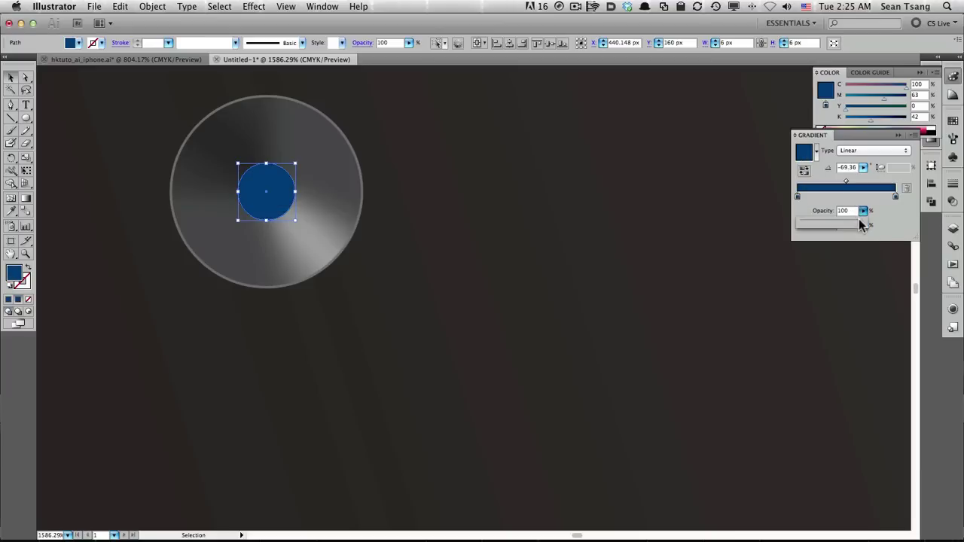
left_click(749, 226)
left_click(866, 151)
left_click(866, 162)
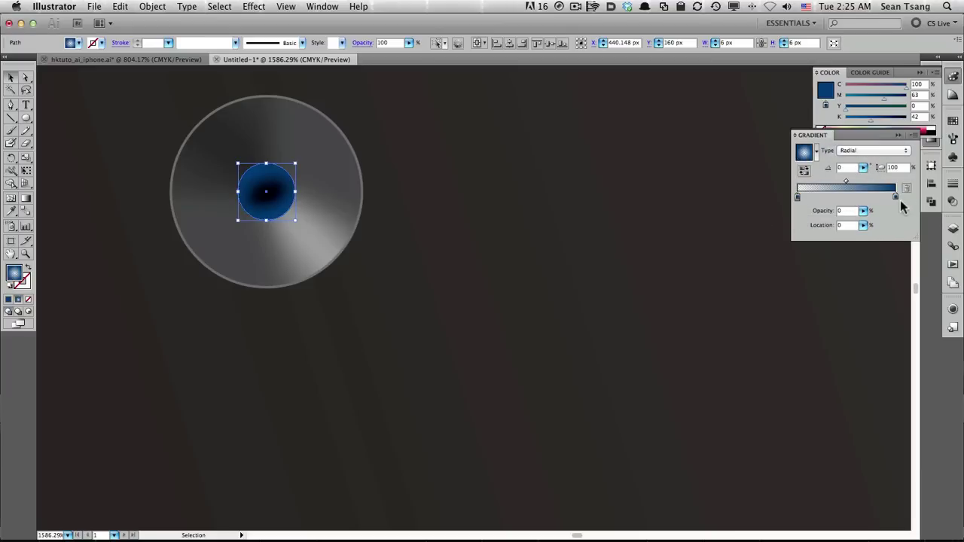
left_click(804, 171)
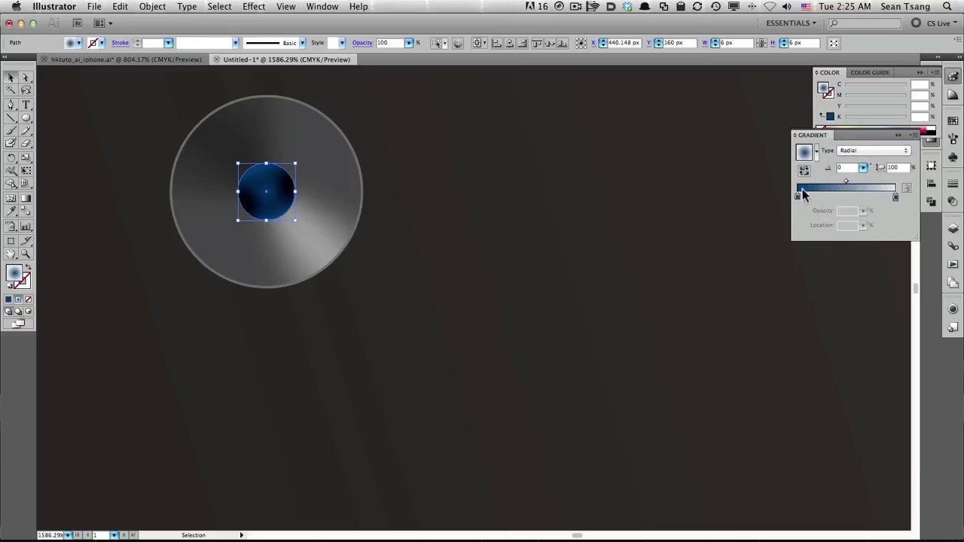
- Set the centre stop's K to 0 for bright blue and shift the glow up-left
left_click(797, 197)
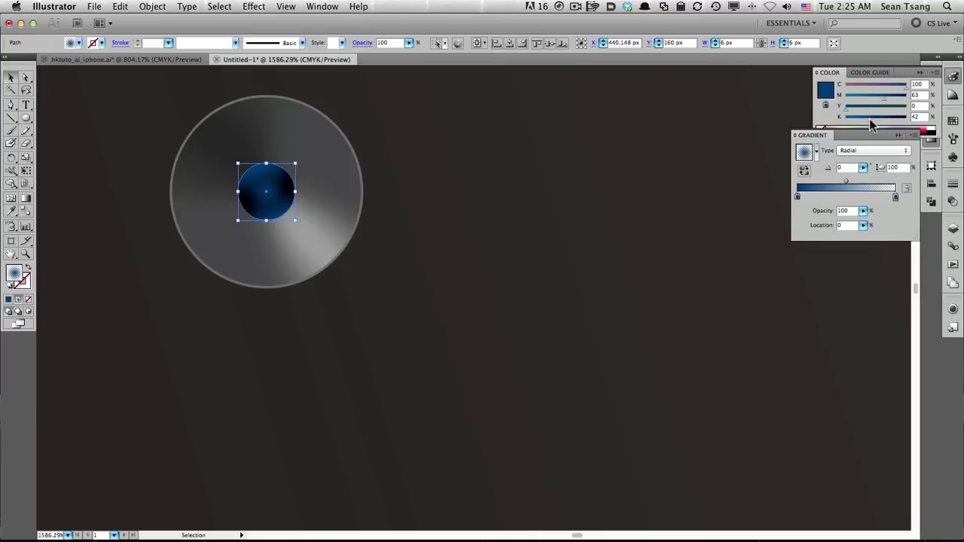
left_click_drag(870, 118, 846, 119)
key("g")
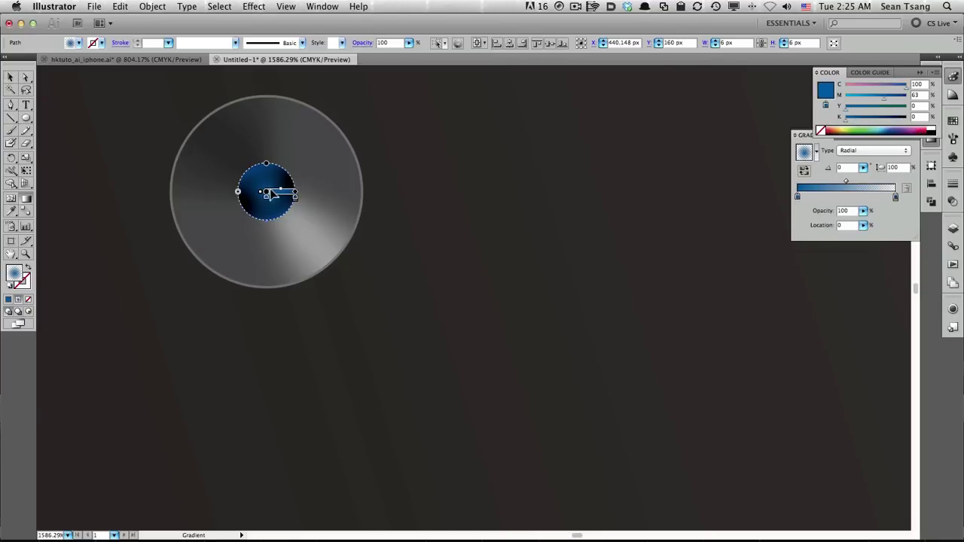
left_click_drag(259, 178, 297, 178)
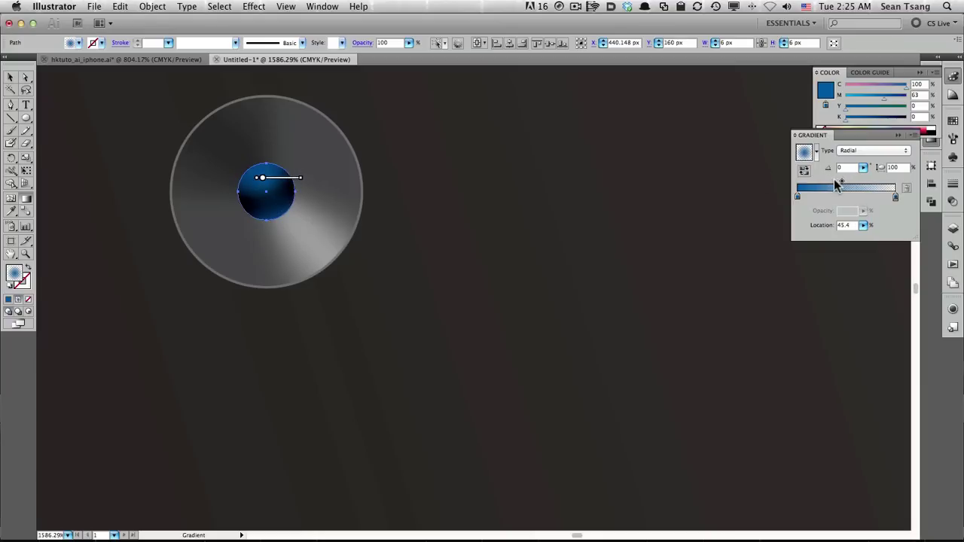
- Set the lens gradient fill to Screen blending after trying Color Dodge and Soft Light
left_click(953, 202)
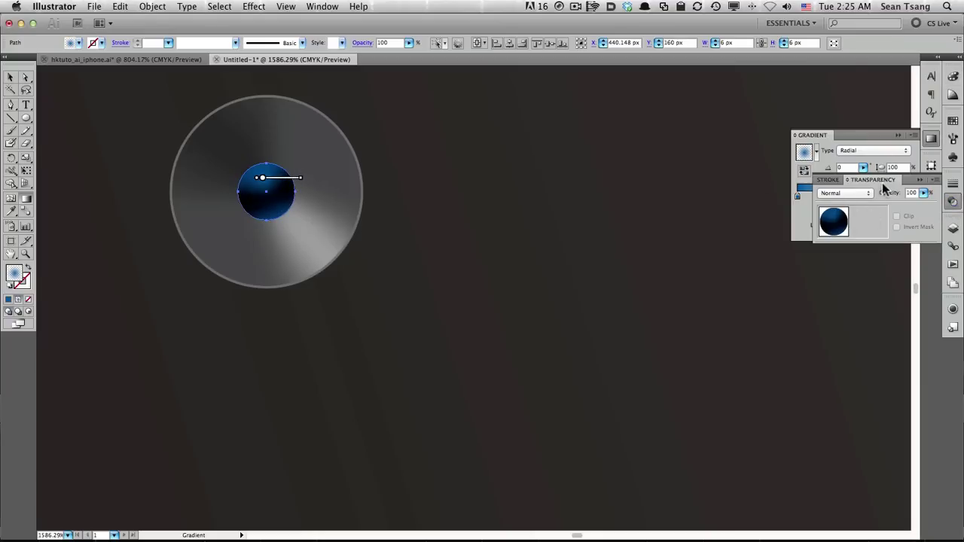
left_click(868, 192)
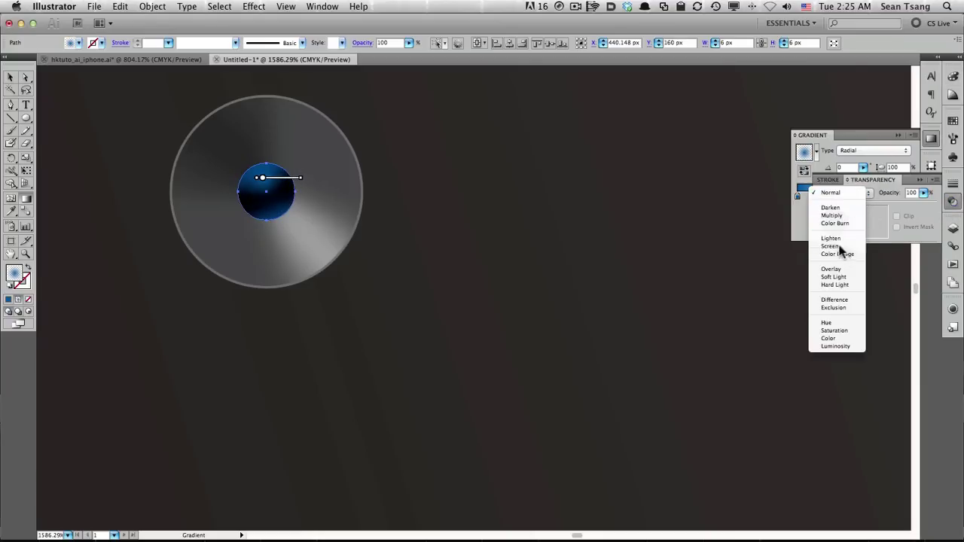
left_click(846, 249)
left_click(844, 193)
left_click(846, 203)
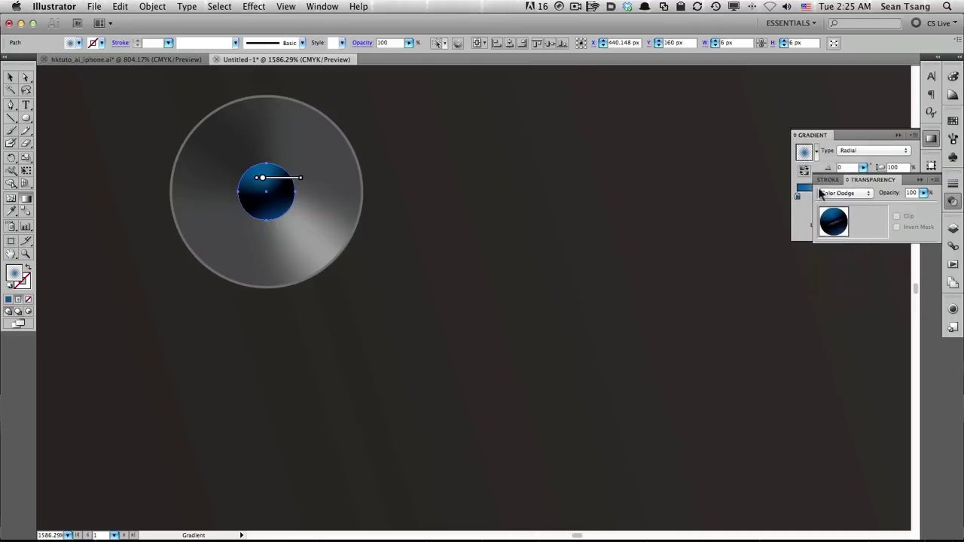
left_click(844, 193)
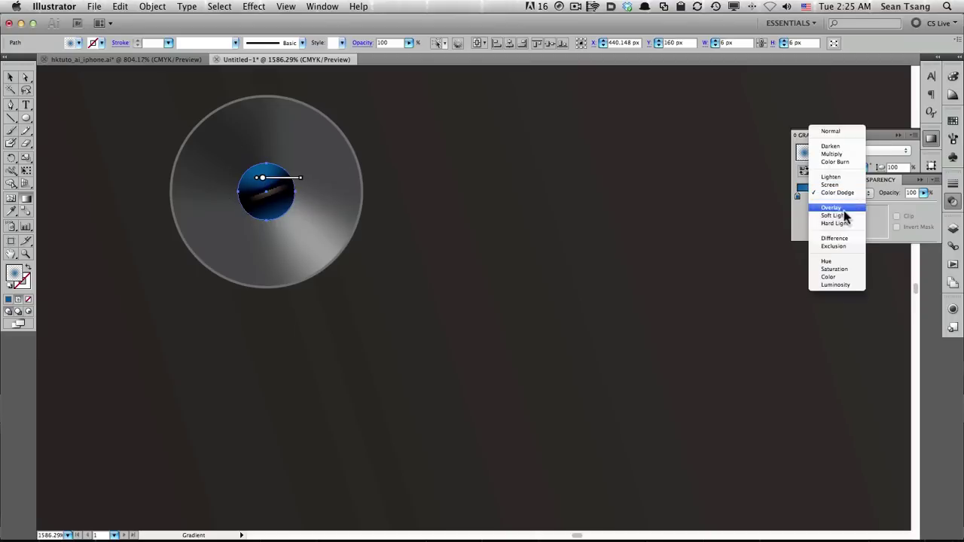
left_click(846, 216)
left_click(849, 195)
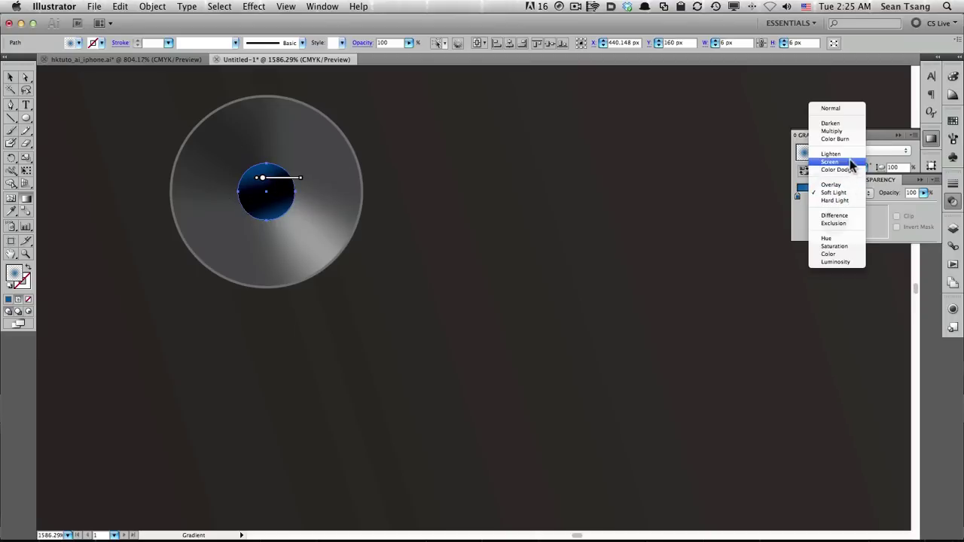
left_click(846, 159)
key("v")
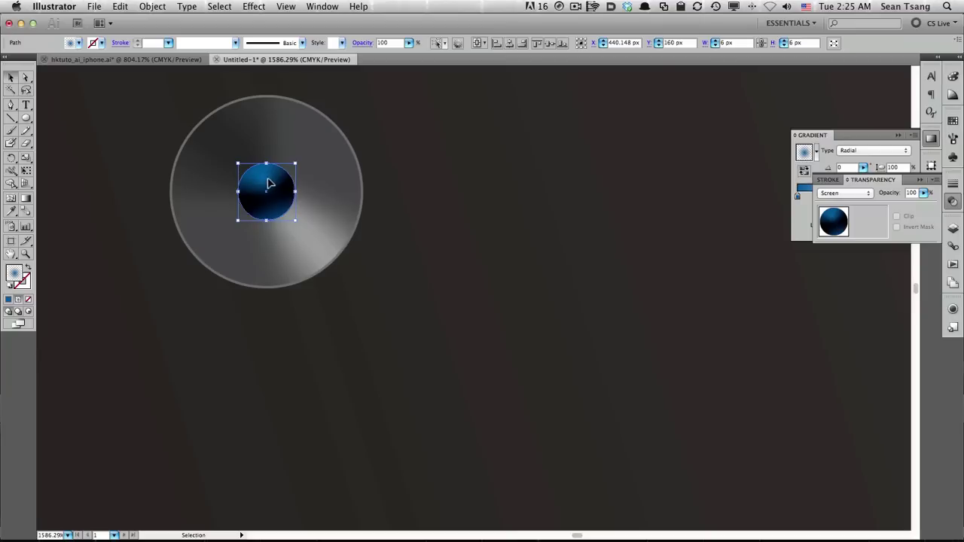
- Lighten the gradient's blue stop to C100 M26
left_click(798, 194)
double_click(798, 194)
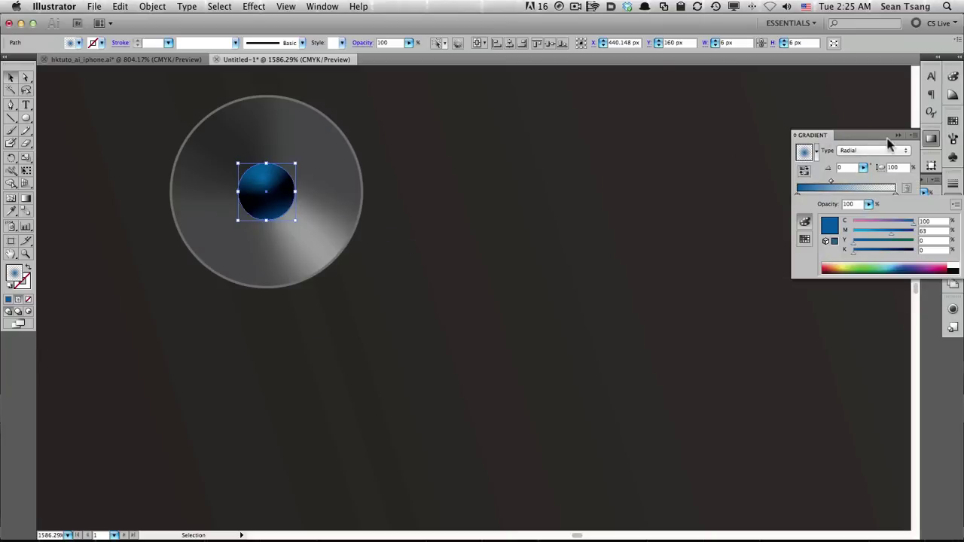
left_click_drag(896, 232, 870, 231)
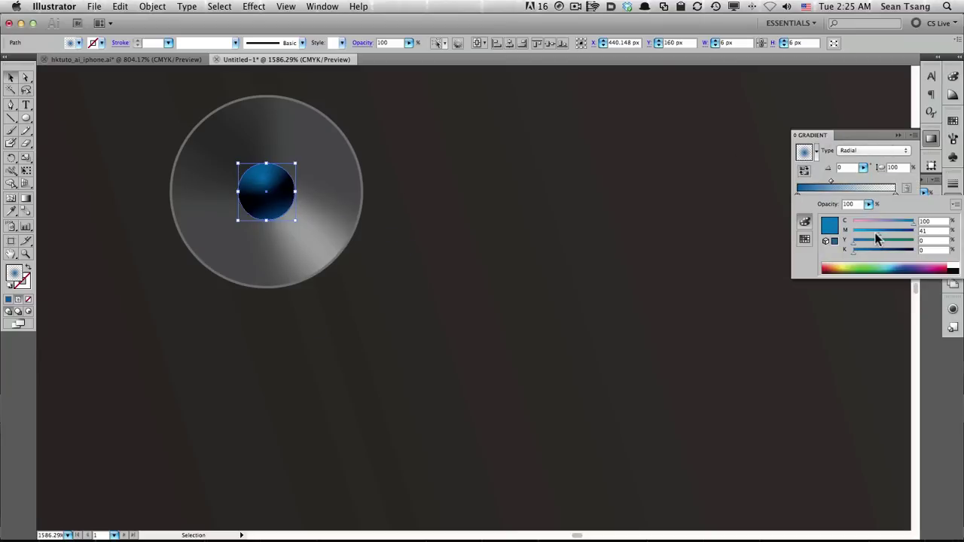
left_click(406, 183)
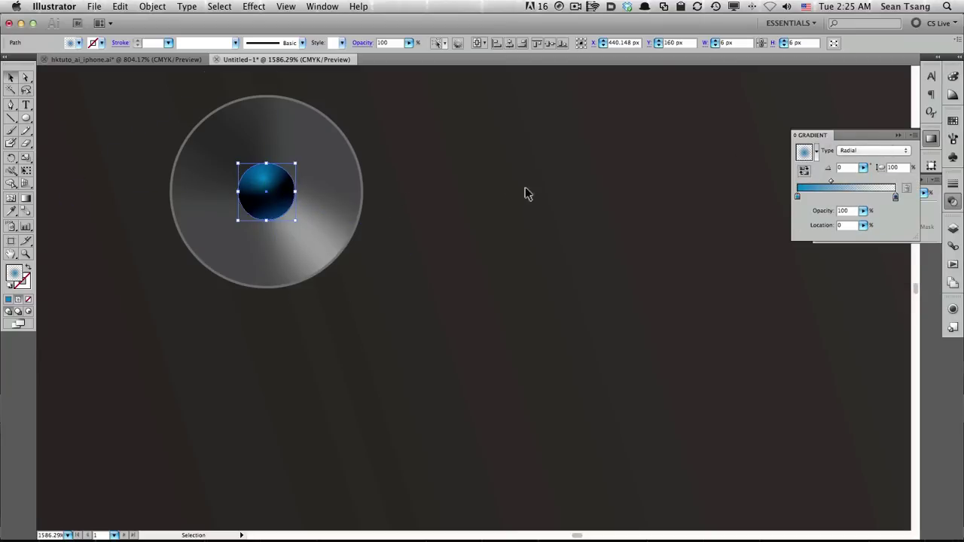
left_click(952, 312)
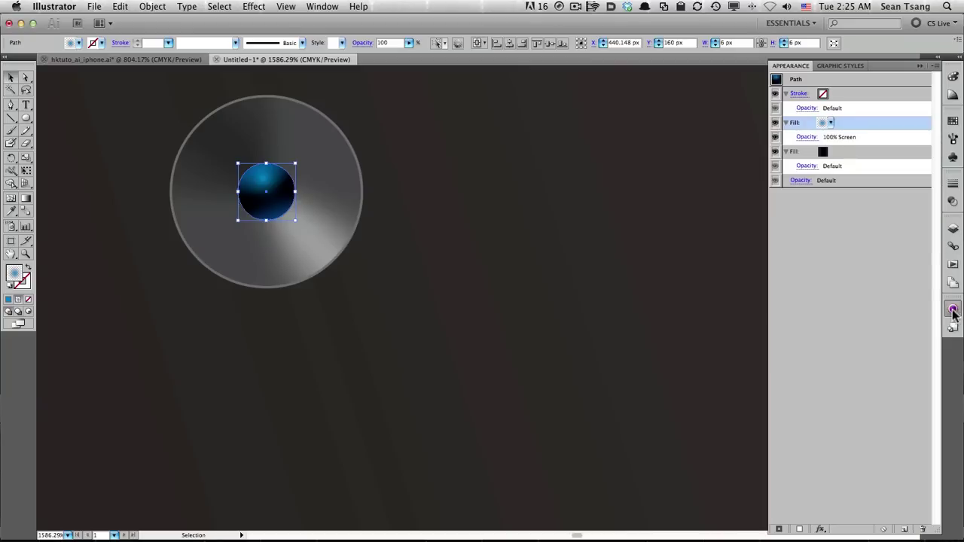
- Add a Drop Shadow in Lighten mode to the lens's black fill, with preview on
left_click(781, 152)
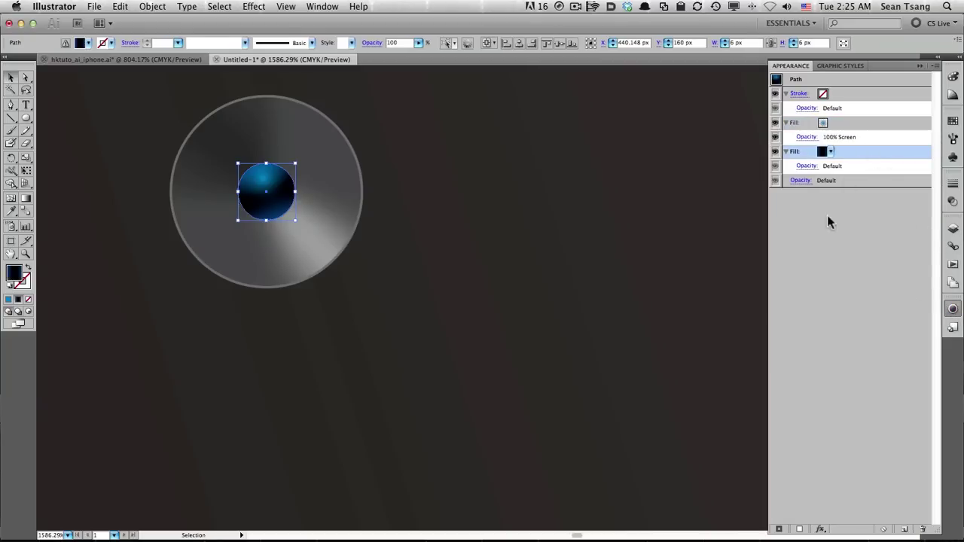
left_click(821, 528)
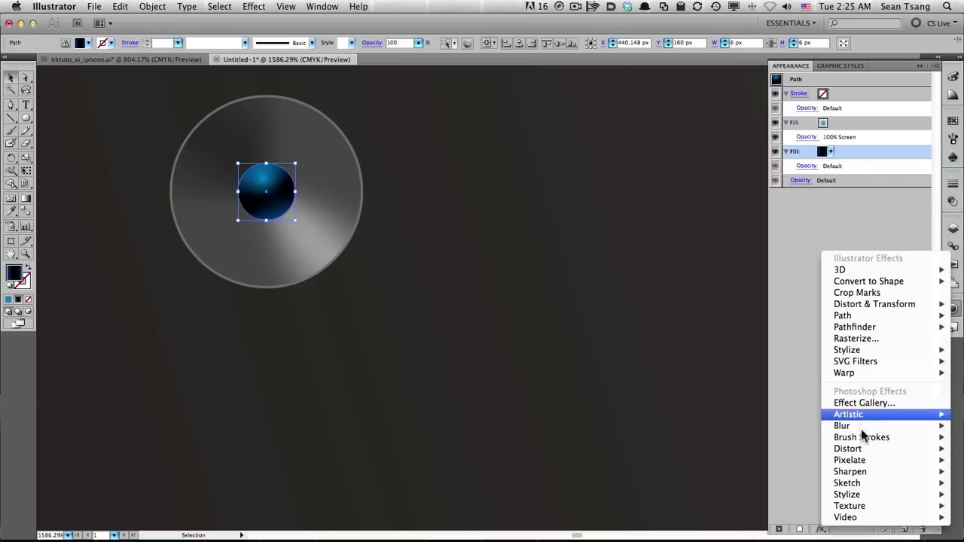
mouse_move(846, 350)
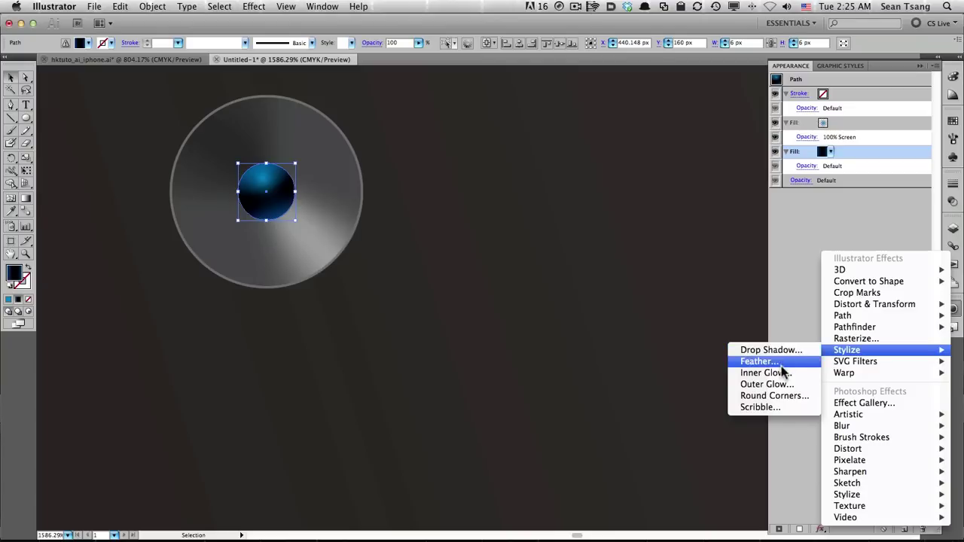
left_click(764, 349)
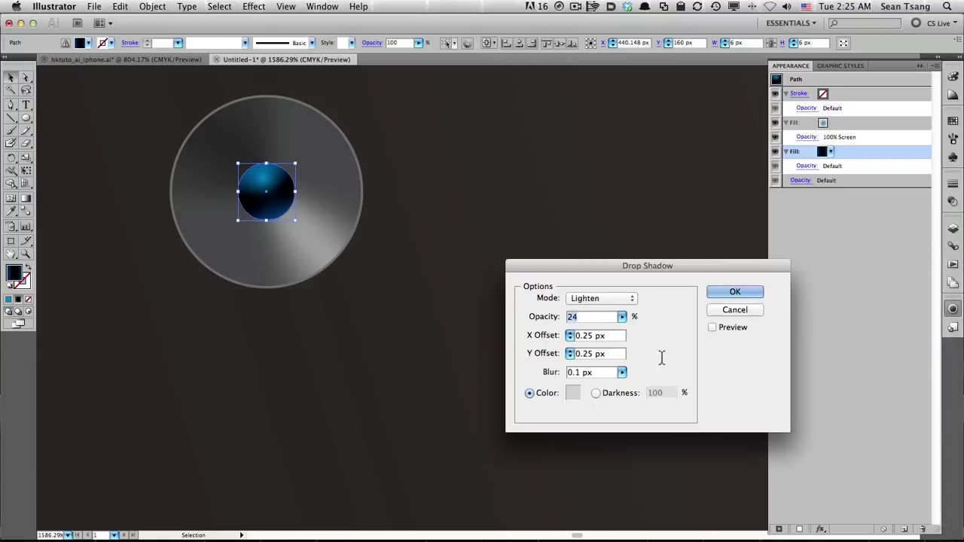
left_click(729, 332)
left_click(586, 300)
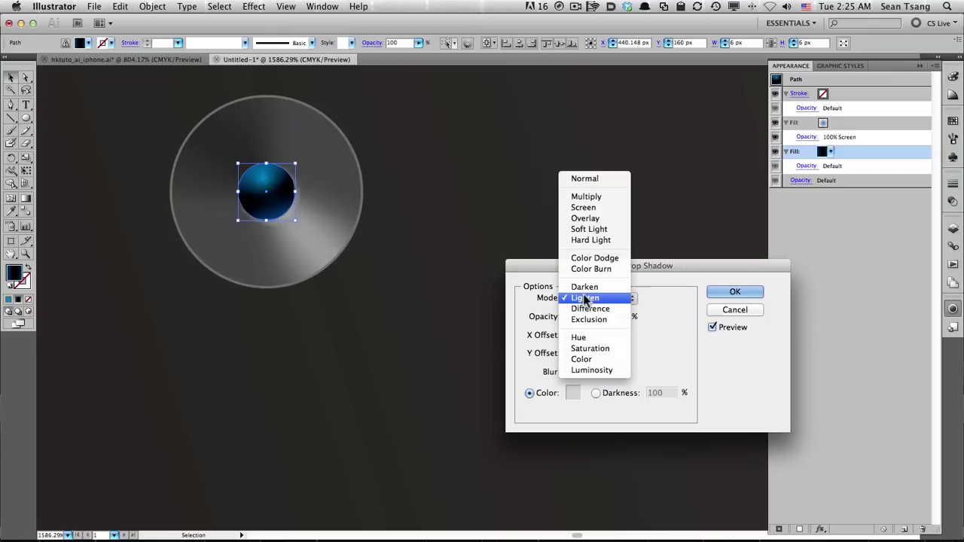
left_click(591, 299)
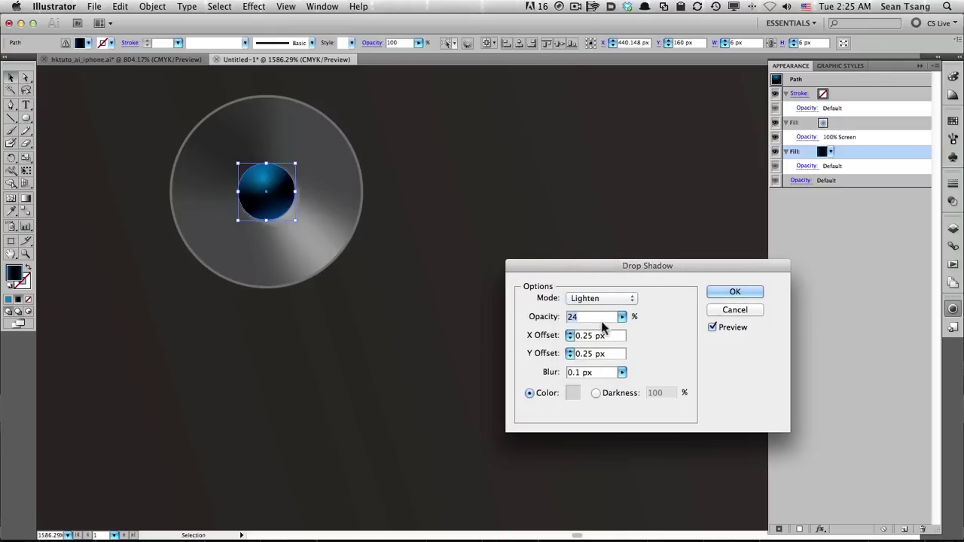
left_click_drag(602, 273, 544, 208)
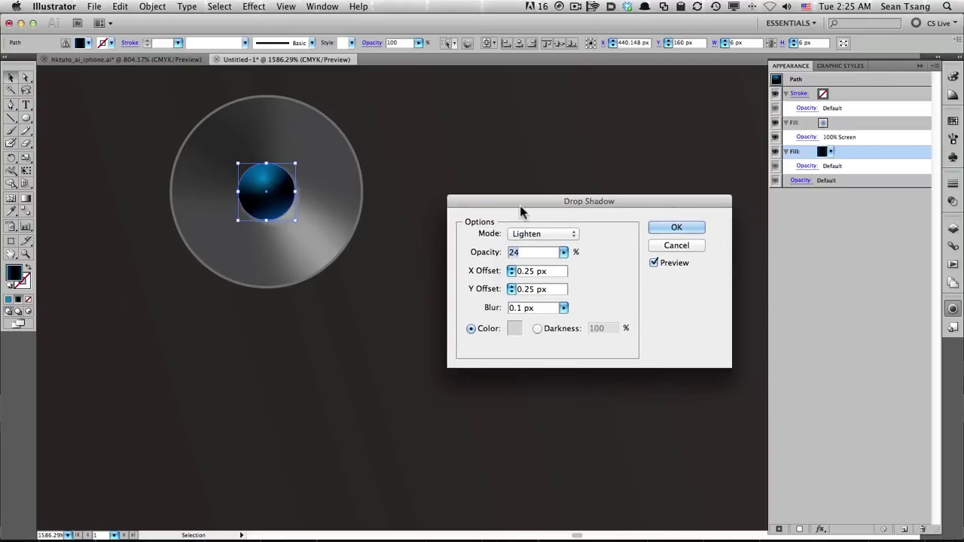
- Give the shadow 25% opacity and a light grey colour, apply it, and deselect
type("2")
type("5")
key("Tab")
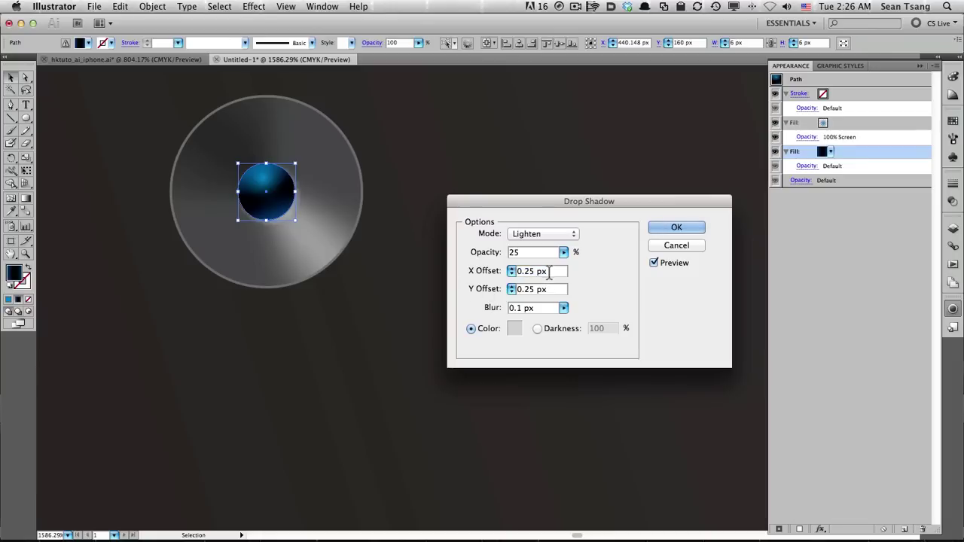
key("Tab")
key("Tab")
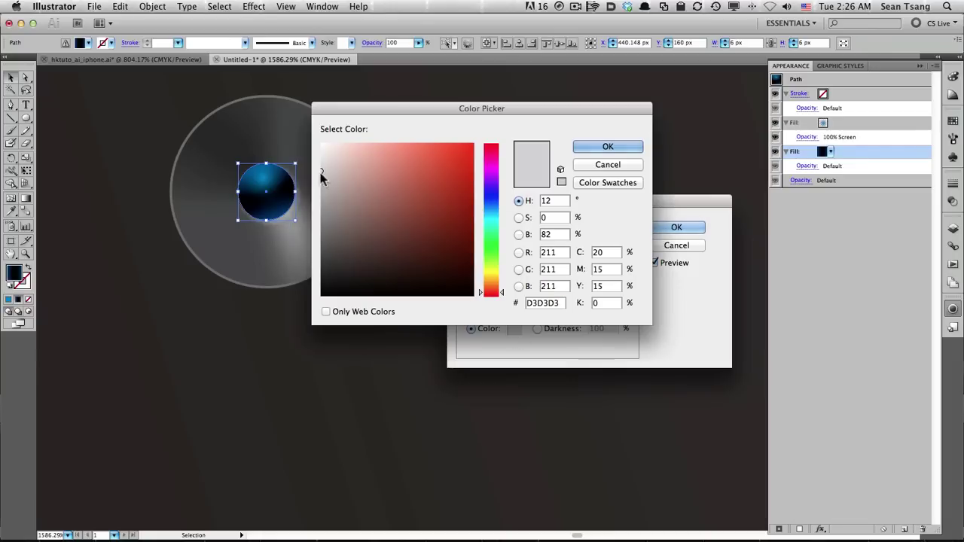
left_click(321, 172)
left_click(608, 146)
left_click(680, 227)
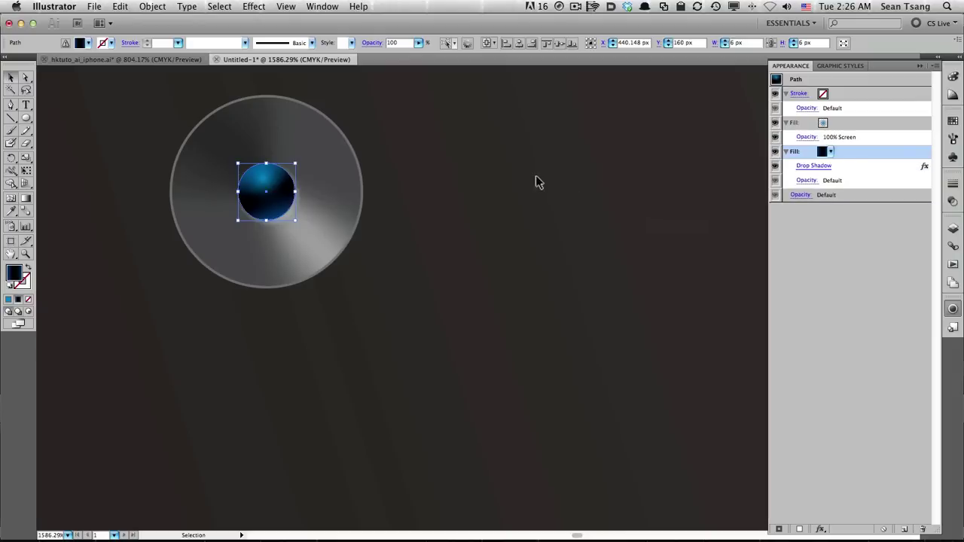
left_click(534, 181)
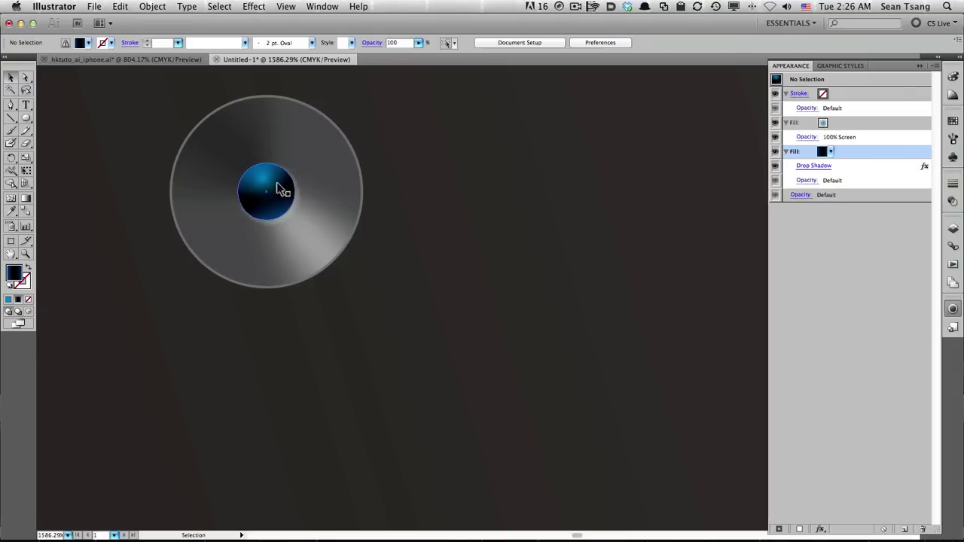
- Draw a new circle outward from the lens centre
left_click(355, 259, "alt+super")
left_click(355, 259, "alt+super")
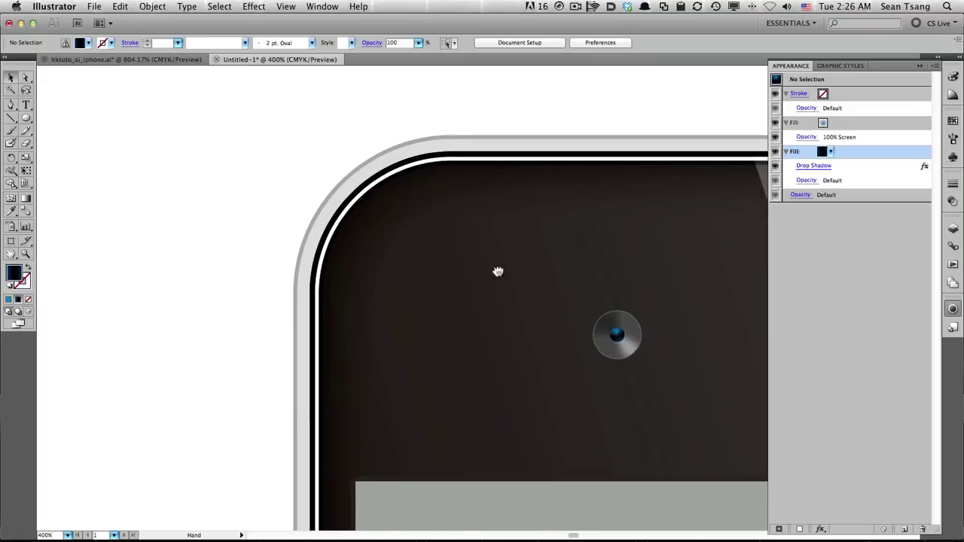
scroll(500, 273, "right", 3)
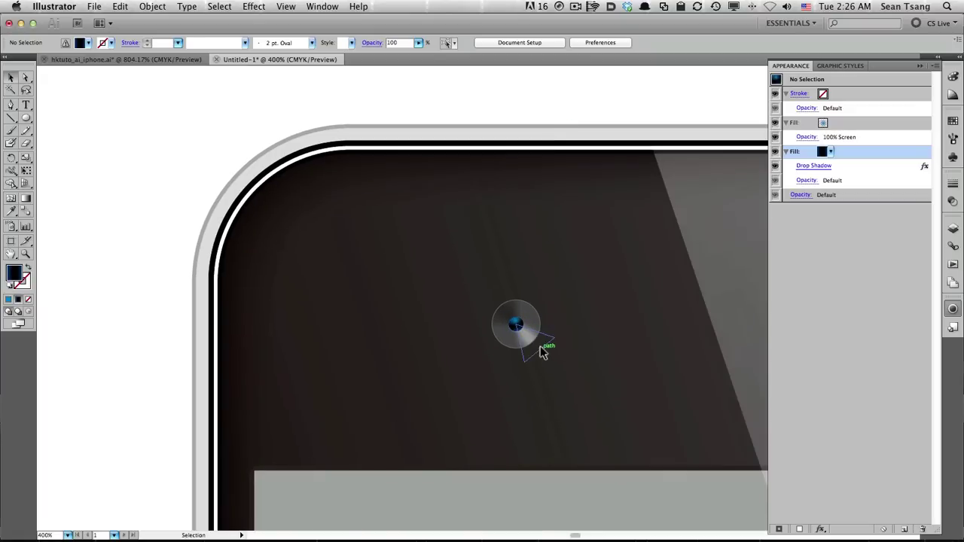
left_click(26, 118)
left_click_drag(612, 395, 437, 265)
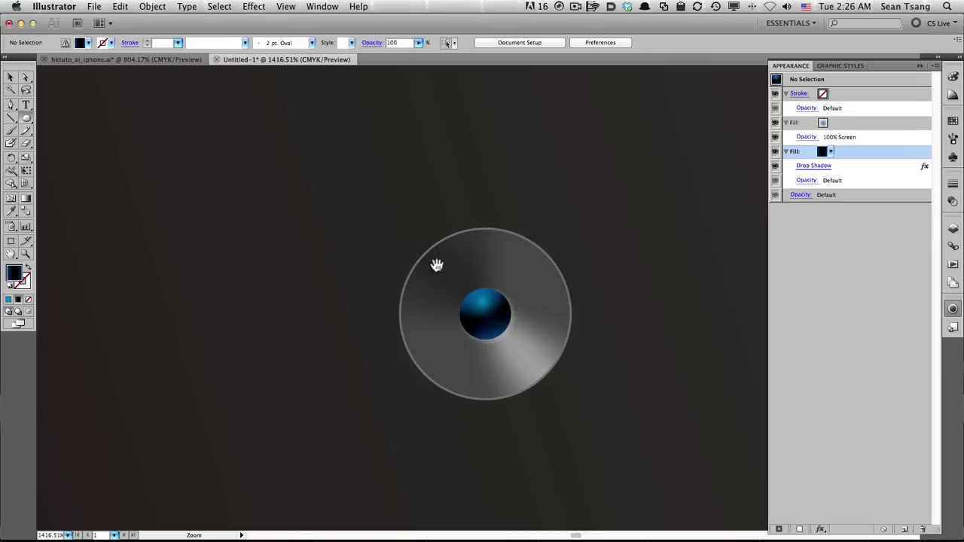
left_click_drag(486, 315, 534, 357)
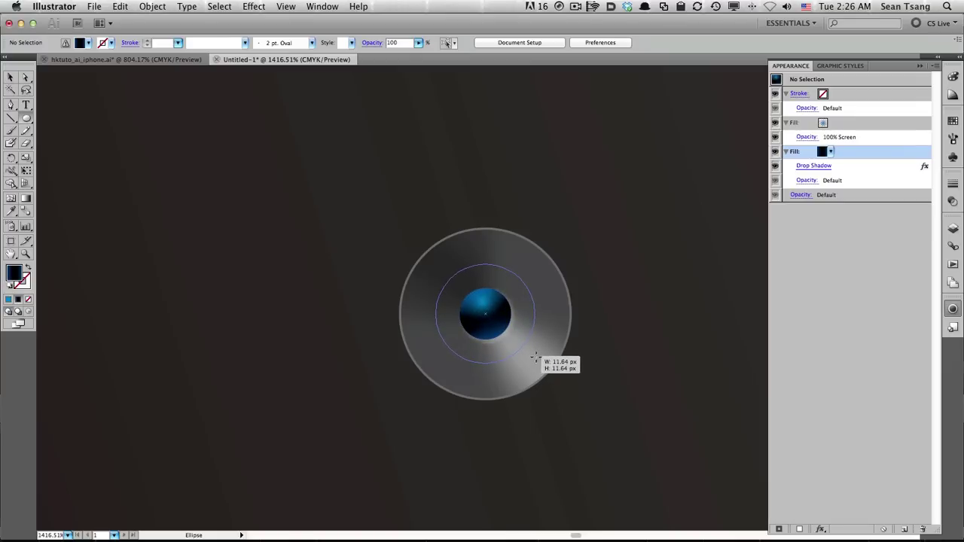
left_click_drag(534, 357, 540, 369)
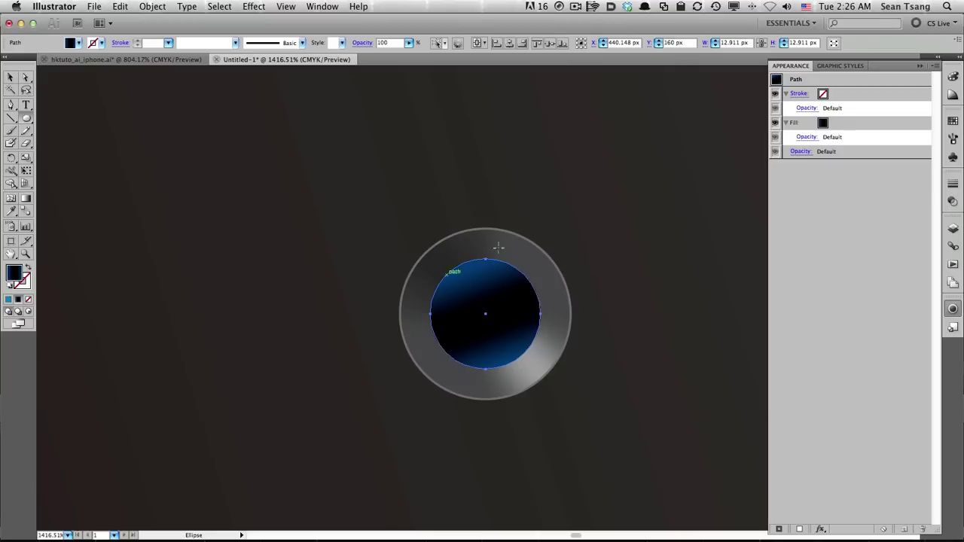
- Scale a concentric copy of the circle to about 78% and select both circles
key("s")
left_click_drag(645, 190, 621, 230)
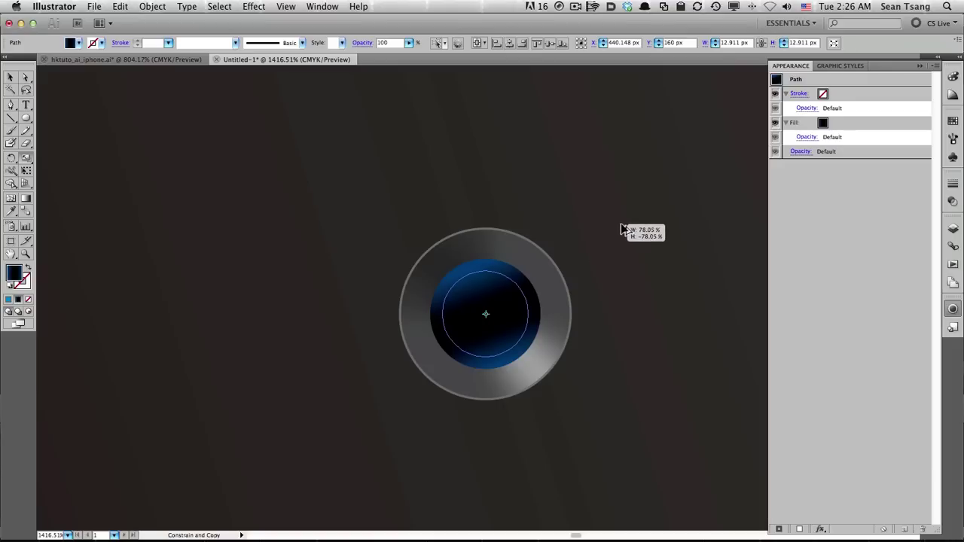
left_click_drag(621, 230, 621, 230)
key("v")
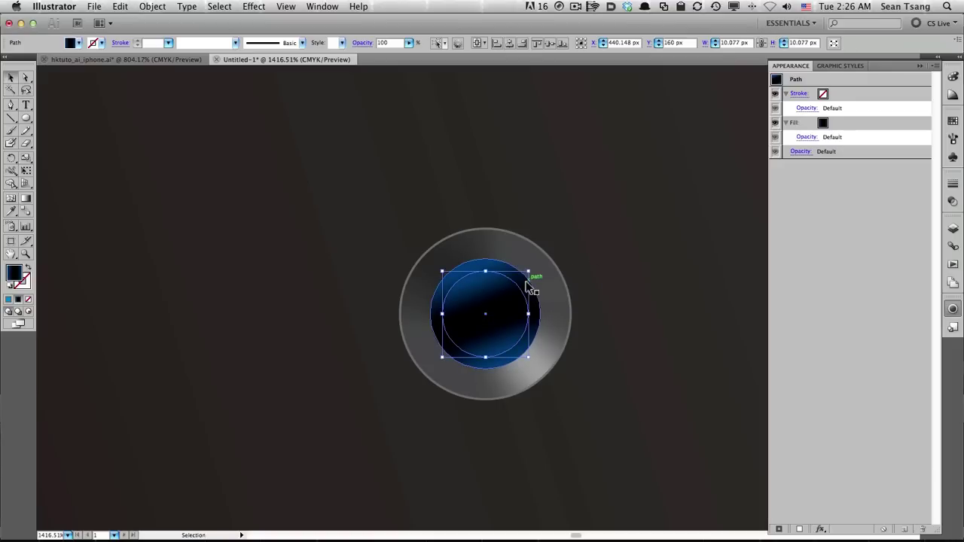
left_click_drag(517, 292, 490, 241)
key("shift+m")
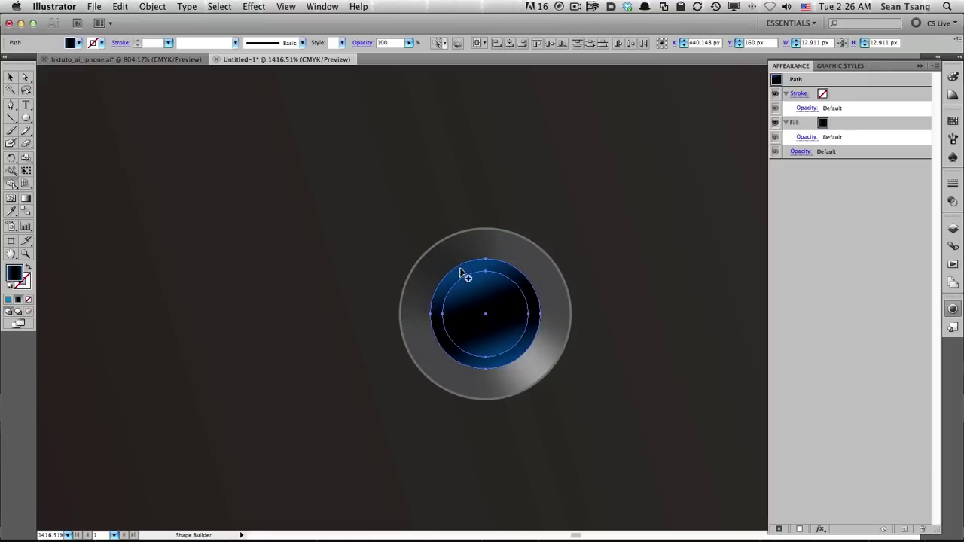
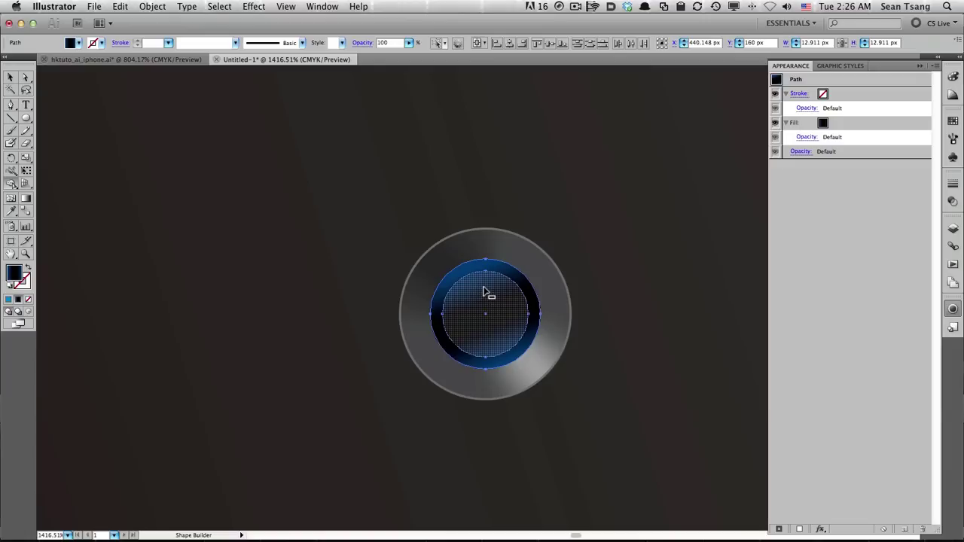
- Punch the inner circle out of the blue ring to make it a hollow compound path
left_click(486, 292, "alt")
key("c")
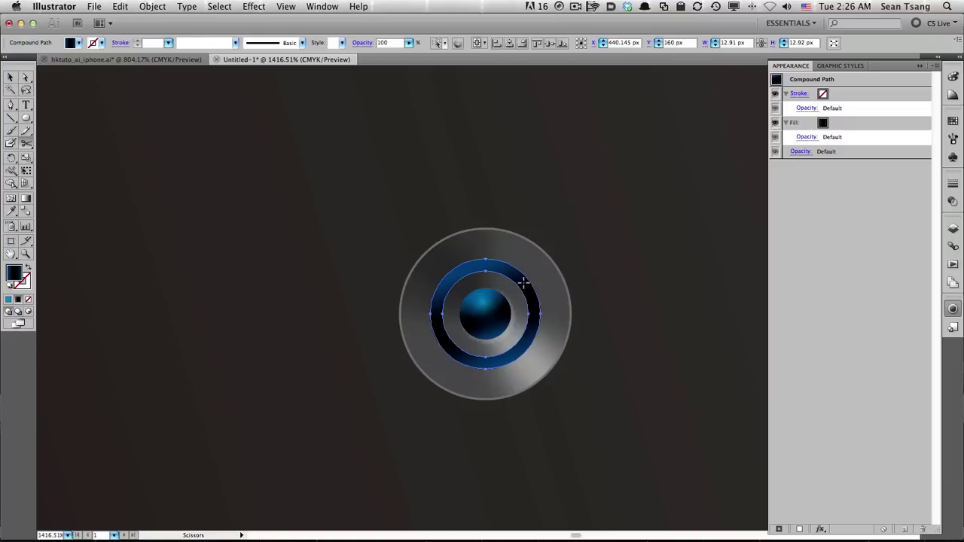
left_click(527, 286)
key("Return")
key("v")
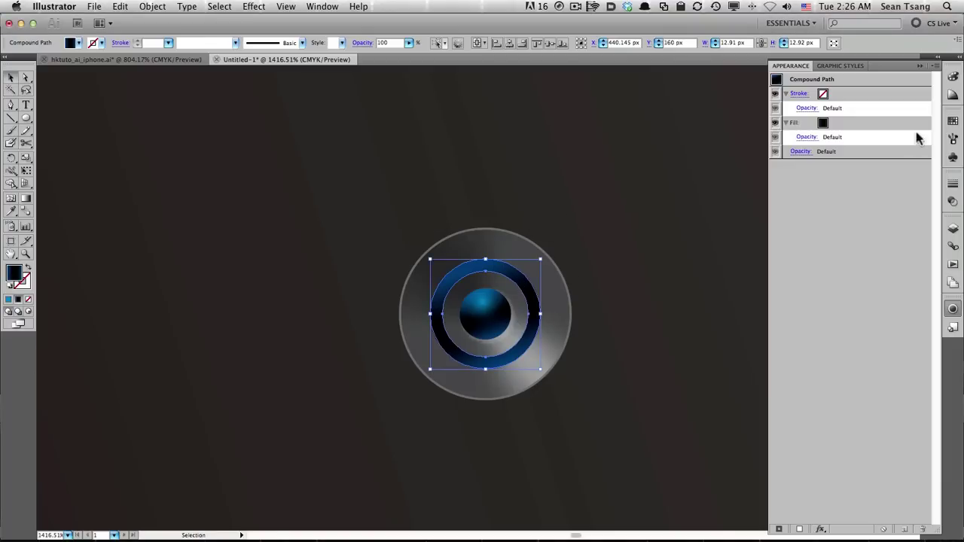
- Give the ring a flat grey fill at K 24% with Multiply blending
left_click(954, 77)
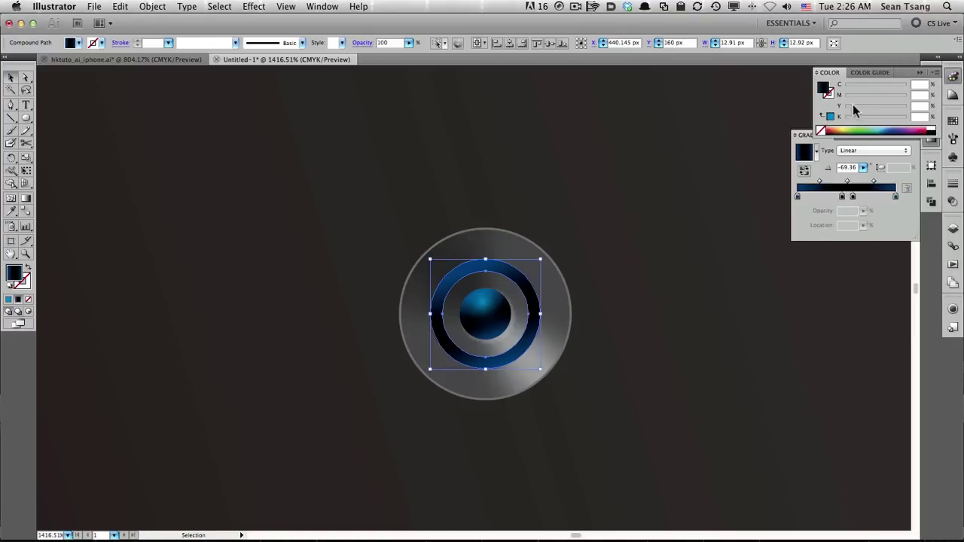
left_click(932, 131)
left_click_drag(907, 118, 881, 119)
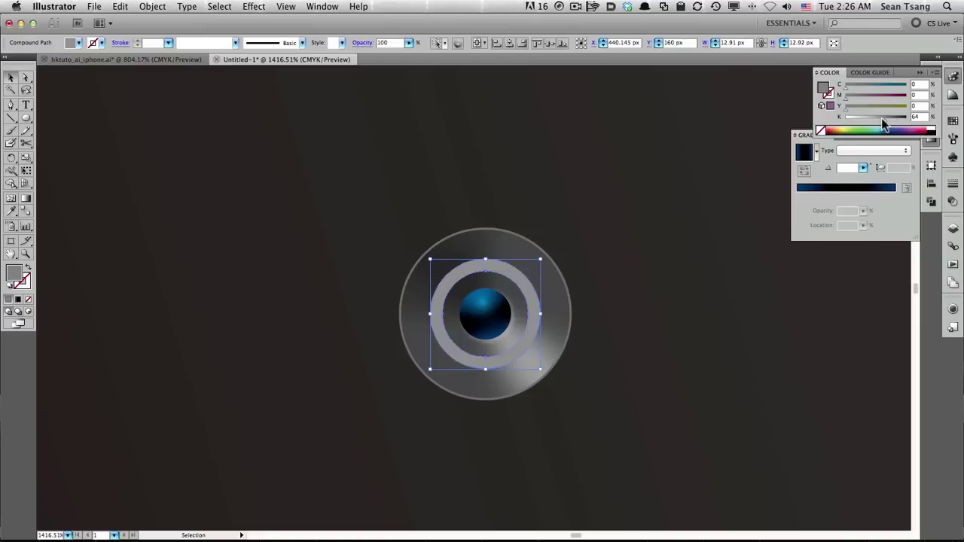
left_click(953, 227)
left_click(953, 201)
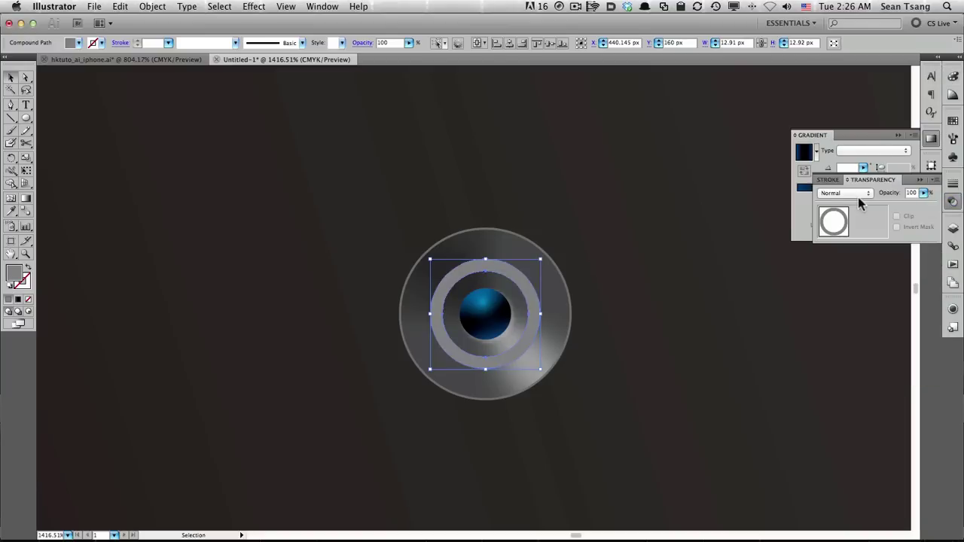
left_click(858, 195)
left_click(852, 213)
left_click(953, 94)
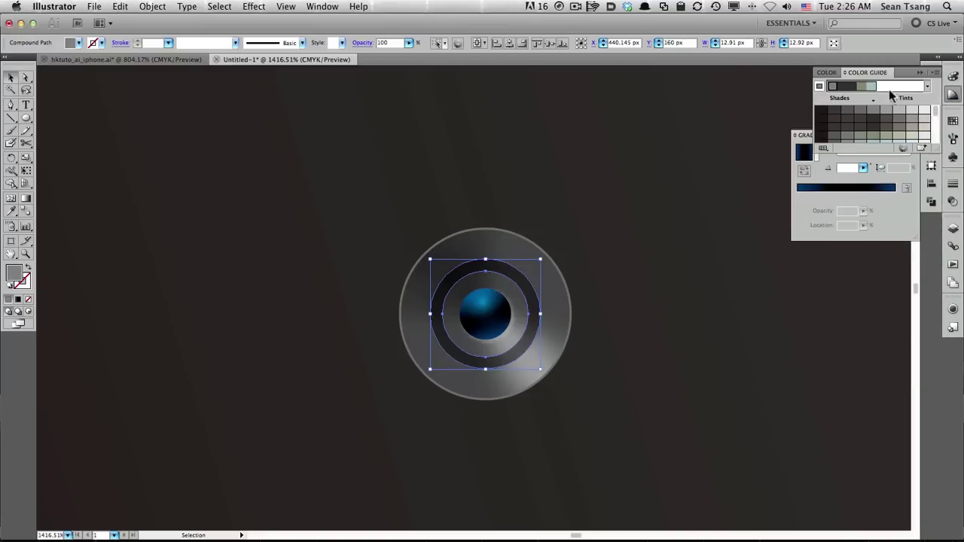
left_click(953, 76)
left_click_drag(881, 119, 851, 119)
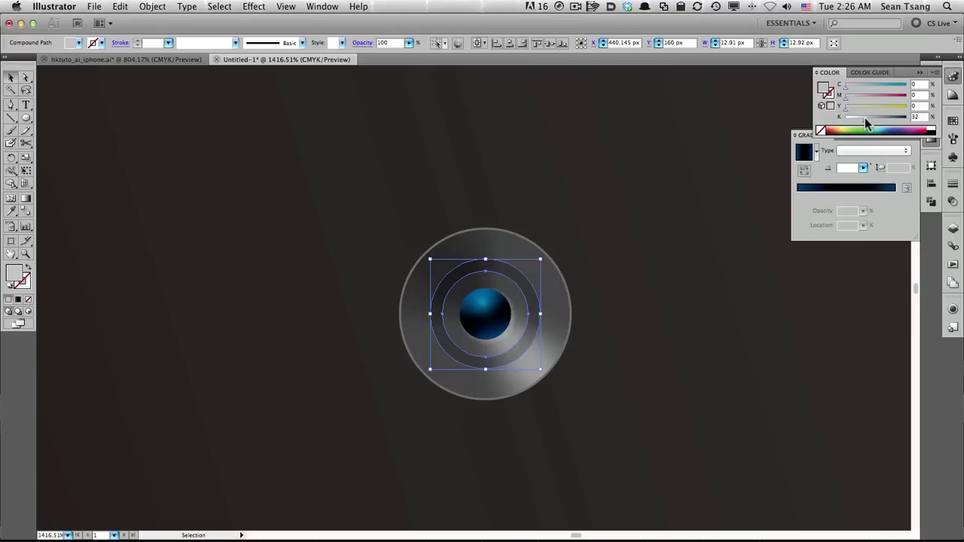
left_click(622, 235)
- Zoom out from the lens to see the blue-and-grey camera on the dark top bezel
key("z")
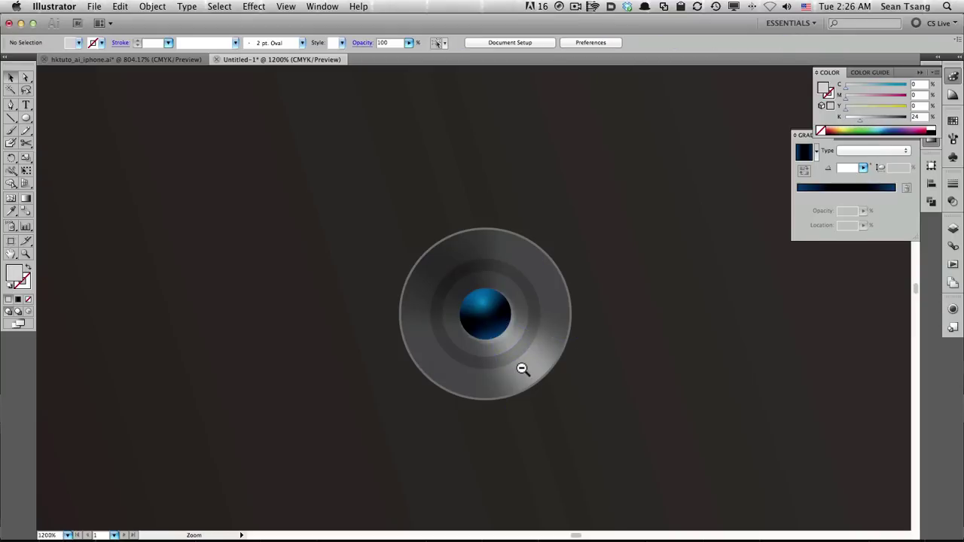
left_click(514, 341, "alt")
left_click(480, 248, "alt")
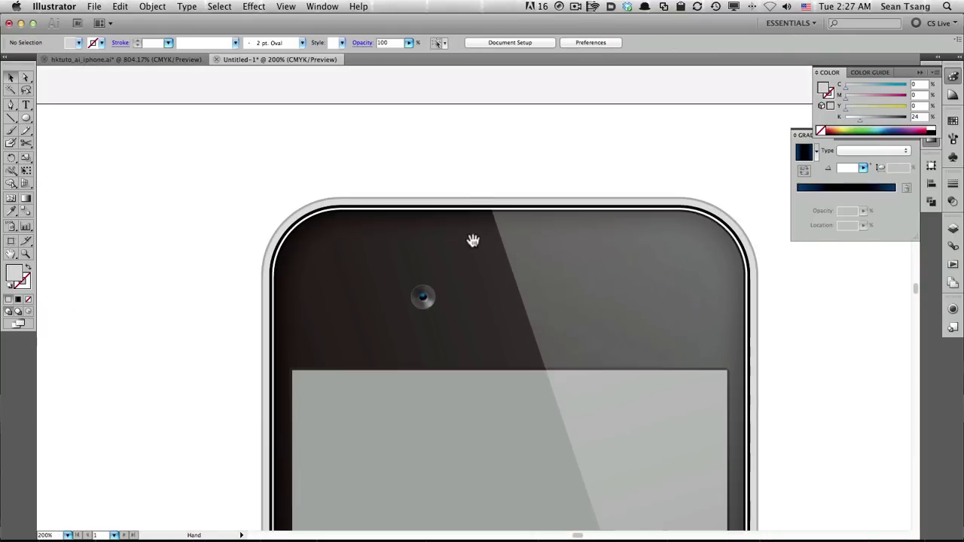
scroll(475, 302, "down", 1)
key("v")
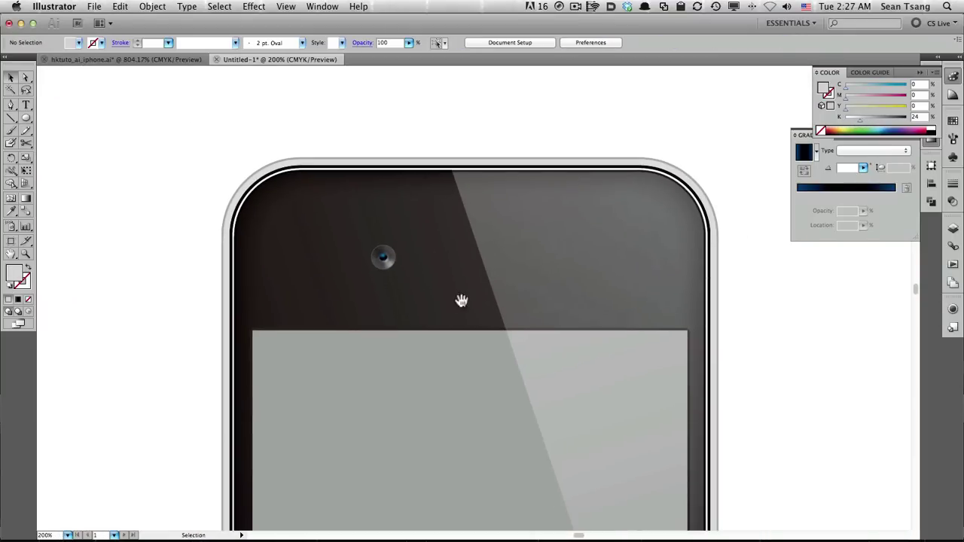
left_click(452, 324, "alt")
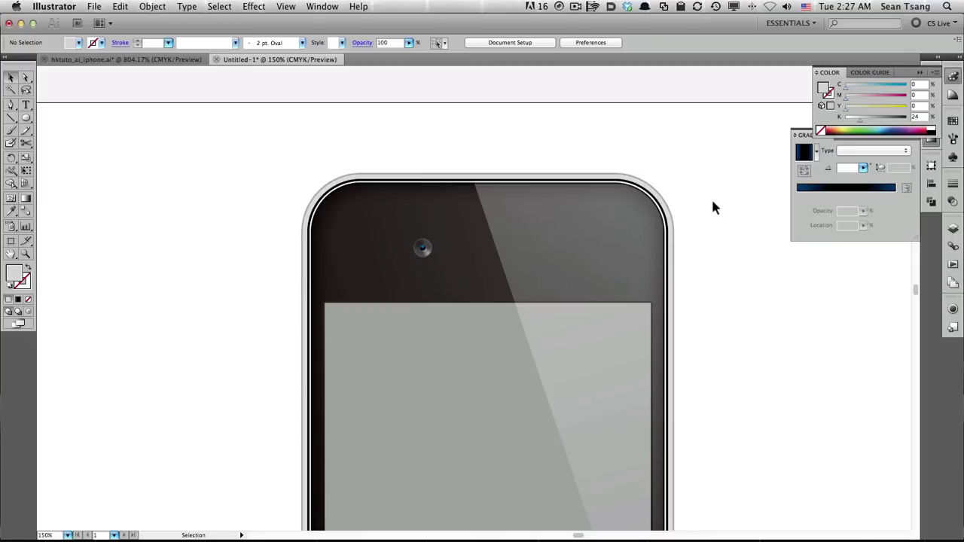
left_click(575, 6)
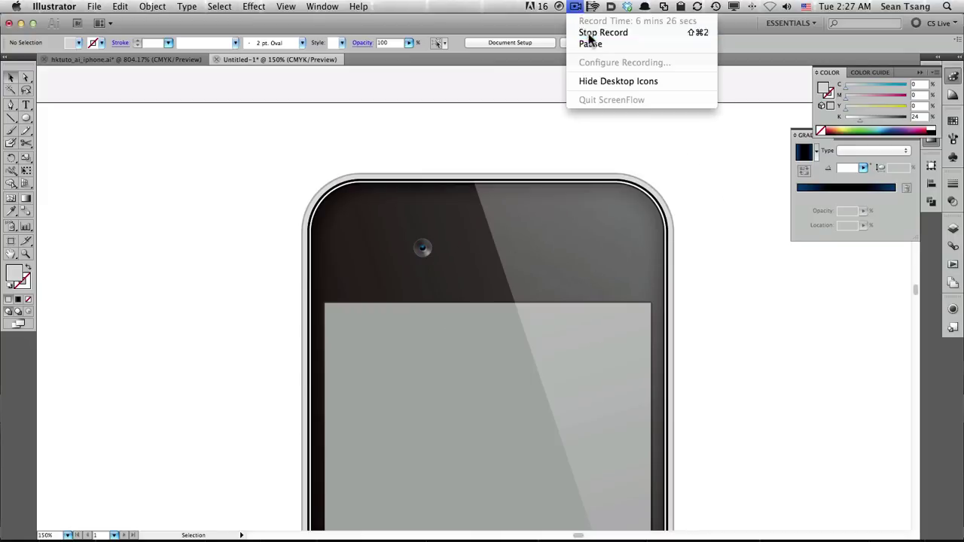
left_click(582, 32)
- Paste the earpiece slot group and drag it beside the camera on the top bezel
left_click_drag(408, 107, 611, 202)
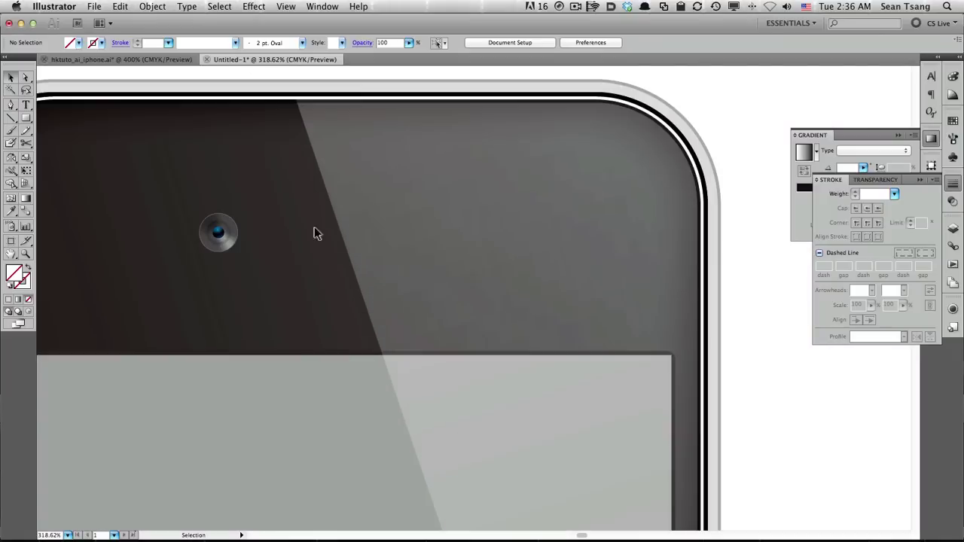
scroll(437, 260, "left", 3)
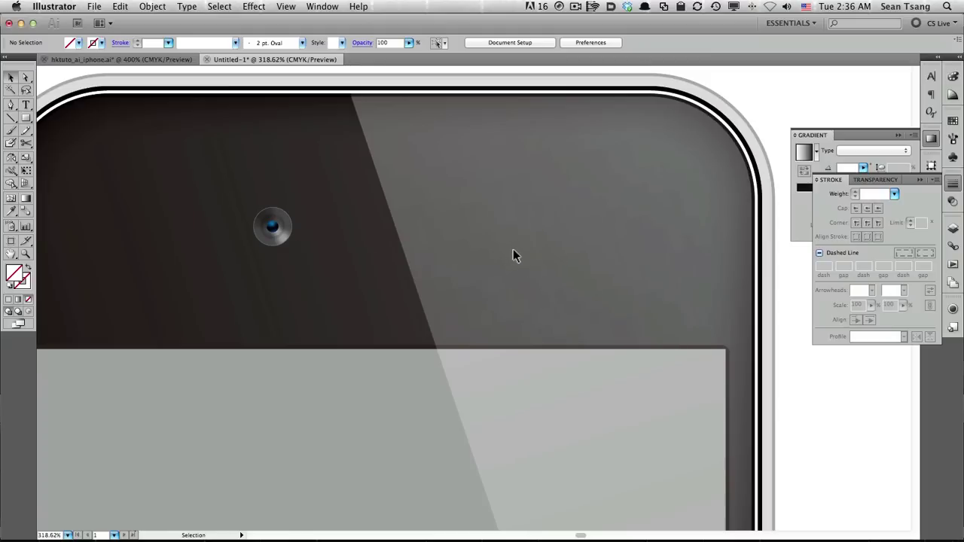
key("ctrl+v")
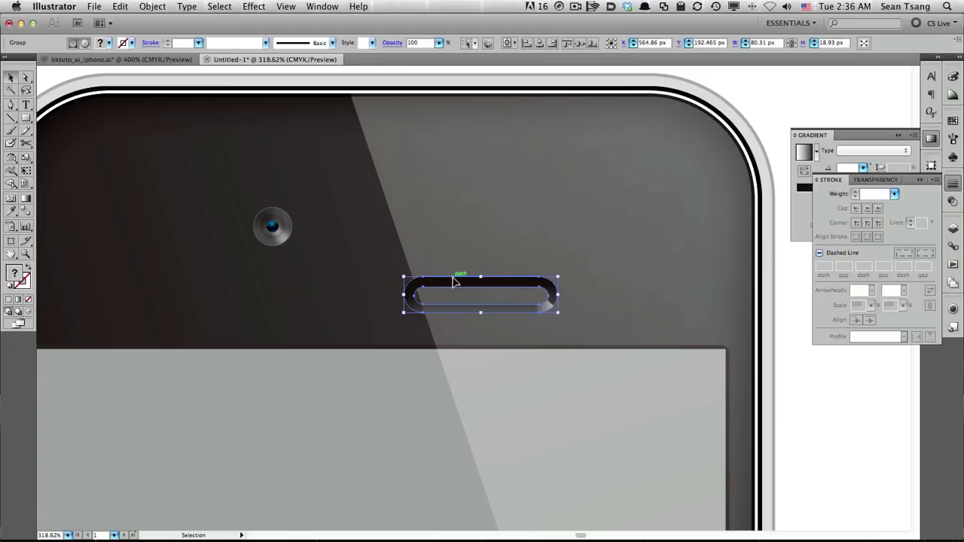
left_click_drag(472, 296, 362, 213)
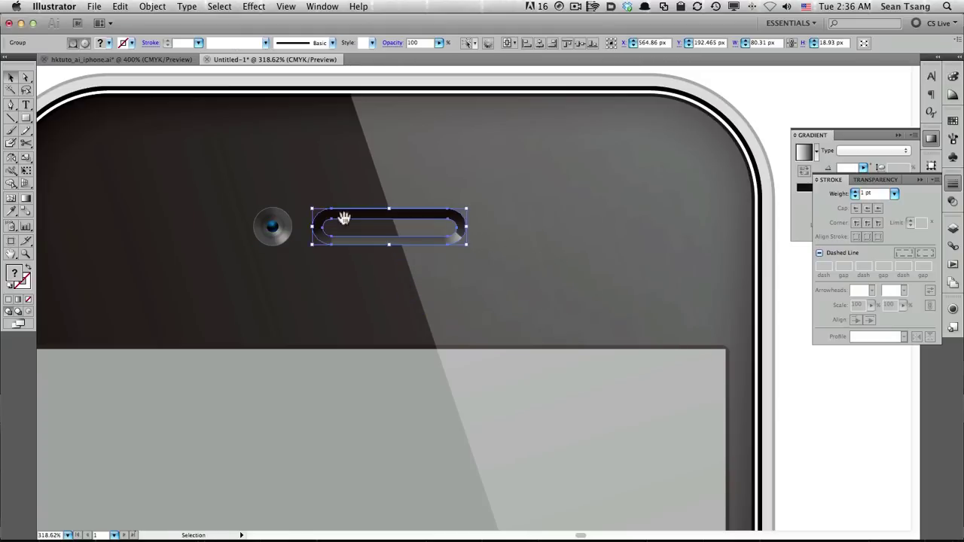
- Zoom in and nudge the earpiece slot slightly right into its final position
left_click_drag(181, 165, 684, 332)
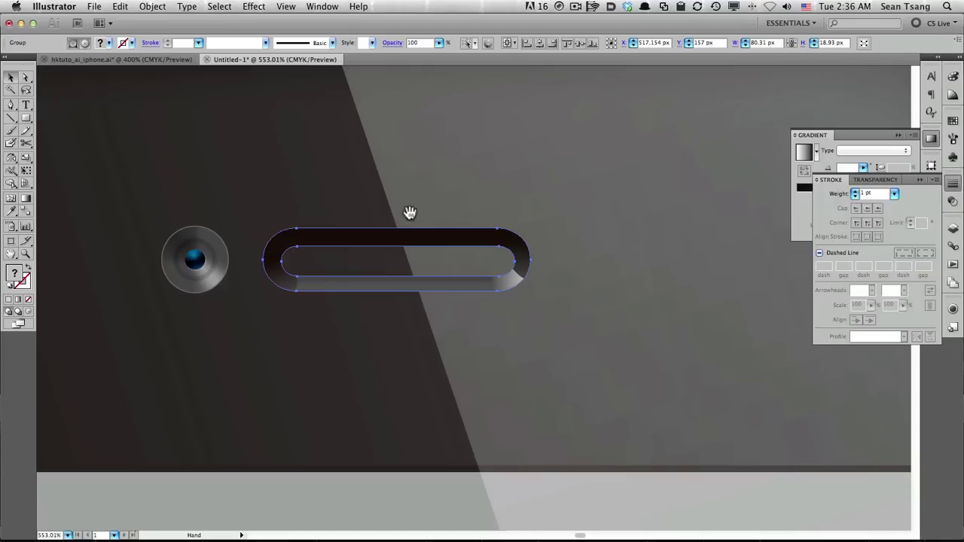
left_click(465, 187)
left_click(527, 252)
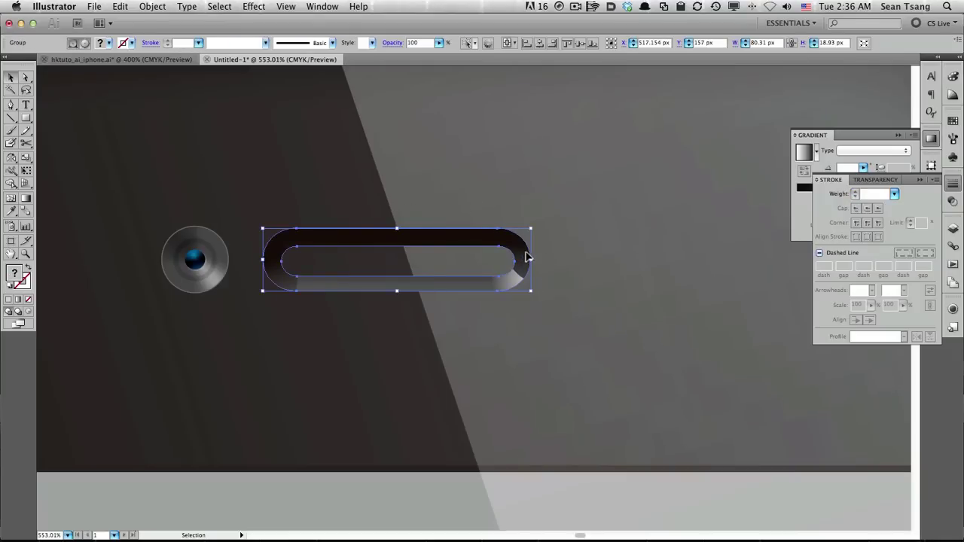
left_click_drag(525, 255, 533, 254)
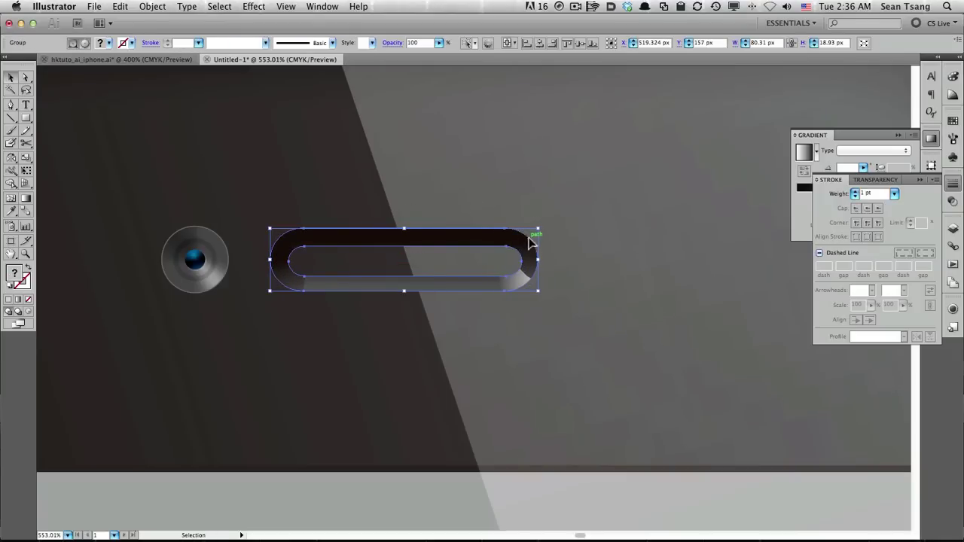
left_click(295, 282)
left_click(168, 181)
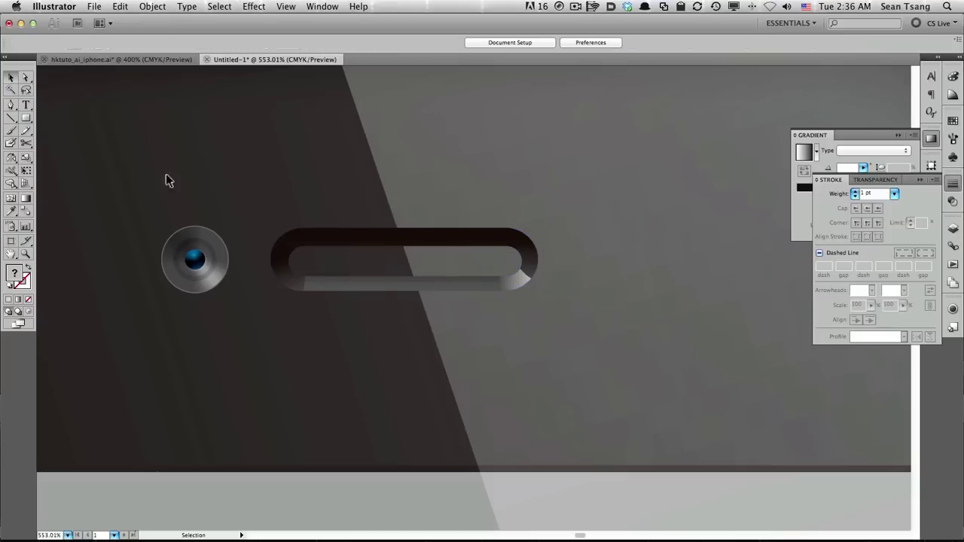
left_click(11, 117)
- Draw a diagonal line below the earpiece slot with a 1 pt stroke at 30% black
left_click_drag(331, 285, 349, 224)
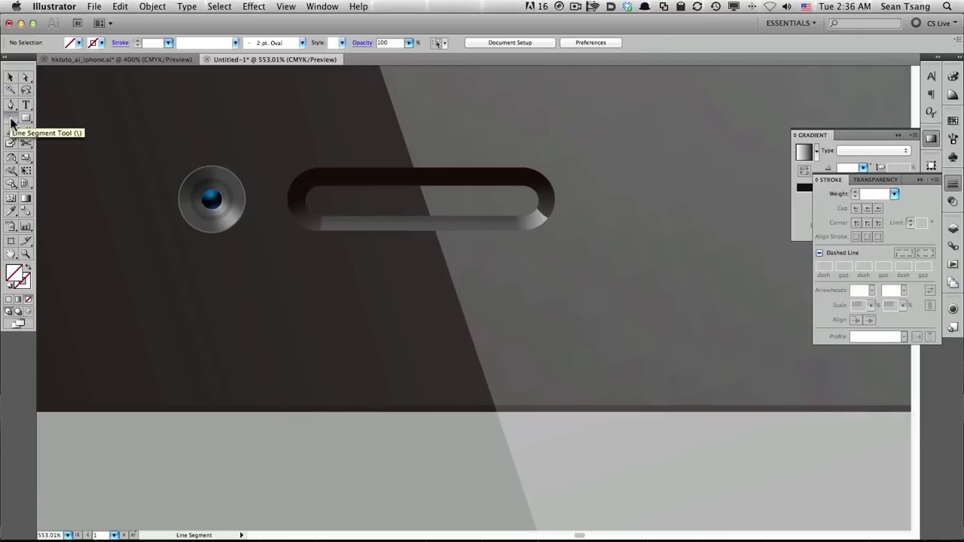
left_click_drag(332, 248, 235, 347)
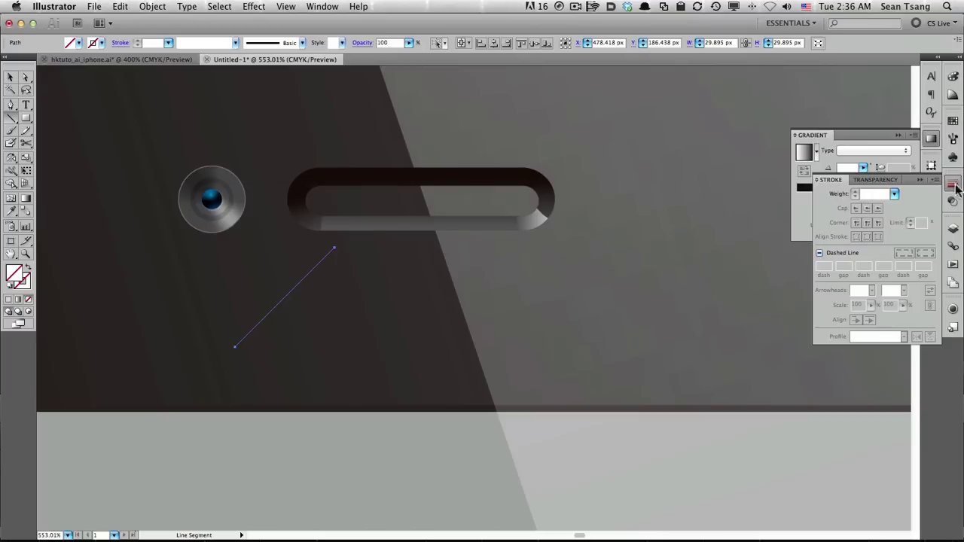
left_click(895, 194)
left_click(886, 192)
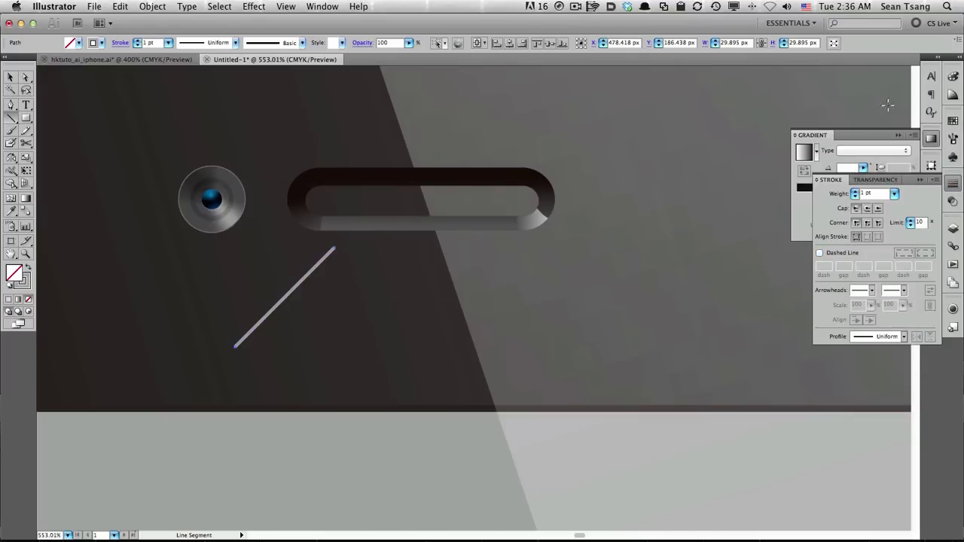
left_click(953, 77)
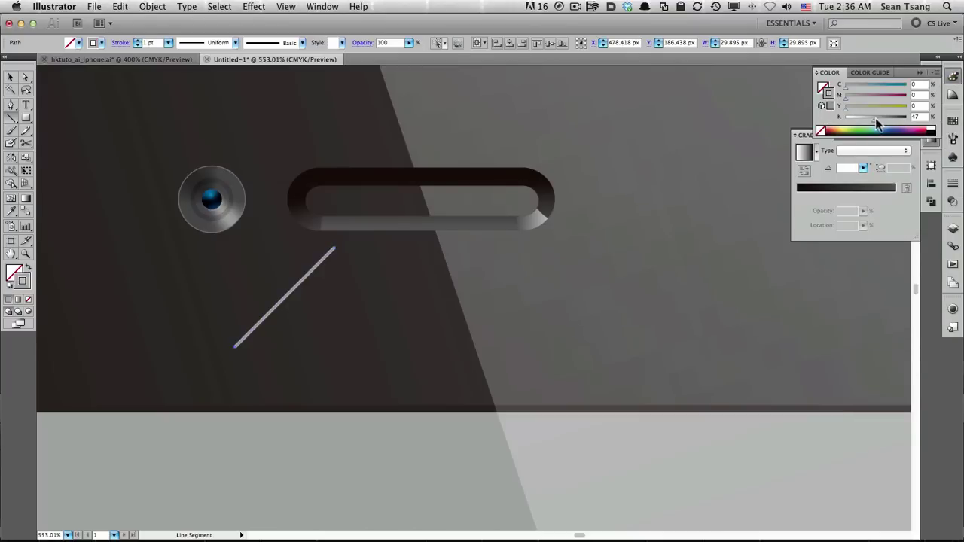
left_click_drag(876, 118, 865, 118)
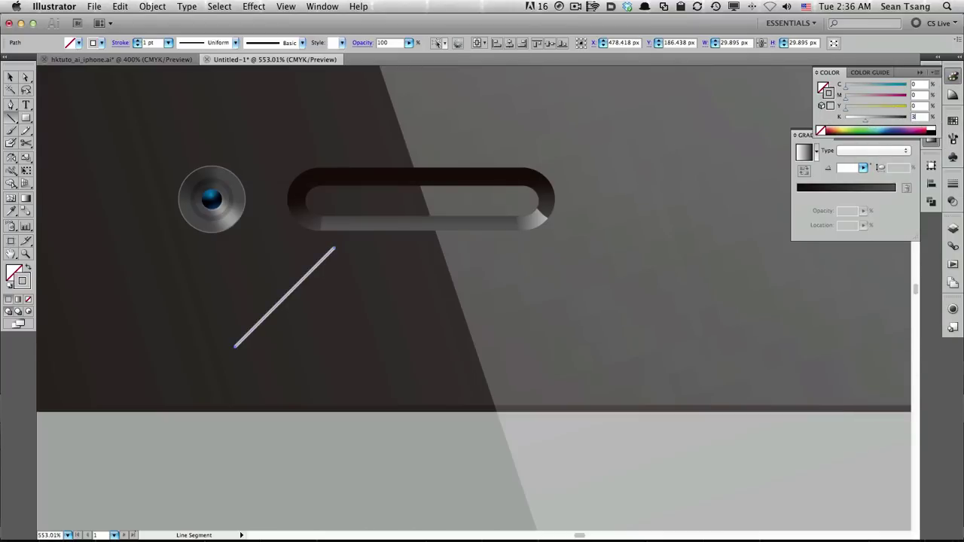
type("30")
key("Return")
- Duplicate the grey line to the right and repeat it into a row of parallel diagonals
key("v")
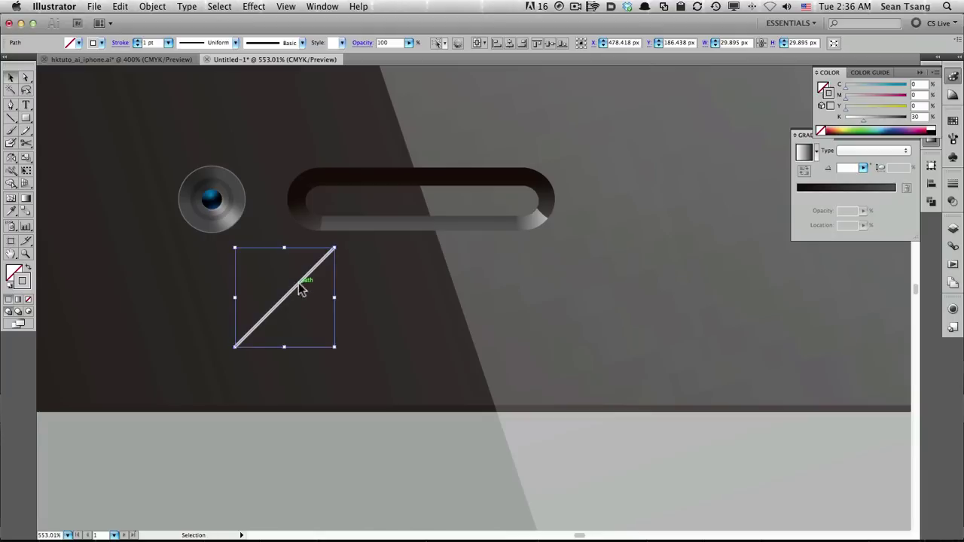
left_click_drag(302, 290, 333, 290)
key("super+d")
key("super+d")
key("super+d")
key("super+d")
key("super+d")
key("super+d")
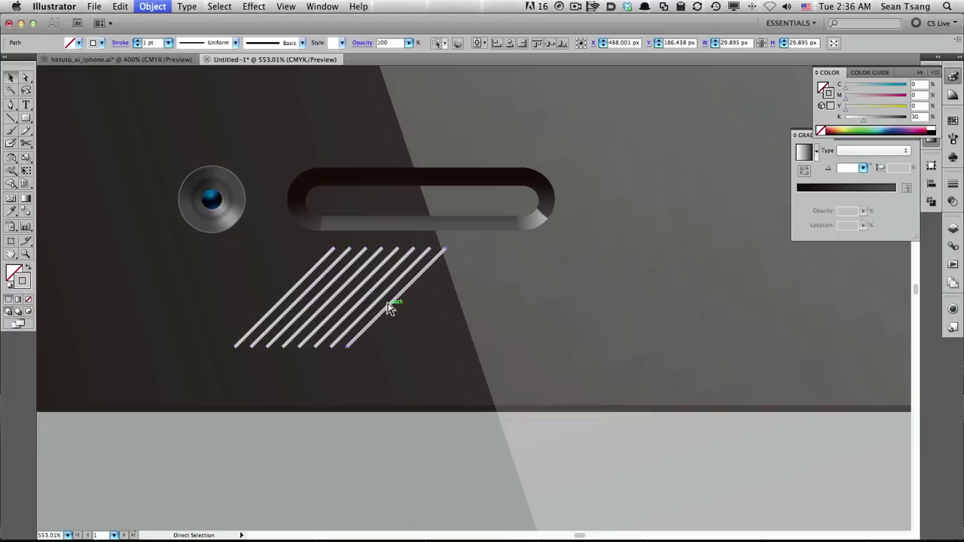
key("super+d")
key("super+d")
key("super+d")
key("super+d")
key("super+d")
key("super+d")
key("super+d")
key("super+d")
key("super+d")
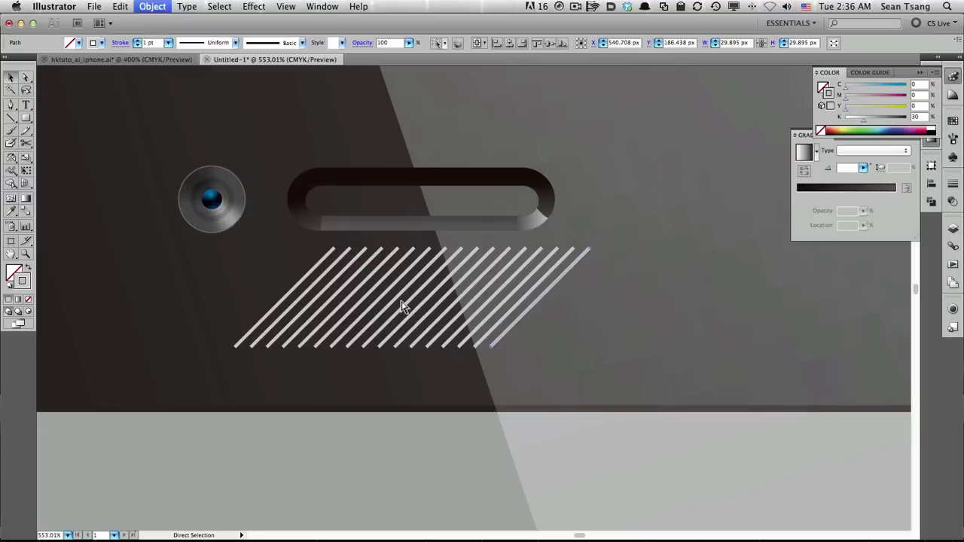
key("super+d")
key("super+d")
key("super+d")
key("super+d")
key("super+d")
key("super+d")
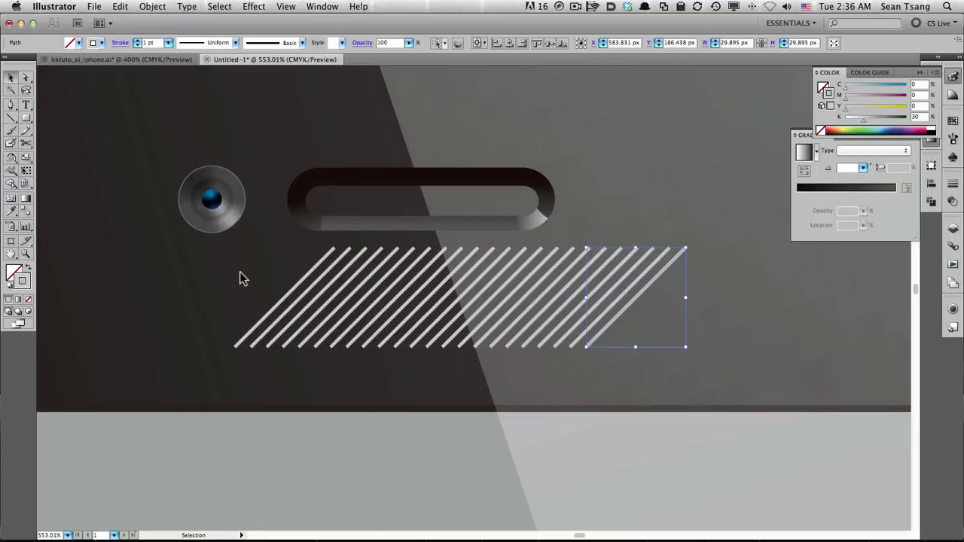
- Reflect a copy of the lines across a vertical axis to form a crosshatch, then select it all
left_click_drag(240, 274, 671, 282)
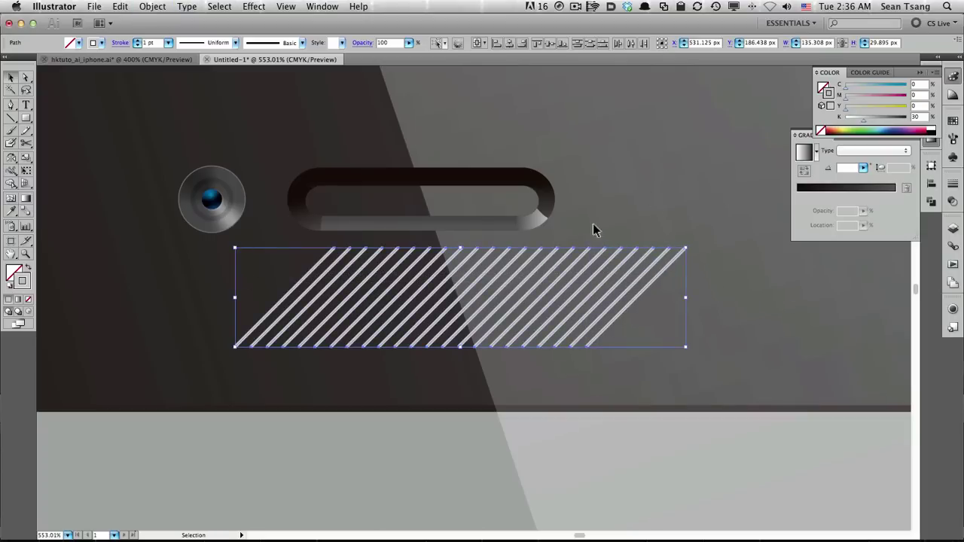
key("o")
mouse_move(732, 257)
left_mouse_down()
mouse_move(342, 260)
mouse_move(387, 269)
mouse_move(346, 275)
left_mouse_up()
key("v")
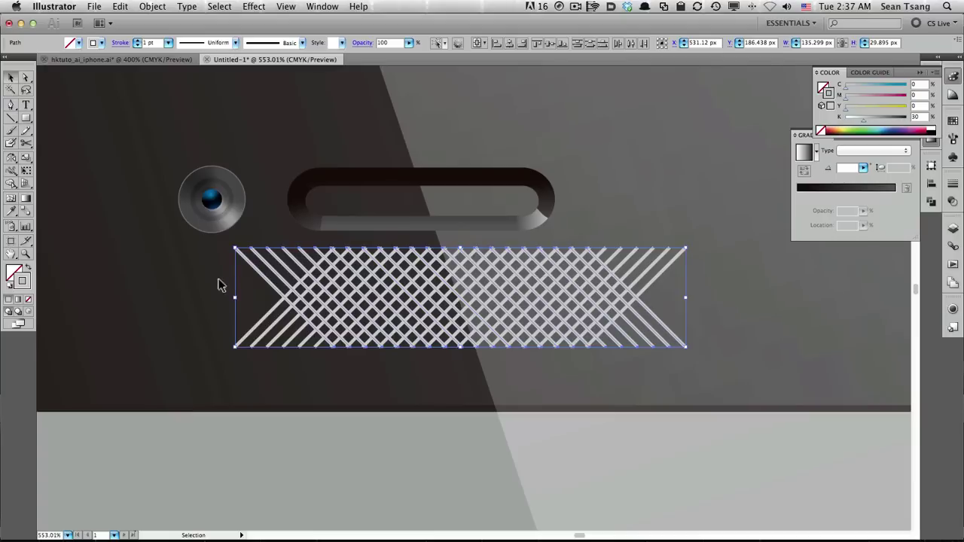
key("a")
mouse_move(208, 275)
left_mouse_down()
mouse_move(687, 300)
mouse_move(611, 192)
left_mouse_up()
key("v")
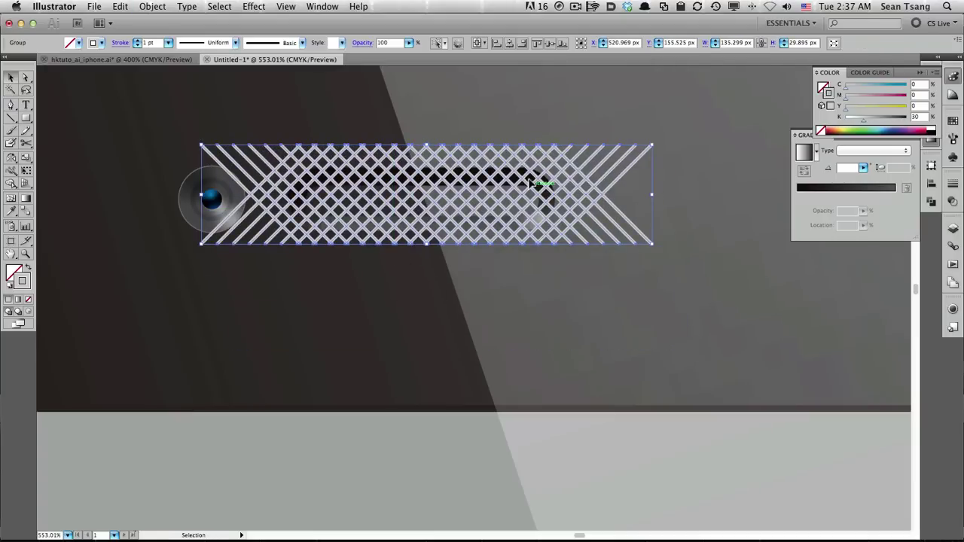
- Move the crosshatch below the slot and direct-select the inner slot path
left_click_drag(532, 183, 532, 317)
key("a")
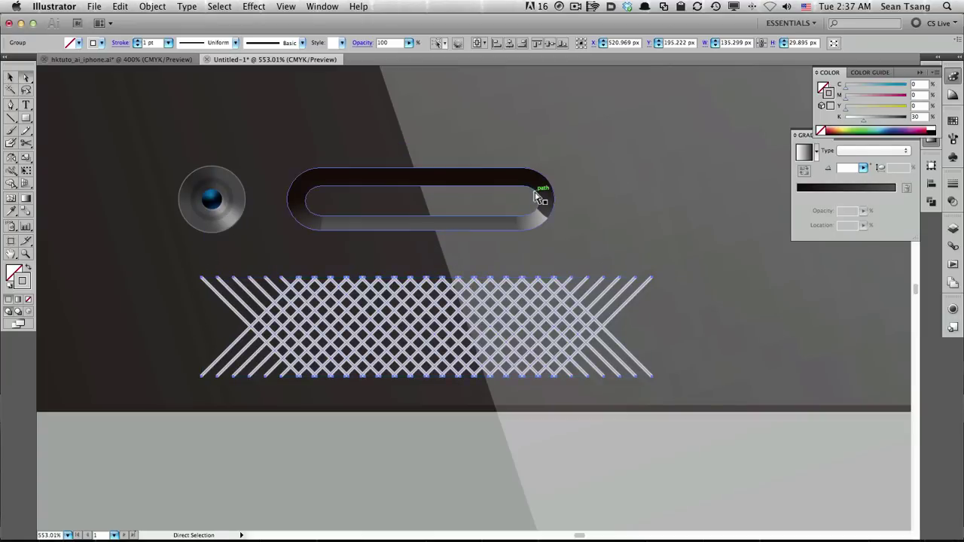
left_click(536, 197)
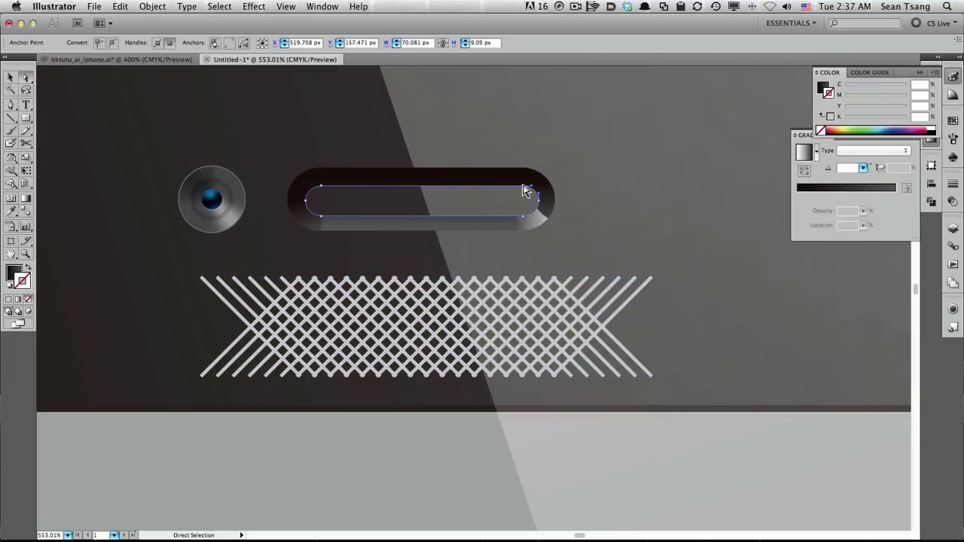
- Turn on Show Center for the inner slot path in the Attributes panel
left_click(324, 7)
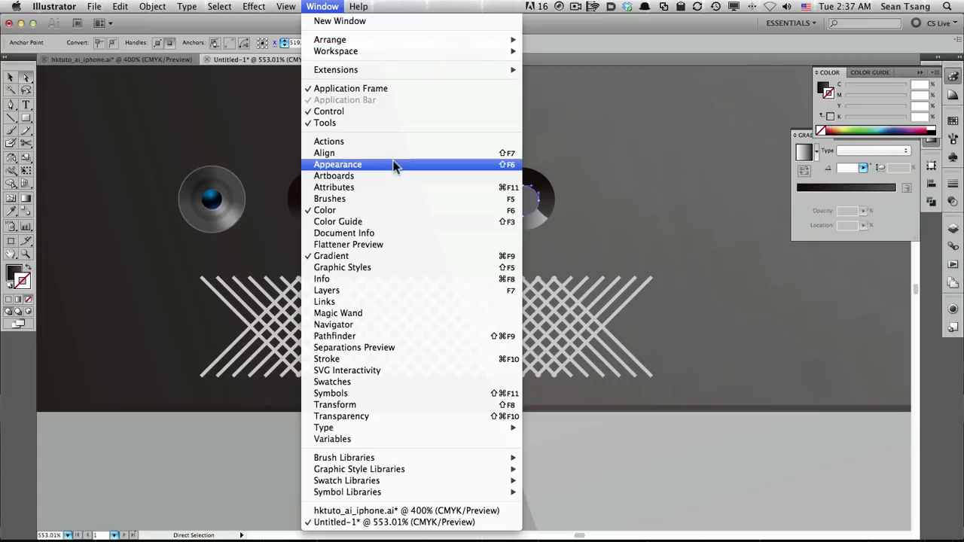
left_click(310, 190)
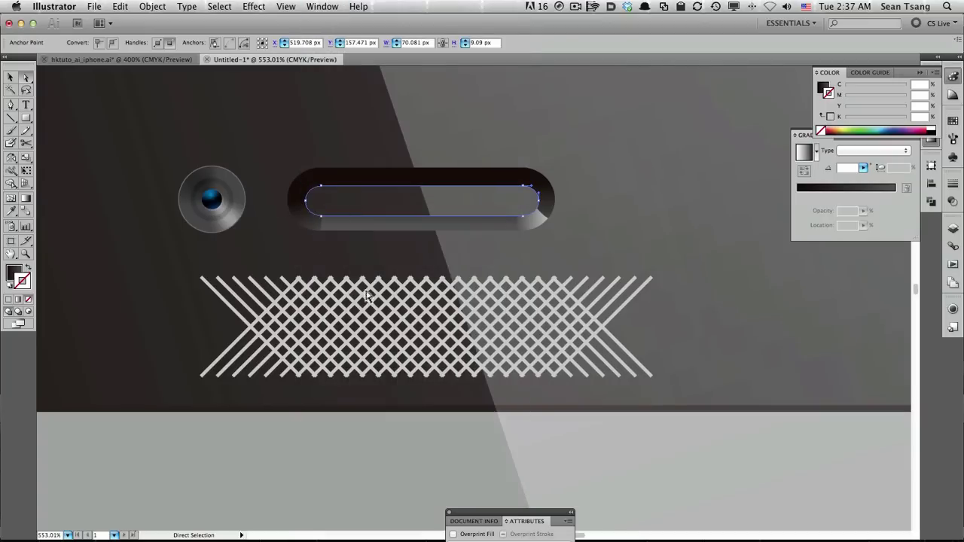
left_click(546, 518)
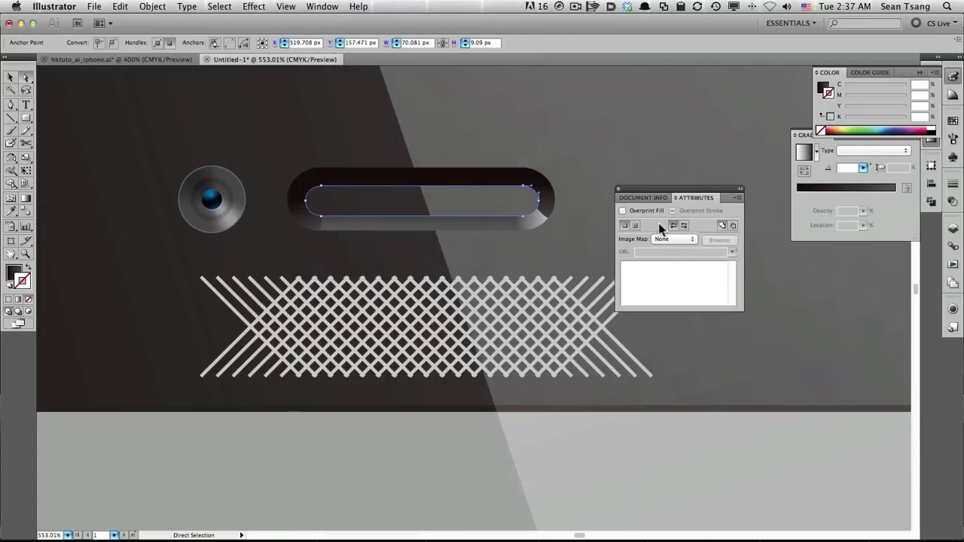
left_click_drag(678, 188, 849, 246)
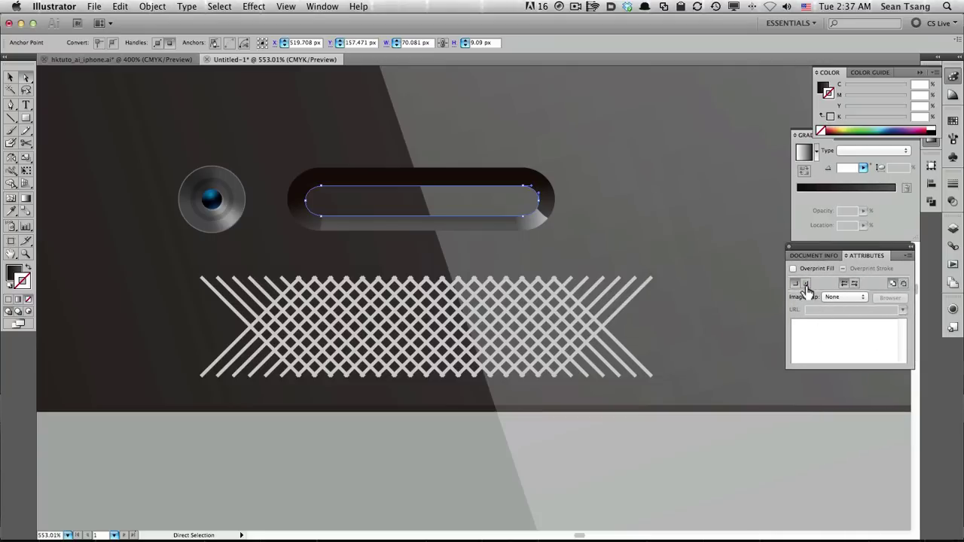
left_click(806, 285)
left_click(423, 208)
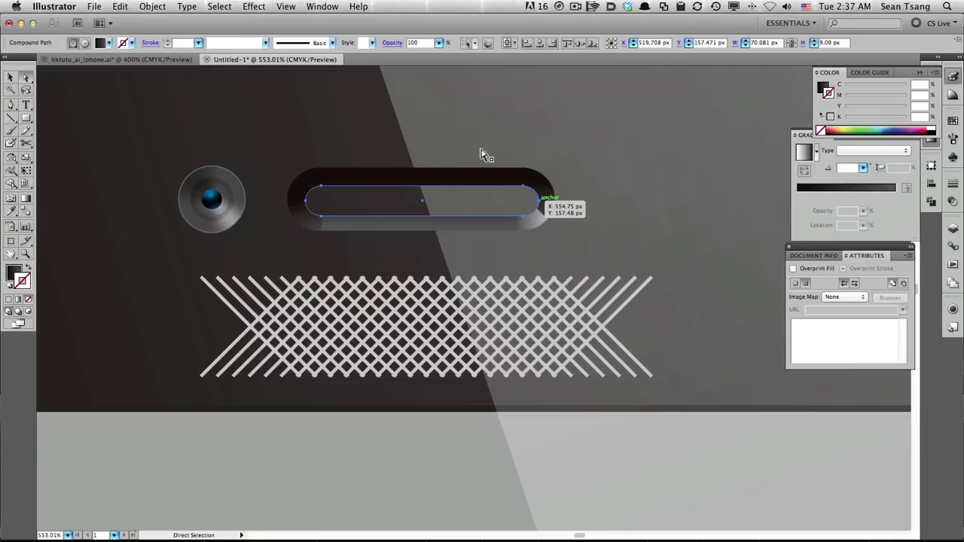
key("v")
left_click(522, 293)
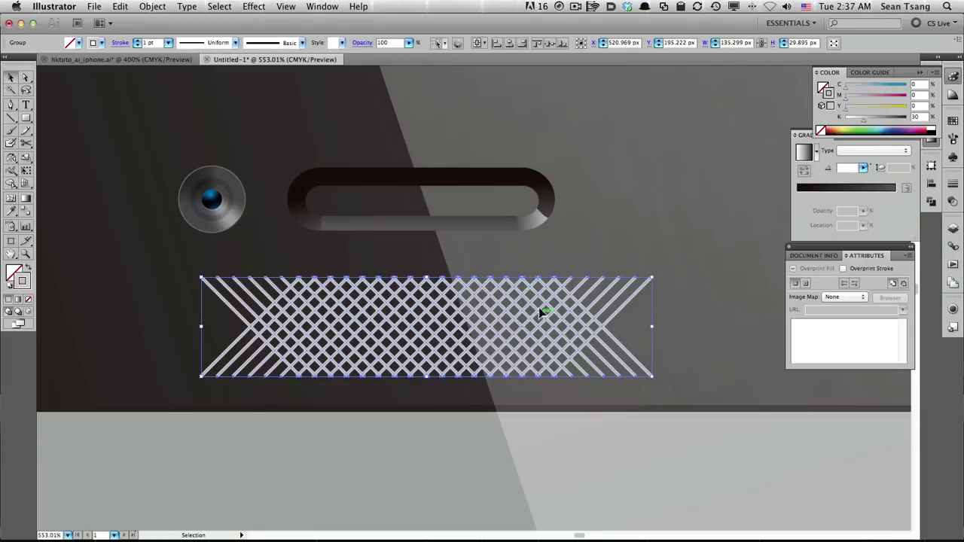
- Move the crosshatch over the slot and clip it inside the inner slot shape
left_click_drag(539, 309, 537, 184)
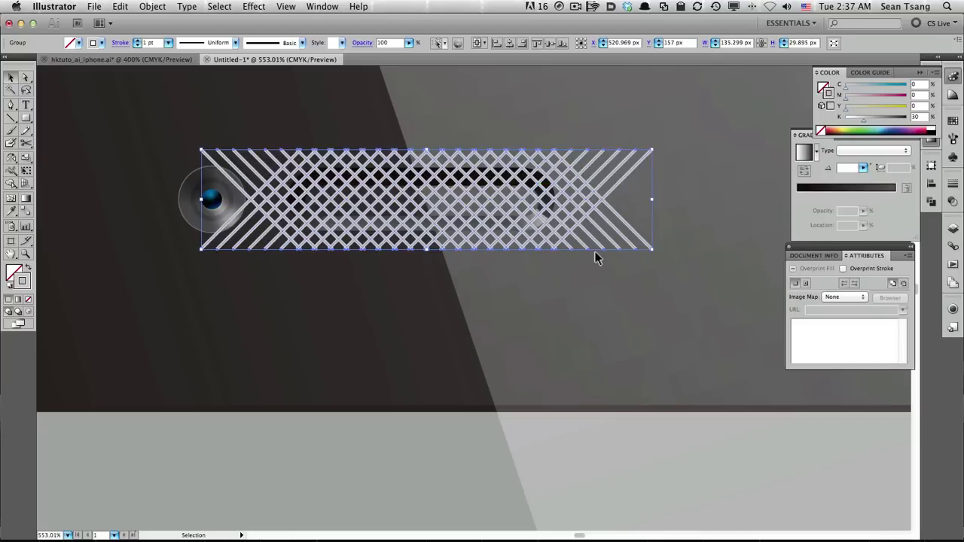
key("alt+ctrl+bracketleft")
key("ctrl+shift+bracketright")
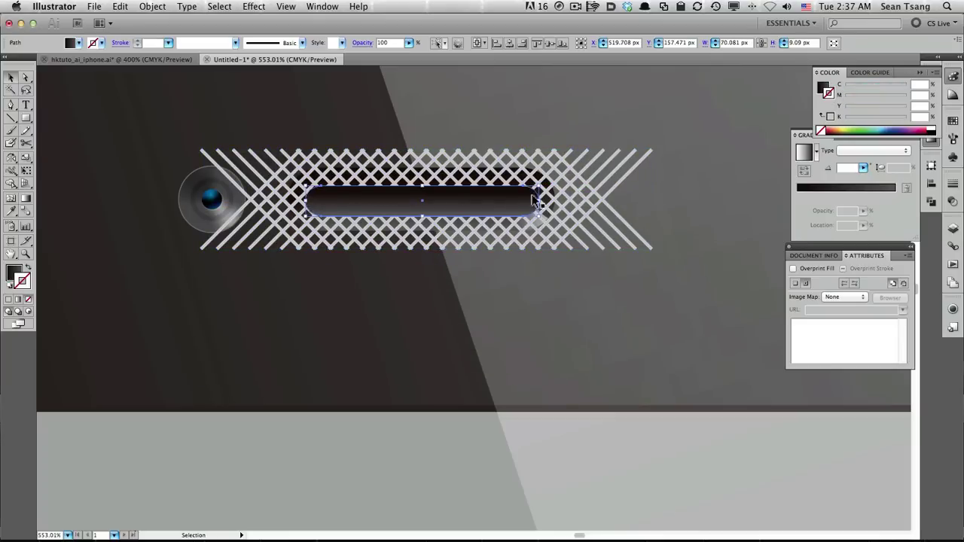
left_click(566, 178, "shift")
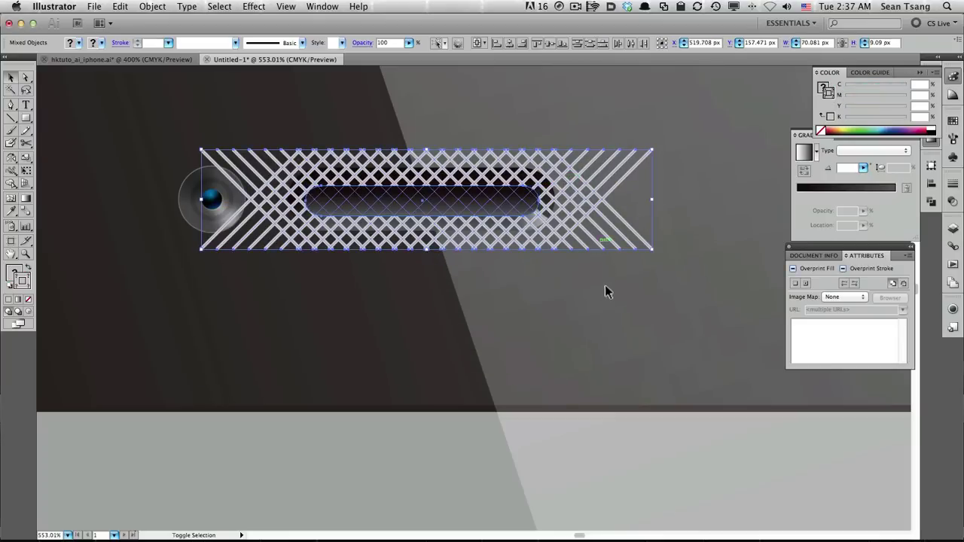
key("ctrl+7")
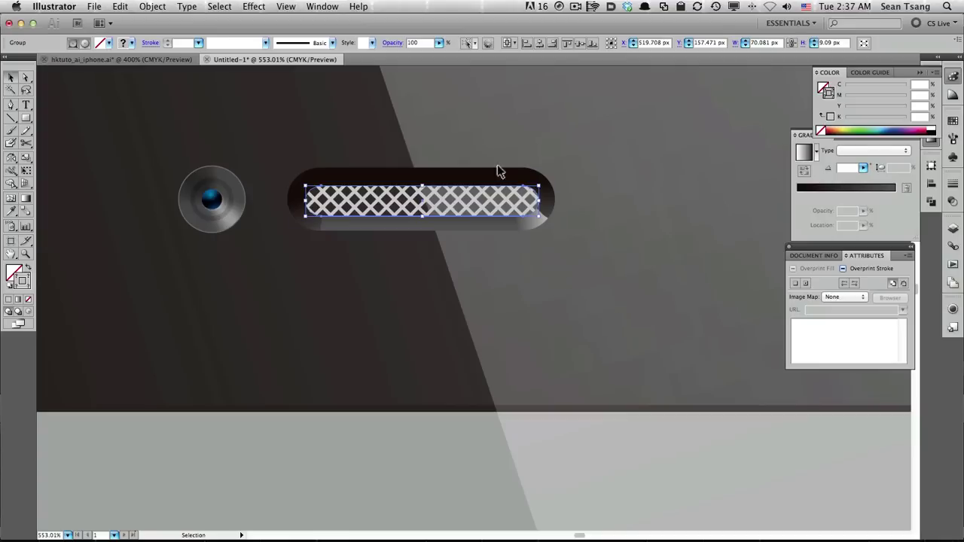
- Fill the slot's clipping path with a rich black, cyan set to 100
key("a")
left_click(511, 192)
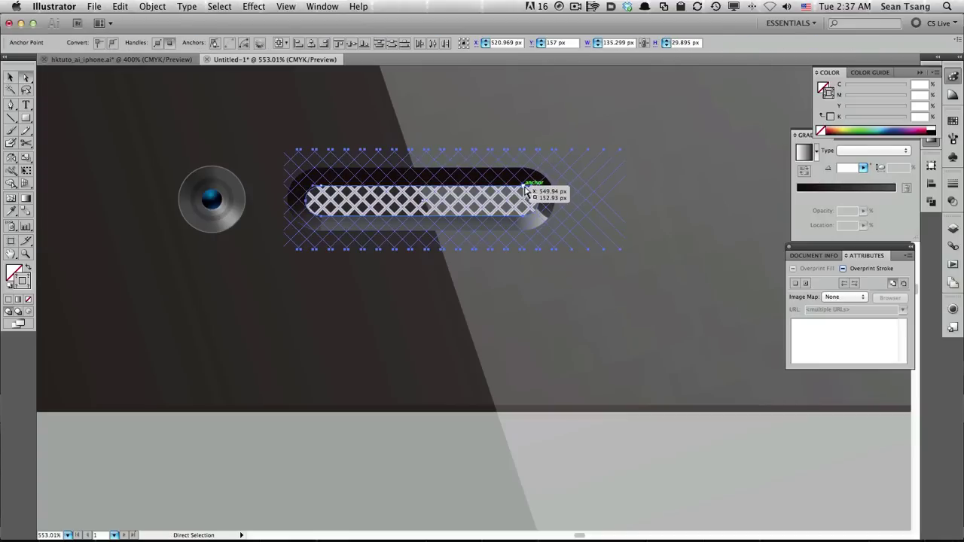
left_click(526, 192)
left_click(824, 91)
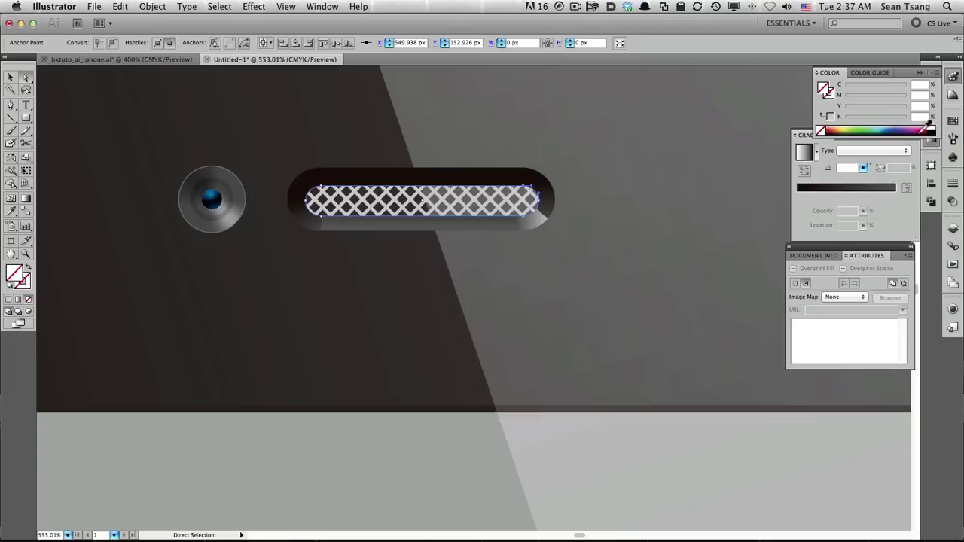
left_click(931, 132)
type("100")
key("Return")
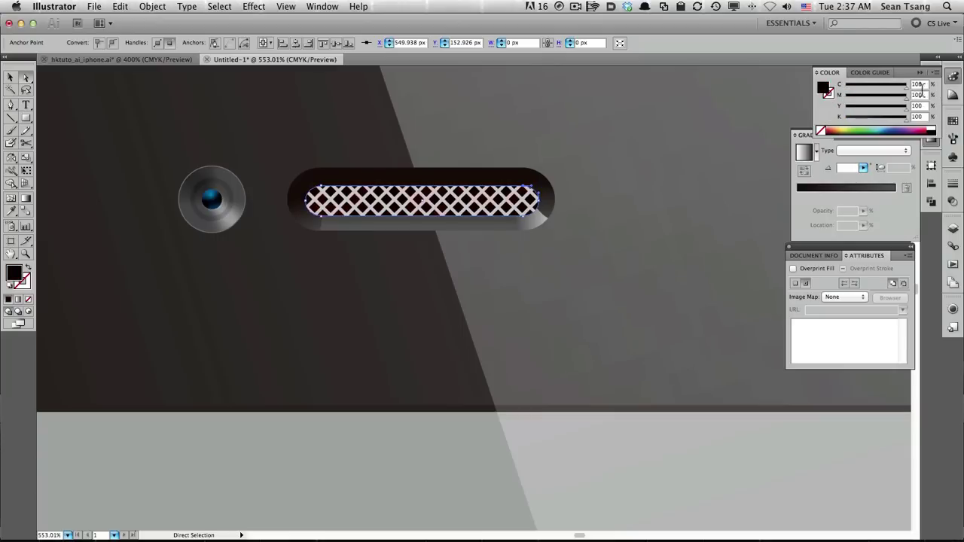
key("v")
- Zoom out, then close in on the earpiece grille beside the camera
left_click(376, 268)
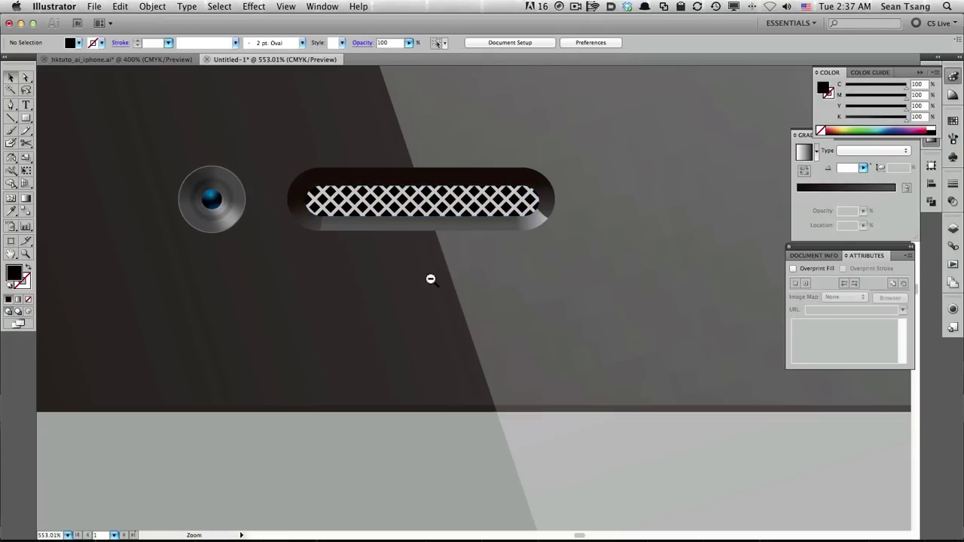
left_click(430, 280, "alt+super")
left_click(431, 280, "alt+super")
left_click(552, 332, "alt+super")
mouse_move(552, 332)
left_mouse_down()
mouse_move(484, 192)
mouse_move(602, 276)
left_mouse_up()
left_click(477, 299, "alt+super")
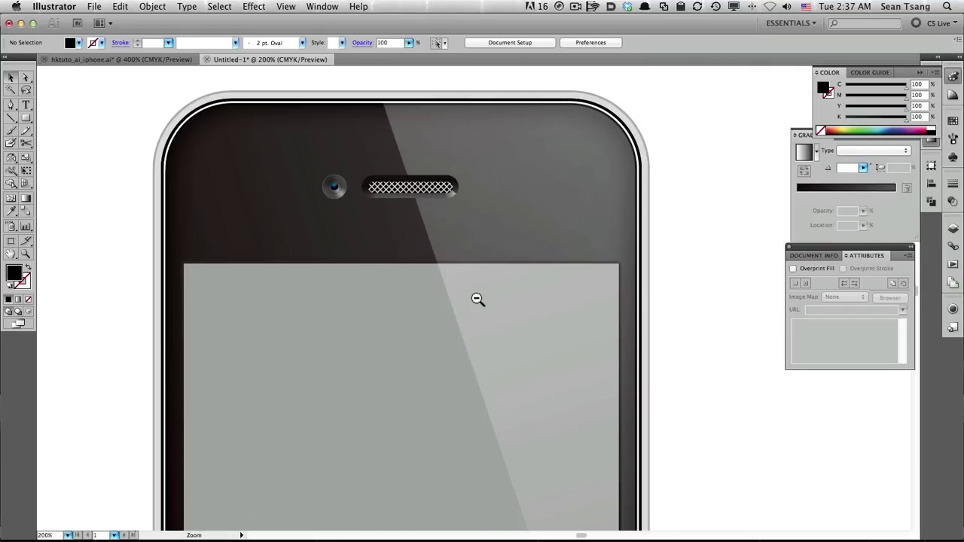
left_click_drag(334, 161, 517, 247)
- Isolate the grille group two levels deep and fill the inner pill shape with white
key("a")
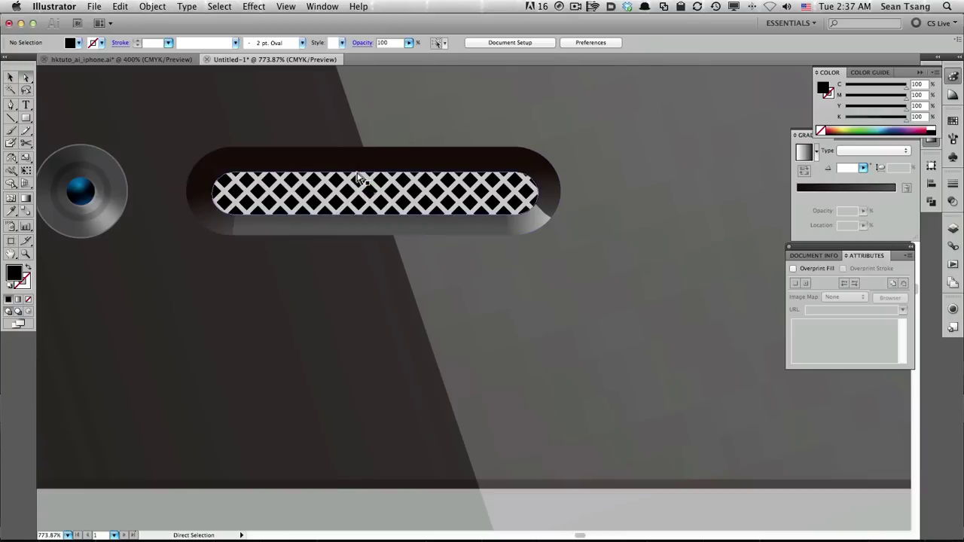
key("v")
left_click(366, 171)
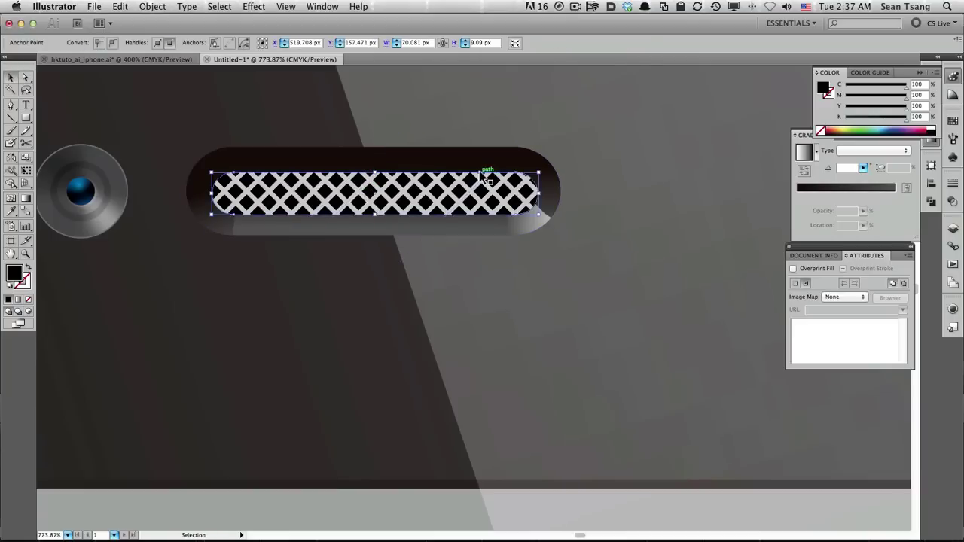
left_click(382, 190)
double_click(384, 192)
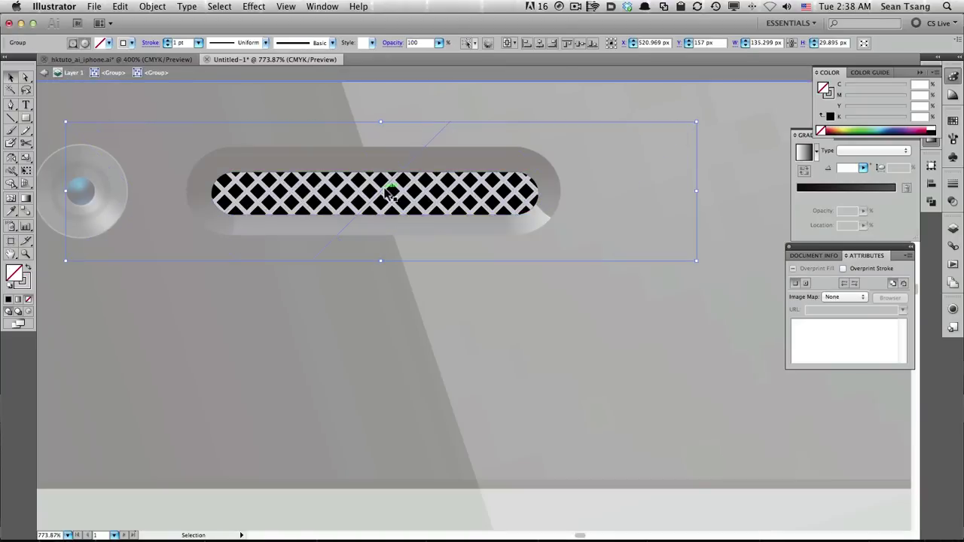
double_click(385, 192)
left_click(387, 195)
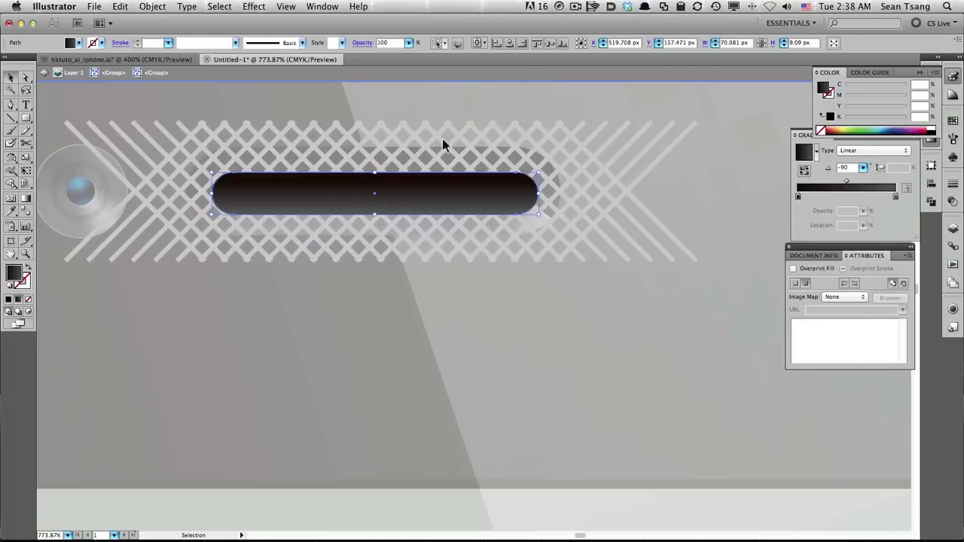
left_click(934, 126)
left_click(253, 6)
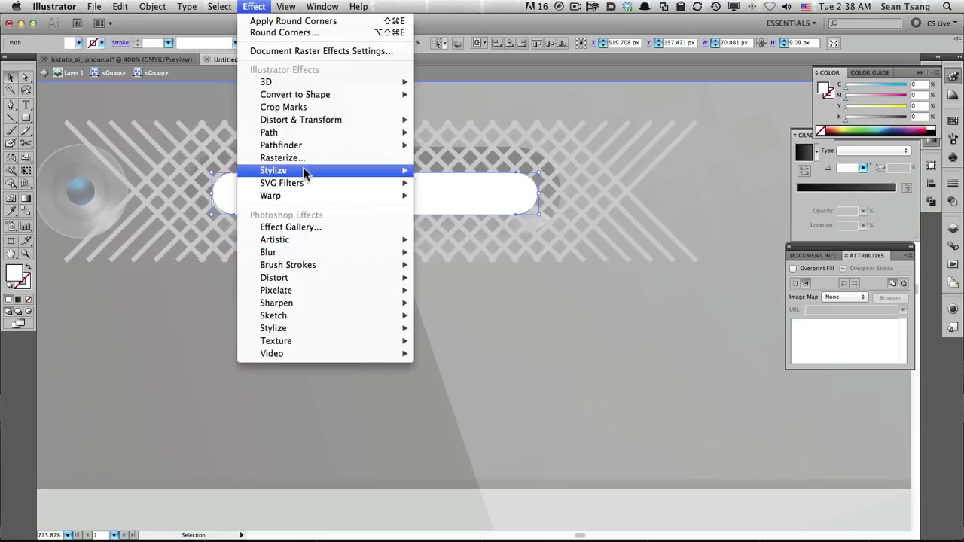
- Add an Inner Glow to the pill: Multiply mode, black colour, 2 px blur
mouse_move(274, 171)
left_click(478, 192)
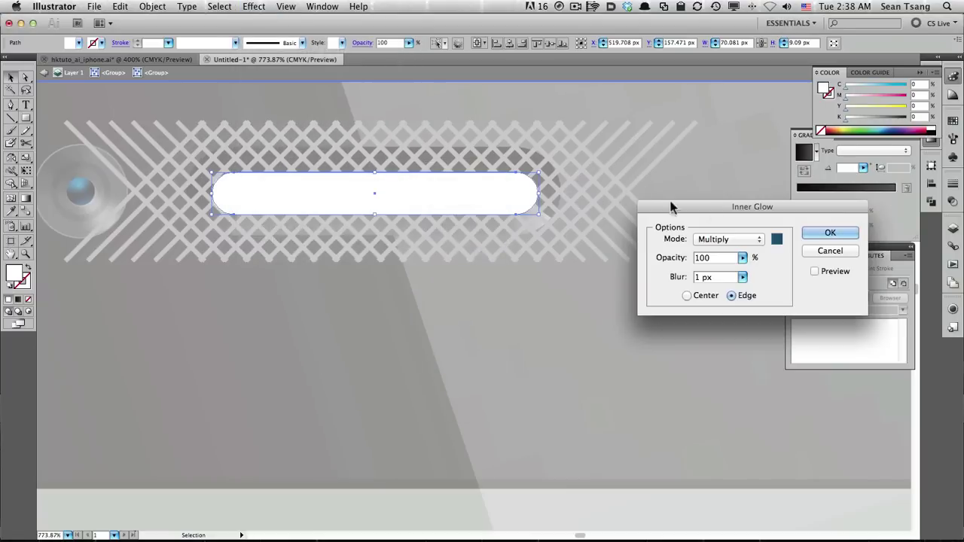
left_click(749, 238)
left_click(783, 245)
left_click(777, 239)
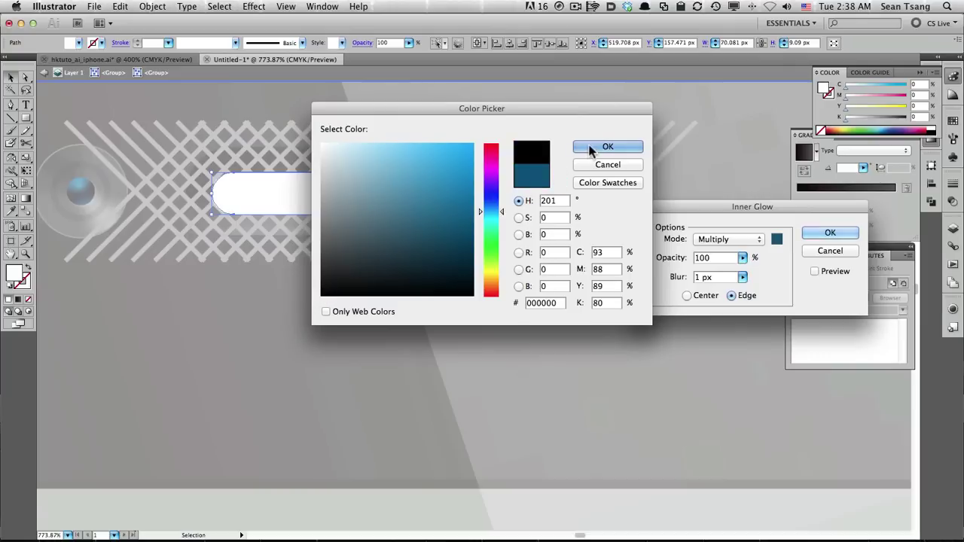
left_click(324, 292)
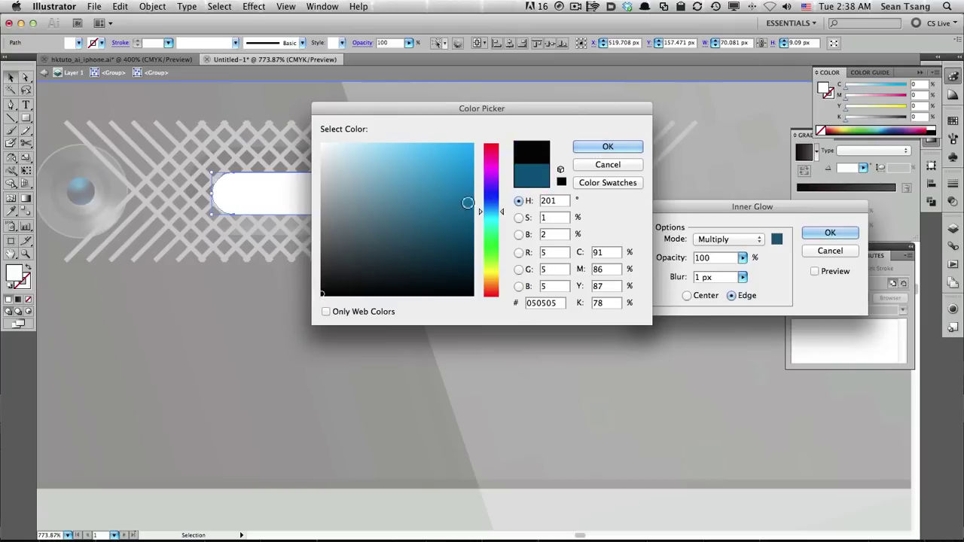
left_click(597, 146)
left_click(831, 275)
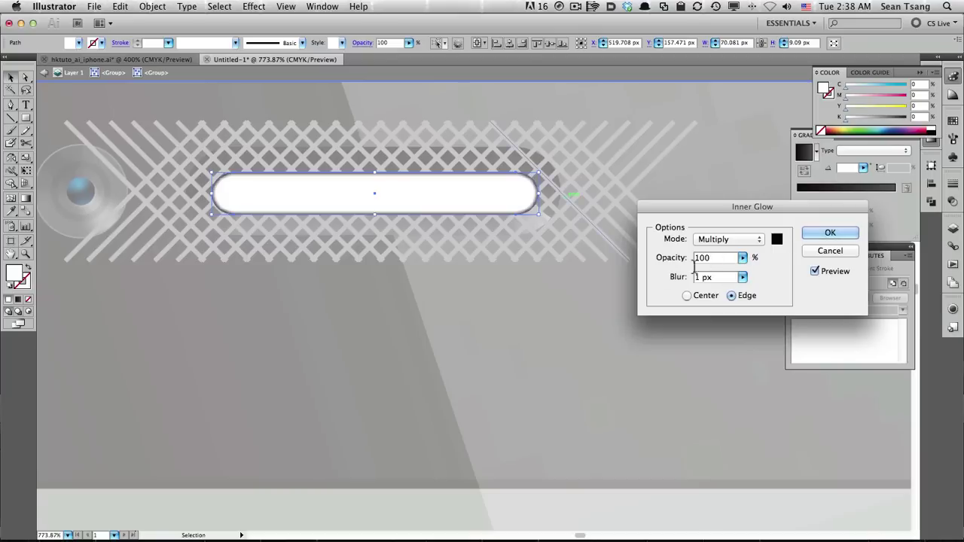
left_click_drag(706, 277, 682, 276)
type("2")
key("Tab")
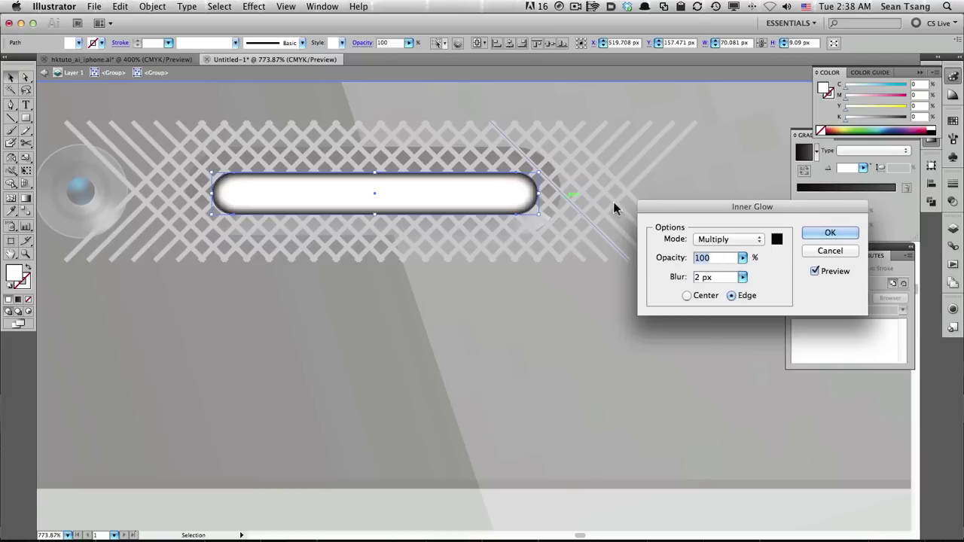
left_click(833, 234)
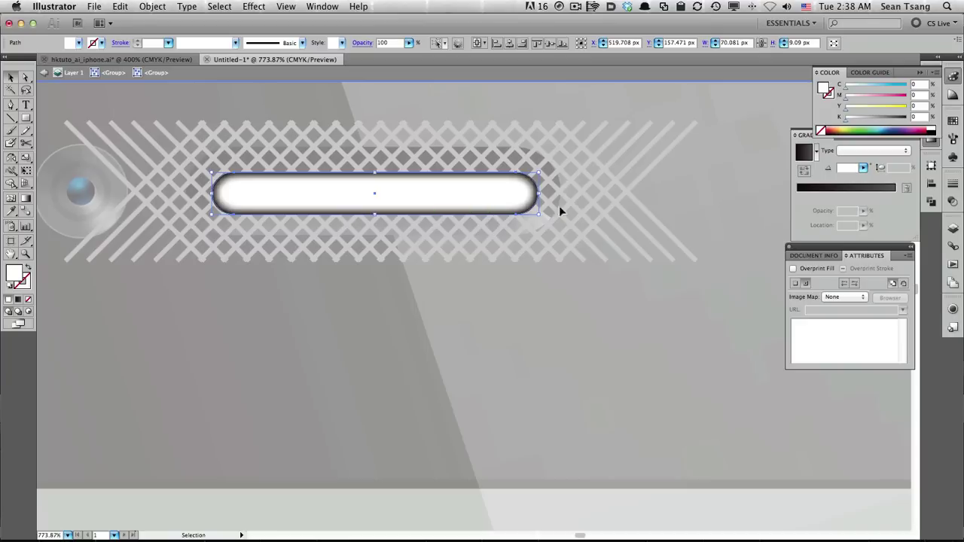
- Set the pill's blend mode to Multiply and exit group isolation
left_click(953, 202)
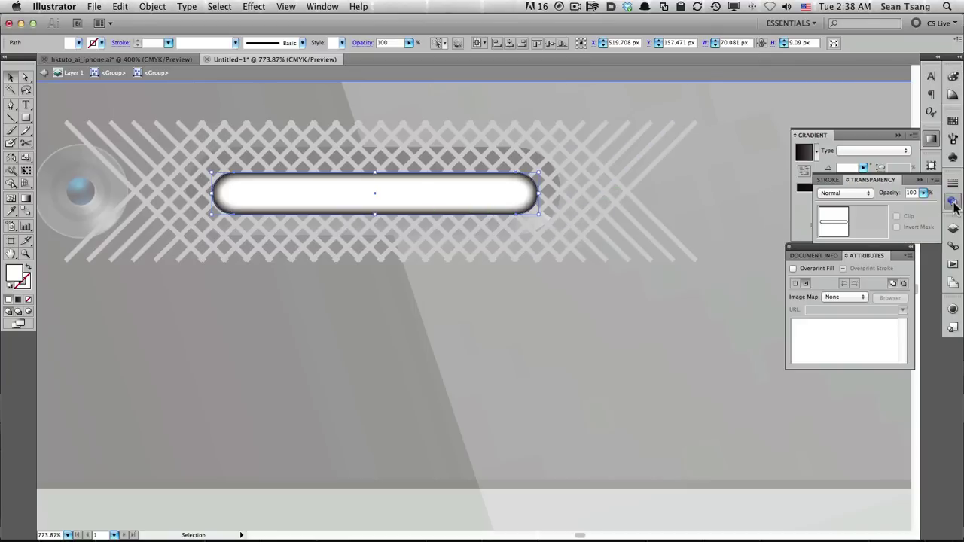
left_click(858, 193)
left_click(837, 217)
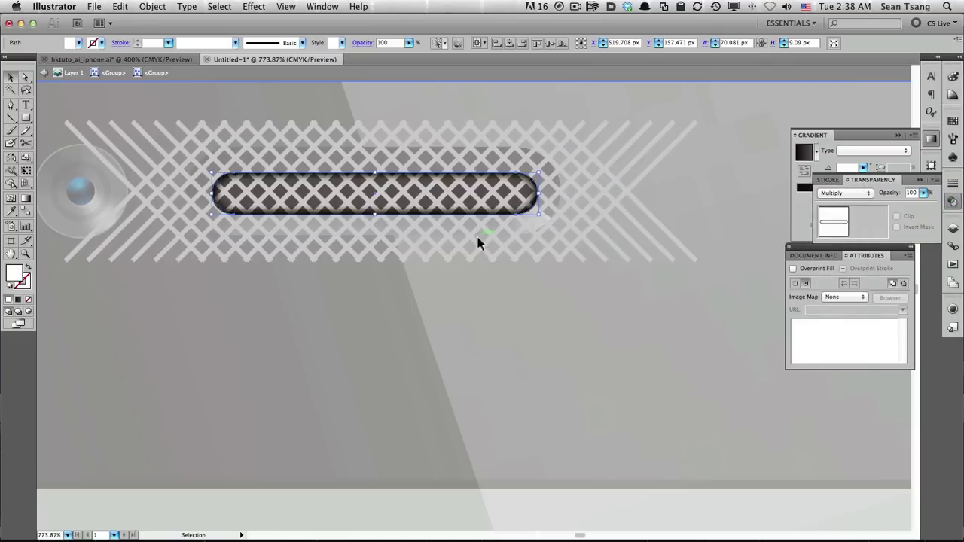
double_click(377, 304)
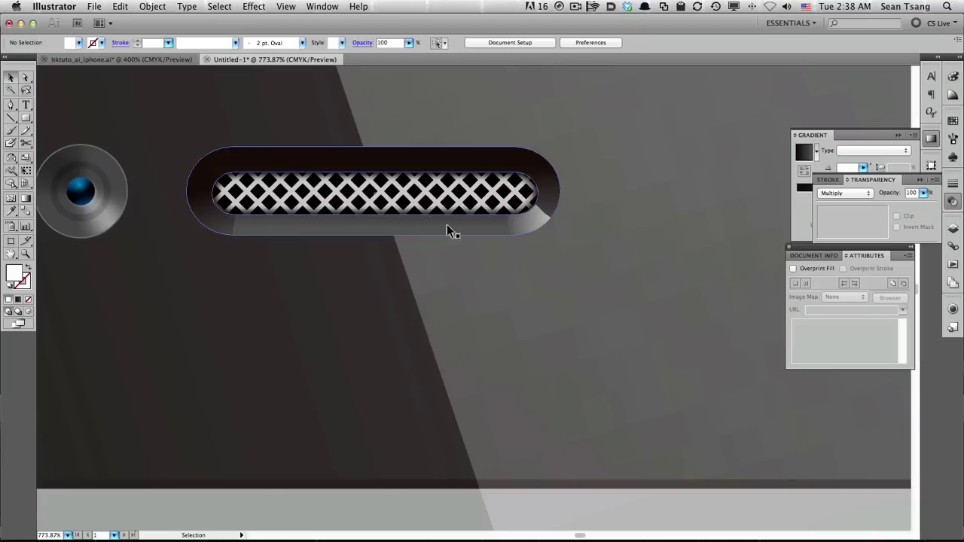
- Zoom out from the earpiece to bring the top of the phone into view
key("ctrl+alt+space")
left_click(458, 264)
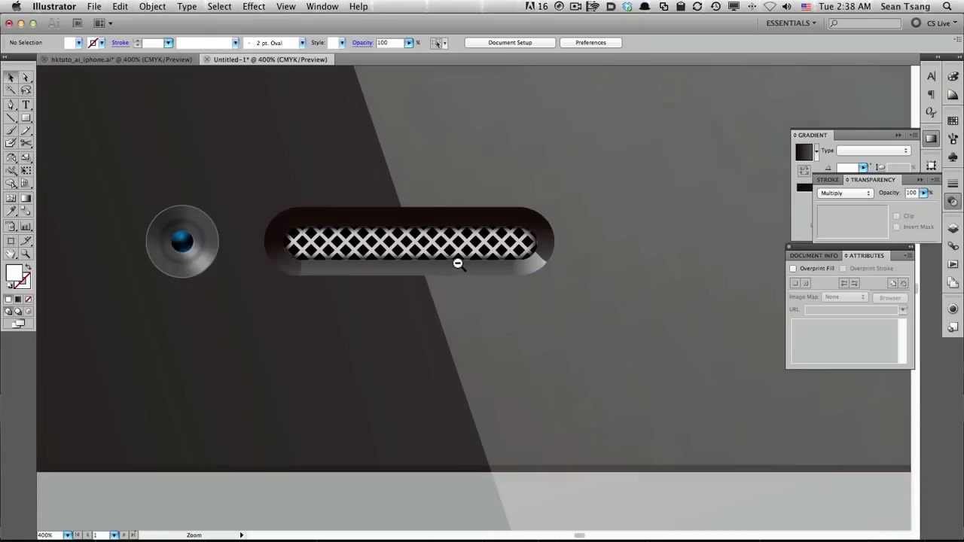
left_click(457, 265)
left_click(458, 273)
key("ctrl+alt+space")
left_click(482, 294)
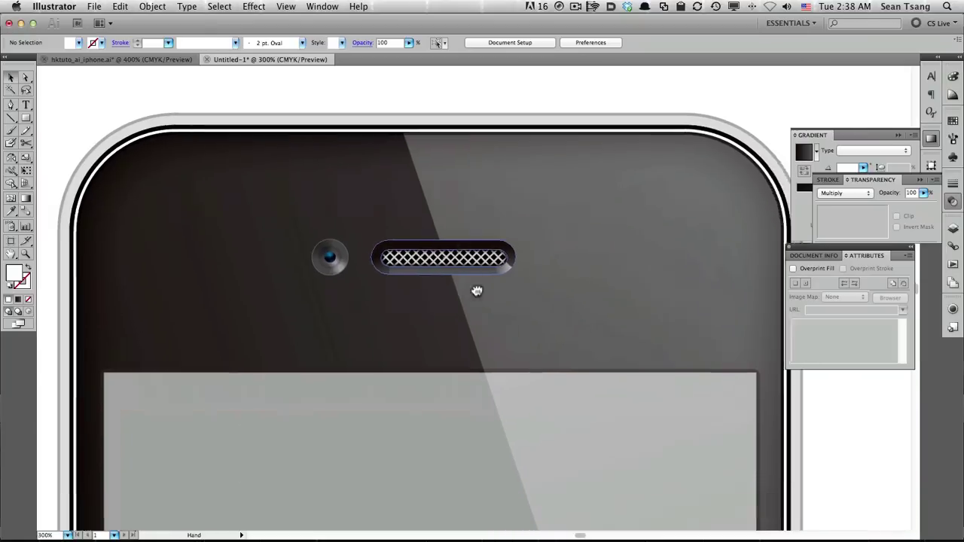
left_click(491, 333)
left_click_drag(583, 281, 580, 235)
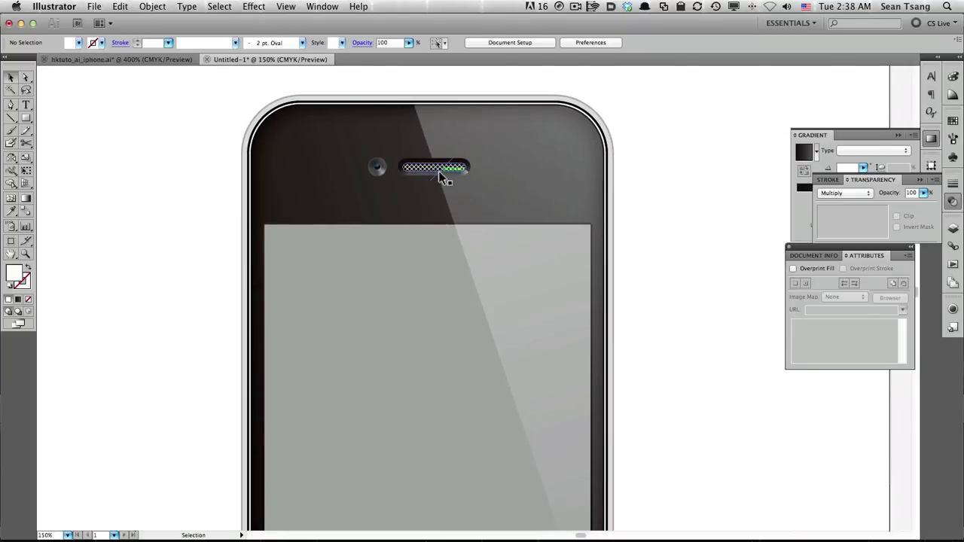
- Cut the speaker grille and paste it back in place within the phone artwork group
left_click(452, 168)
mouse_move(413, 191)
left_mouse_down()
mouse_move(420, 147)
mouse_move(433, 170)
left_mouse_up()
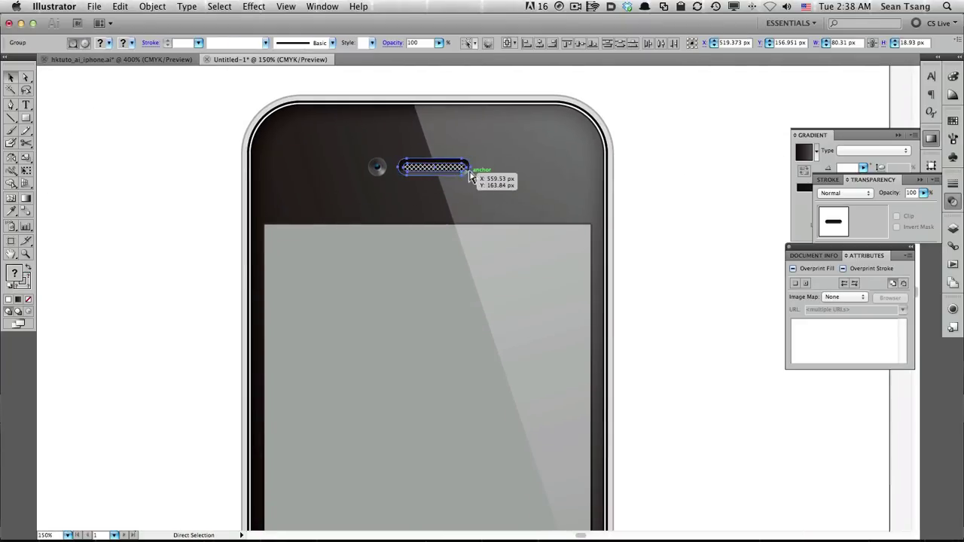
key("Delete")
left_click(461, 172)
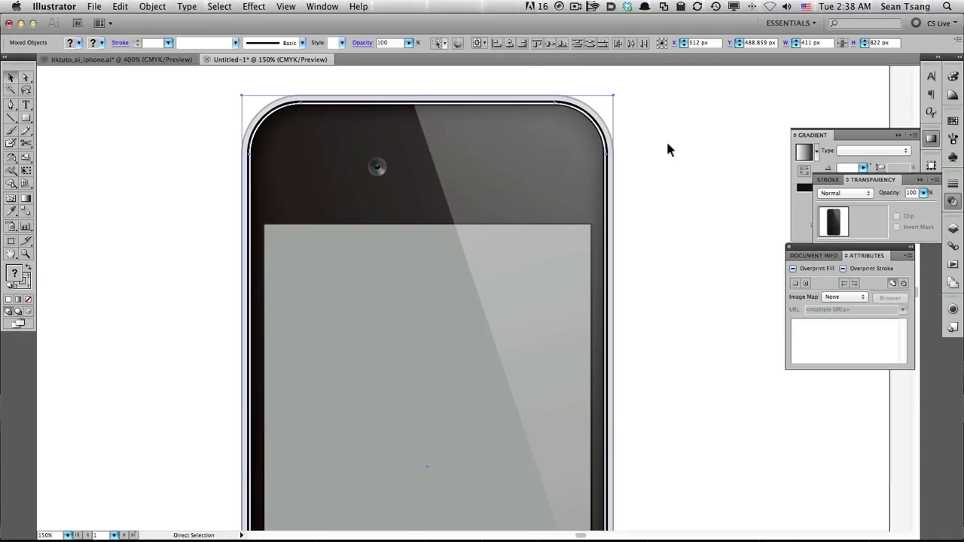
left_click(666, 140)
scroll(505, 195, "up", 2)
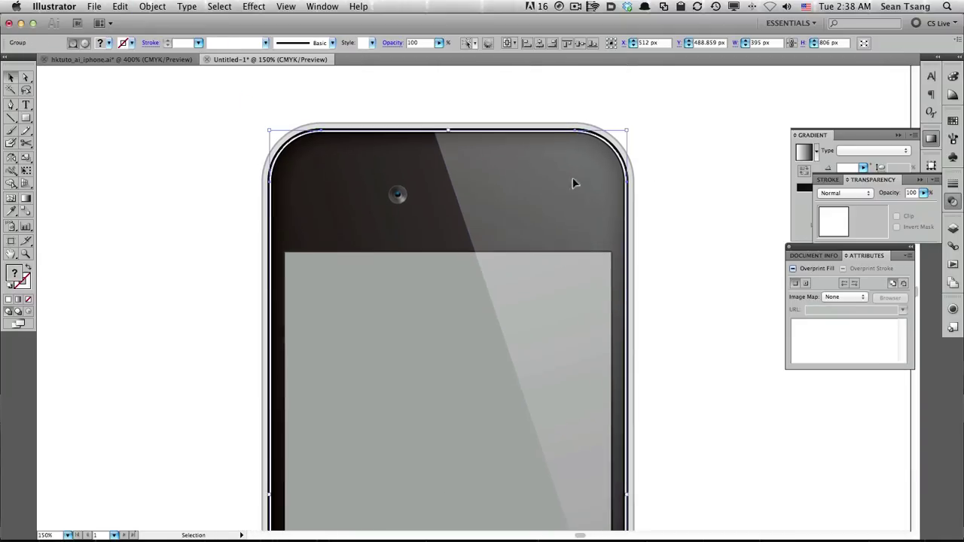
left_click(452, 186)
key("ctrl+v")
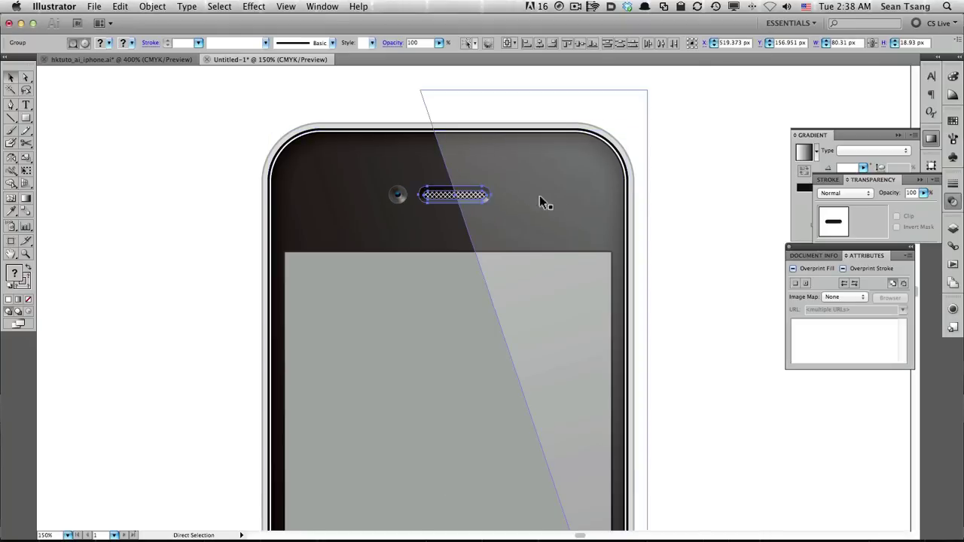
left_click(693, 208)
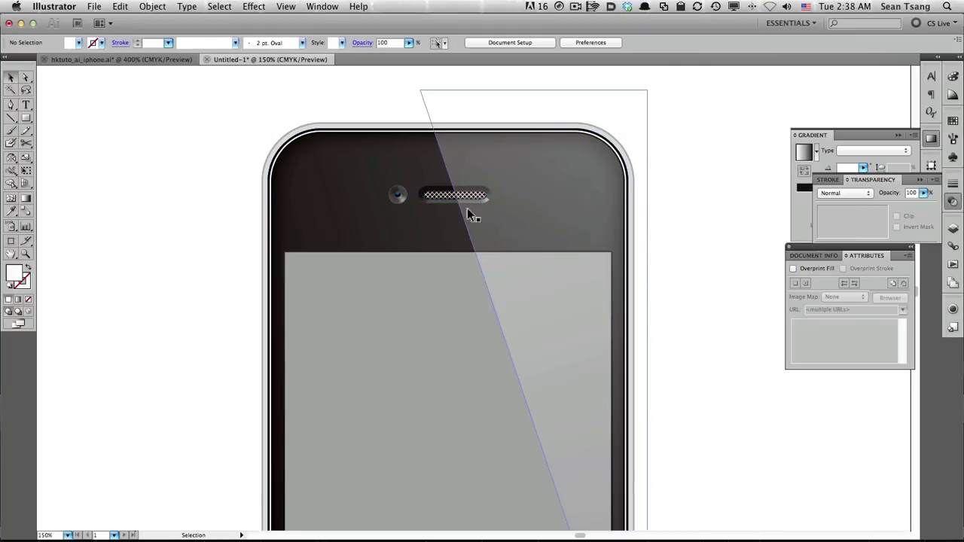
- Zoom out and frame the whole finished iPhone on the artboard
left_click(515, 282, "ctrl+alt")
left_click(515, 281, "ctrl+alt")
left_click(500, 308, "ctrl+alt")
left_click_drag(499, 308, 590, 263)
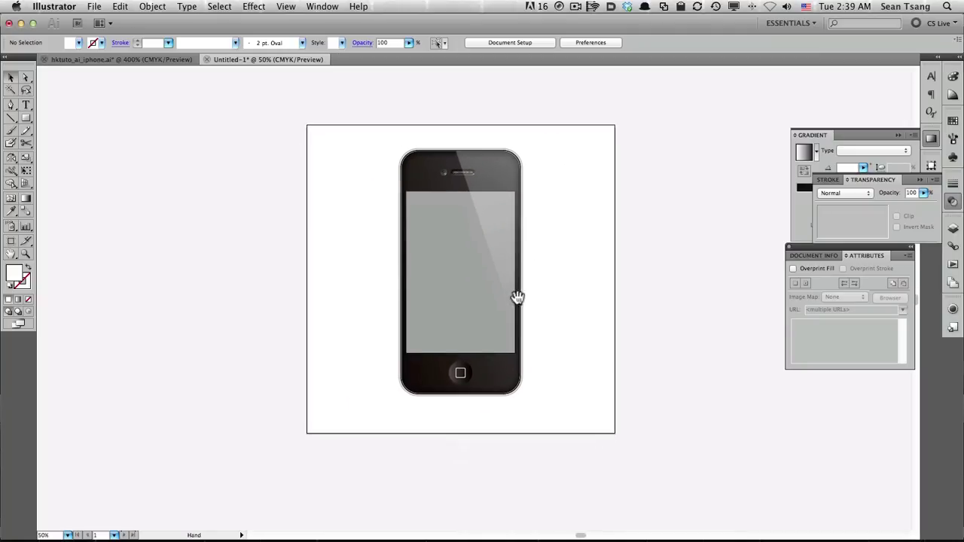
left_click_drag(517, 299, 527, 279)
left_click_drag(354, 129, 623, 436)
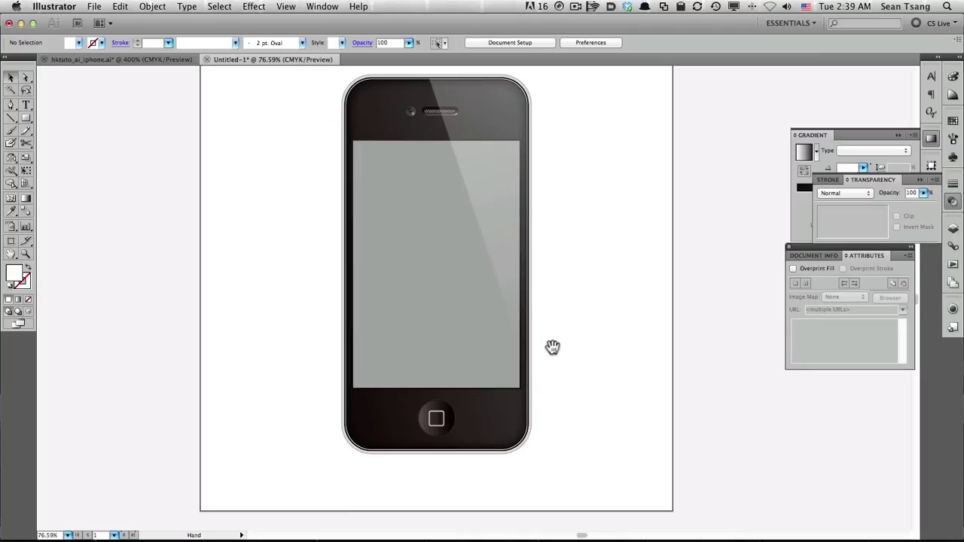
scroll(558, 324, "up", 2)
key("v")
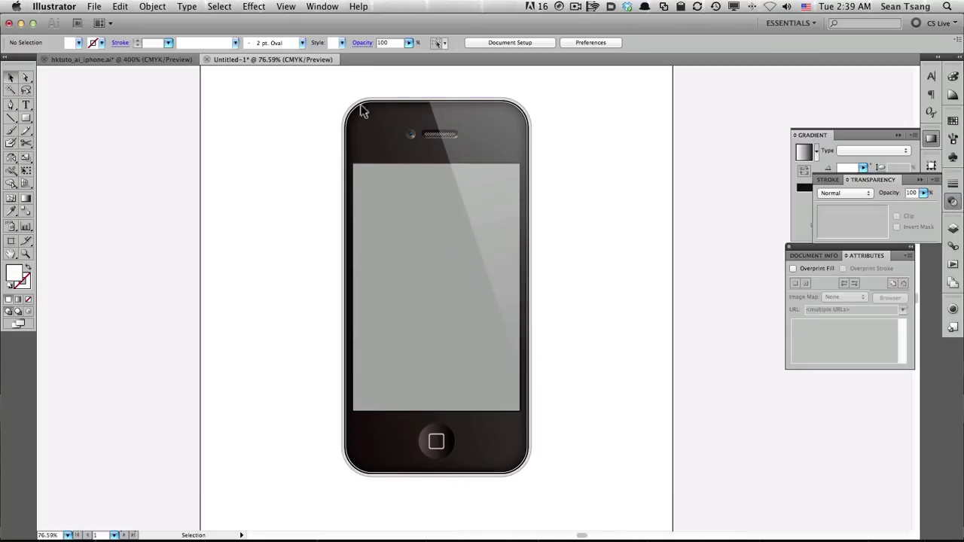